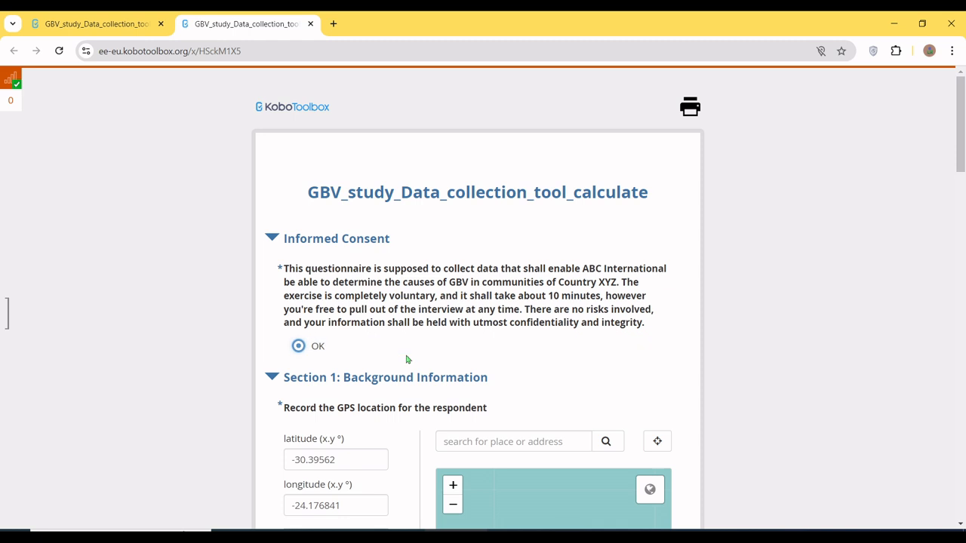
Step: Mark a new GPS location for the respondent on the map and replace the beneficiary's unique ID
{"action": "scroll", "coordinate": [408, 359], "scroll_direction": "down", "scroll_amount": 4}
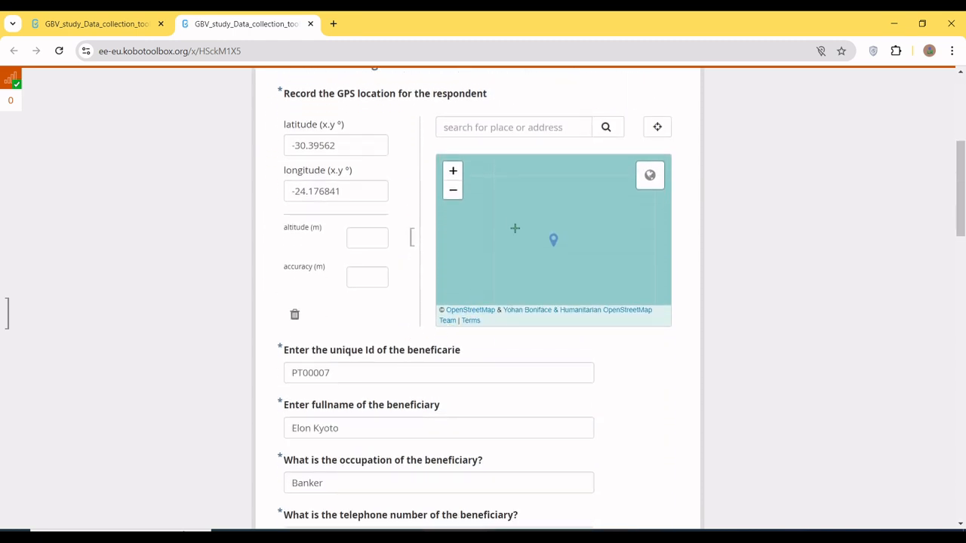
{"action": "left_click", "coordinate": [514, 225]}
{"action": "left_click", "coordinate": [384, 369]}
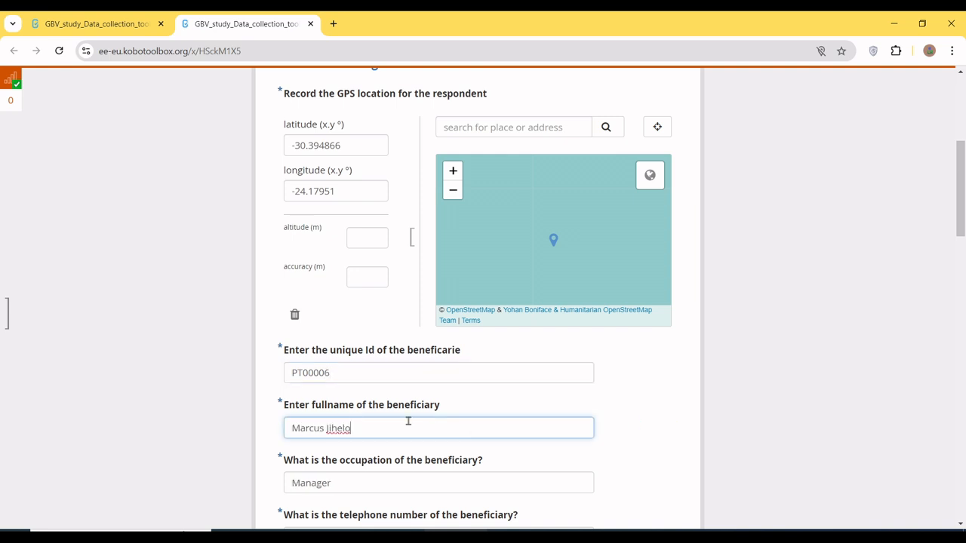
Step: Choose Central as the respondent's region of origin and open the list of districts
{"action": "scroll", "coordinate": [408, 421], "scroll_direction": "down", "scroll_amount": 5}
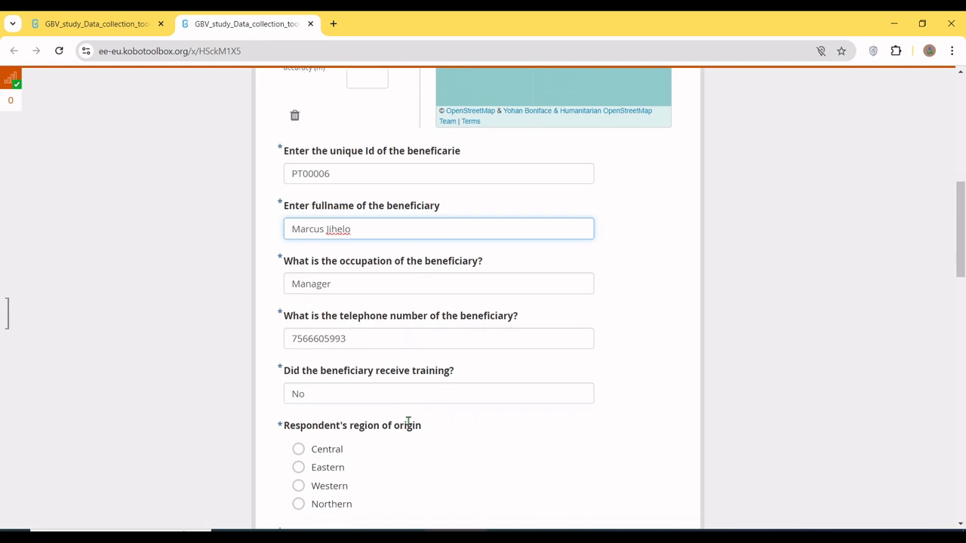
{"action": "left_click", "coordinate": [339, 306]}
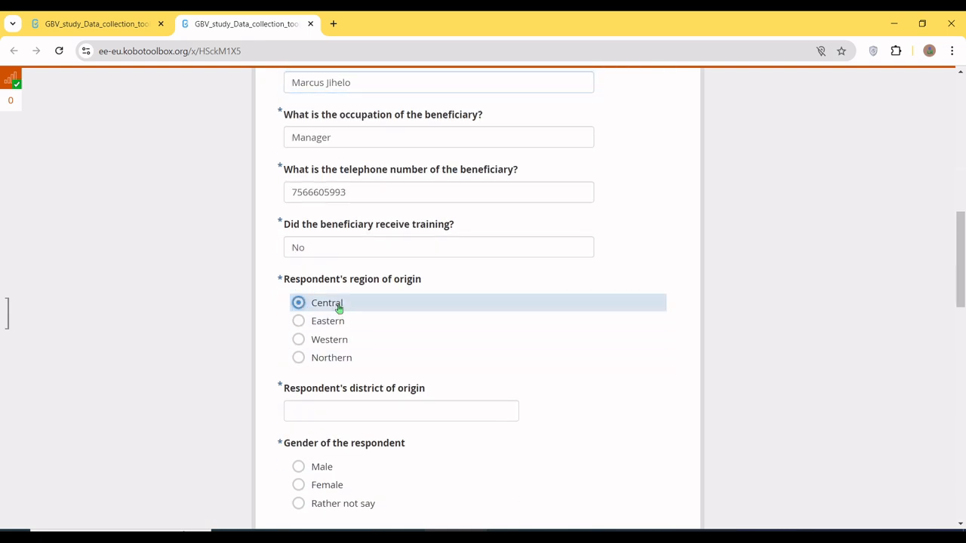
{"action": "left_click", "coordinate": [350, 411]}
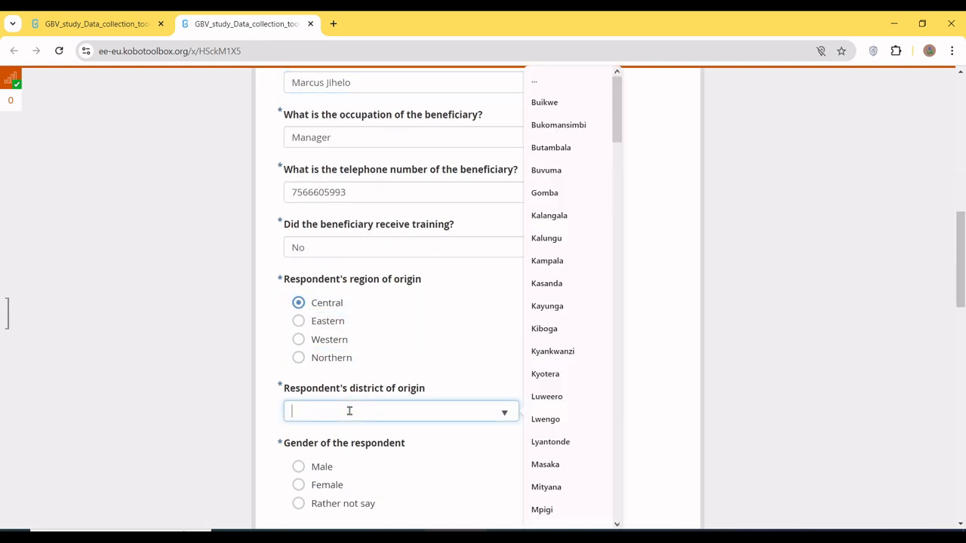
Step: Set the respondent's region of origin to Eastern and search the districts for "Ag" to choose Kagadi
{"action": "left_click", "coordinate": [333, 327]}
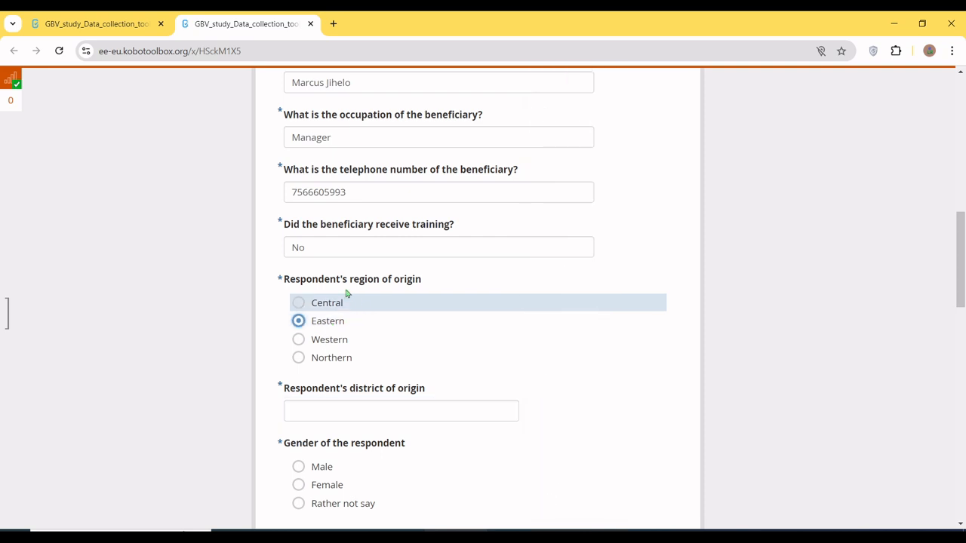
{"action": "left_click", "coordinate": [344, 410]}
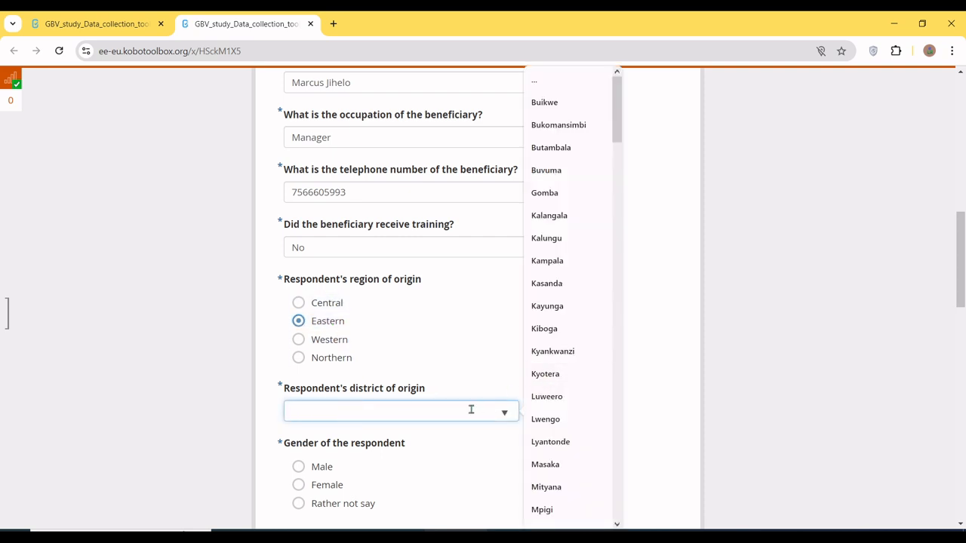
{"action": "type", "text": "Ag"}
{"action": "left_click", "coordinate": [407, 468]}
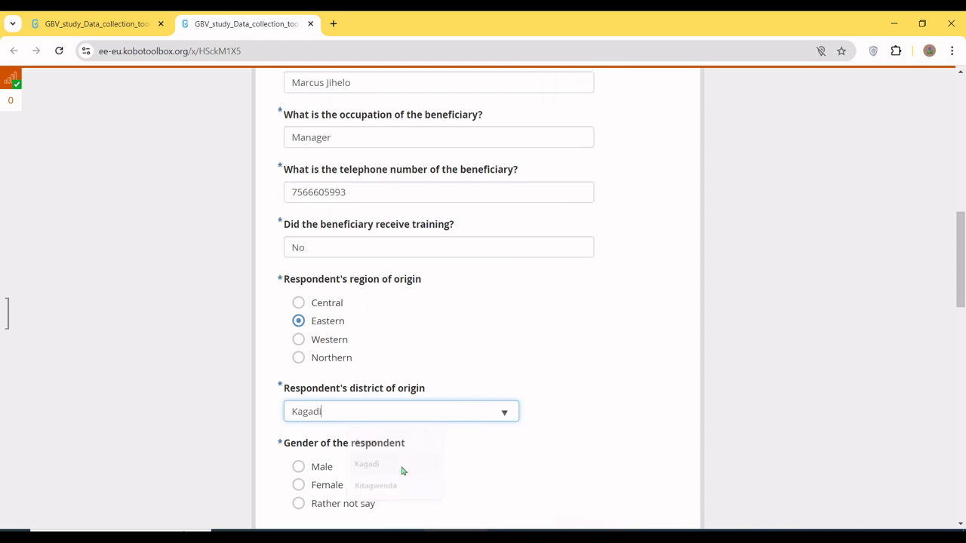
Step: Try other regions of origin, including Central and Northern, against the chosen Kagadi district
{"action": "left_click", "coordinate": [336, 306]}
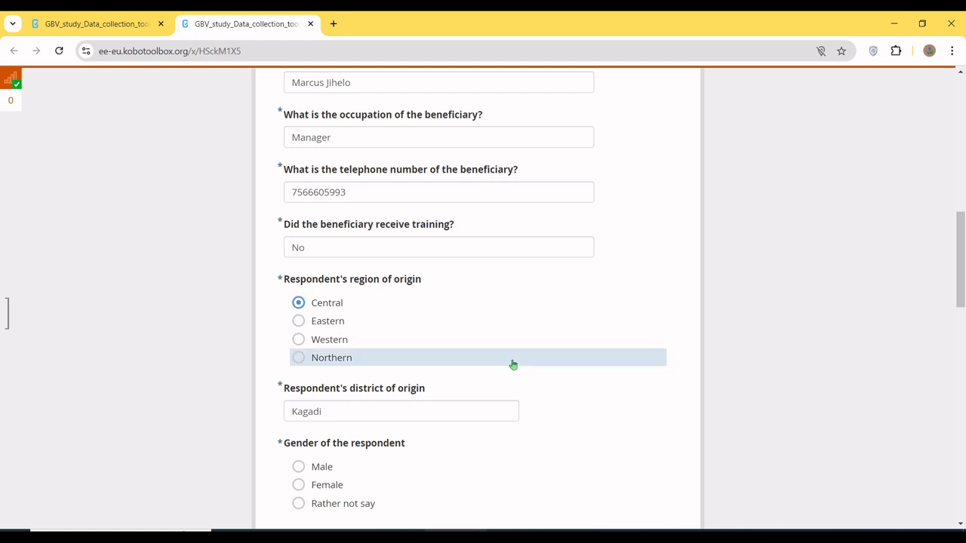
{"action": "left_click", "coordinate": [513, 358]}
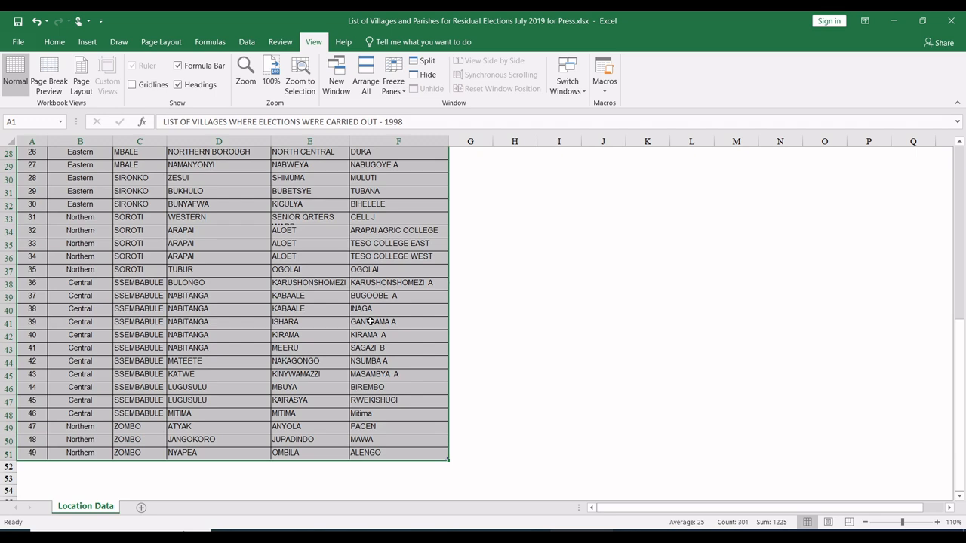
{"action": "left_click", "coordinate": [370, 322]}
Step: Switch to the Excel list of villages and look over the Region, District, Subcounty, Parish and Village headings
{"action": "scroll", "coordinate": [370, 322], "scroll_direction": "up", "scroll_amount": 9}
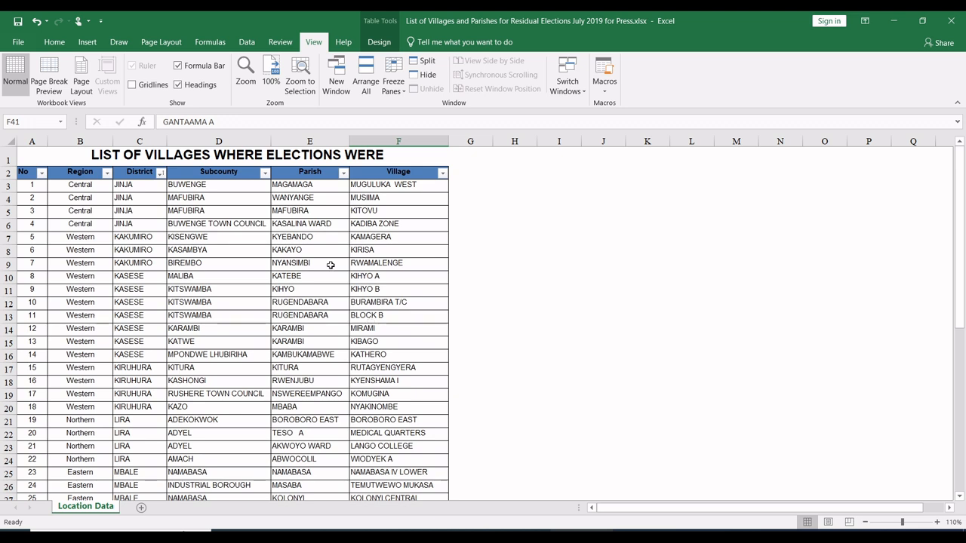
{"action": "left_click", "coordinate": [86, 173]}
{"action": "left_click", "coordinate": [123, 181]}
{"action": "left_click", "coordinate": [190, 181]}
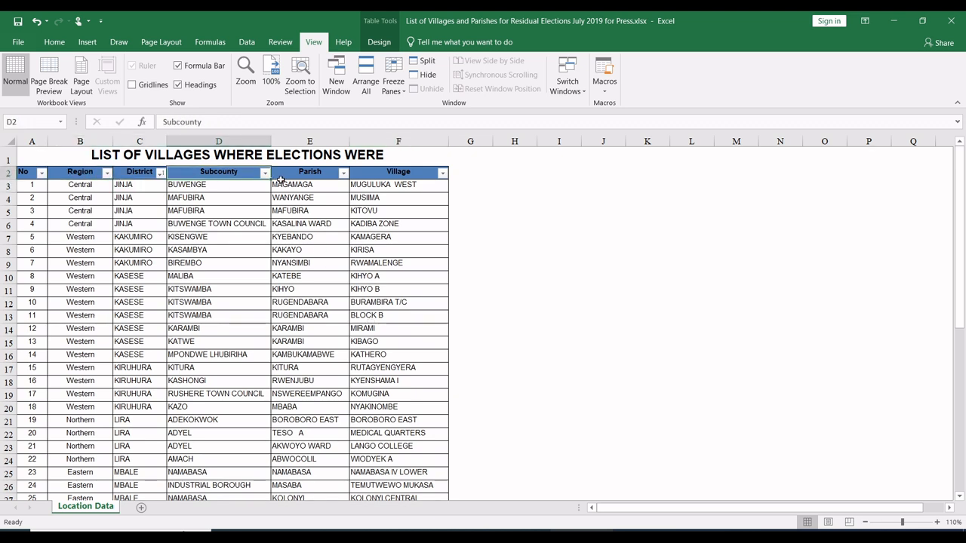
{"action": "left_click", "coordinate": [283, 181]}
{"action": "left_click", "coordinate": [373, 184]}
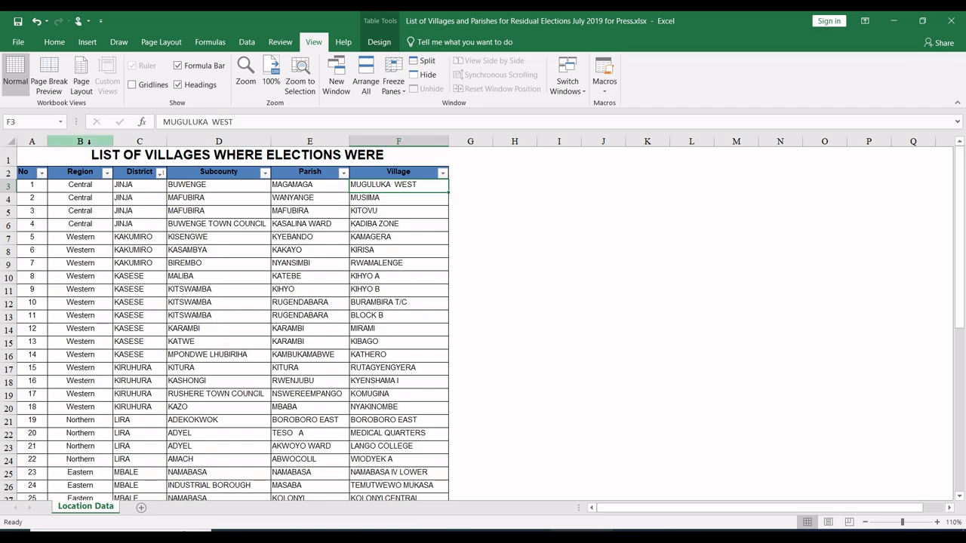
Step: Examine the location entries listed under each level, from Region and District down to Subcounty, Parish and Village
{"action": "scroll", "coordinate": [81, 173], "scroll_direction": "up", "scroll_amount": 3}
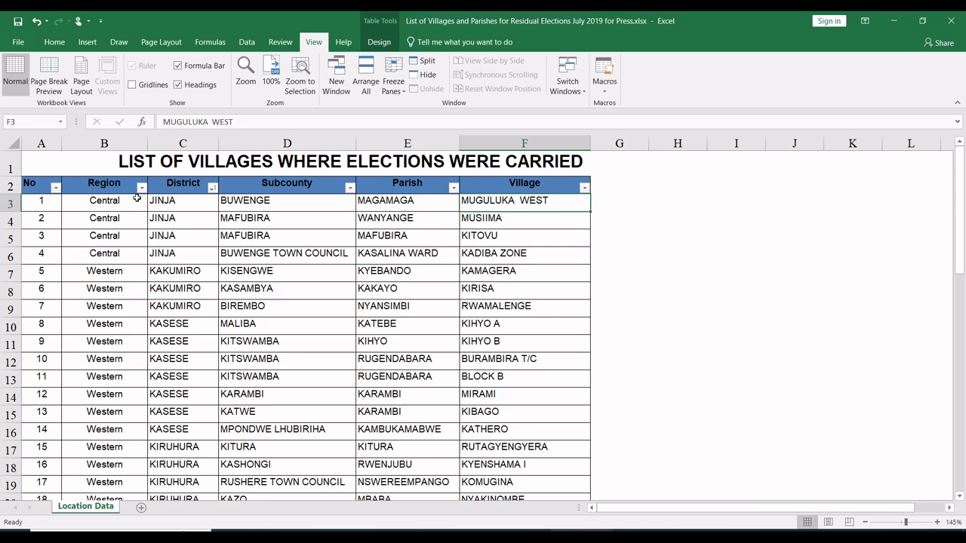
{"action": "left_click_drag", "start_coordinate": [45, 185], "coordinate": [563, 447]}
{"action": "left_click", "coordinate": [116, 338]}
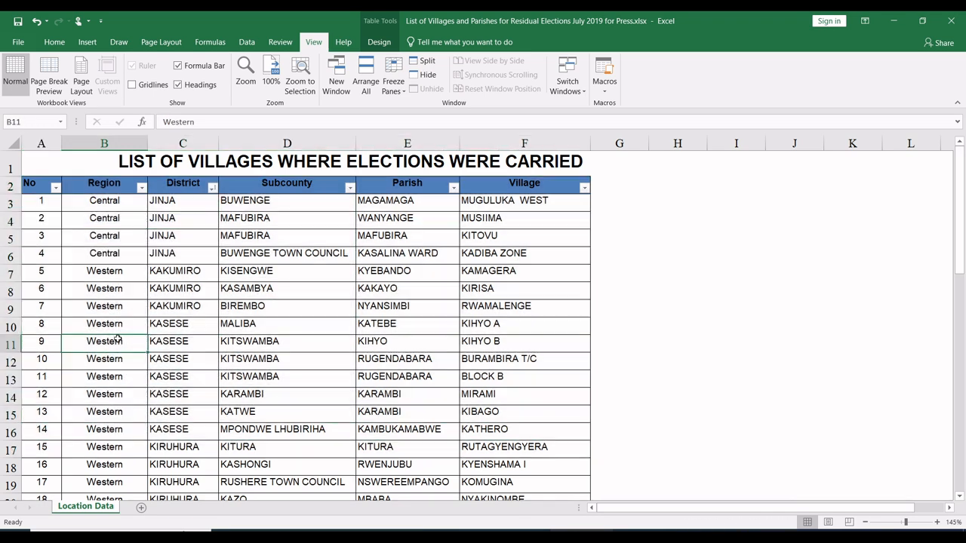
{"action": "left_click_drag", "start_coordinate": [106, 204], "coordinate": [96, 299]}
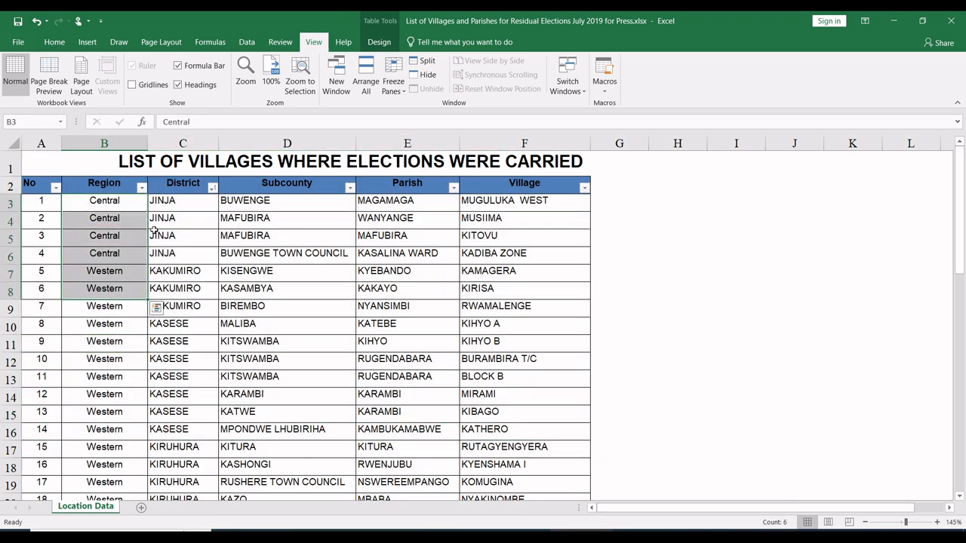
{"action": "left_click_drag", "start_coordinate": [159, 200], "coordinate": [156, 321]}
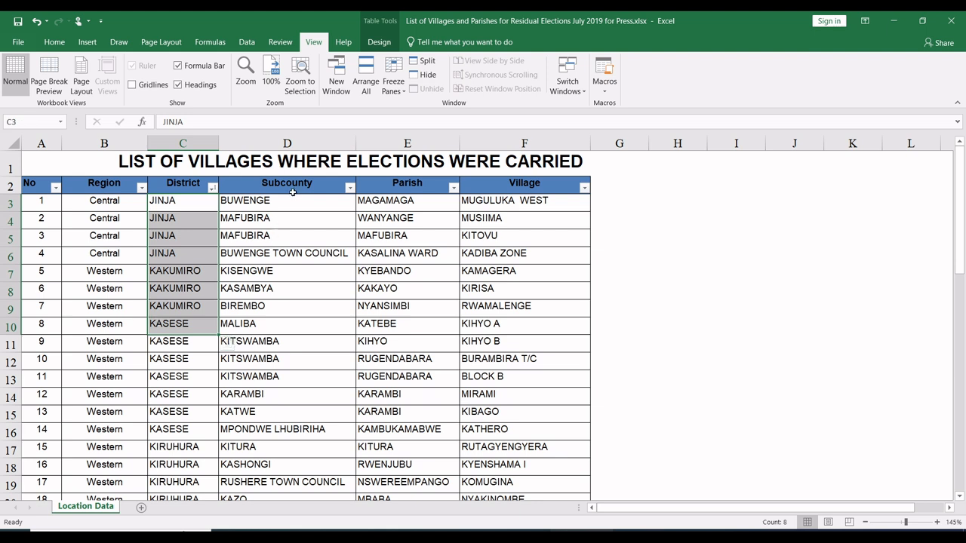
{"action": "left_click_drag", "start_coordinate": [291, 190], "coordinate": [284, 286]}
{"action": "left_click_drag", "start_coordinate": [400, 201], "coordinate": [391, 287]}
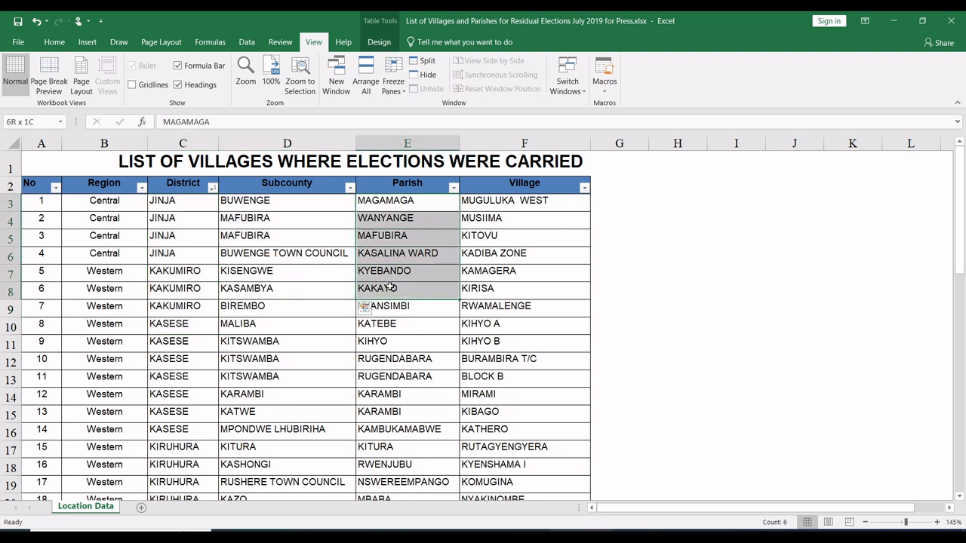
{"action": "left_click", "coordinate": [570, 218]}
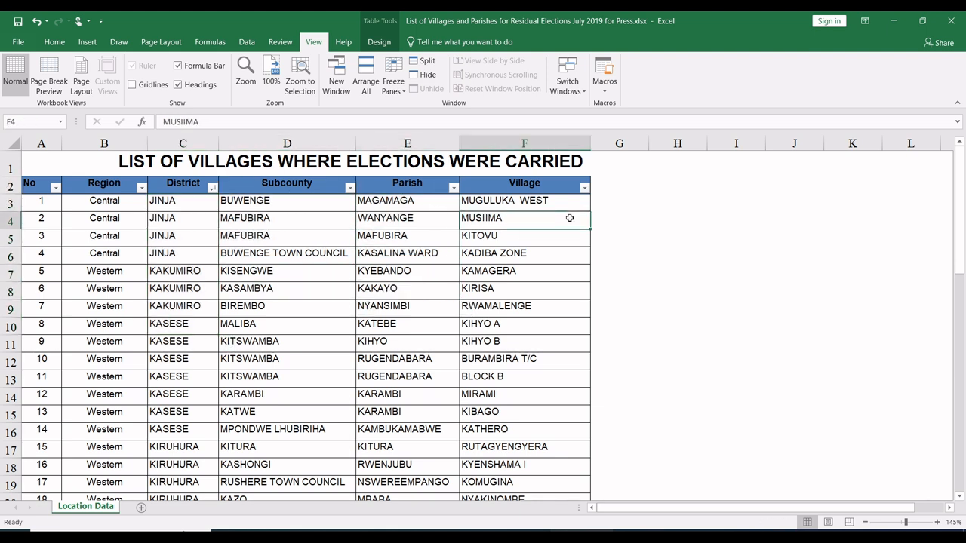
{"action": "left_click", "coordinate": [551, 185]}
{"action": "left_click", "coordinate": [540, 225]}
{"action": "left_click", "coordinate": [536, 276]}
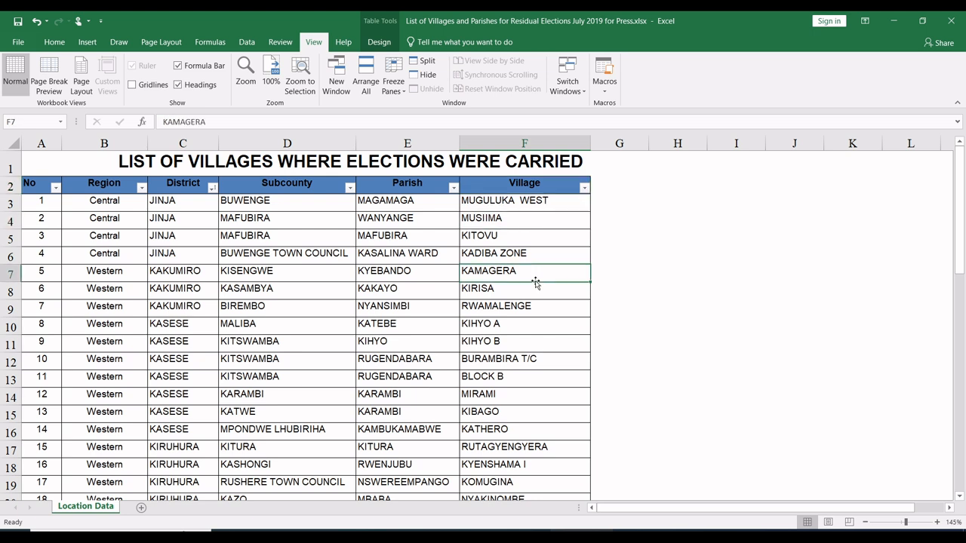
{"action": "left_click", "coordinate": [515, 339]}
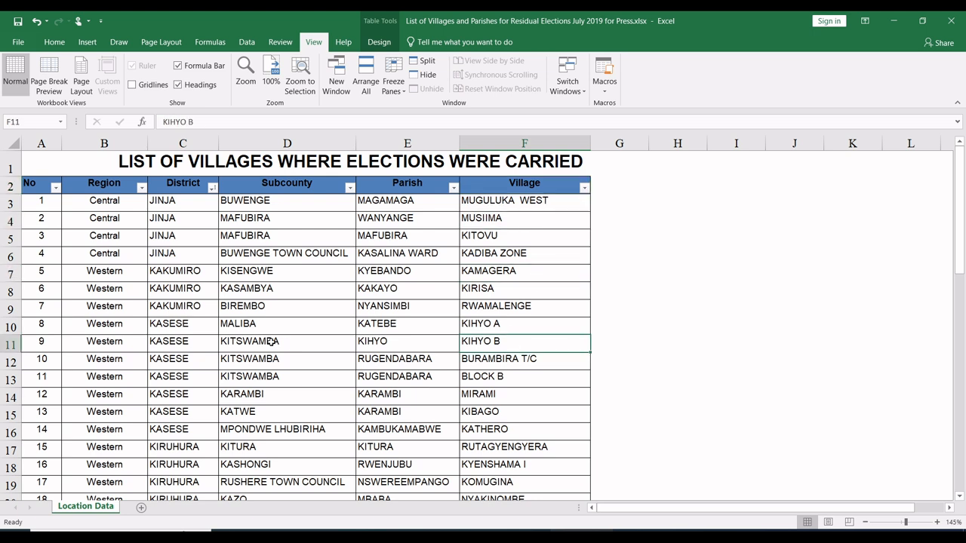
Step: Insert a pivot table from the Location Data table on a new worksheet
{"action": "left_click", "coordinate": [115, 271]}
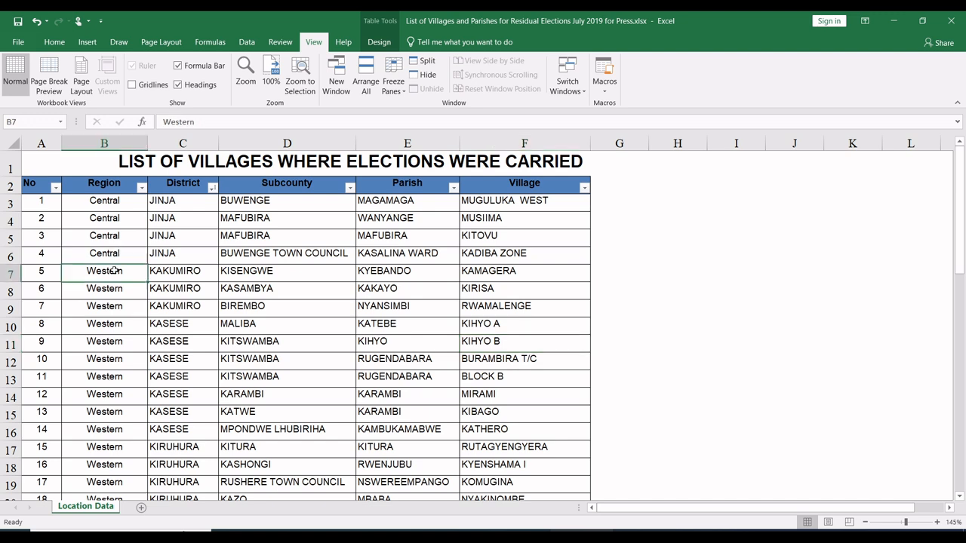
{"action": "left_click", "coordinate": [87, 41]}
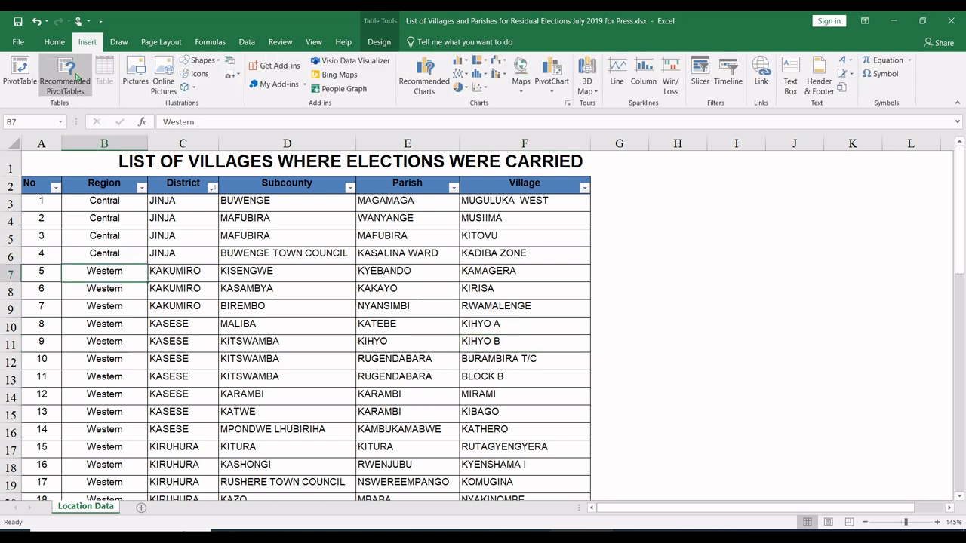
{"action": "left_click", "coordinate": [20, 71]}
{"action": "left_click", "coordinate": [285, 253]}
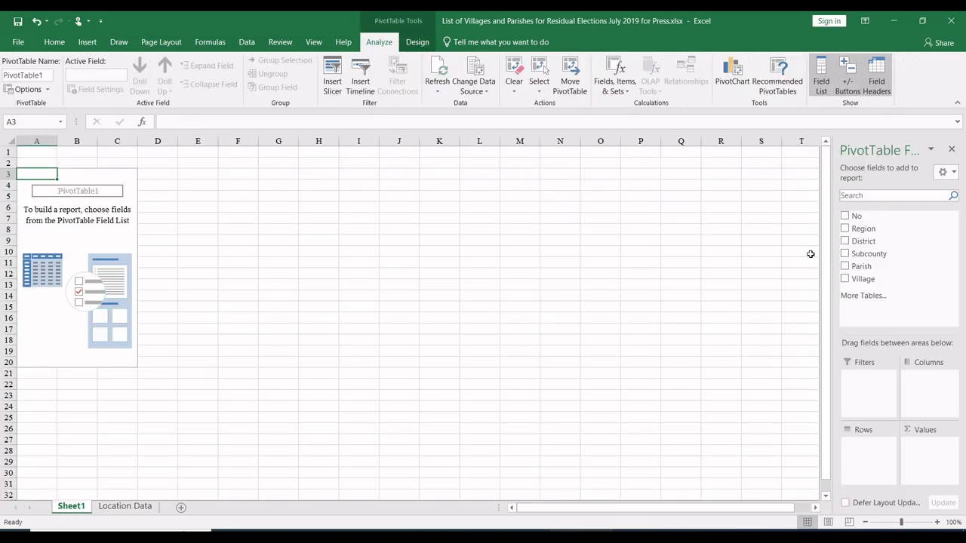
Step: Add Region and District to the pivot table's rows and remove Region again to list only the districts
{"action": "left_click", "coordinate": [846, 229]}
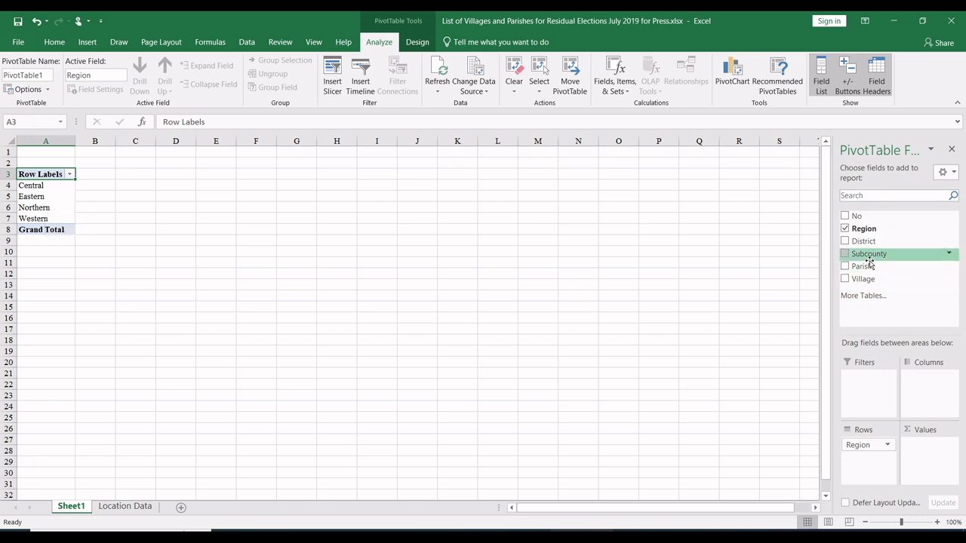
{"action": "left_click_drag", "start_coordinate": [865, 241], "coordinate": [861, 464]}
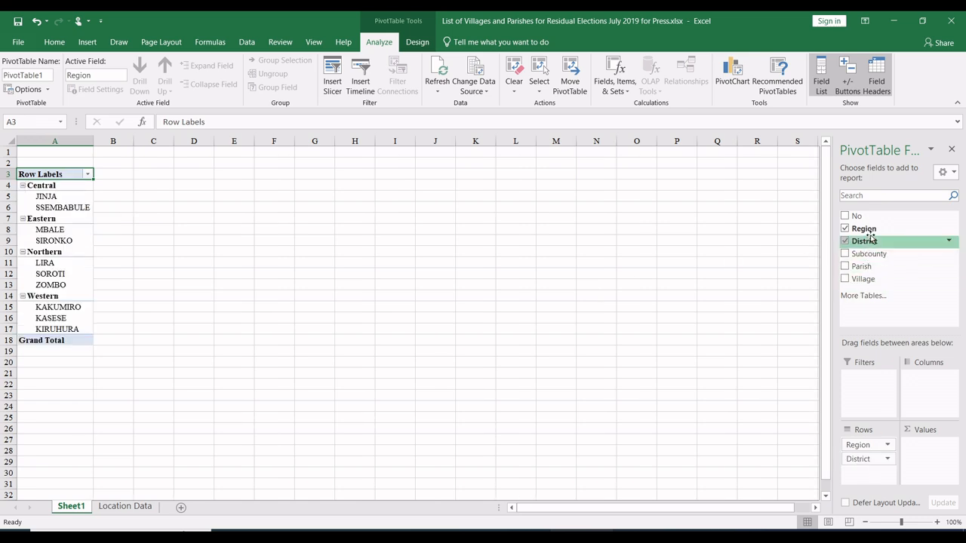
{"action": "left_click", "coordinate": [845, 228]}
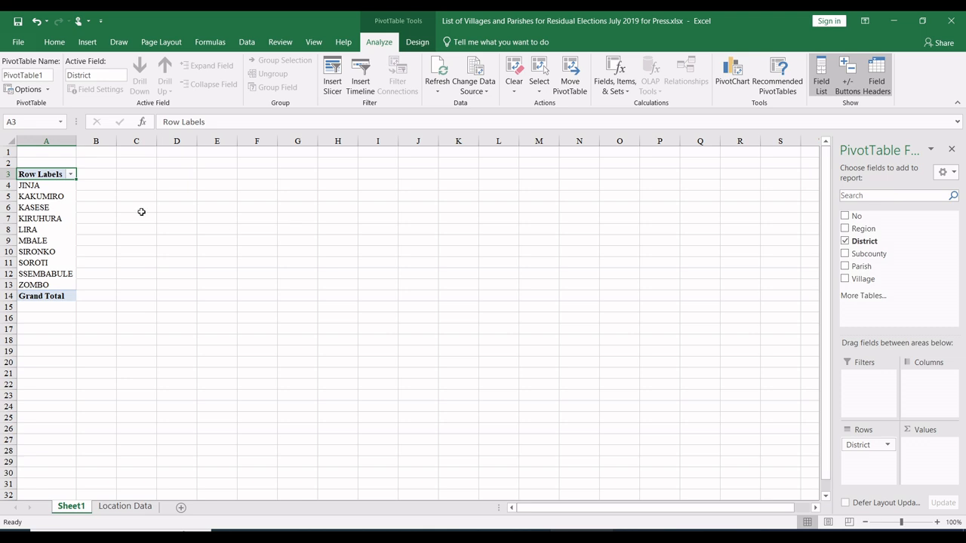
{"action": "left_click_drag", "start_coordinate": [59, 184], "coordinate": [50, 278]}
{"action": "left_click", "coordinate": [128, 253]}
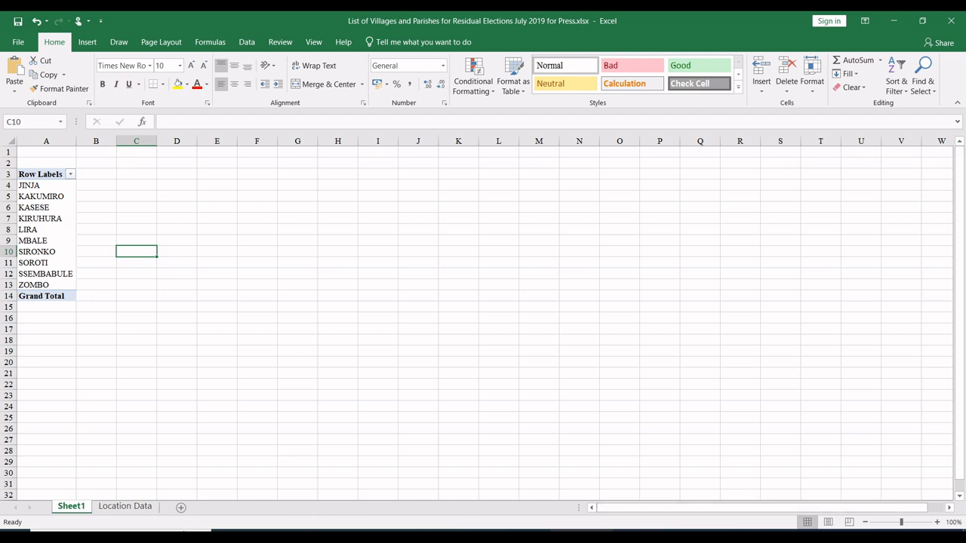
Step: Open the GBV_study_Data_collection_tool_calculate.xlsx workbook from the Kobo validator folder on the desktop
{"action": "left_click", "coordinate": [964, 537]}
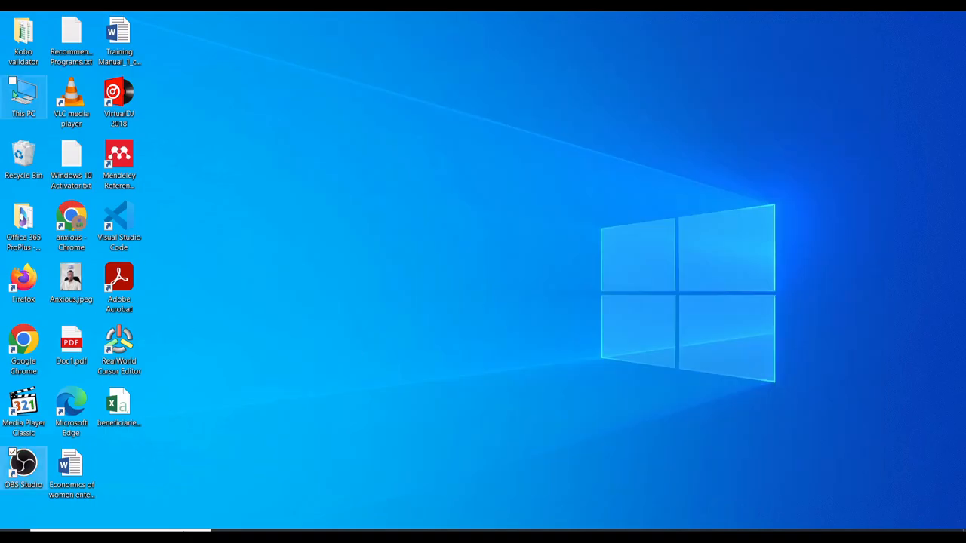
{"action": "double_click", "coordinate": [23, 34]}
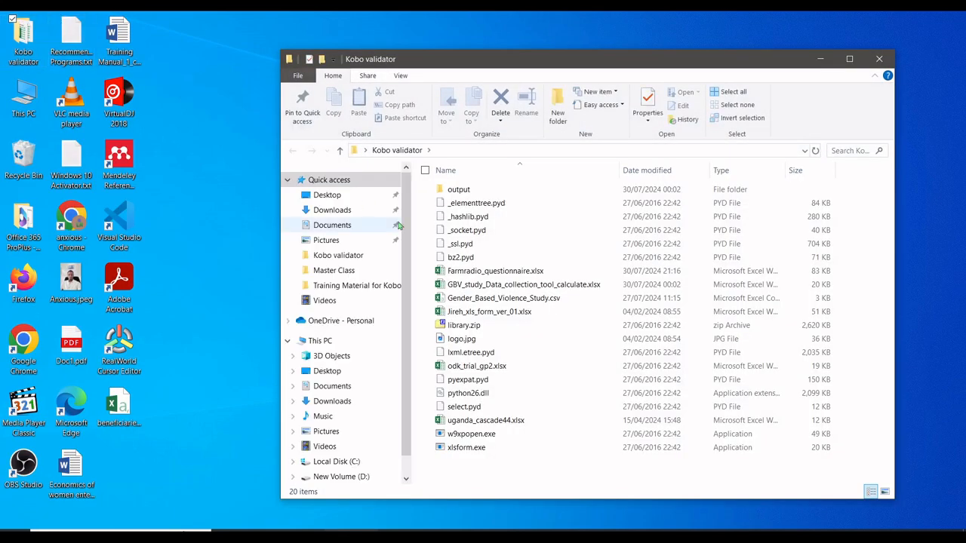
{"action": "left_click", "coordinate": [493, 287]}
{"action": "double_click", "coordinate": [494, 288]}
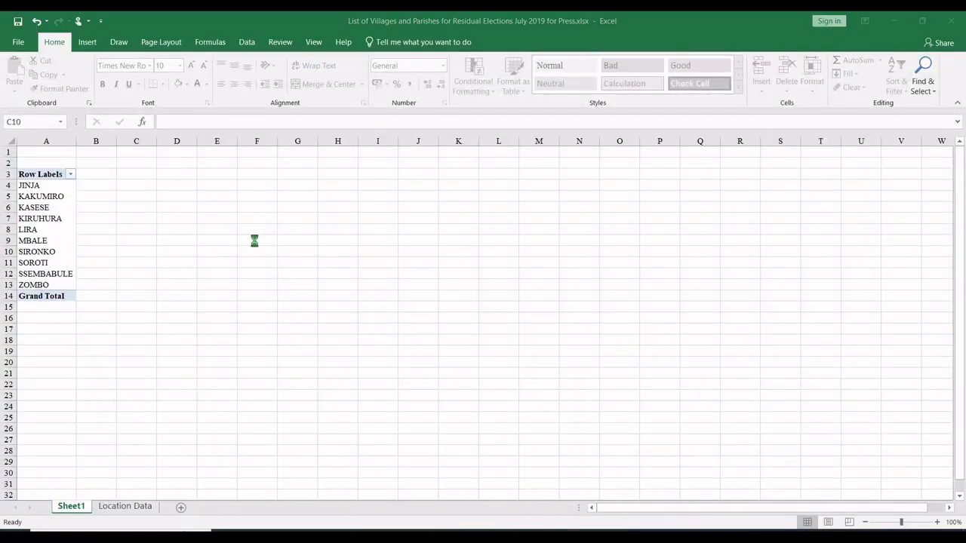
Step: Highlight rows 13 and 14, the region and district of origin questions, in yellow on the survey sheet
{"action": "left_click", "coordinate": [230, 299]}
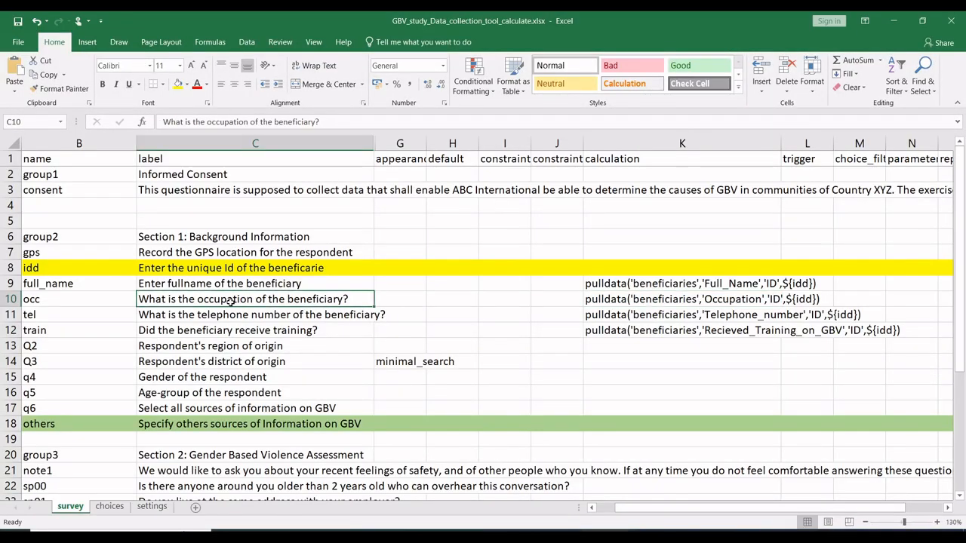
{"action": "scroll", "coordinate": [230, 302], "scroll_direction": "down", "scroll_amount": 5}
{"action": "scroll", "coordinate": [231, 302], "scroll_direction": "down", "scroll_amount": 5}
{"action": "scroll", "coordinate": [230, 302], "scroll_direction": "up", "scroll_amount": 10}
{"action": "left_click", "coordinate": [9, 362]}
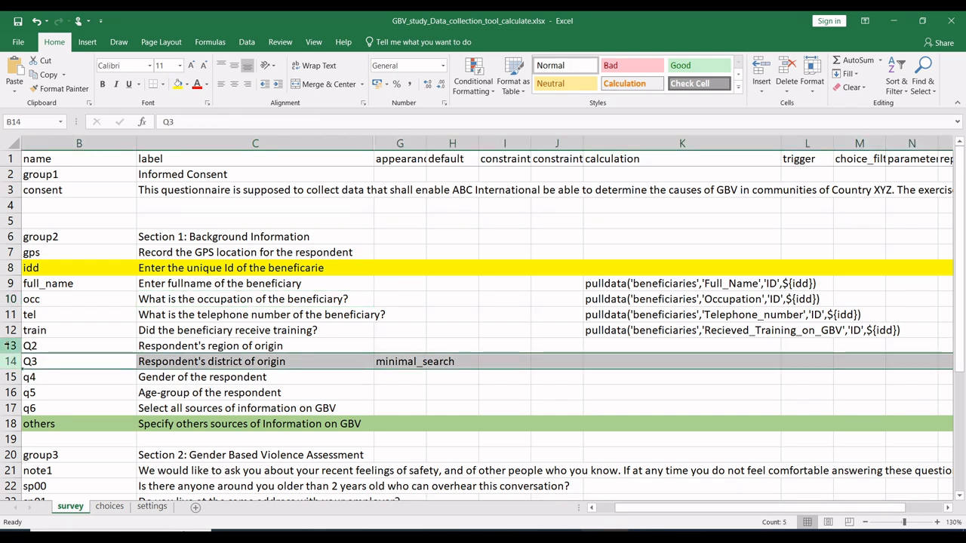
{"action": "left_click", "coordinate": [10, 350]}
{"action": "left_click_drag", "start_coordinate": [10, 353], "coordinate": [10, 364]}
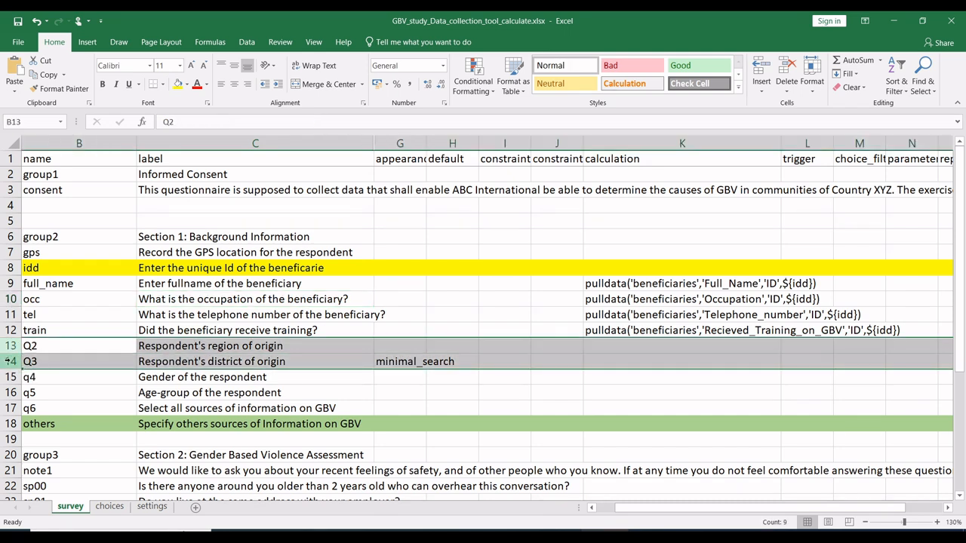
{"action": "left_click", "coordinate": [178, 84]}
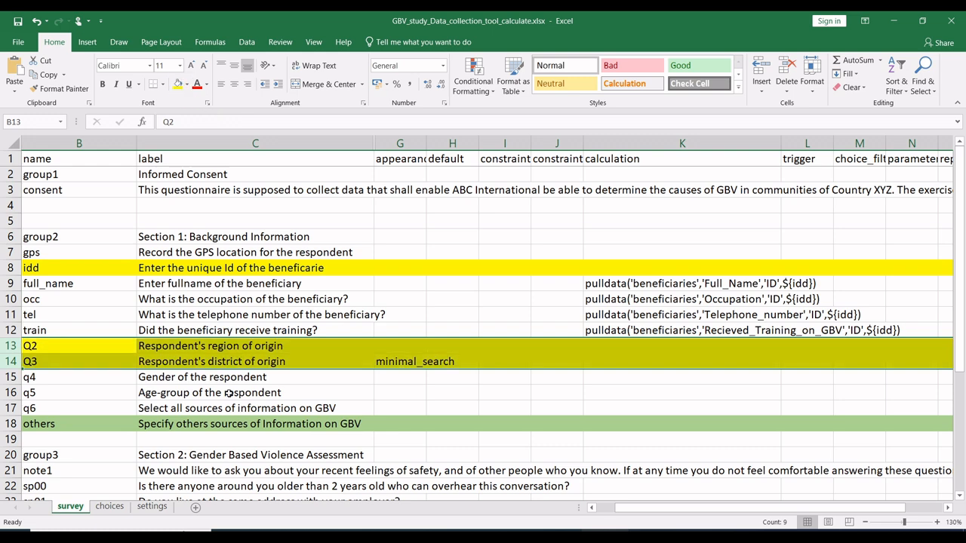
Step: Clear the existing region and district choices in rows 2 to 142 of the choices sheet
{"action": "left_click", "coordinate": [110, 506]}
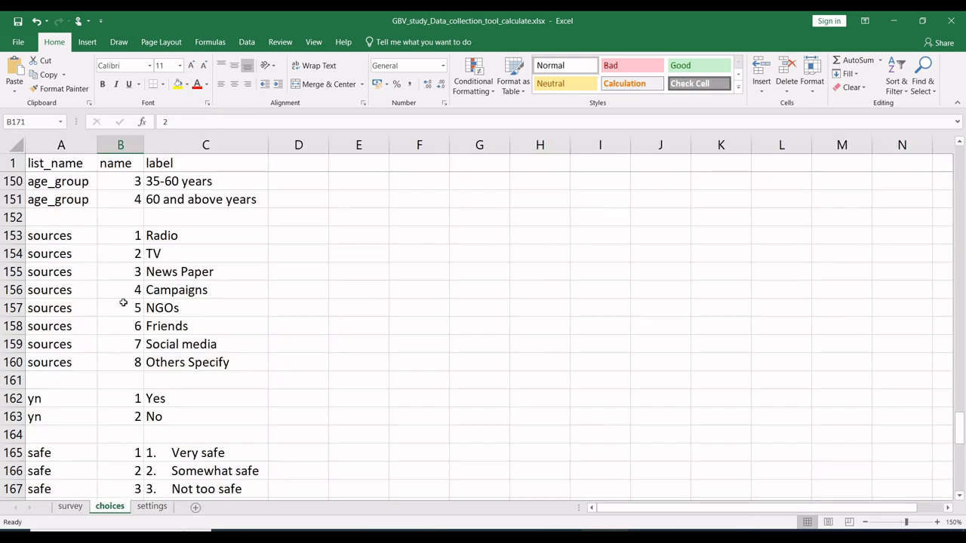
{"action": "scroll", "coordinate": [123, 302], "scroll_direction": "up", "scroll_amount": 20}
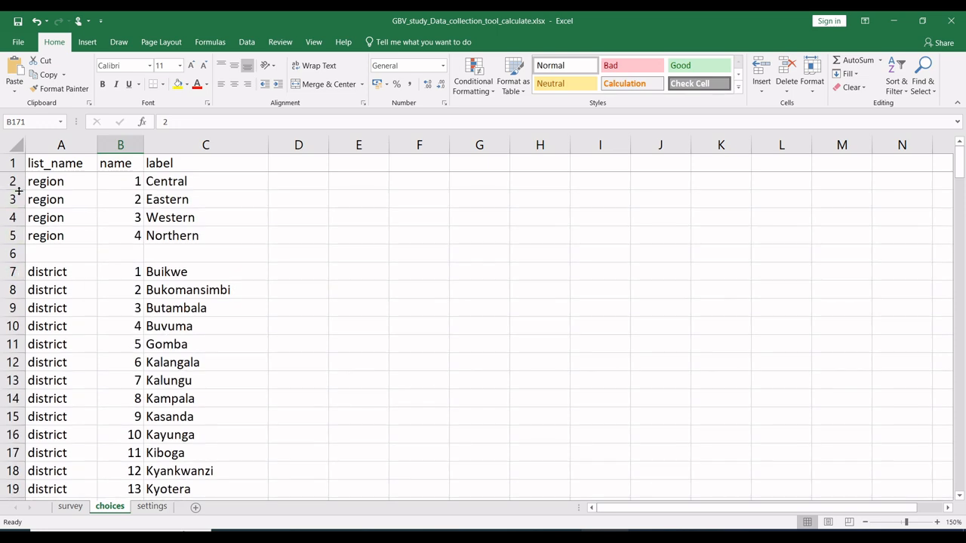
{"action": "left_click_drag", "start_coordinate": [13, 181], "coordinate": [3, 287]}
{"action": "key", "text": "Delete"}
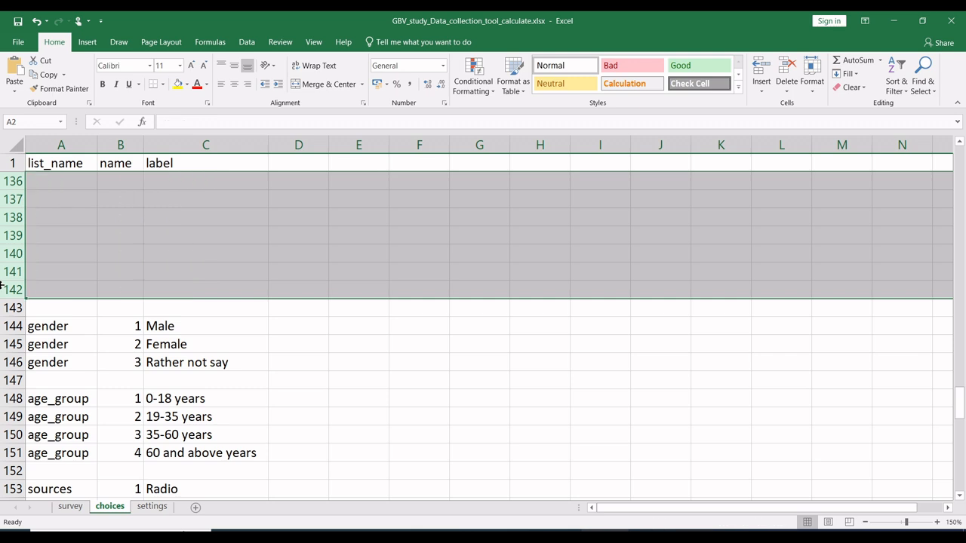
{"action": "left_click", "coordinate": [203, 233]}
{"action": "scroll", "coordinate": [203, 232], "scroll_direction": "up", "scroll_amount": 20}
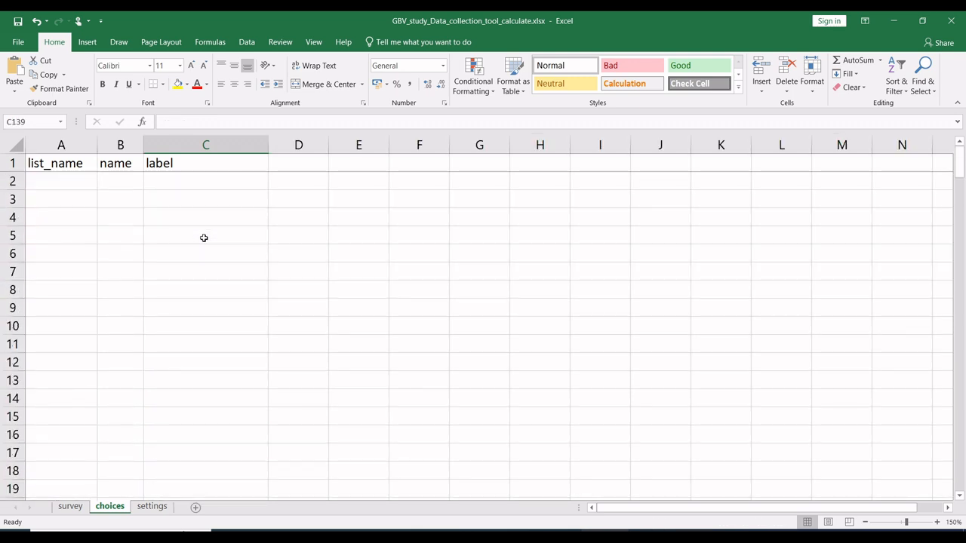
Step: Switch to the List of Villages and Parishes workbook and replace District with Region in the pivot table's rows
{"action": "left_click", "coordinate": [559, 537]}
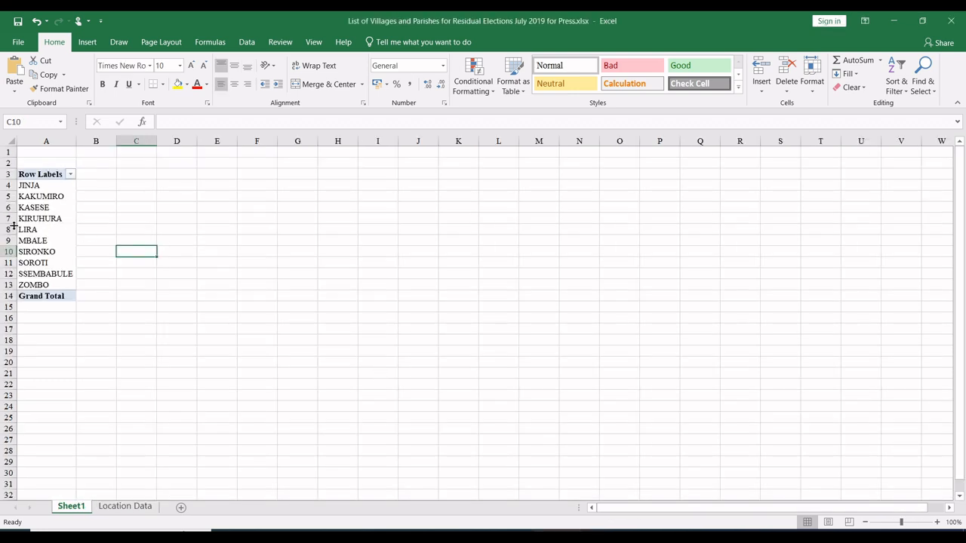
{"action": "left_click", "coordinate": [37, 231]}
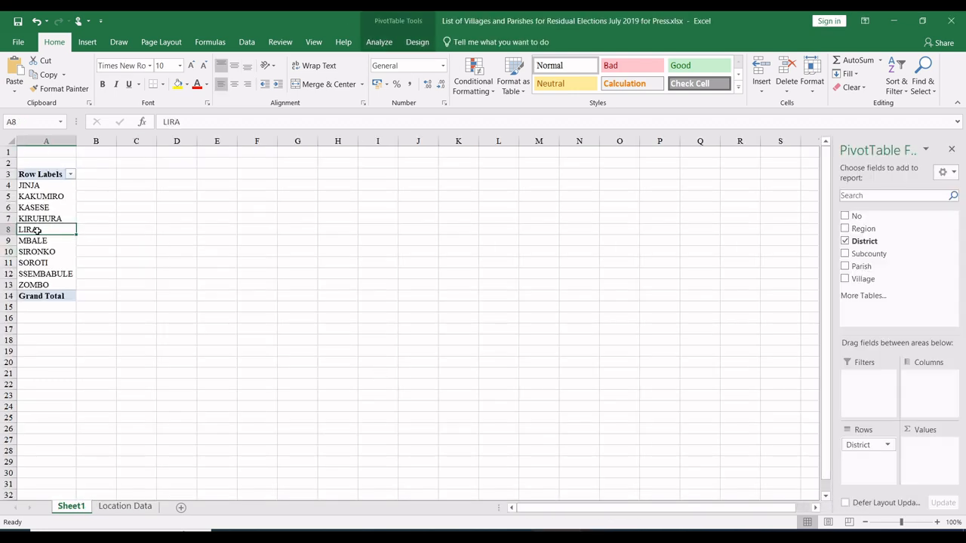
{"action": "left_click", "coordinate": [844, 228]}
{"action": "left_click", "coordinate": [845, 241]}
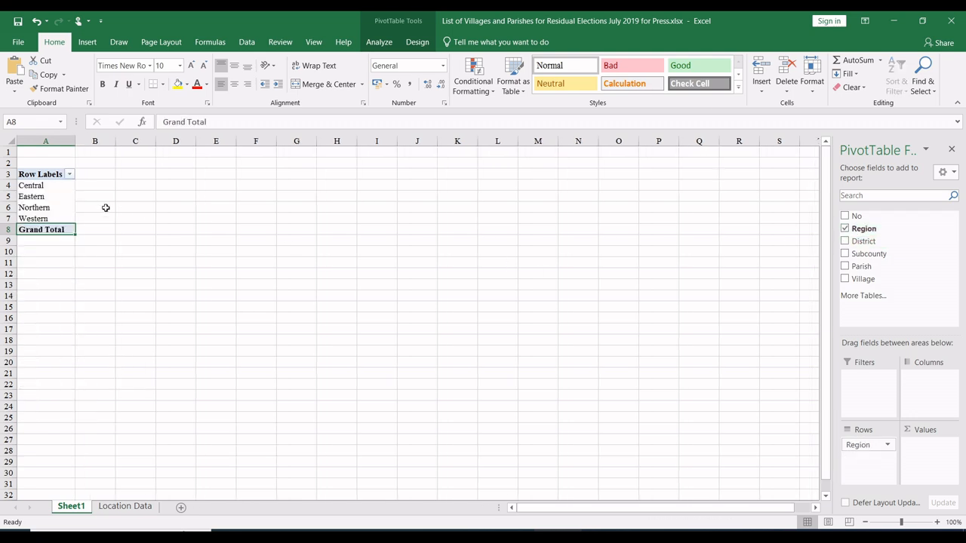
Step: Copy the four region names as values into the GBV workbook's choices sheet and place them in the label column from C2
{"action": "left_click_drag", "start_coordinate": [46, 186], "coordinate": [46, 215]}
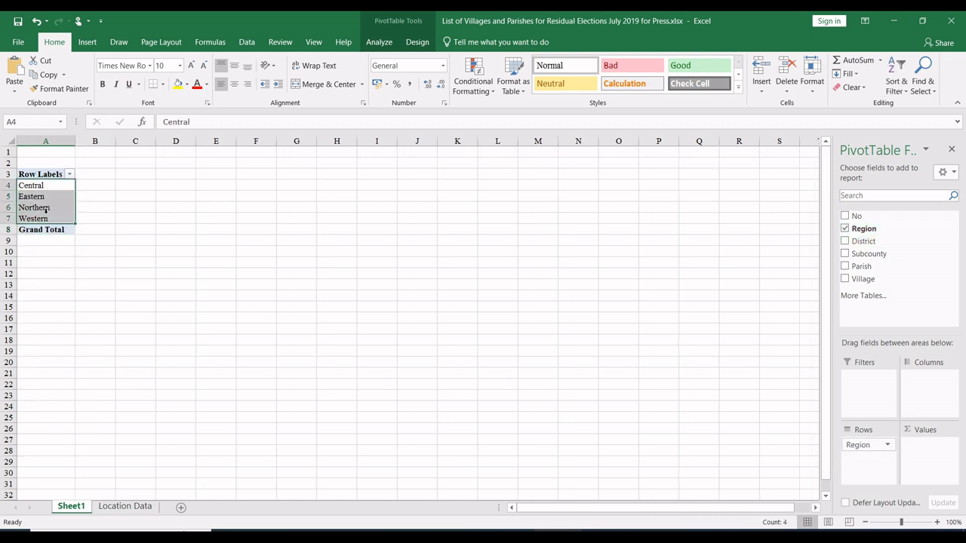
{"action": "key", "text": "ctrl+c"}
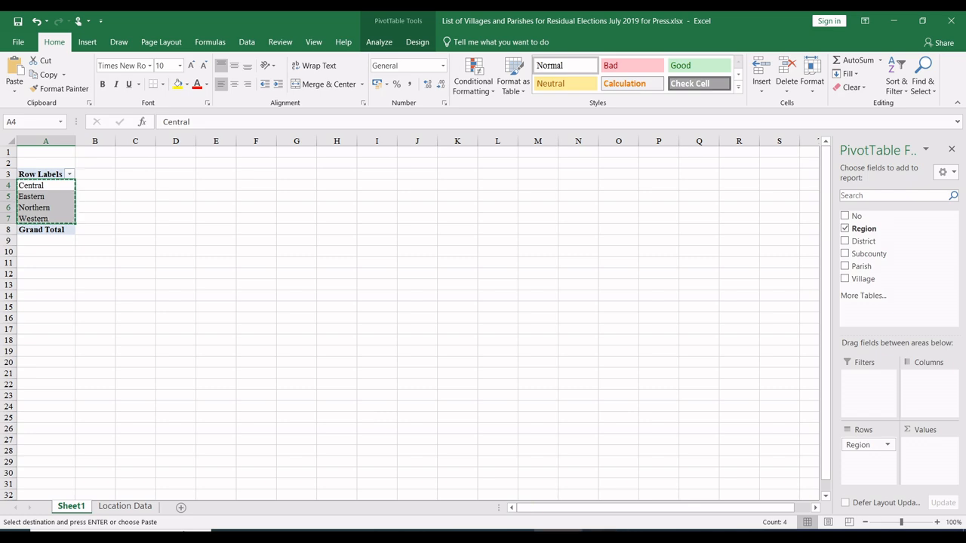
{"action": "left_click", "coordinate": [605, 537]}
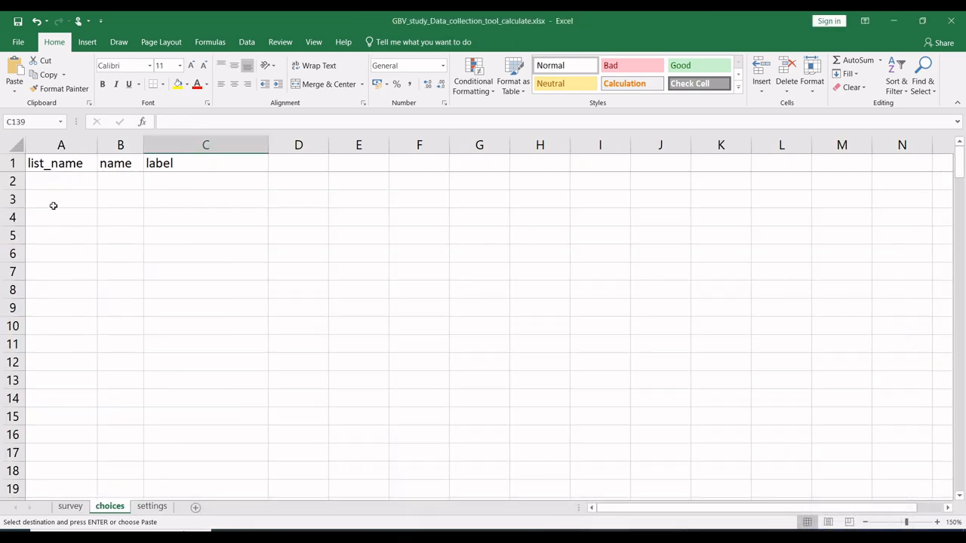
{"action": "left_click", "coordinate": [59, 179]}
{"action": "right_click", "coordinate": [59, 182]}
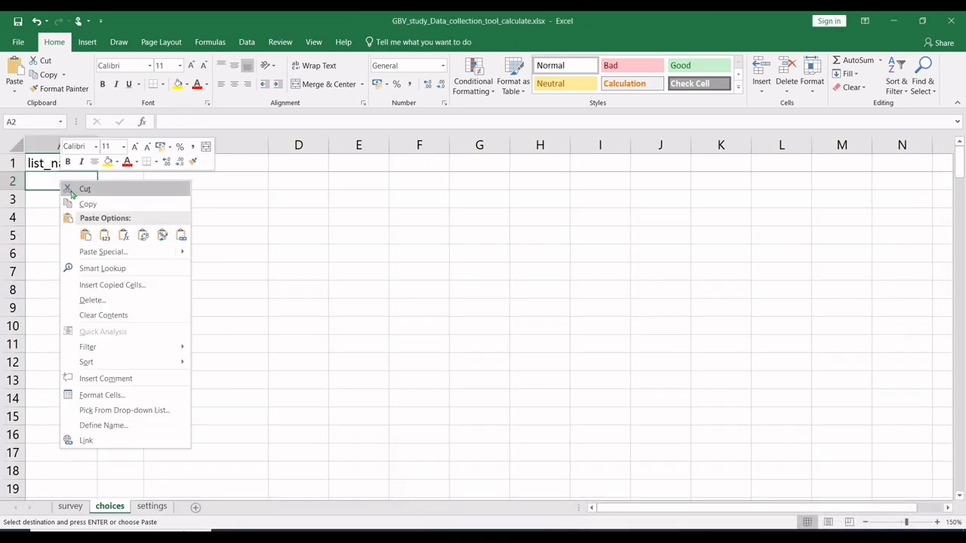
{"action": "left_click", "coordinate": [105, 235]}
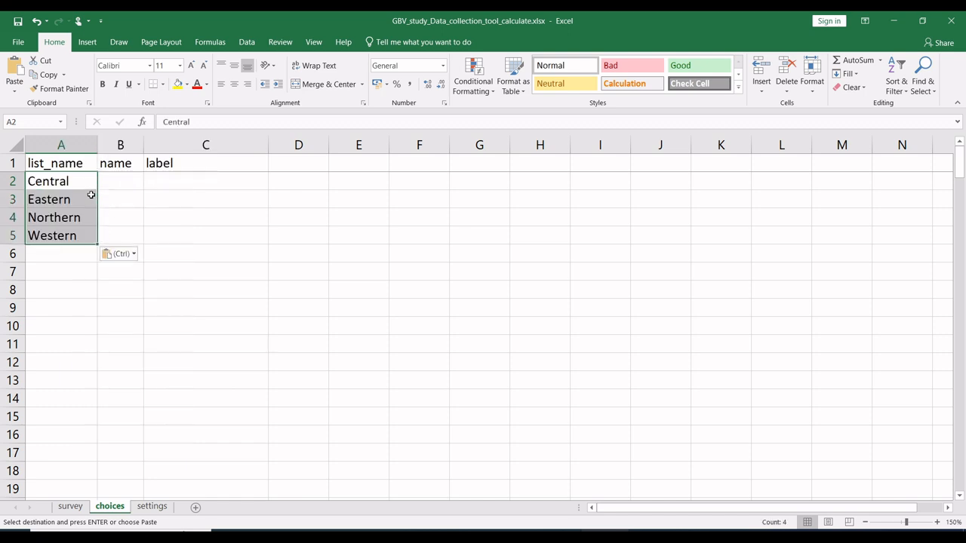
{"action": "key", "text": "ctrl+c"}
{"action": "left_click", "coordinate": [161, 180]}
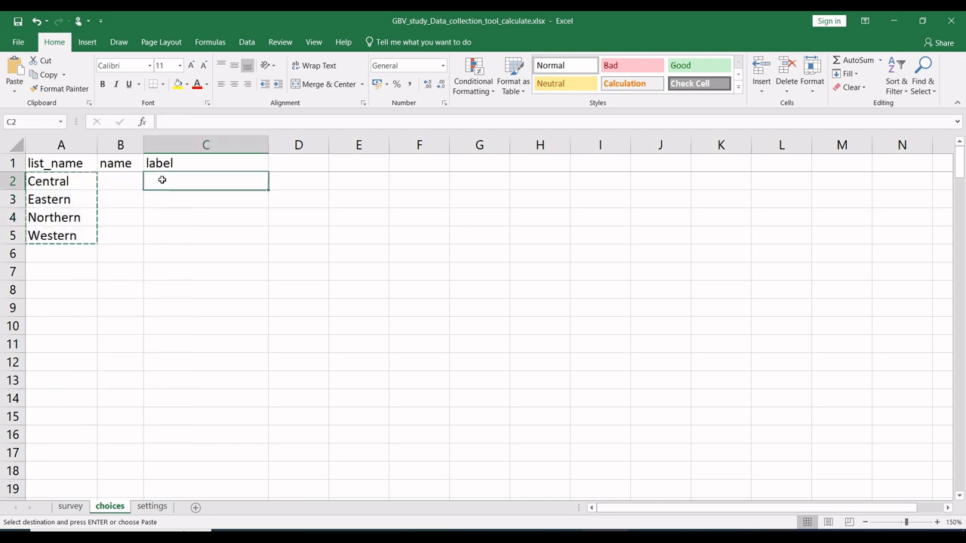
{"action": "key", "text": "ctrl+v"}
Step: Enter reg_list as the list_name of the Central region and fill it down for all four regions
{"action": "left_click", "coordinate": [79, 182]}
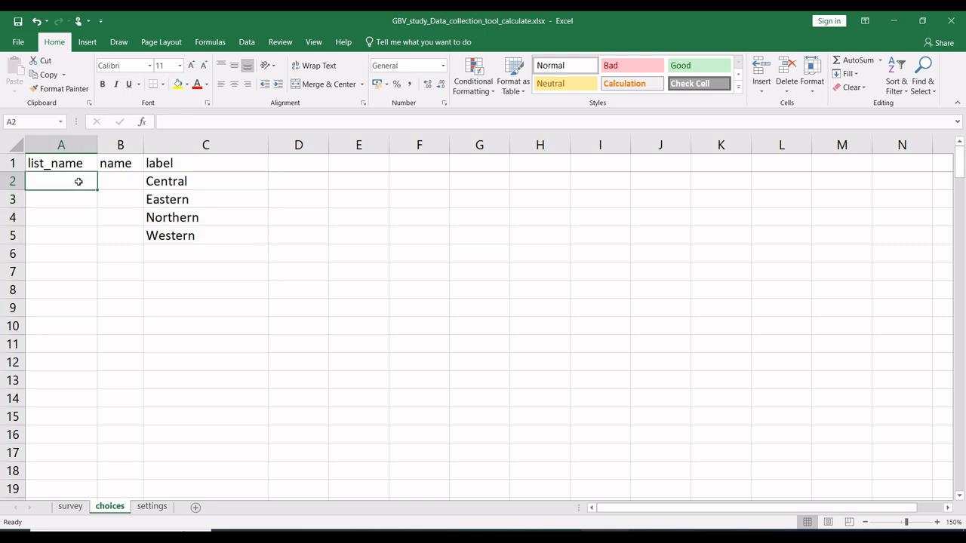
{"action": "type", "text": "RE"}
{"action": "key", "text": "BackSpace"}
{"action": "key", "text": "BackSpace"}
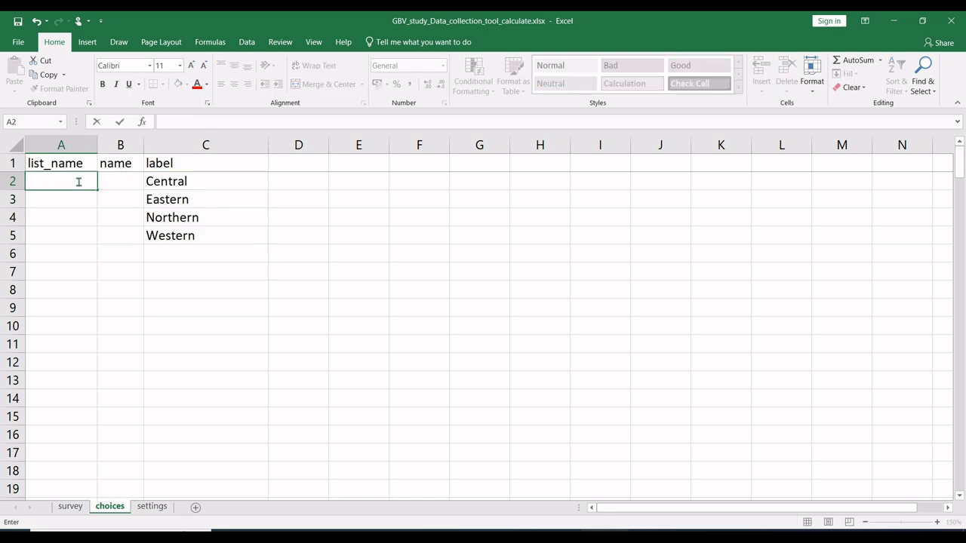
{"action": "type", "text": "reg_list"}
{"action": "left_click", "coordinate": [76, 201]}
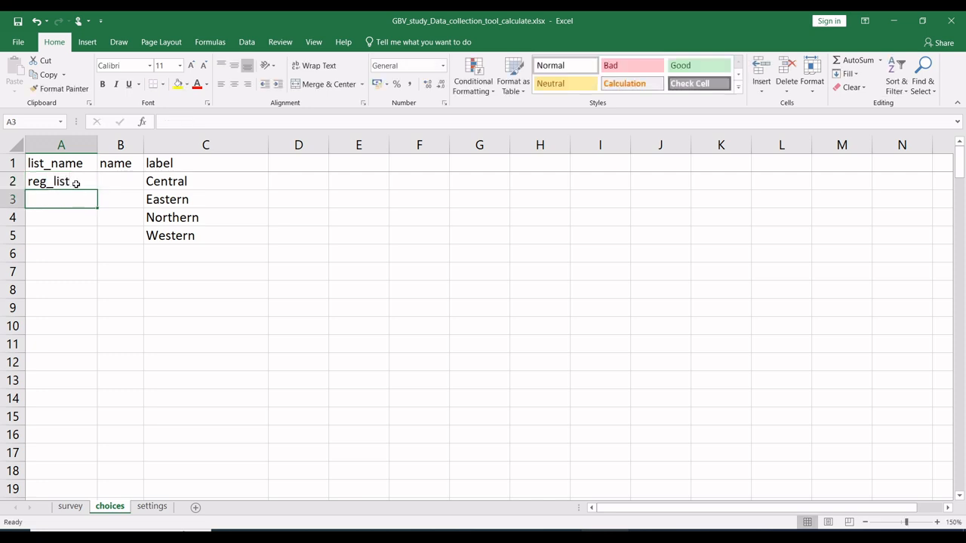
{"action": "left_click", "coordinate": [76, 183]}
{"action": "left_click_drag", "start_coordinate": [96, 191], "coordinate": [89, 238]}
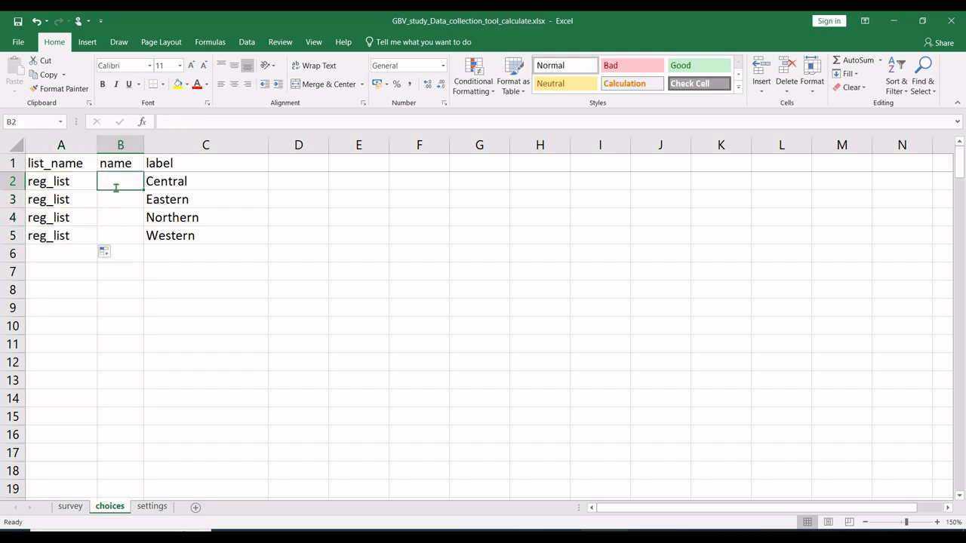
Step: Enter reg1 as the name of the Central region and fill the series down to reg4 for Western
{"action": "type", "text": "reg"}
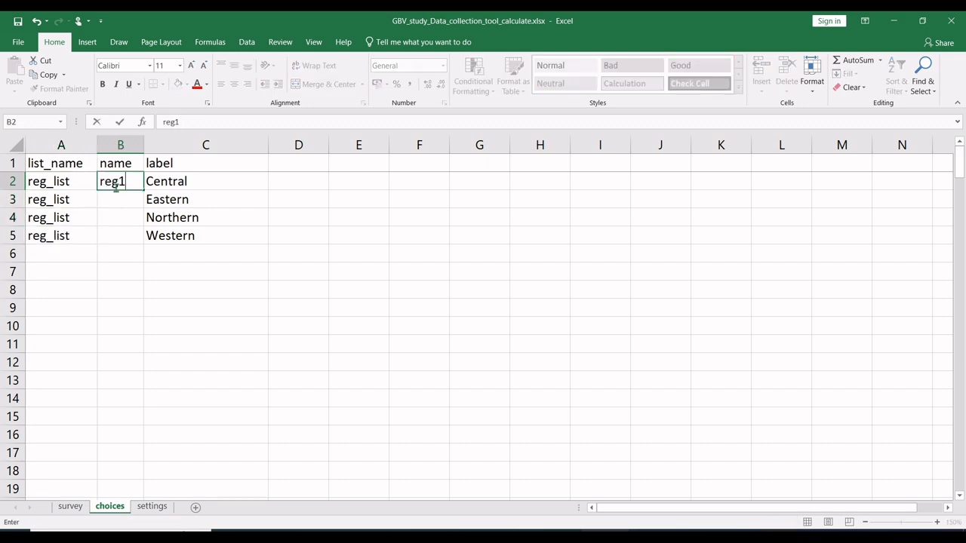
{"action": "type", "text": "1"}
{"action": "key", "text": "Return"}
{"action": "left_click", "coordinate": [130, 187]}
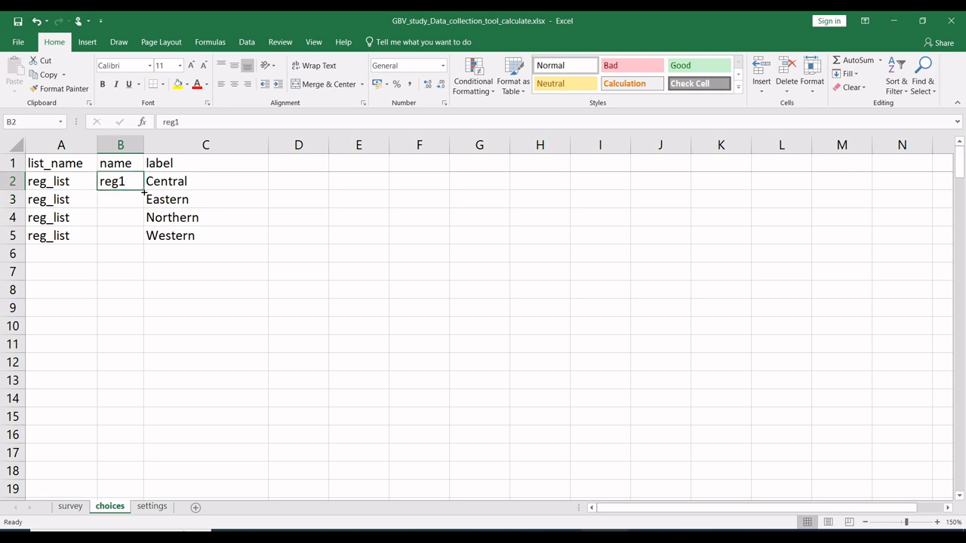
{"action": "left_click_drag", "start_coordinate": [144, 191], "coordinate": [138, 238]}
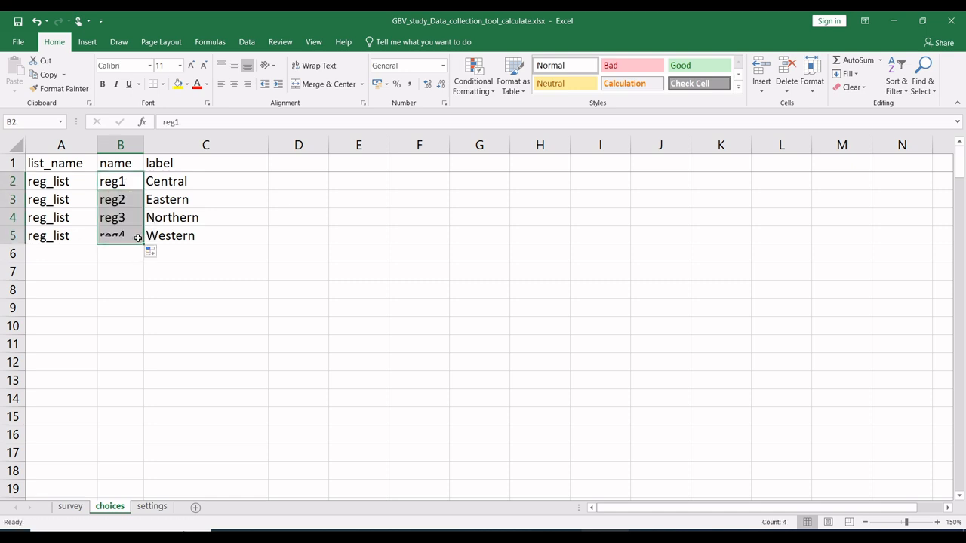
{"action": "left_click", "coordinate": [160, 237]}
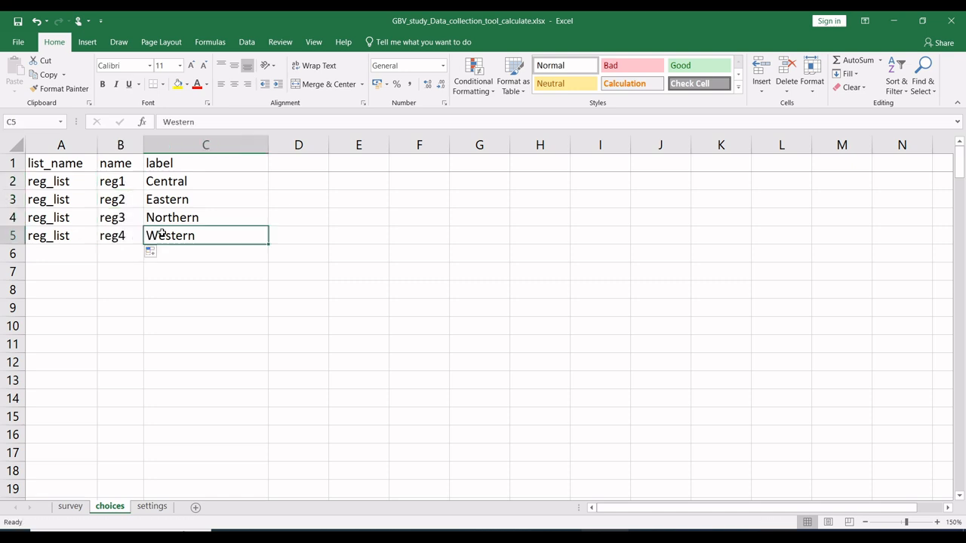
Step: Change the type of the region of origin question Q2 on the survey sheet to select_one reg_list
{"action": "left_click", "coordinate": [70, 506]}
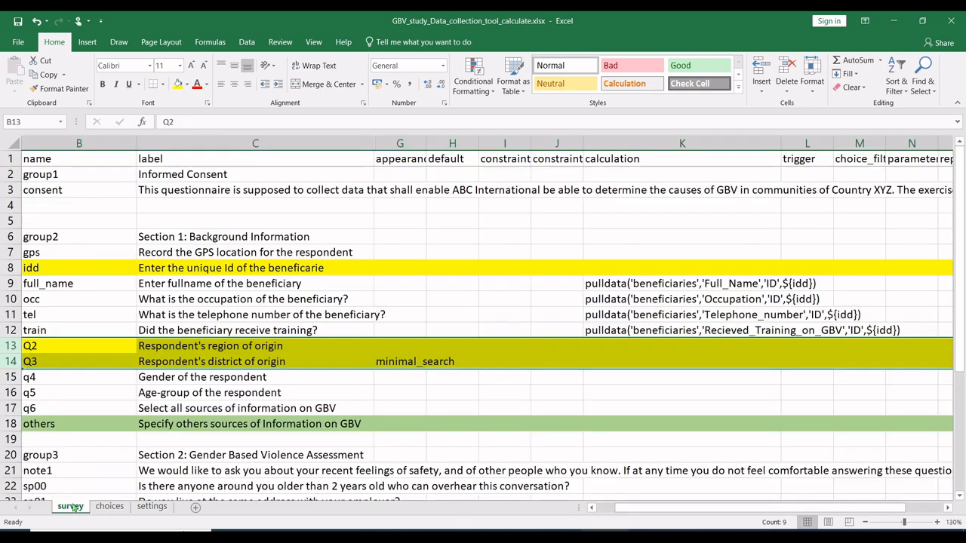
{"action": "left_click", "coordinate": [98, 334]}
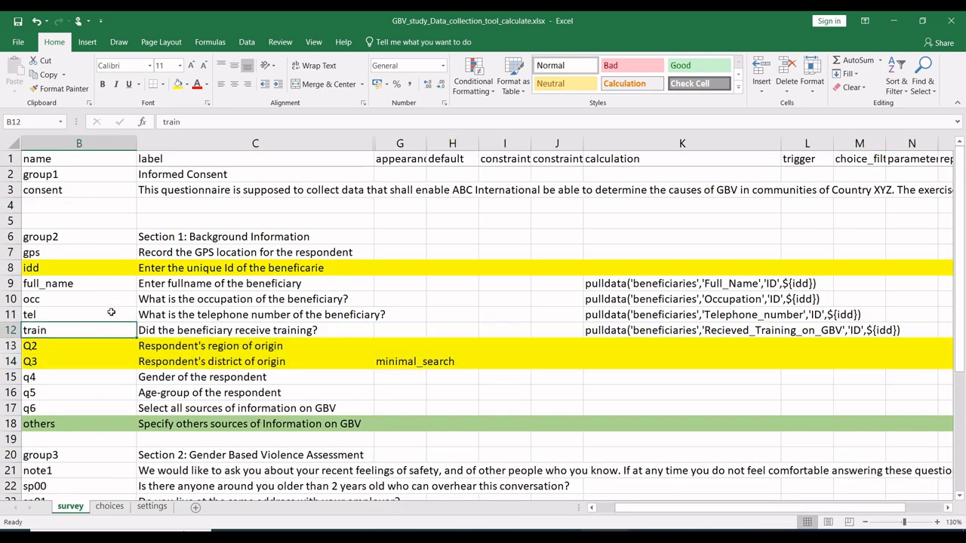
{"action": "left_click", "coordinate": [106, 349]}
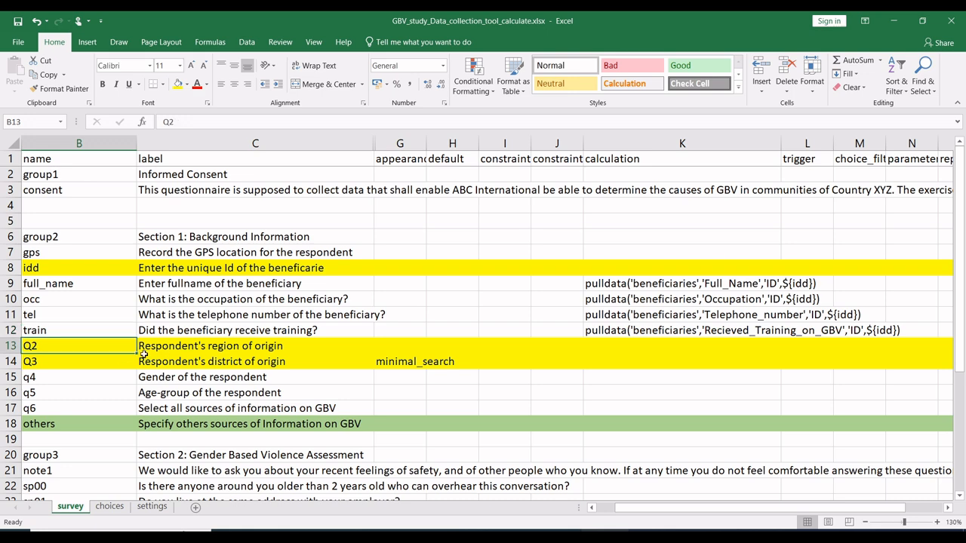
{"action": "scroll", "coordinate": [145, 357], "scroll_direction": "left", "scroll_amount": 1}
{"action": "scroll", "coordinate": [145, 358], "scroll_direction": "left", "scroll_amount": 1}
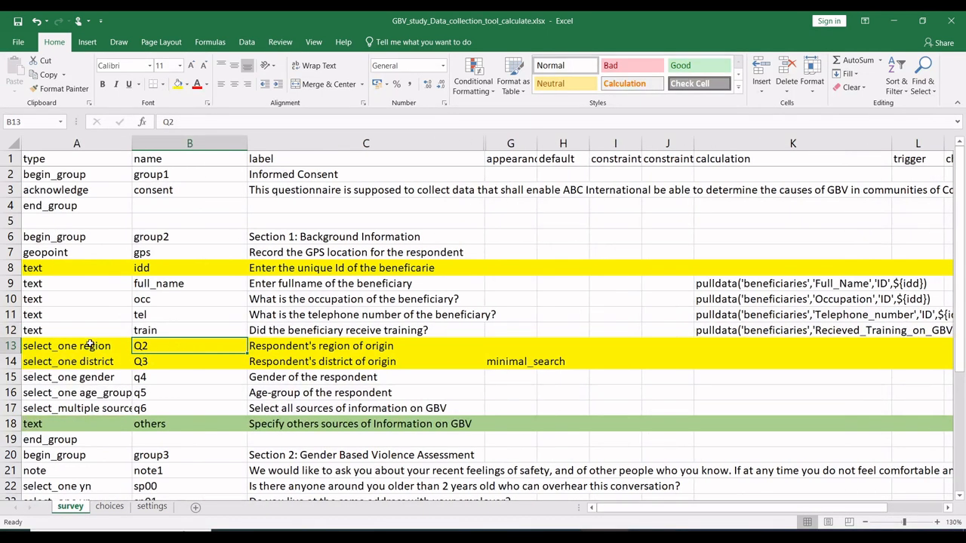
{"action": "left_click", "coordinate": [90, 346]}
{"action": "double_click", "coordinate": [92, 345]}
{"action": "double_click", "coordinate": [95, 346]}
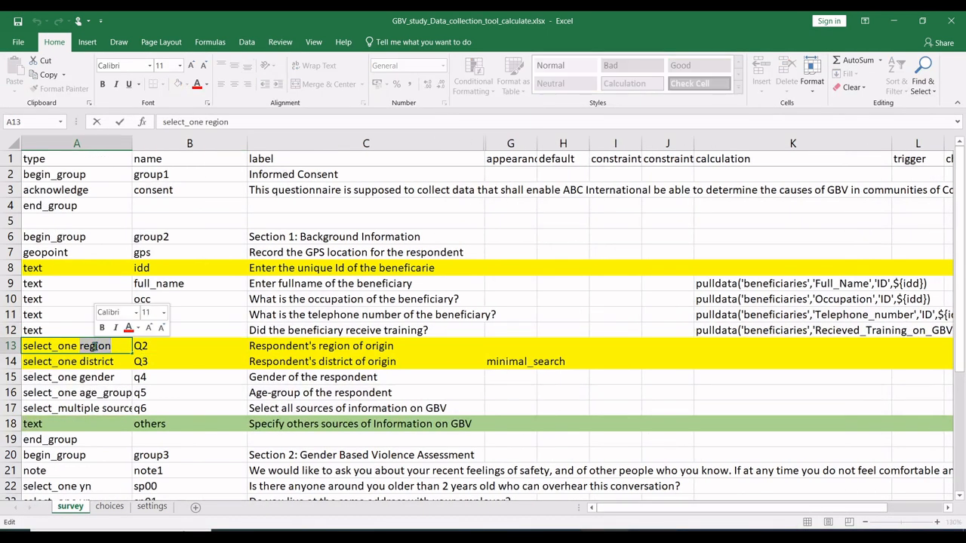
{"action": "type", "text": "reg"}
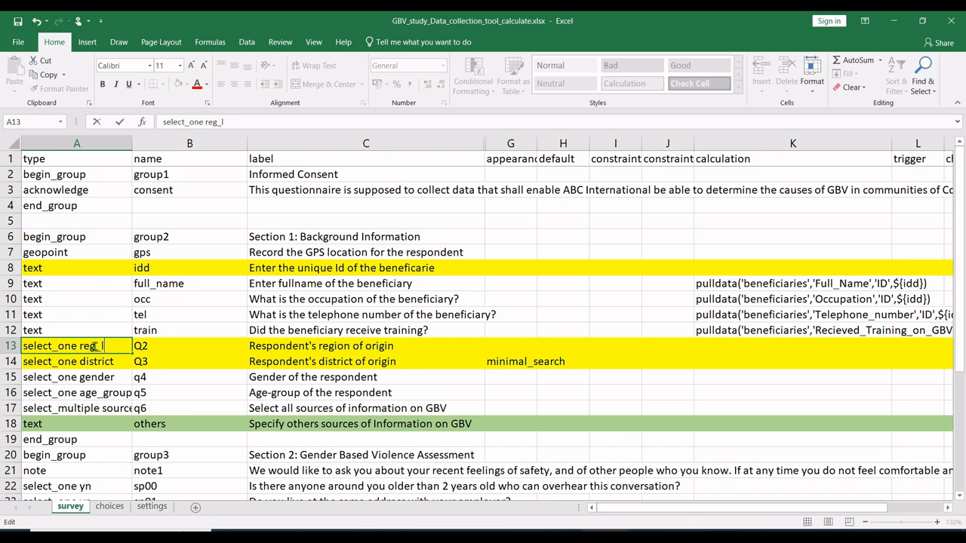
{"action": "left_click", "coordinate": [211, 348]}
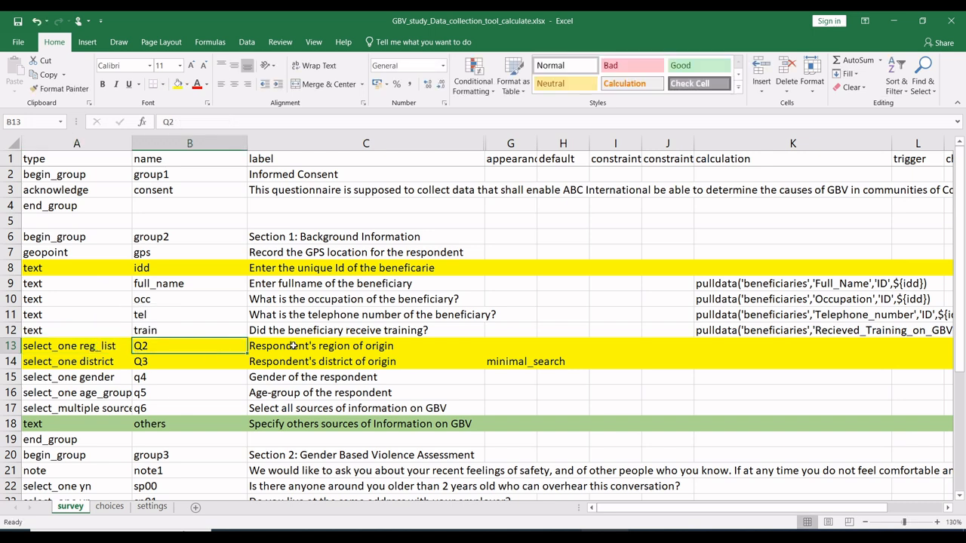
{"action": "left_click", "coordinate": [300, 345]}
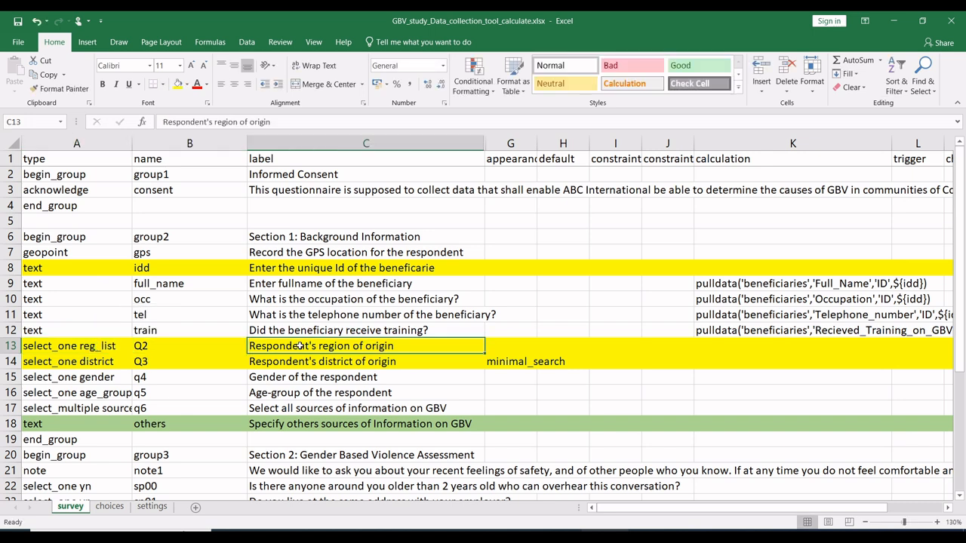
Step: Clear the minimal_search appearance of the district of origin question Q3 and change its type to select_one dist_list
{"action": "left_click", "coordinate": [511, 360]}
{"action": "key", "text": "Delete"}
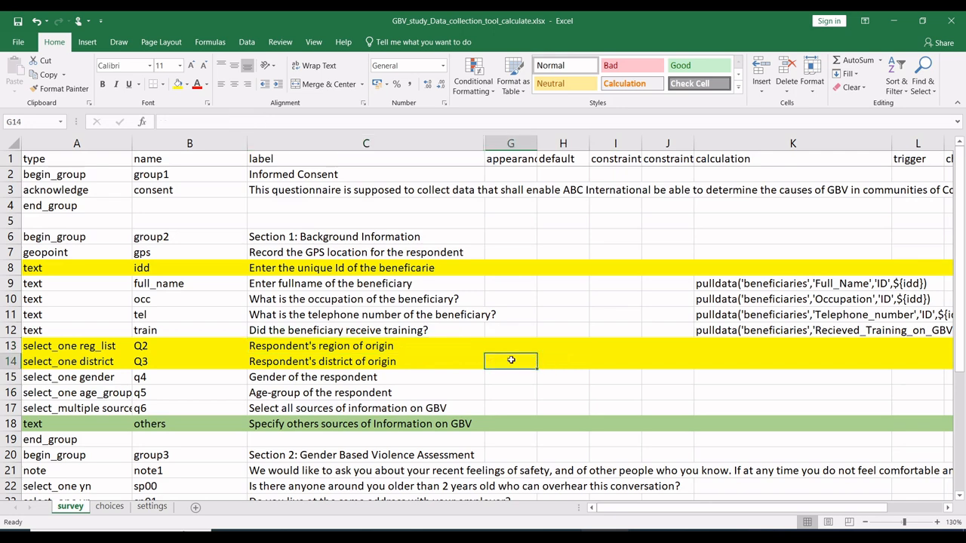
{"action": "left_click", "coordinate": [64, 363]}
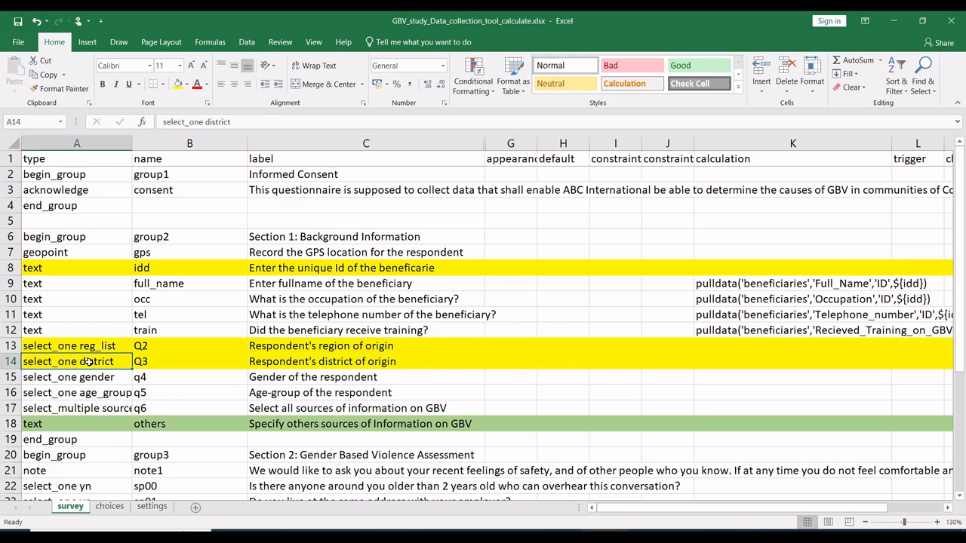
{"action": "double_click", "coordinate": [88, 362]}
{"action": "double_click", "coordinate": [88, 363]}
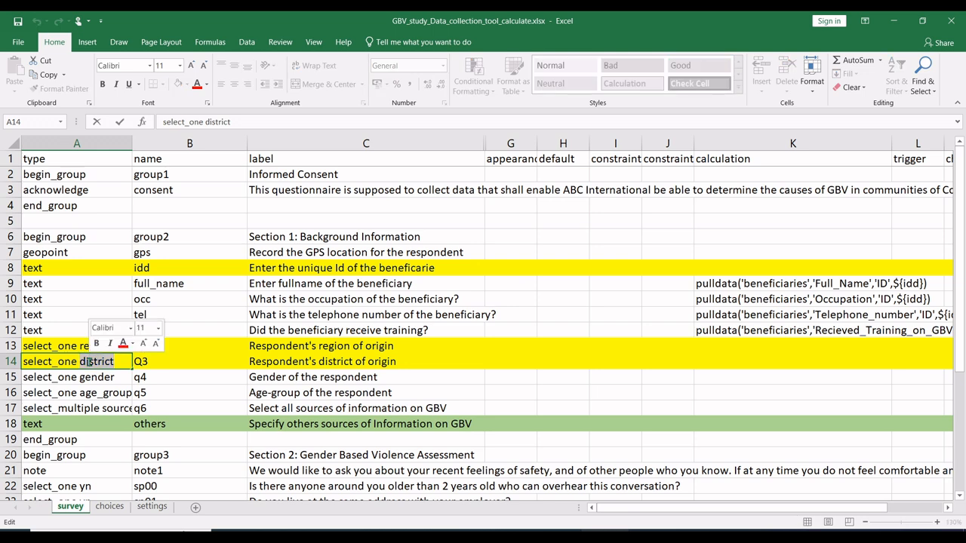
{"action": "type", "text": "dist"}
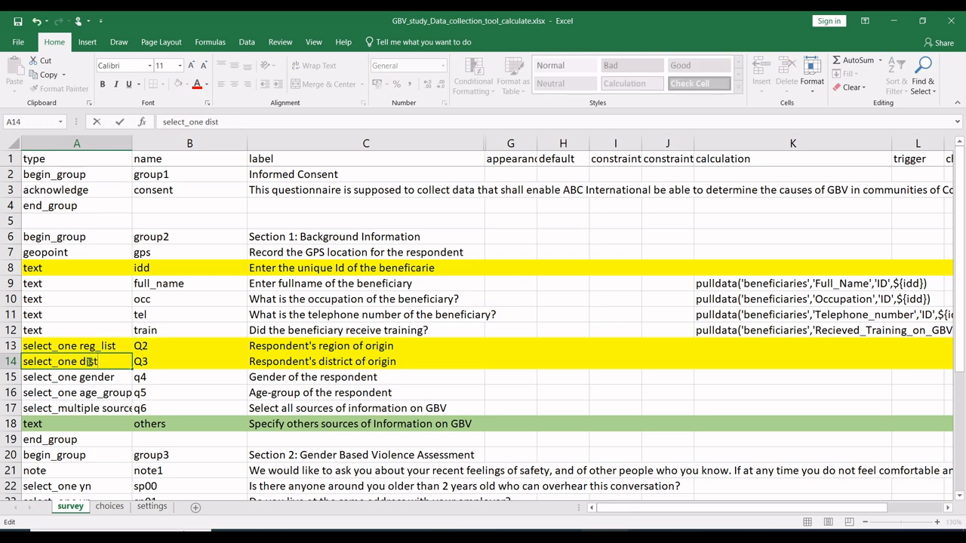
{"action": "type", "text": "_list"}
{"action": "left_click", "coordinate": [140, 377]}
Step: Insert three rows below the district of origin question Q3 and fill its select_one dist_list type down into rows 15 to 17
{"action": "left_click_drag", "start_coordinate": [15, 379], "coordinate": [13, 407]}
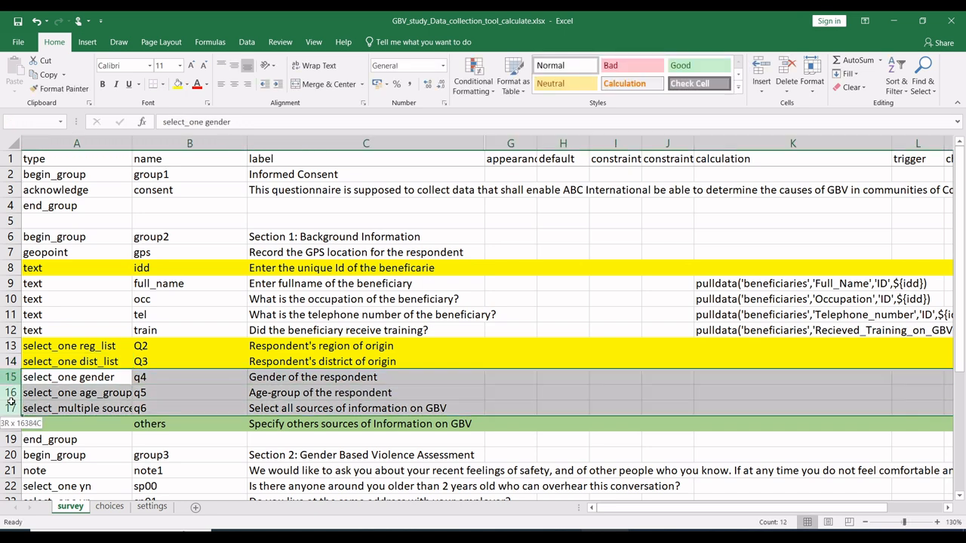
{"action": "right_click", "coordinate": [12, 379]}
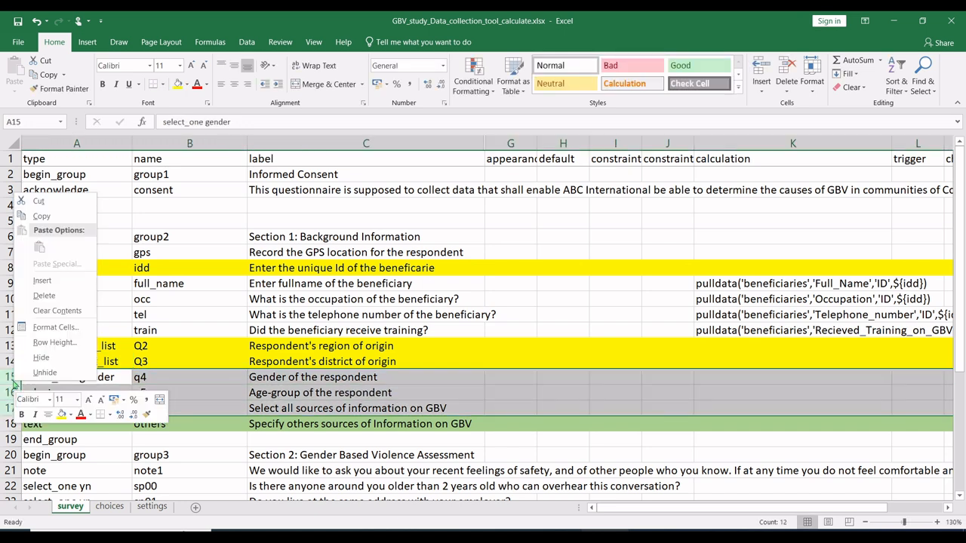
{"action": "left_click", "coordinate": [41, 284]}
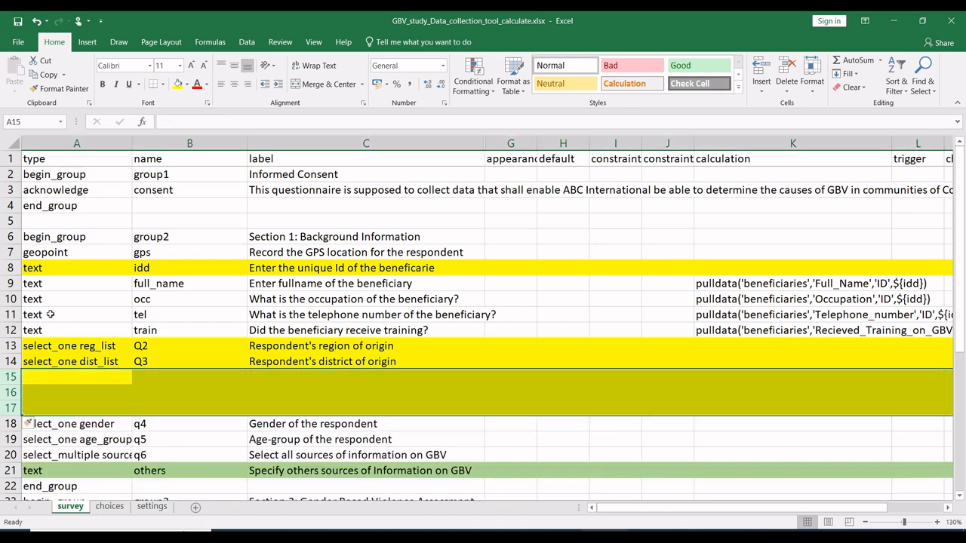
{"action": "left_click", "coordinate": [67, 380]}
{"action": "left_click", "coordinate": [102, 359]}
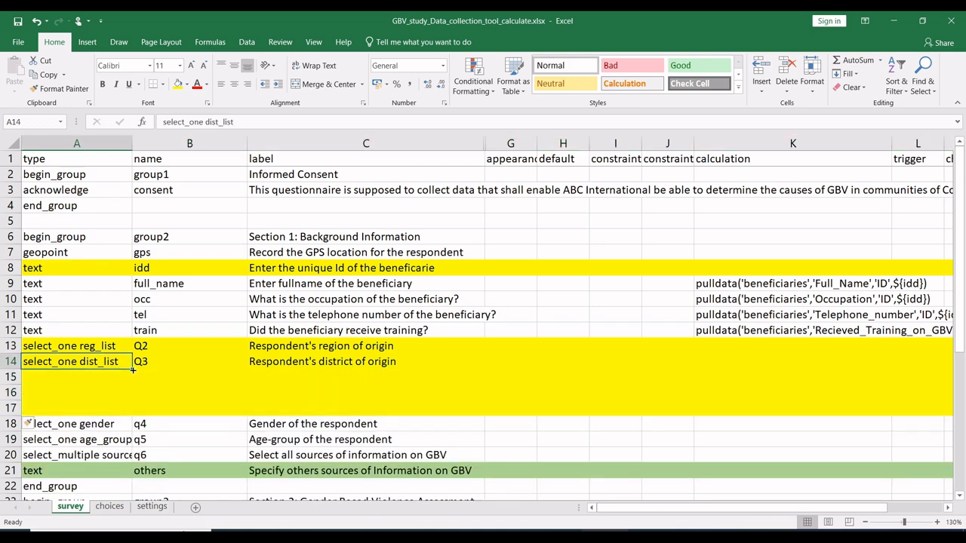
{"action": "left_click_drag", "start_coordinate": [132, 369], "coordinate": [126, 408]}
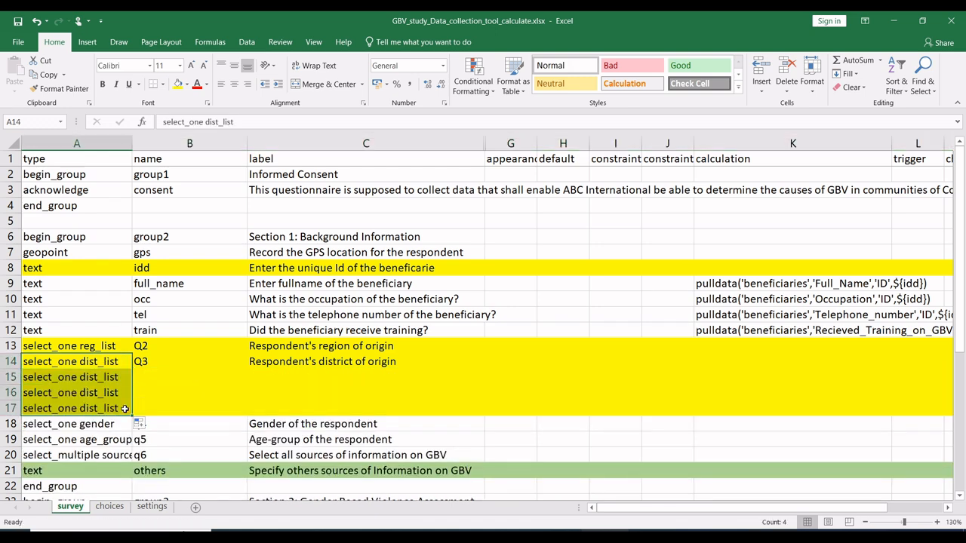
Step: Change the type of the first inserted question in row 15 to select_one sub_list
{"action": "left_click", "coordinate": [95, 382]}
{"action": "double_click", "coordinate": [89, 377]}
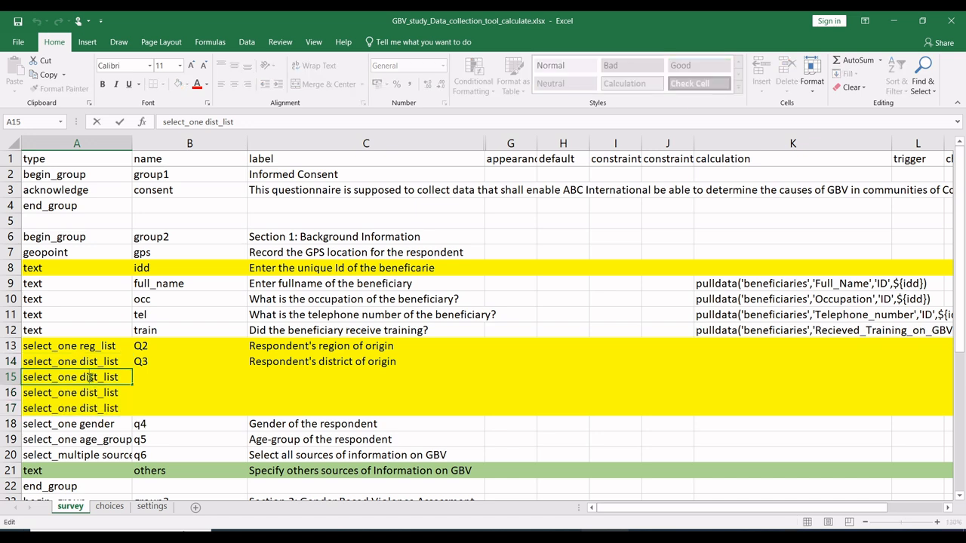
{"action": "double_click", "coordinate": [89, 378]}
{"action": "type", "text": "sub"}
Step: Change the type of the second inserted question in row 16 to select_one par_list
{"action": "left_click", "coordinate": [90, 393]}
{"action": "double_click", "coordinate": [91, 393]}
{"action": "double_click", "coordinate": [91, 393]}
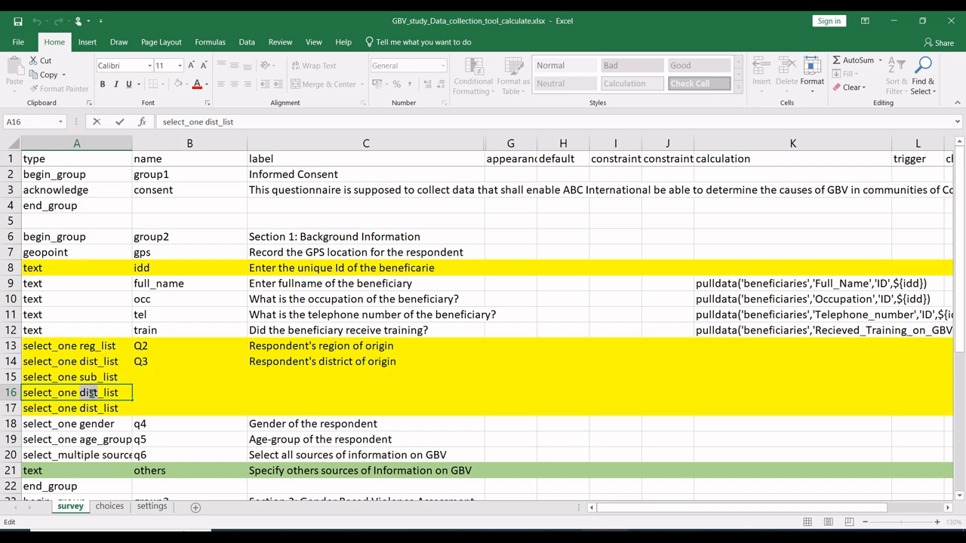
{"action": "double_click", "coordinate": [91, 393]}
{"action": "type", "text": "par"}
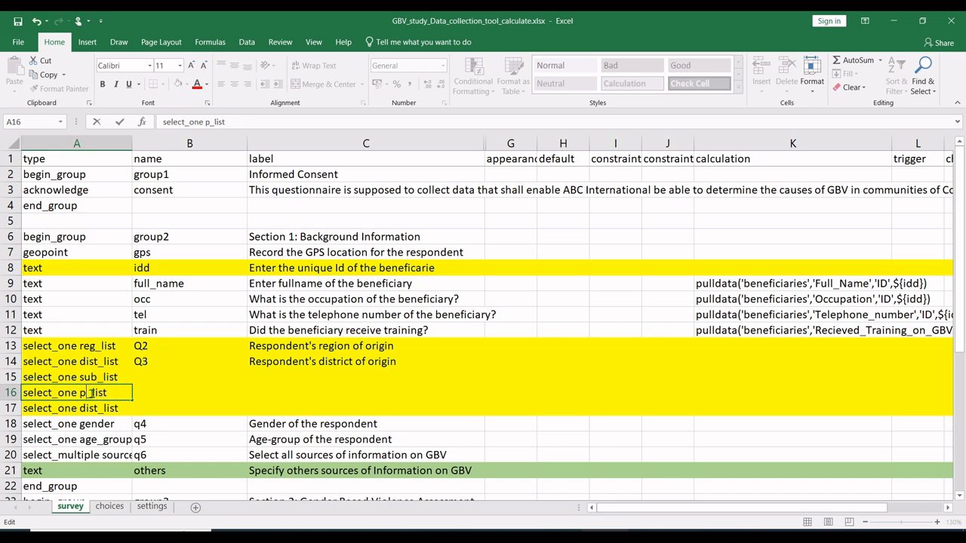
Step: Change the type of the third inserted question in row 17 to select_one vill_list
{"action": "left_click", "coordinate": [89, 407]}
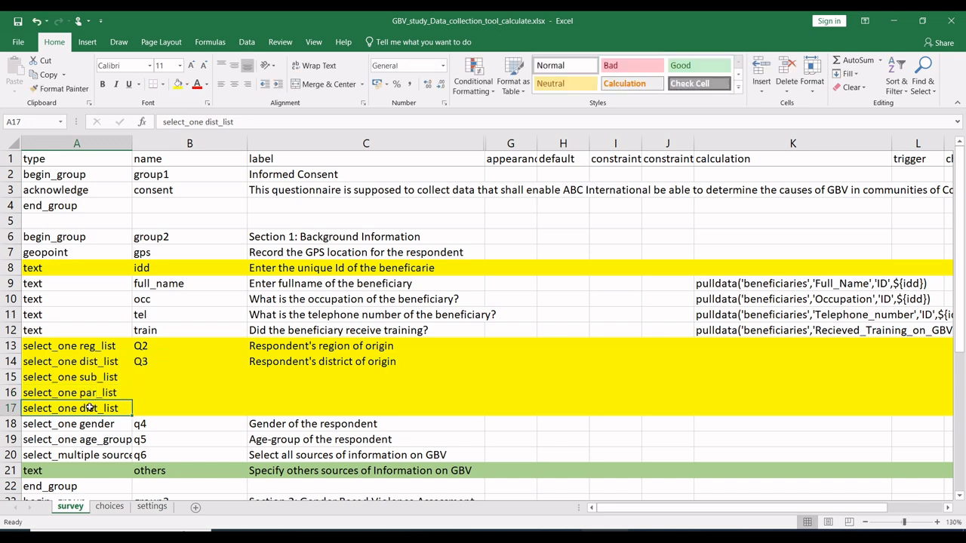
{"action": "double_click", "coordinate": [89, 407]}
{"action": "double_click", "coordinate": [89, 407]}
{"action": "type", "text": "vill"}
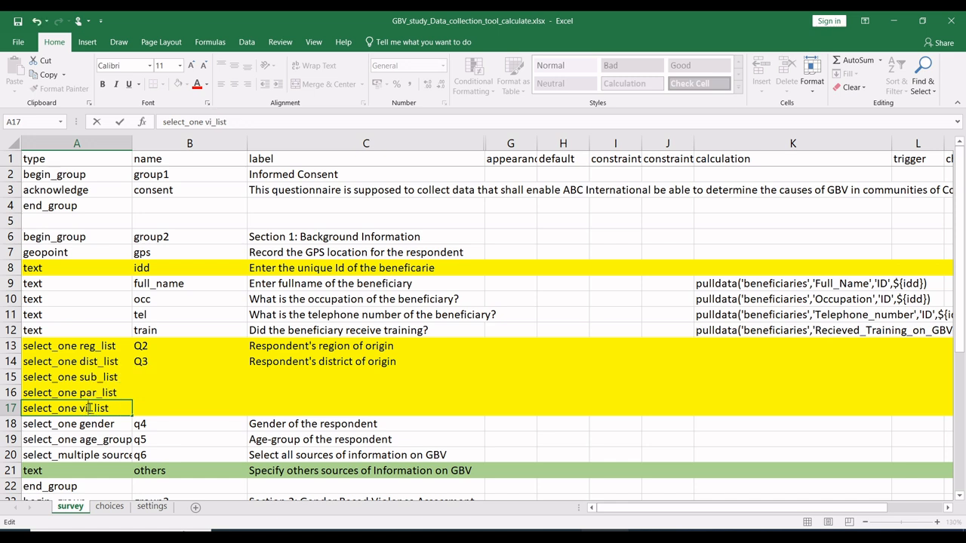
Step: Name the sub_list question qq4 and fill the series down to qq6 for the vill_list question
{"action": "left_click", "coordinate": [194, 397]}
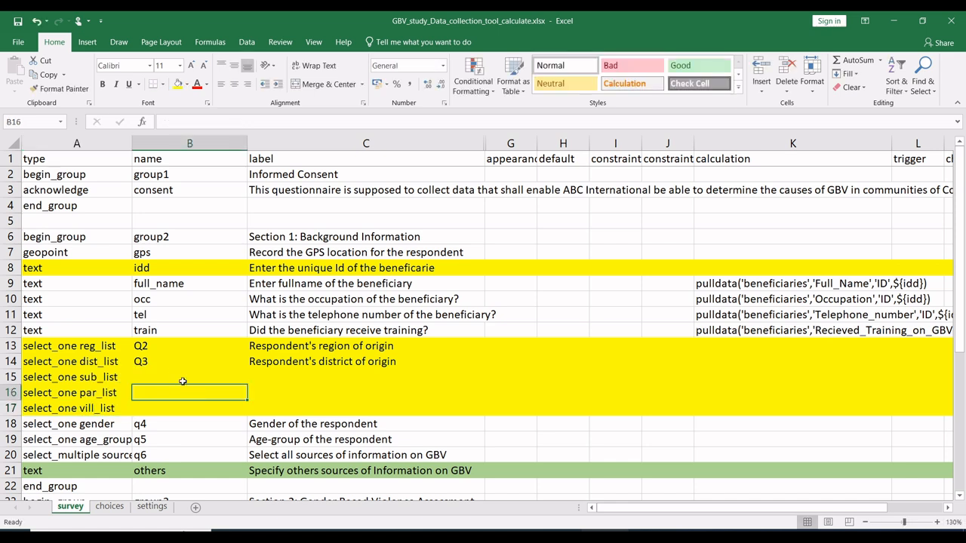
{"action": "left_click", "coordinate": [172, 365]}
{"action": "left_click", "coordinate": [173, 375]}
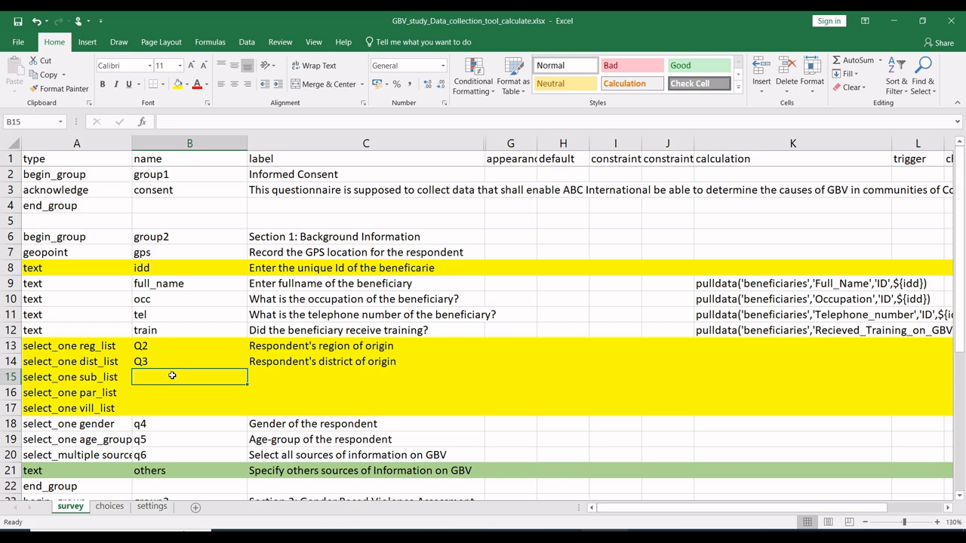
{"action": "type", "text": "qq"}
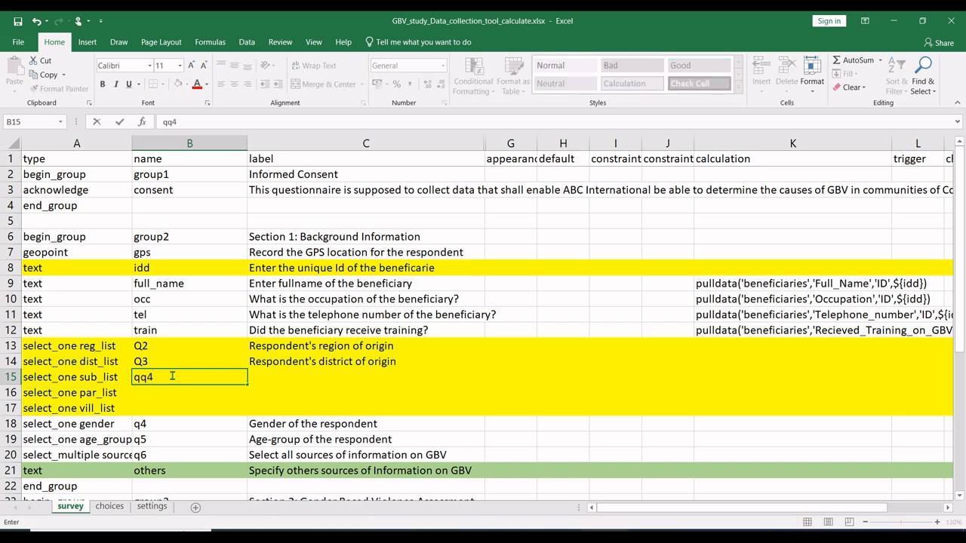
{"action": "type", "text": "4"}
{"action": "left_click", "coordinate": [182, 388]}
{"action": "left_click", "coordinate": [198, 375]}
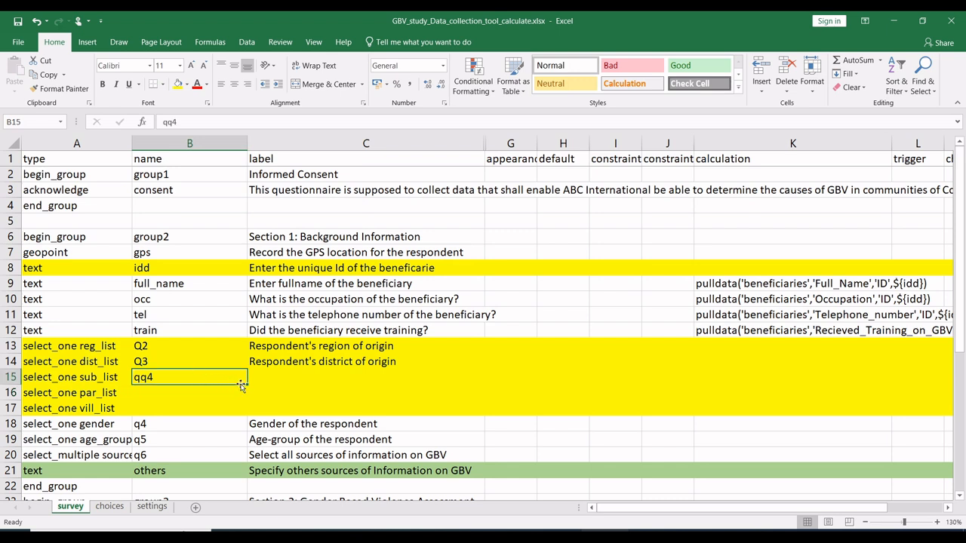
{"action": "left_click_drag", "start_coordinate": [248, 386], "coordinate": [247, 413]}
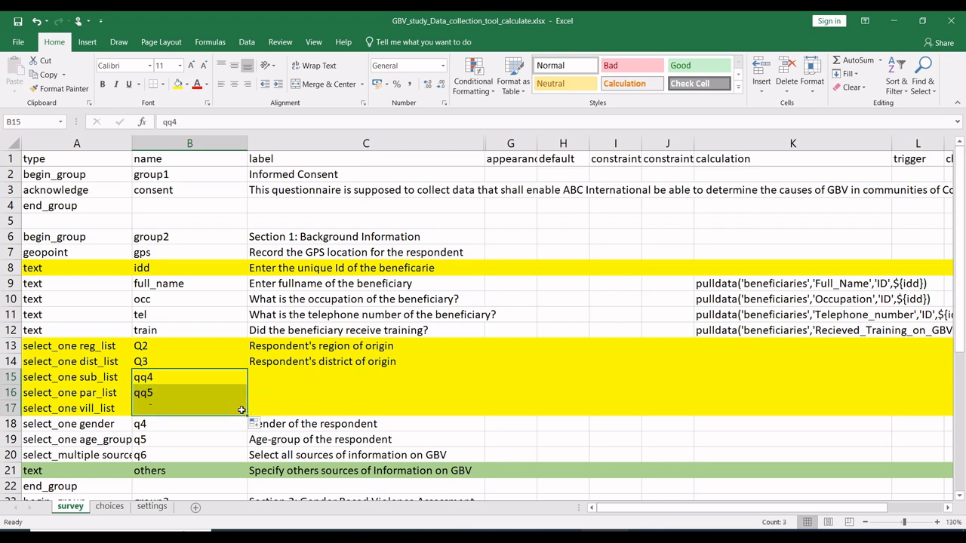
Step: Fill the district label down to the three new questions and change qq4's label to "Respondent's Sub County of origin"
{"action": "left_click", "coordinate": [324, 363]}
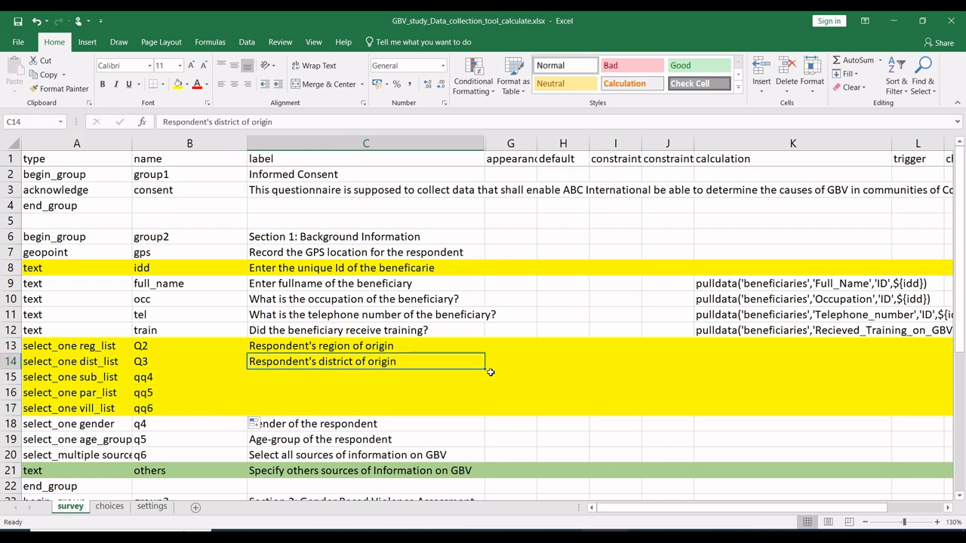
{"action": "left_click_drag", "start_coordinate": [487, 369], "coordinate": [485, 409]}
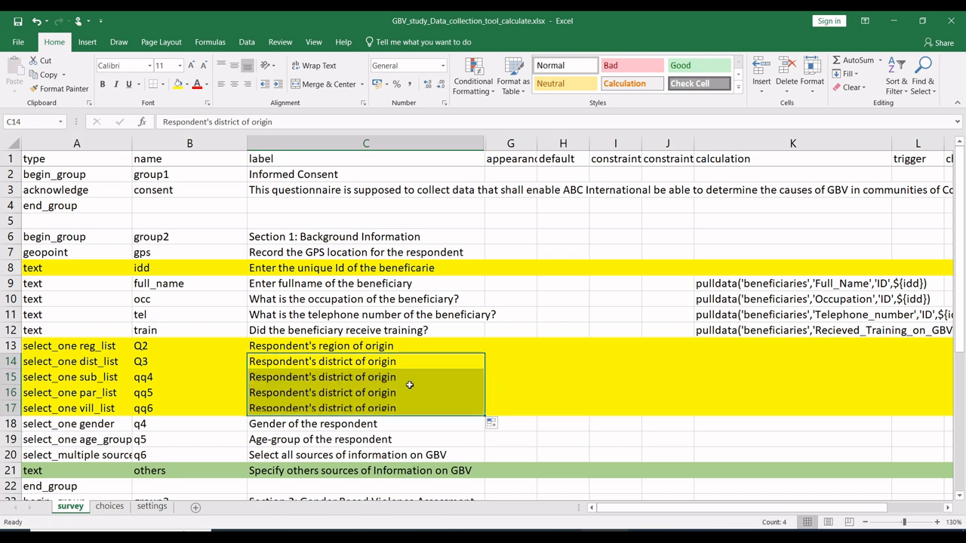
{"action": "double_click", "coordinate": [337, 378]}
{"action": "double_click", "coordinate": [338, 377]}
{"action": "type", "text": "Sub Cou"}
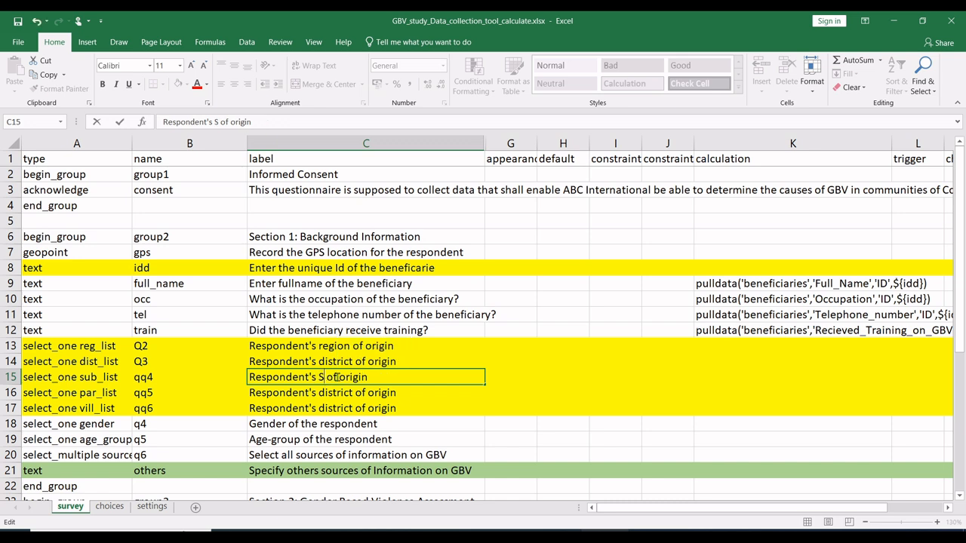
{"action": "type", "text": "nty"}
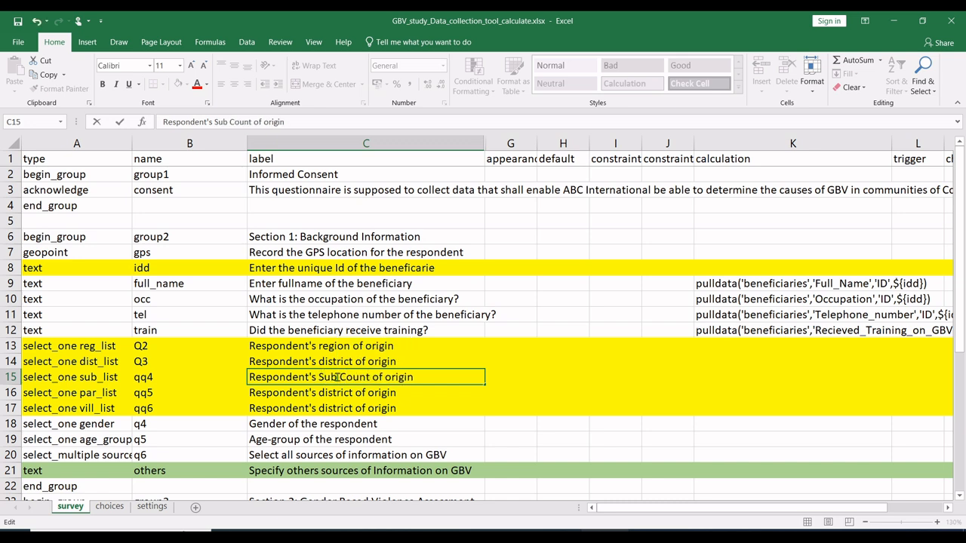
Step: Change the label of question qq5 to "Respondent's Parish of origin"
{"action": "left_click", "coordinate": [335, 393]}
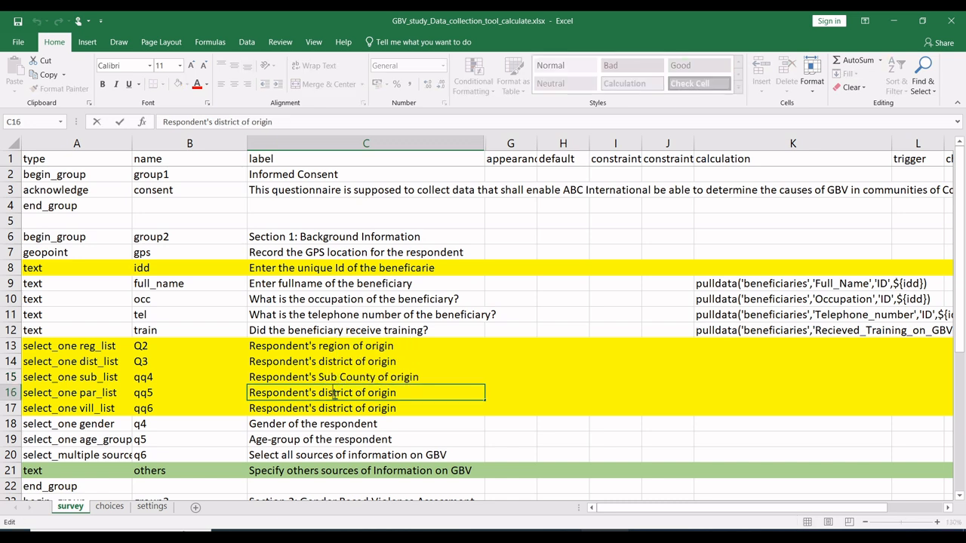
{"action": "triple_click", "coordinate": [334, 394]}
{"action": "double_click", "coordinate": [334, 394]}
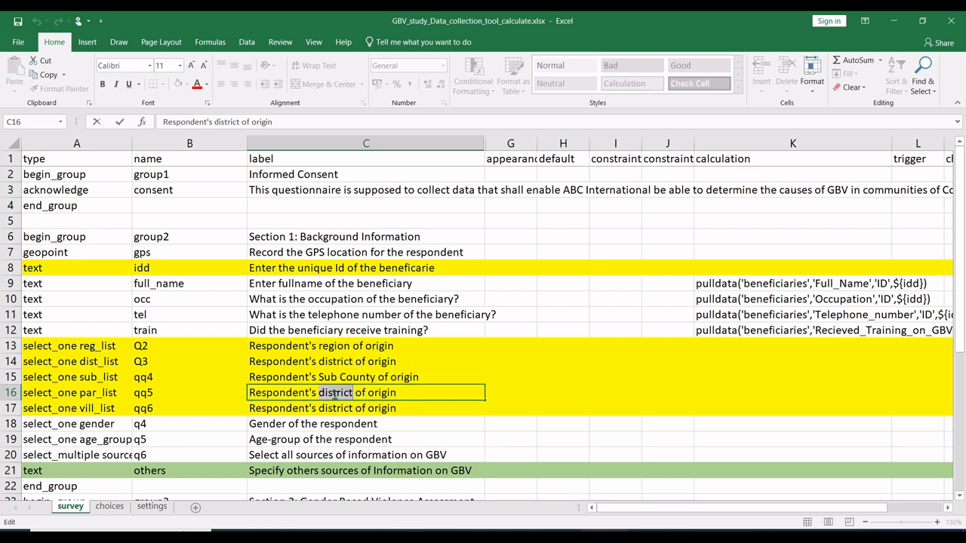
{"action": "type", "text": "Parish"}
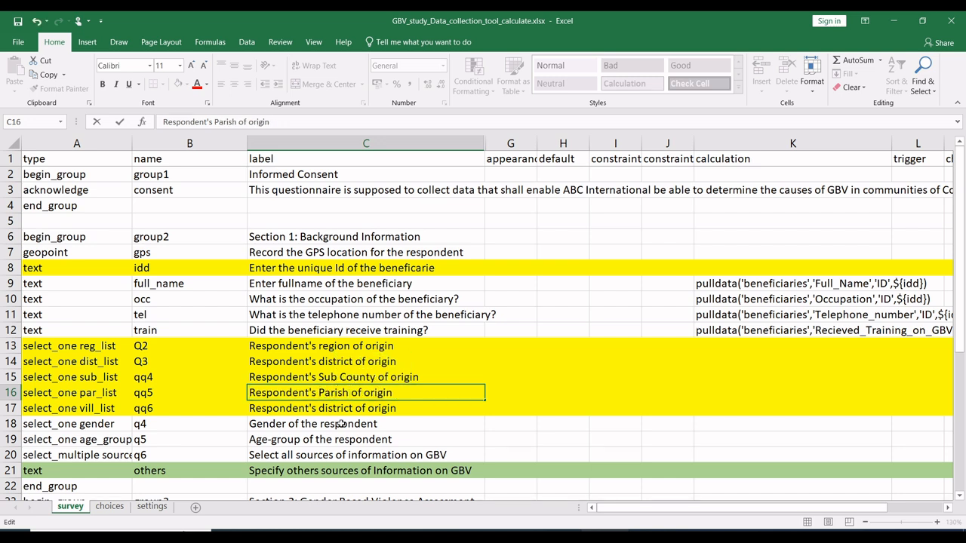
Step: Change the label of question qq6 to "Respondent's Village of origin"
{"action": "left_click", "coordinate": [333, 408]}
{"action": "double_click", "coordinate": [333, 408]}
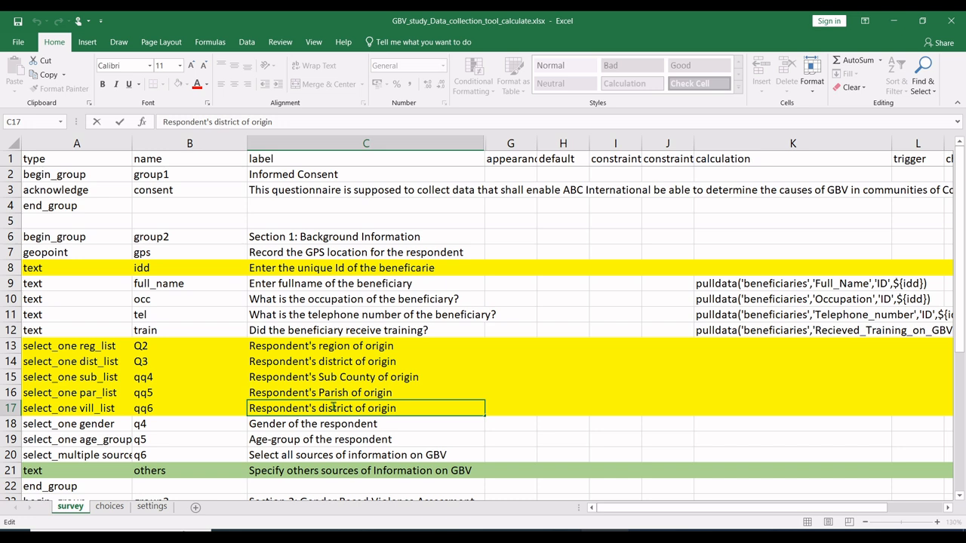
{"action": "double_click", "coordinate": [333, 407]}
{"action": "type", "text": "Vill"}
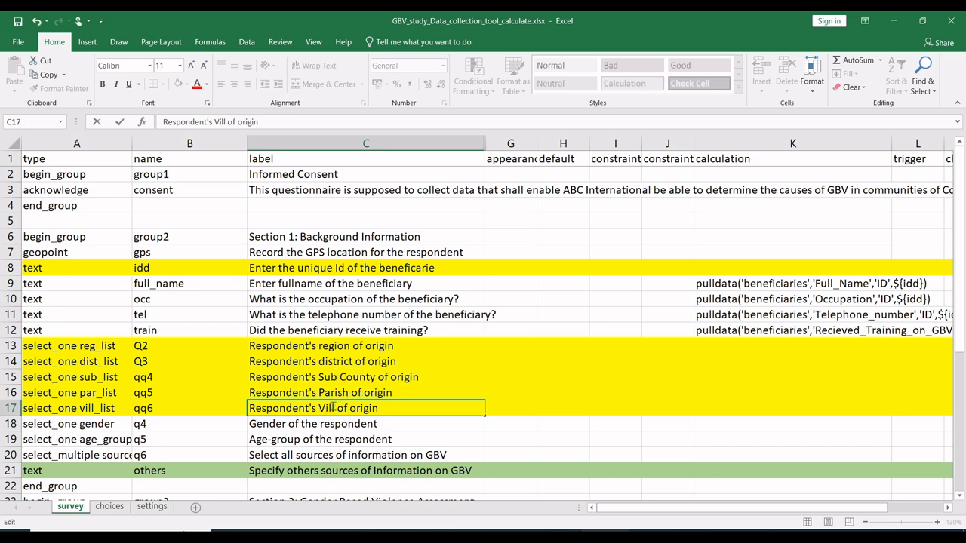
{"action": "type", "text": "age"}
{"action": "left_click", "coordinate": [411, 396]}
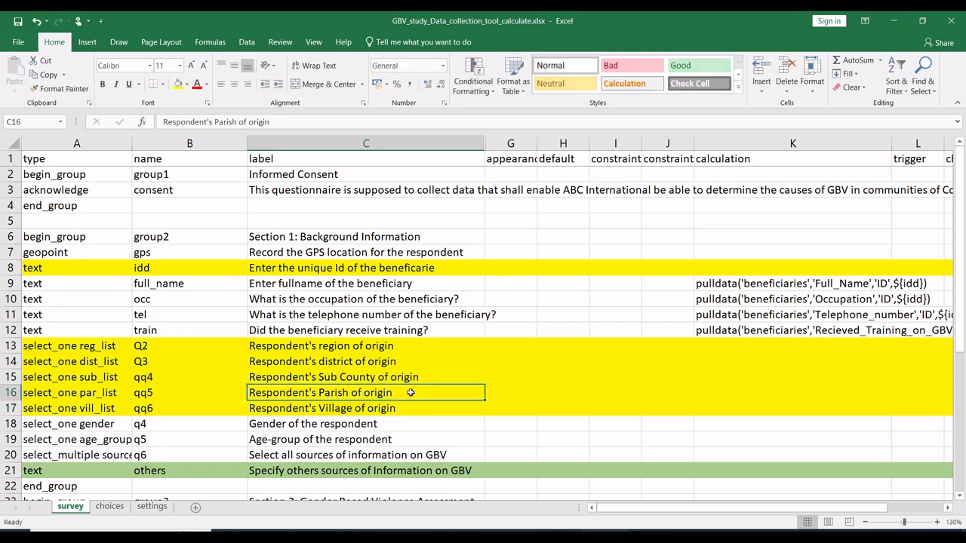
Step: Review the labels of the region, district, sub county, parish and village questions to trace the order of the location hierarchy
{"action": "left_click", "coordinate": [393, 378]}
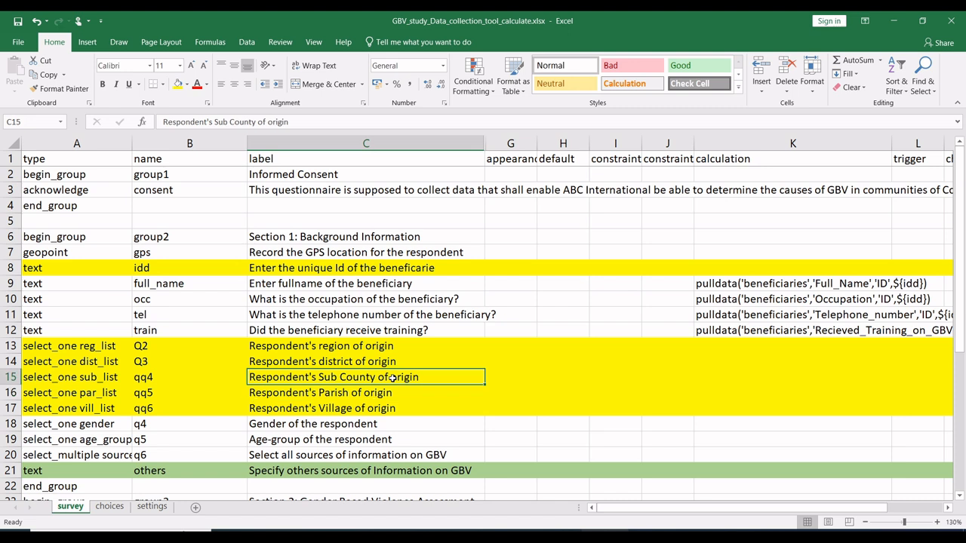
{"action": "left_click", "coordinate": [386, 394]}
{"action": "left_click", "coordinate": [374, 409]}
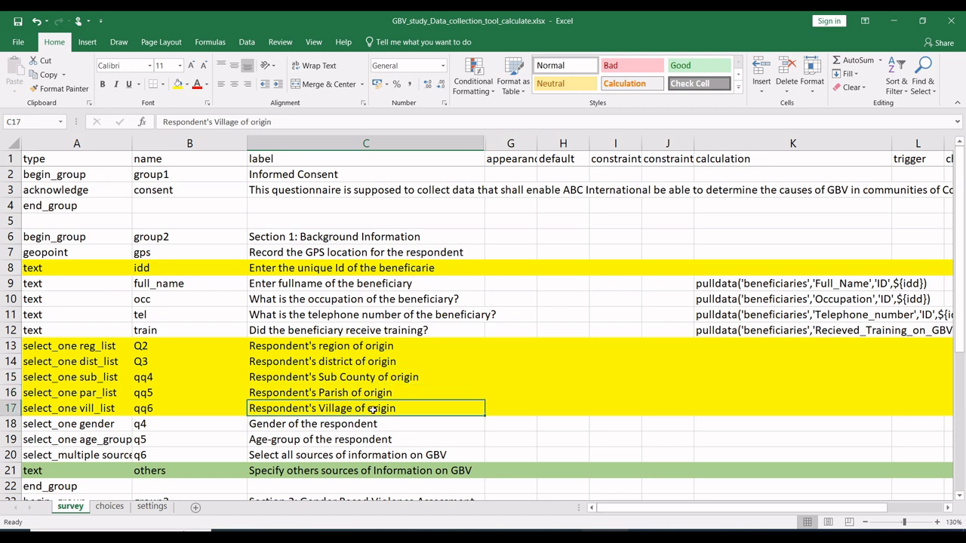
{"action": "left_click", "coordinate": [360, 393]}
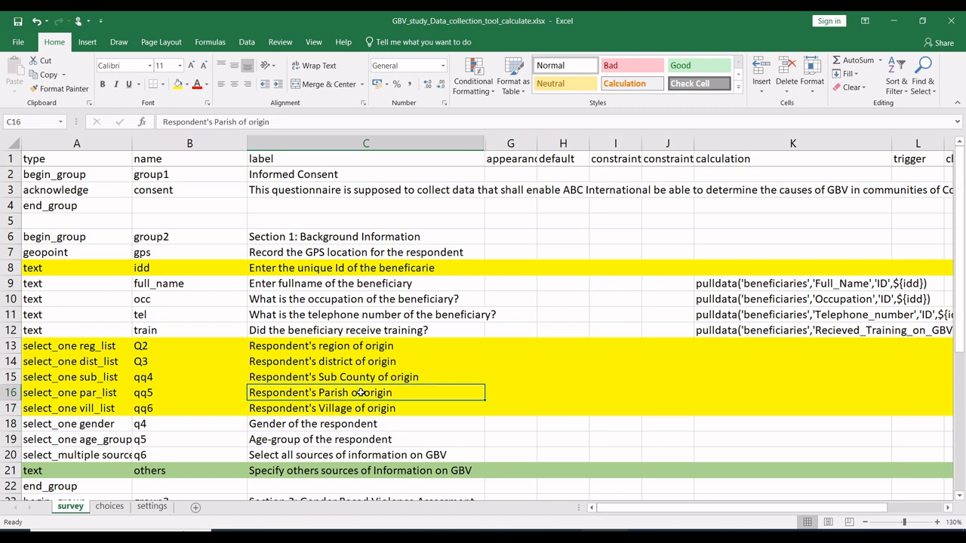
{"action": "left_click", "coordinate": [351, 377]}
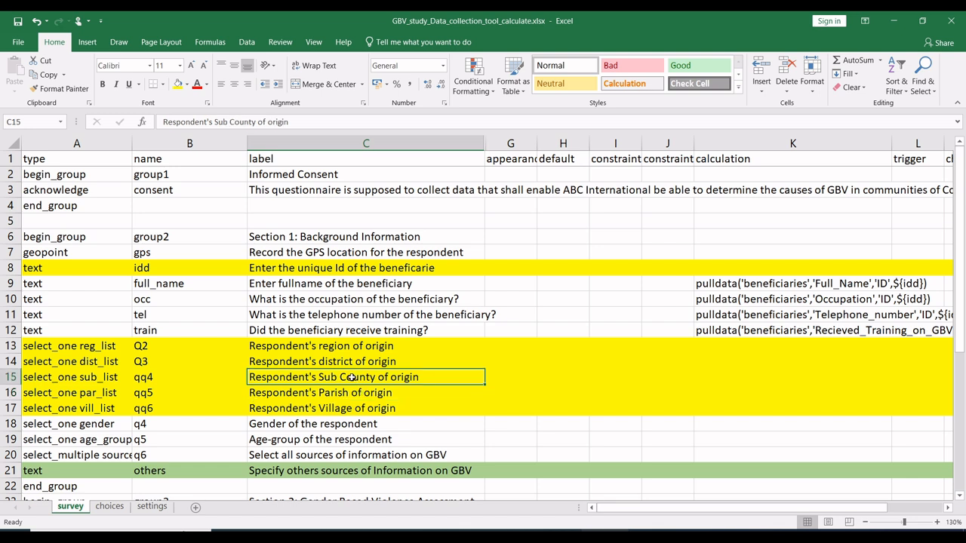
{"action": "left_click", "coordinate": [344, 362]}
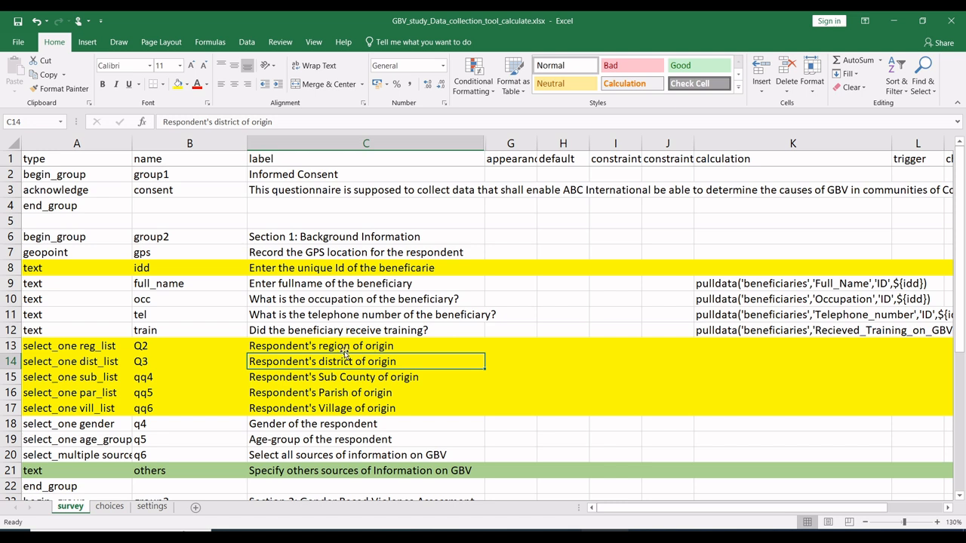
{"action": "left_click", "coordinate": [342, 347]}
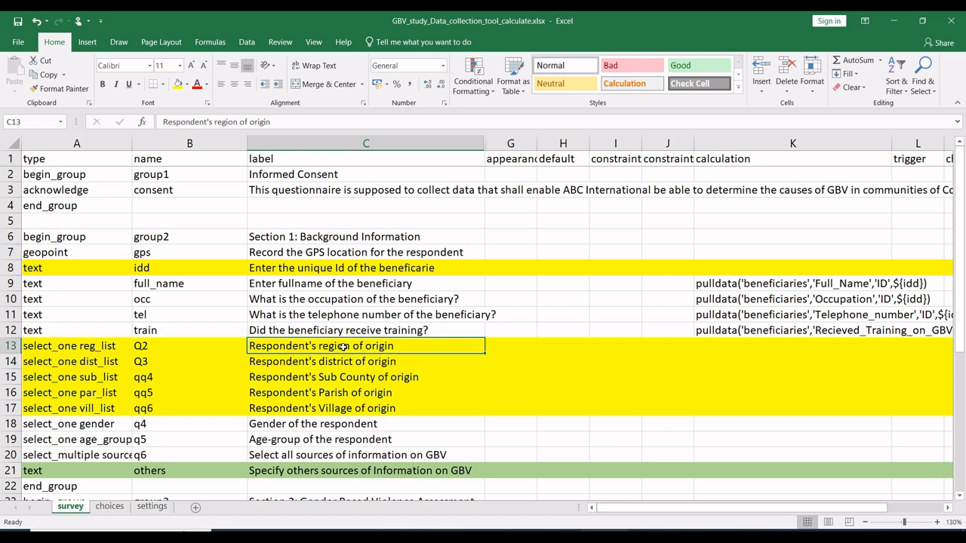
{"action": "left_click", "coordinate": [356, 362]}
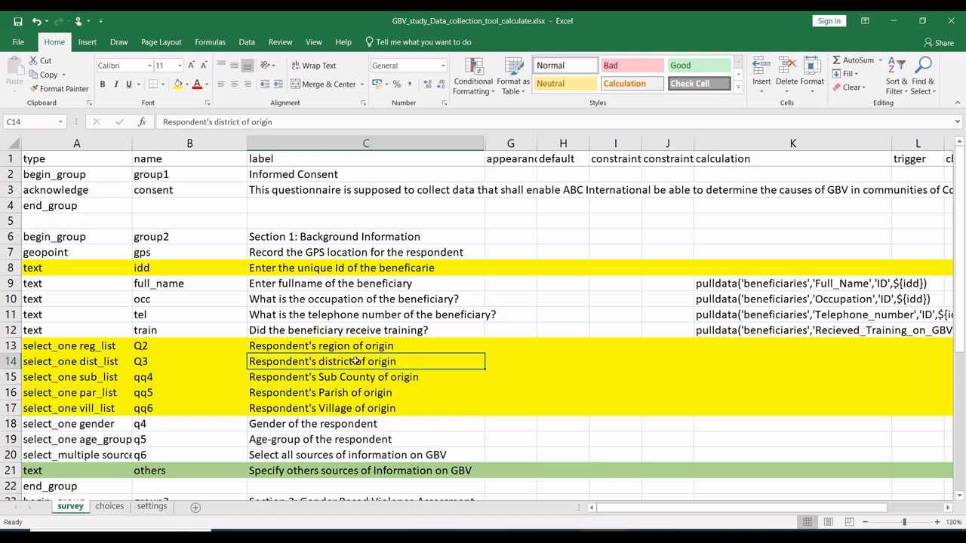
{"action": "left_click", "coordinate": [411, 378]}
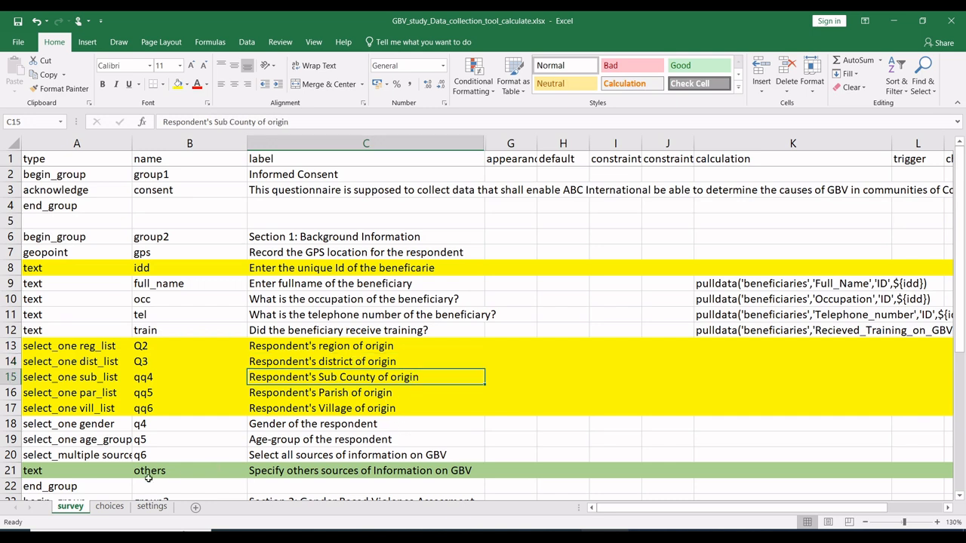
Step: Start the district choice list on the choices sheet by entering dist_list in A7, one blank row below the region choices
{"action": "left_click", "coordinate": [109, 506]}
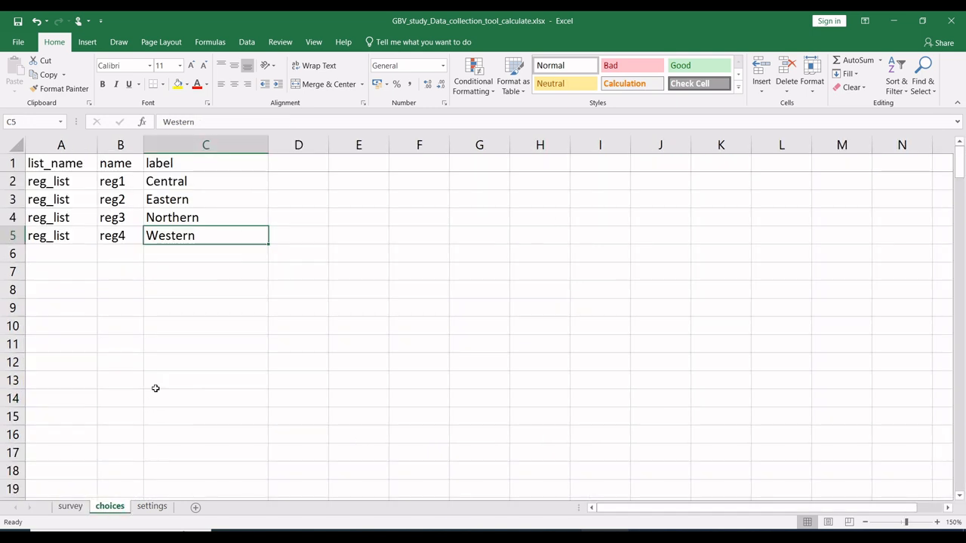
{"action": "left_click", "coordinate": [161, 198]}
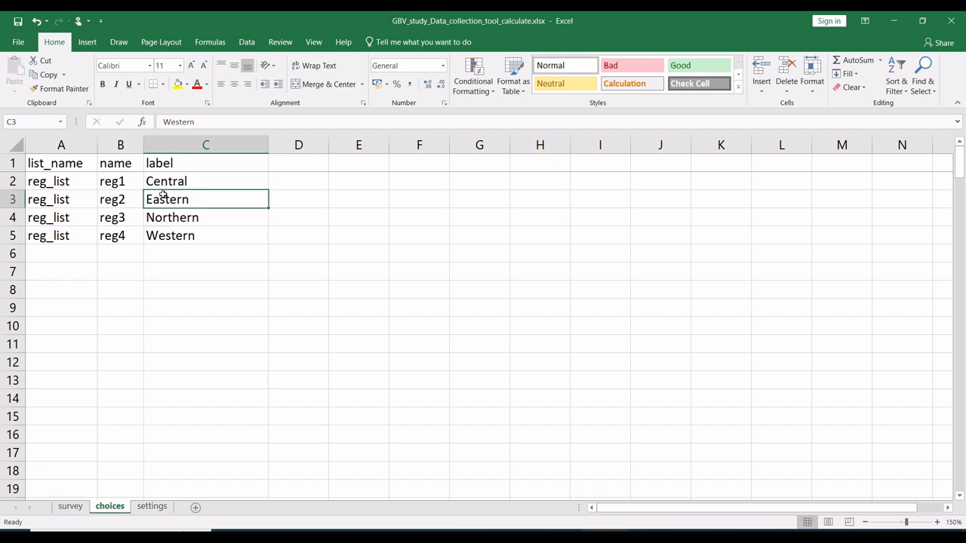
{"action": "left_click", "coordinate": [106, 210]}
{"action": "left_click", "coordinate": [79, 201]}
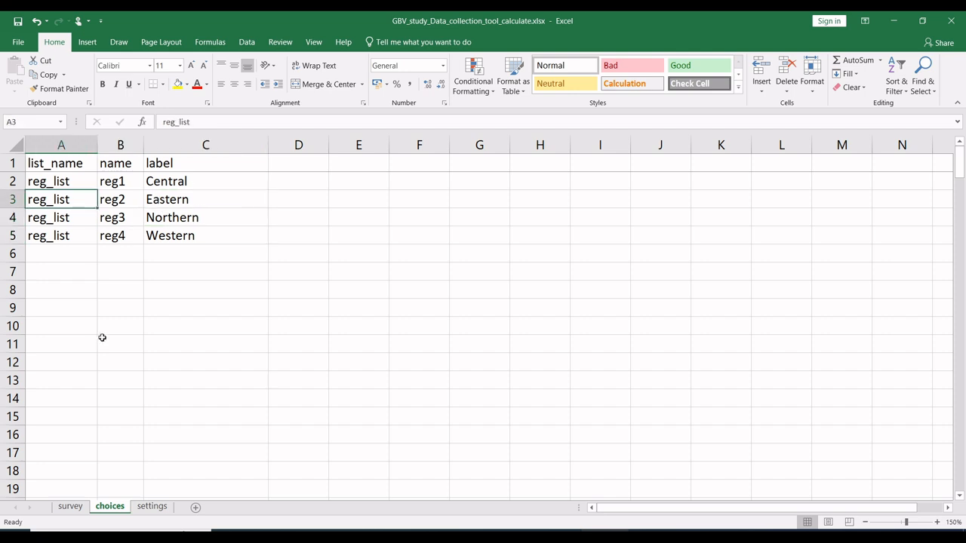
{"action": "left_click", "coordinate": [71, 507]}
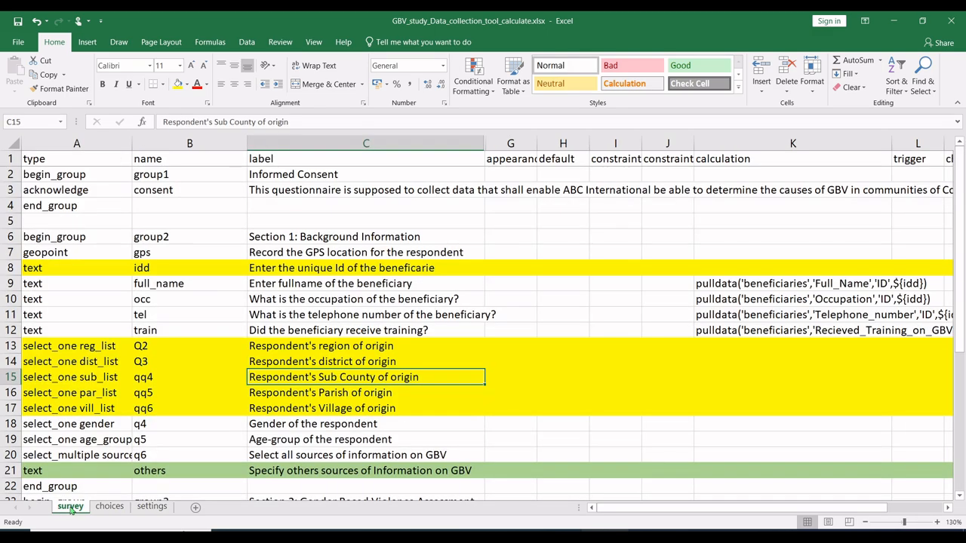
{"action": "left_click", "coordinate": [100, 511]}
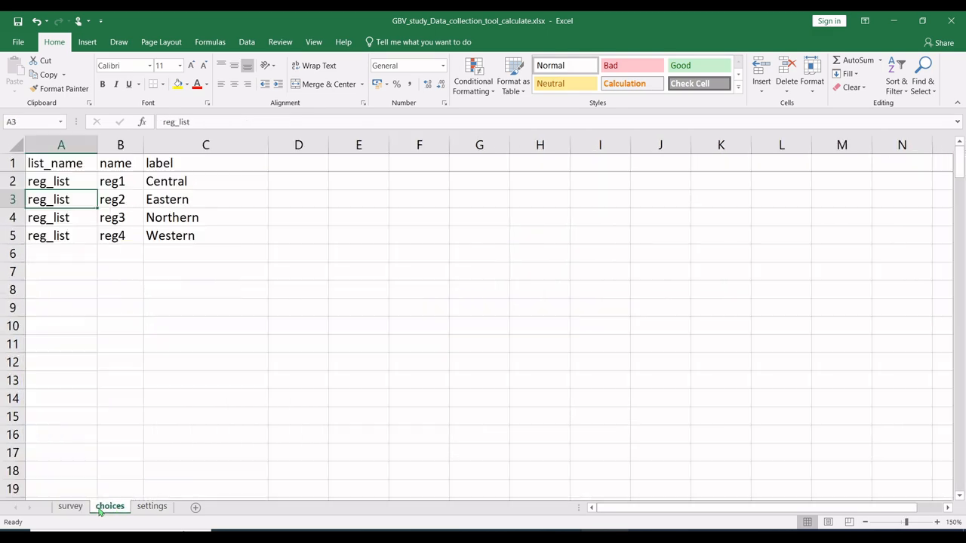
{"action": "left_click", "coordinate": [65, 270]}
{"action": "type", "text": "dist_list"}
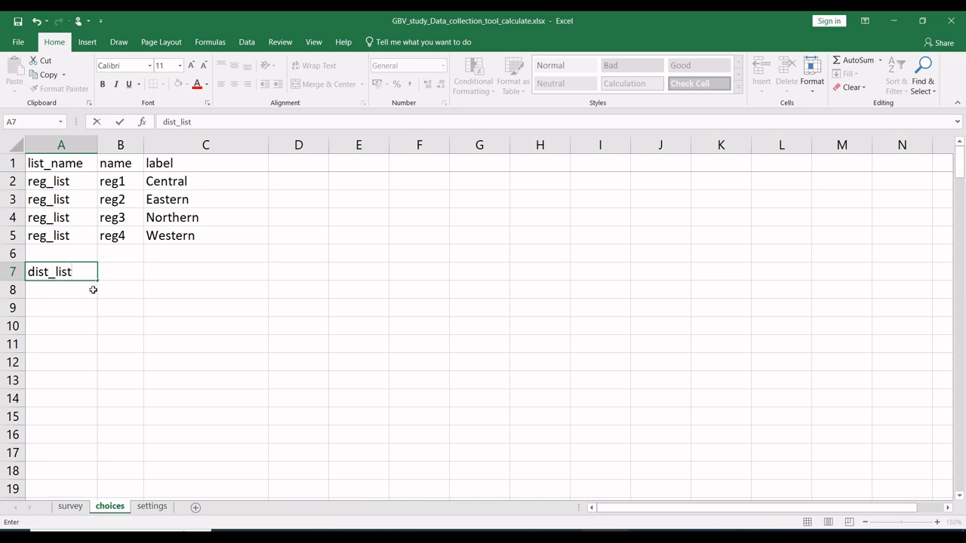
{"action": "left_click", "coordinate": [93, 287]}
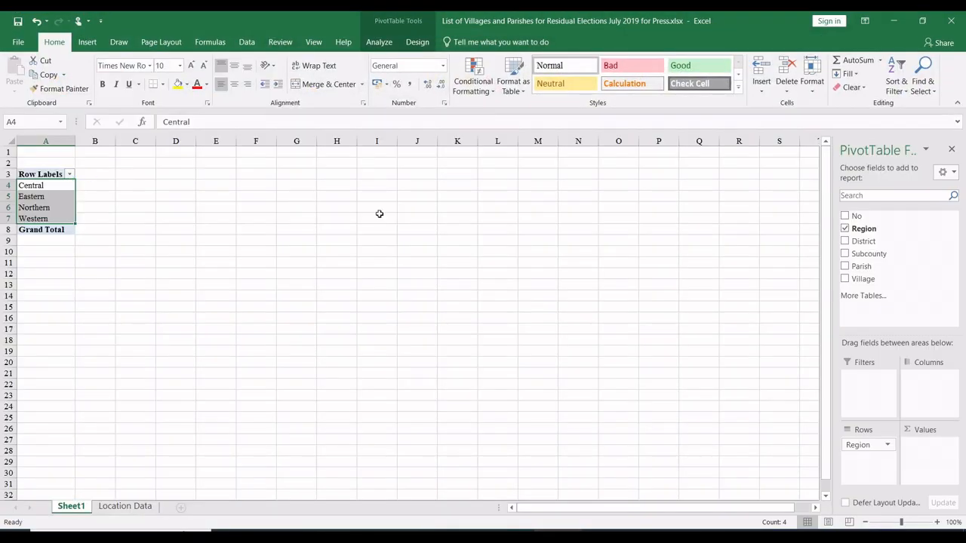
Step: Replace Region with District in the pivot table of the villages and parishes workbook and copy the district names JINJA to ZOMBO
{"action": "left_click", "coordinate": [845, 229]}
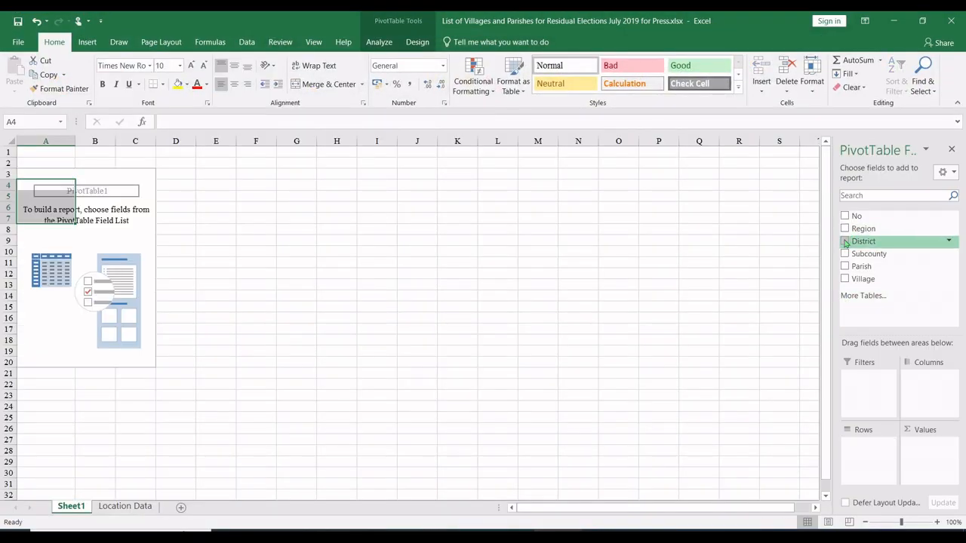
{"action": "left_click", "coordinate": [845, 241]}
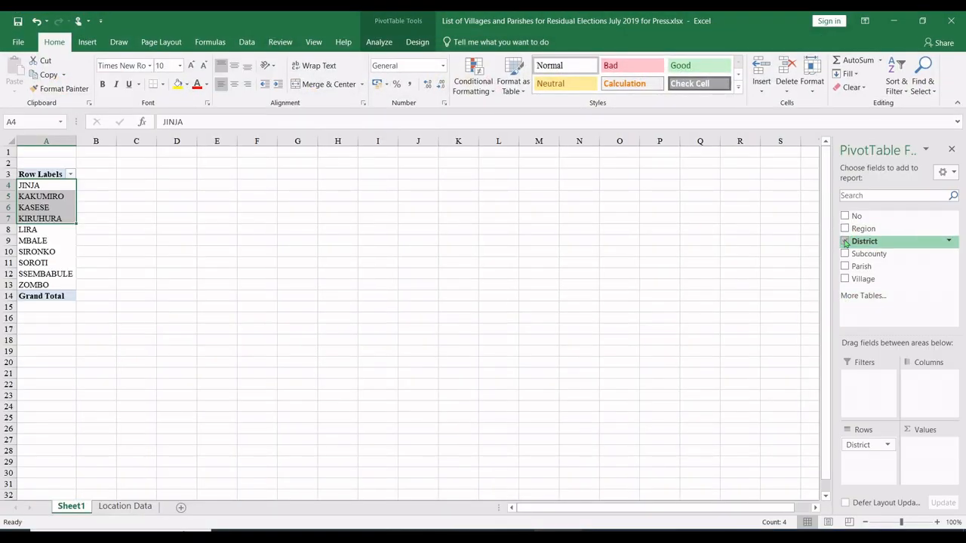
{"action": "left_click", "coordinate": [30, 263]}
{"action": "left_click_drag", "start_coordinate": [47, 185], "coordinate": [42, 285]}
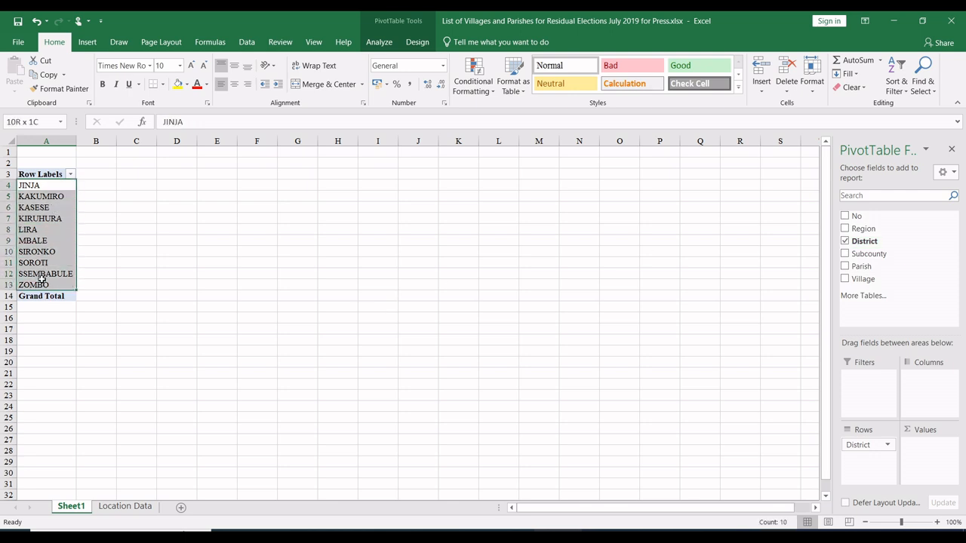
{"action": "key", "text": "ctrl+c"}
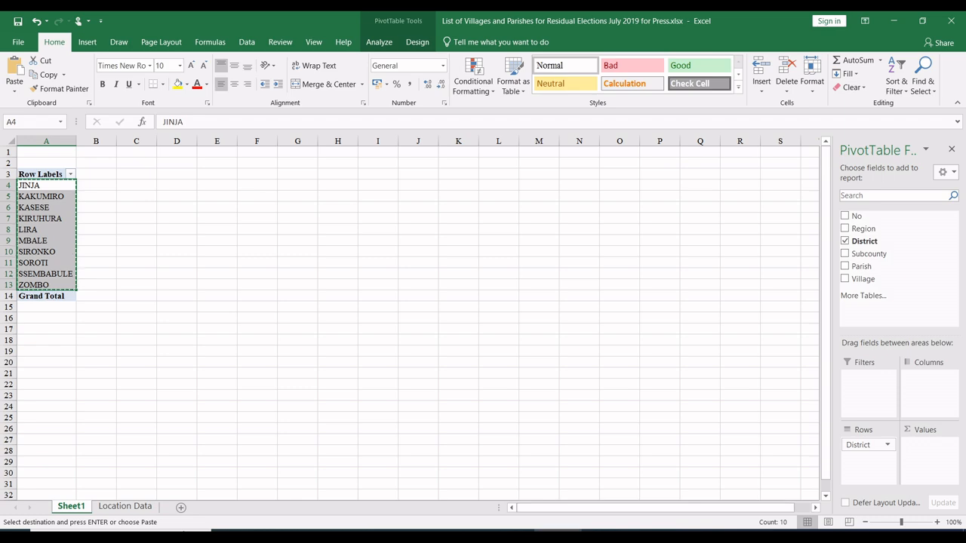
Step: Paste the district names as values into the label column of the form's choices sheet, starting at C7
{"action": "left_click", "coordinate": [558, 537]}
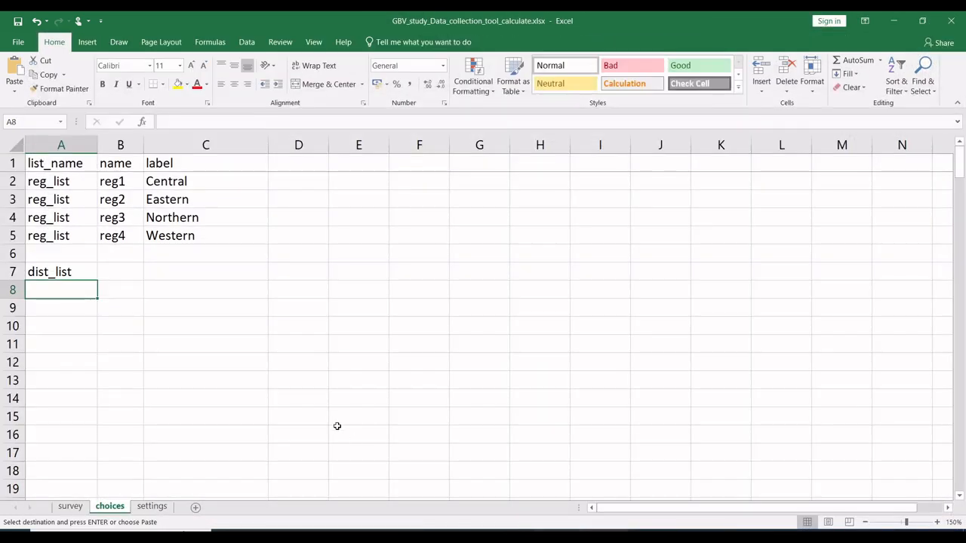
{"action": "right_click", "coordinate": [175, 271]}
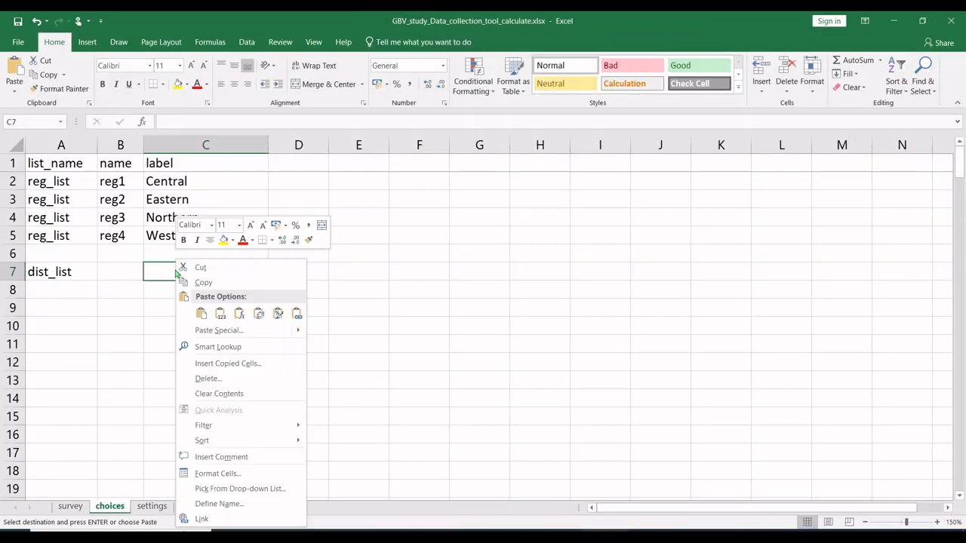
{"action": "left_click", "coordinate": [221, 314]}
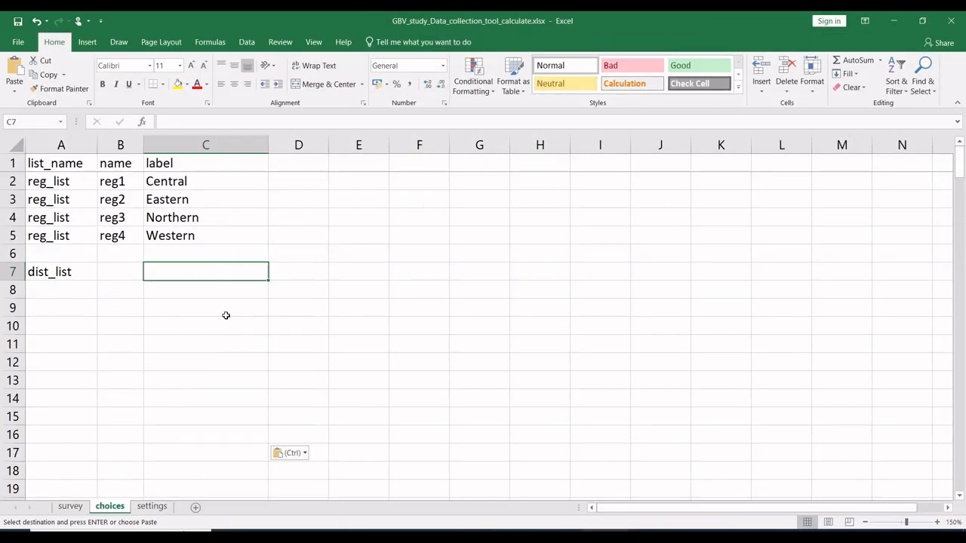
Step: Name the district choices dist1 to dist10 in B7:B16, filling the series down from the first name
{"action": "left_click", "coordinate": [124, 275]}
{"action": "type", "text": "dist1"}
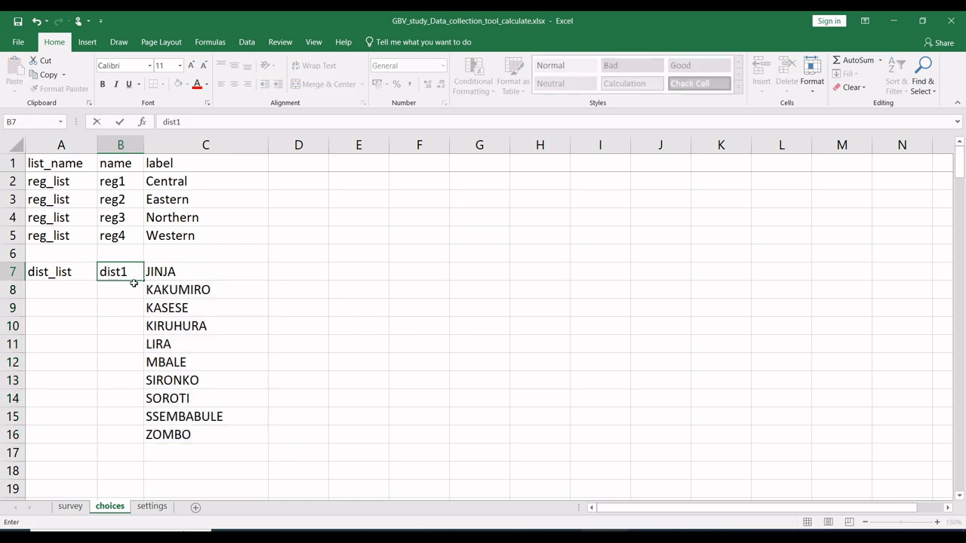
{"action": "key", "text": "Return"}
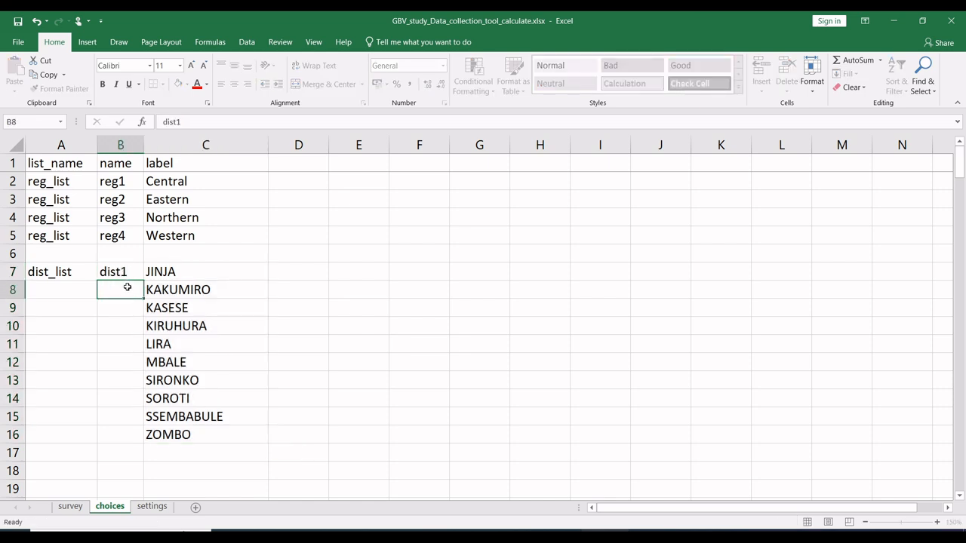
{"action": "left_click", "coordinate": [126, 274]}
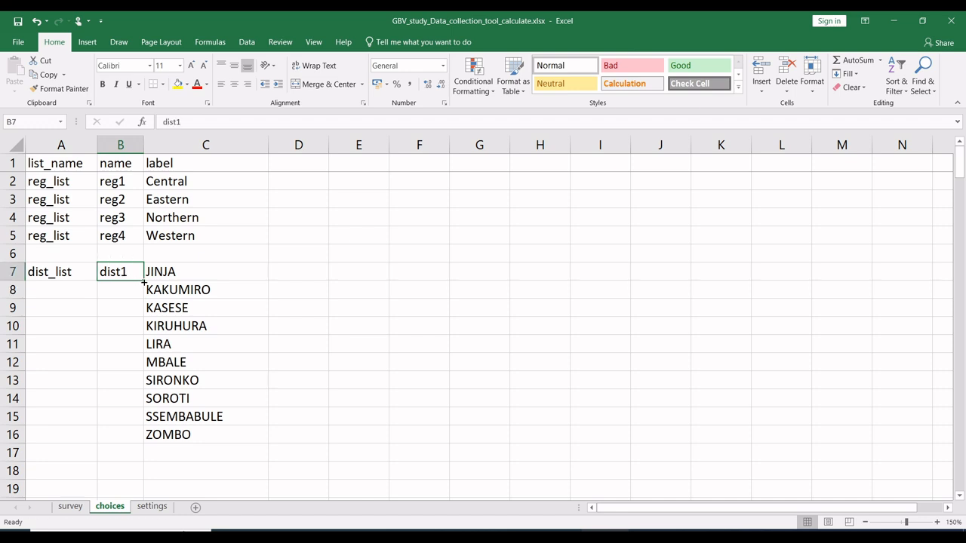
{"action": "left_click_drag", "start_coordinate": [143, 281], "coordinate": [136, 438]}
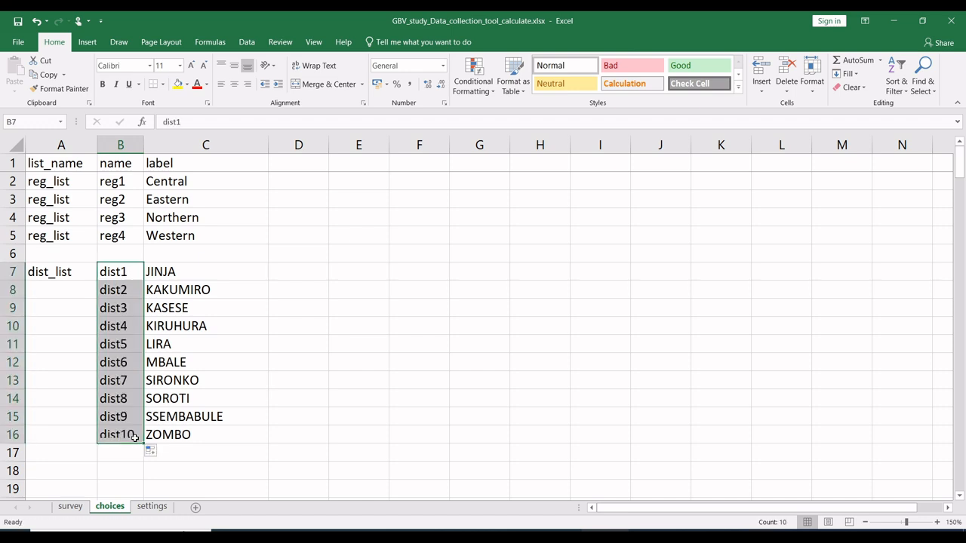
Step: Fill the list name dist_list down to A16 so it covers every district choice
{"action": "left_click", "coordinate": [61, 270]}
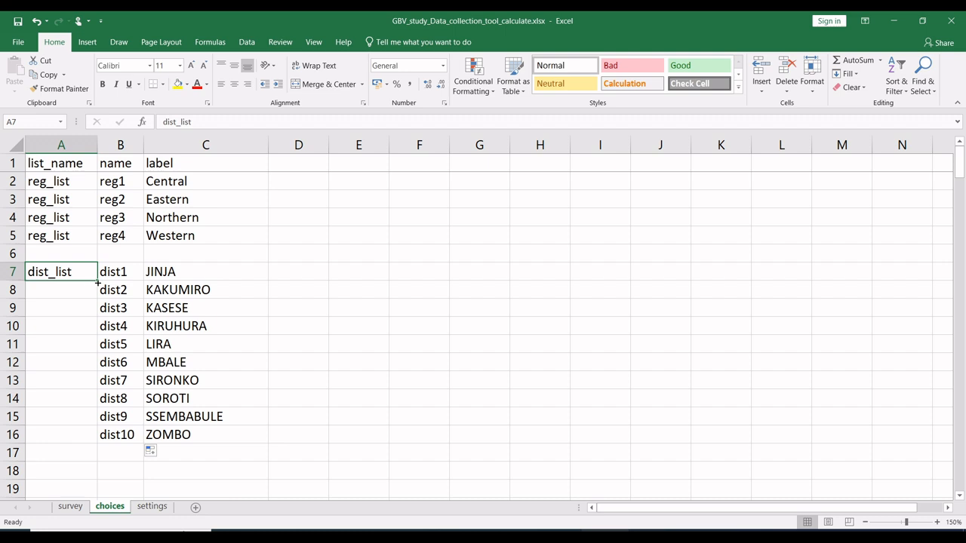
{"action": "left_click_drag", "start_coordinate": [97, 281], "coordinate": [64, 440]}
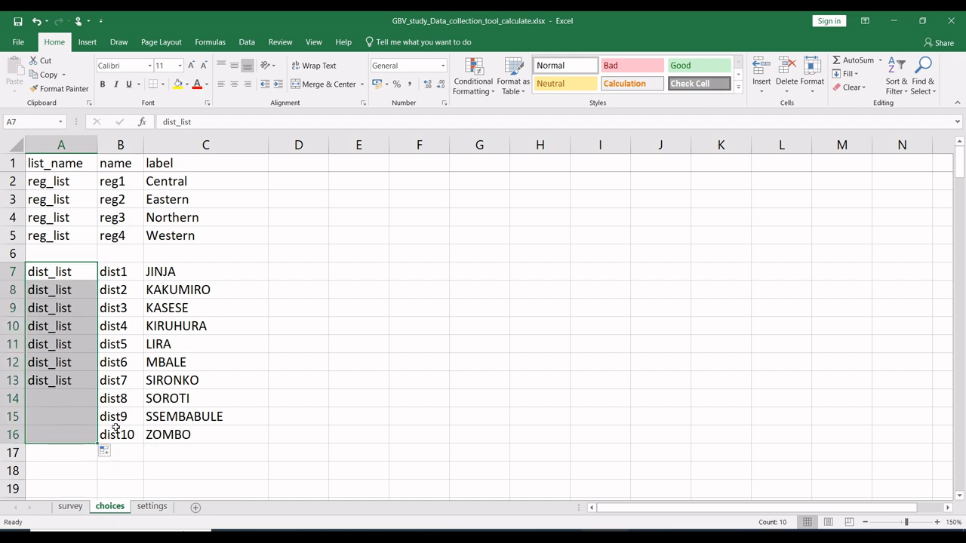
{"action": "left_click", "coordinate": [176, 417]}
{"action": "scroll", "coordinate": [176, 420], "scroll_direction": "down", "scroll_amount": 15}
{"action": "scroll", "coordinate": [175, 420], "scroll_direction": "up", "scroll_amount": 15}
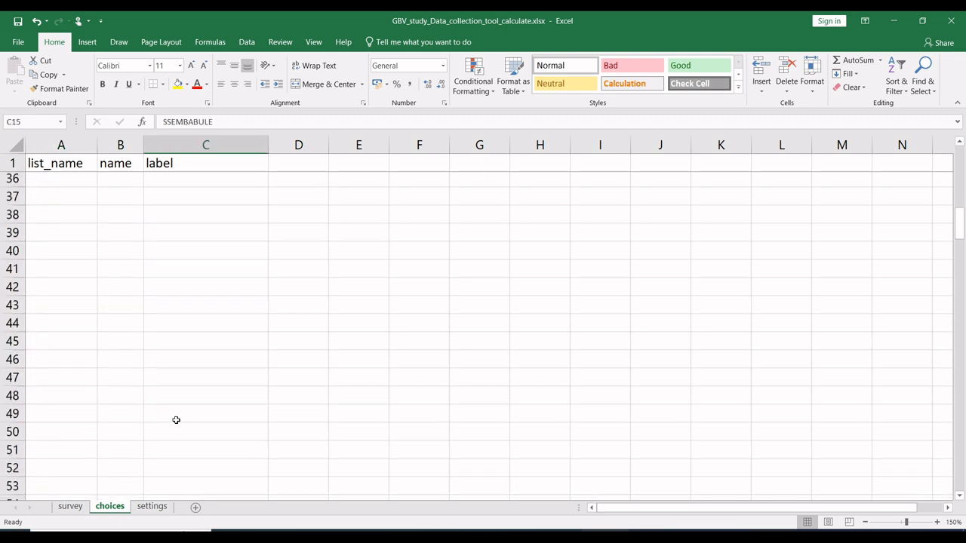
{"action": "scroll", "coordinate": [176, 419], "scroll_direction": "down", "scroll_amount": 5}
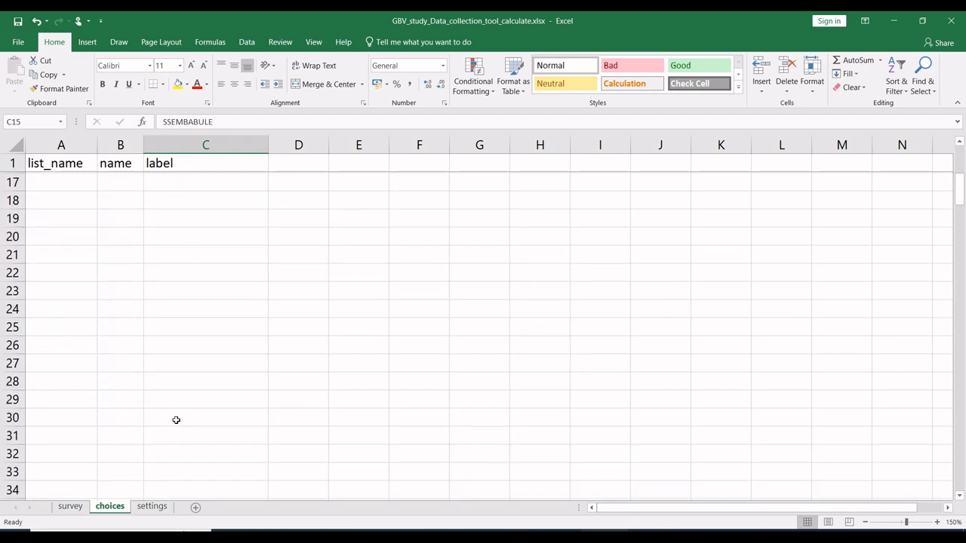
{"action": "scroll", "coordinate": [176, 420], "scroll_direction": "up", "scroll_amount": 5}
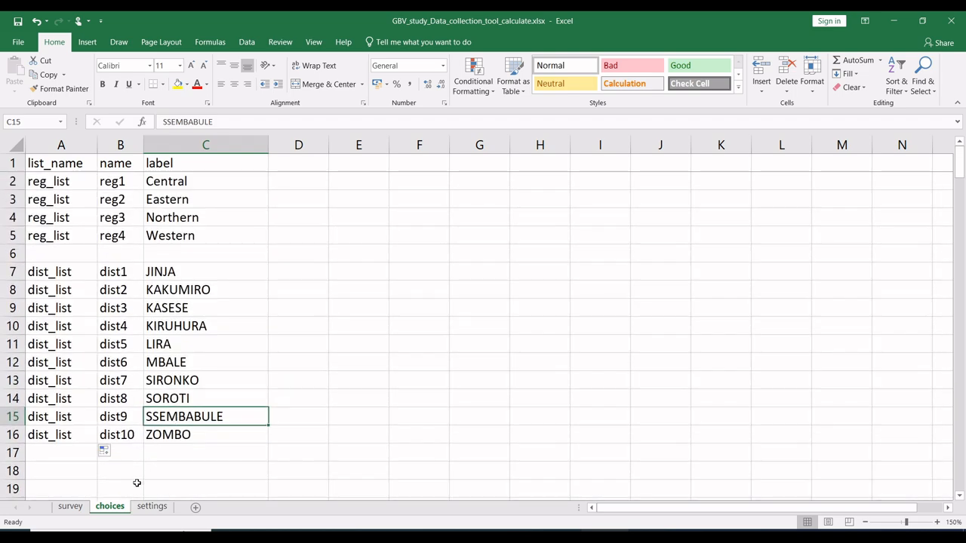
Step: Copy the list name sub_list from question qq4 on the survey sheet into A18 of the choices sheet
{"action": "left_click", "coordinate": [71, 507]}
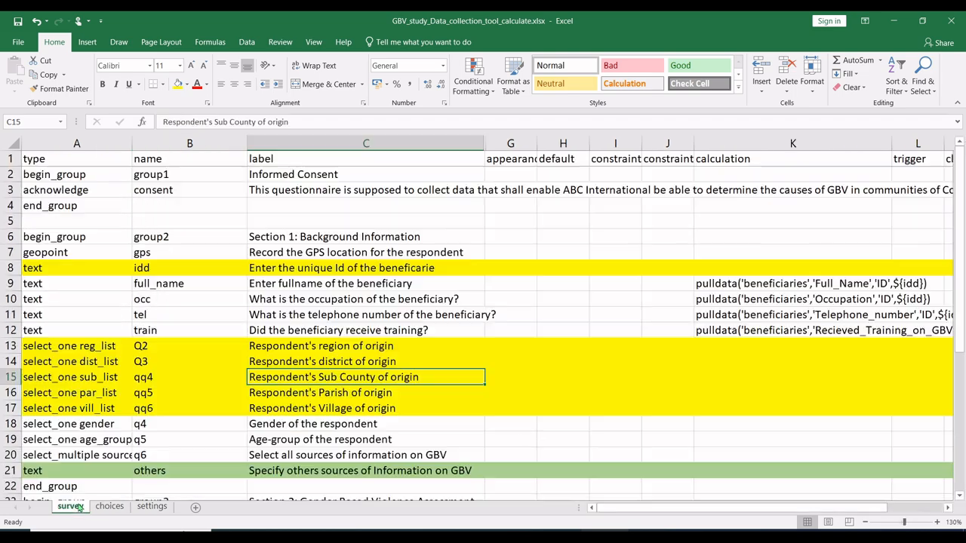
{"action": "double_click", "coordinate": [112, 377]}
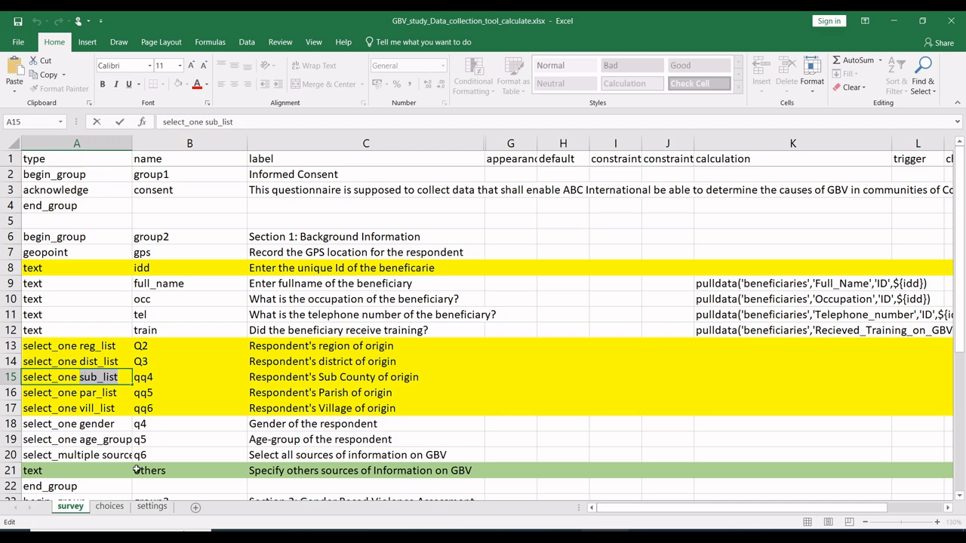
{"action": "left_click", "coordinate": [109, 507]}
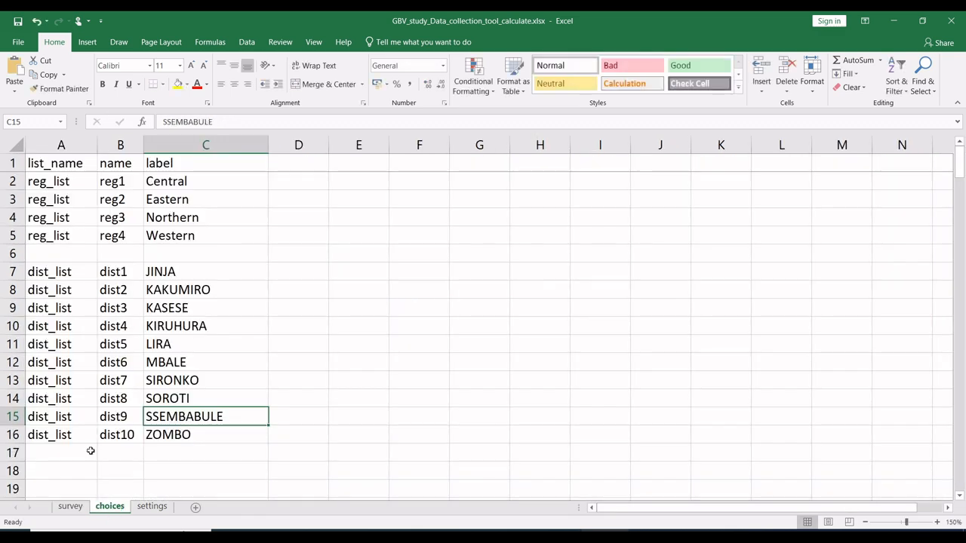
{"action": "left_click", "coordinate": [70, 471]}
{"action": "key", "text": "ctrl+v"}
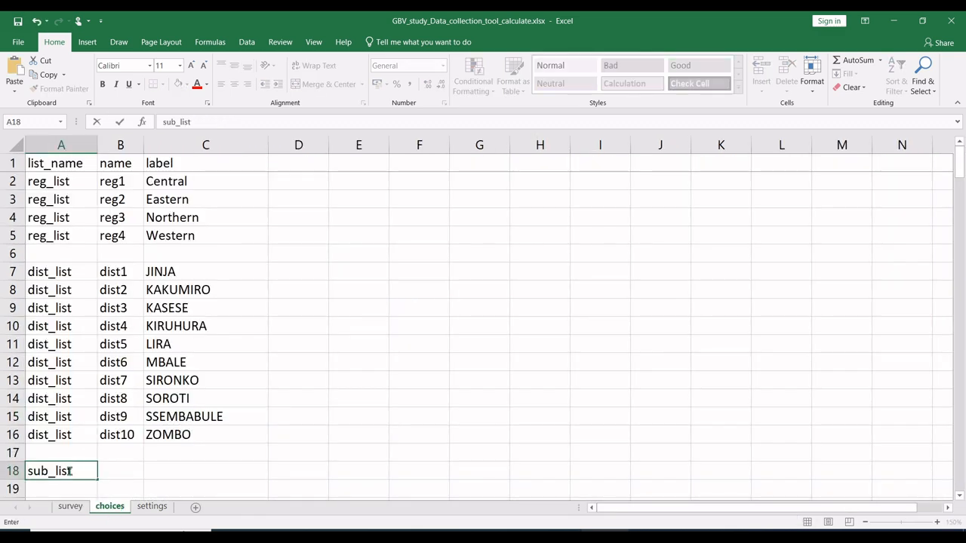
{"action": "left_click", "coordinate": [131, 468]}
{"action": "scroll", "coordinate": [131, 467], "scroll_direction": "down", "scroll_amount": 3}
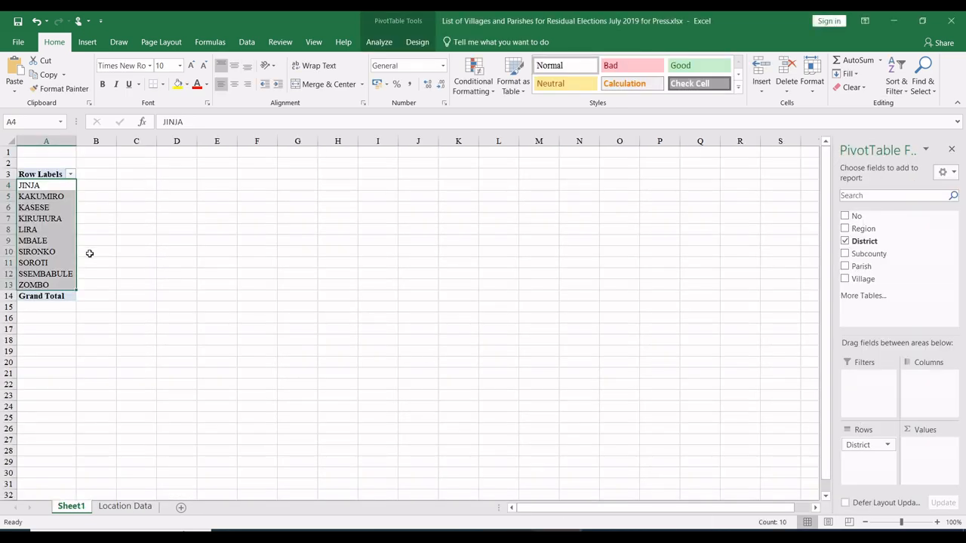
Step: Replace District with Subcounty in the villages workbook's pivot table and copy the sub county names ADEKOKWOK to ZESUI
{"action": "left_click", "coordinate": [64, 234]}
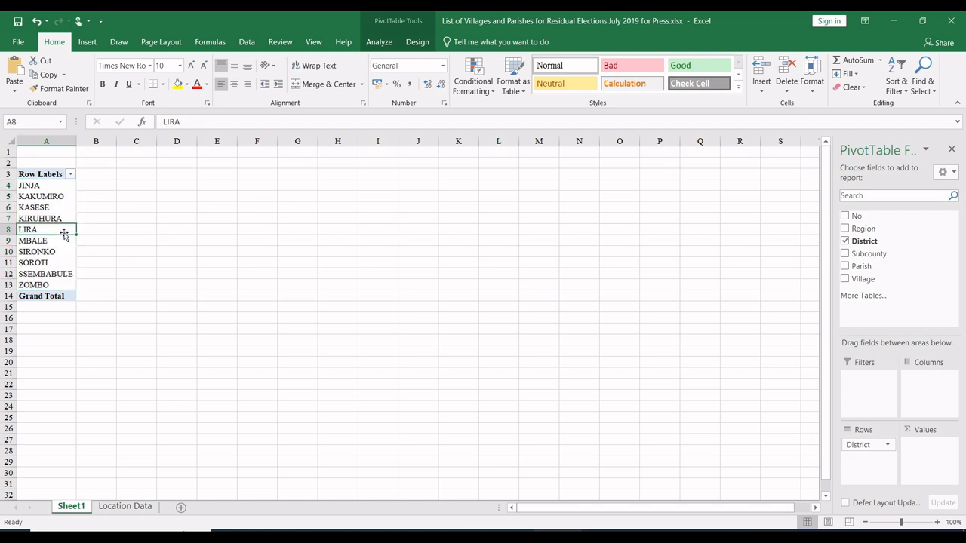
{"action": "left_click", "coordinate": [845, 241]}
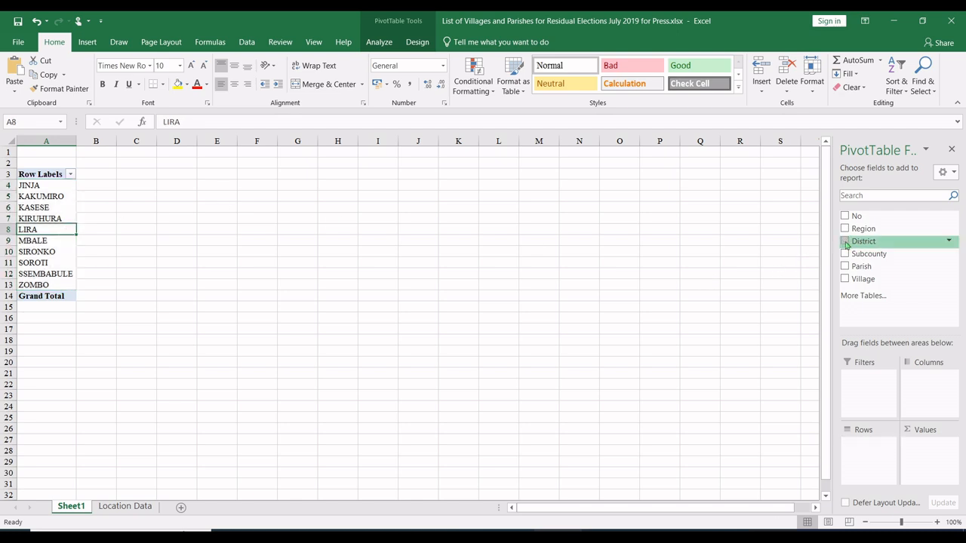
{"action": "left_click", "coordinate": [845, 254]}
{"action": "left_click", "coordinate": [37, 351]}
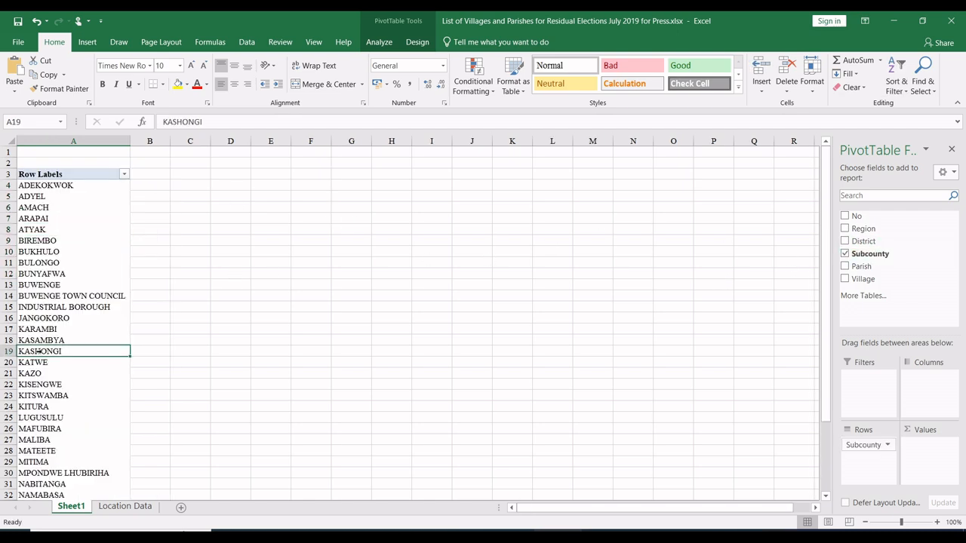
{"action": "left_click_drag", "start_coordinate": [62, 187], "coordinate": [49, 468]}
{"action": "key", "text": "ctrl+c"}
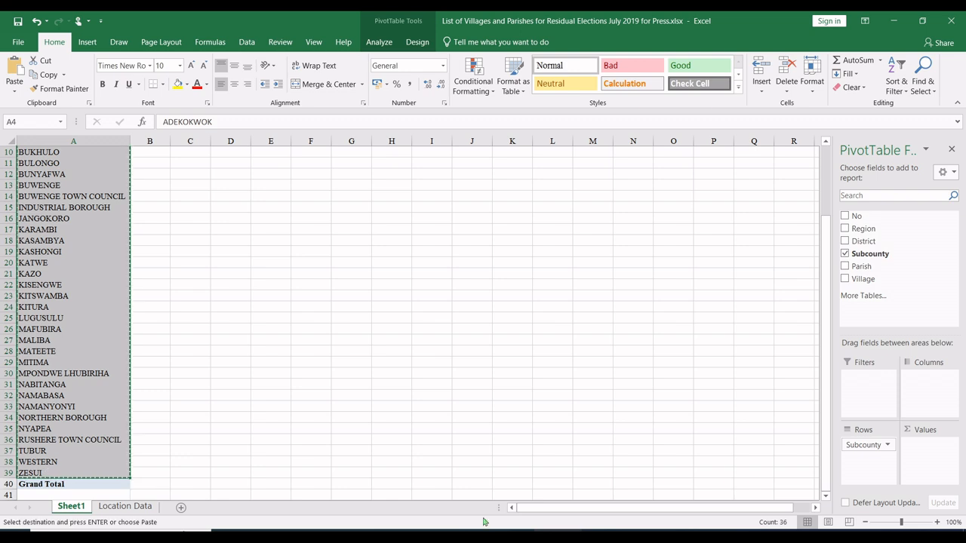
Step: Paste the sub county names as values into the label column of the form's choices sheet, starting at C18
{"action": "key", "text": "alt+Tab"}
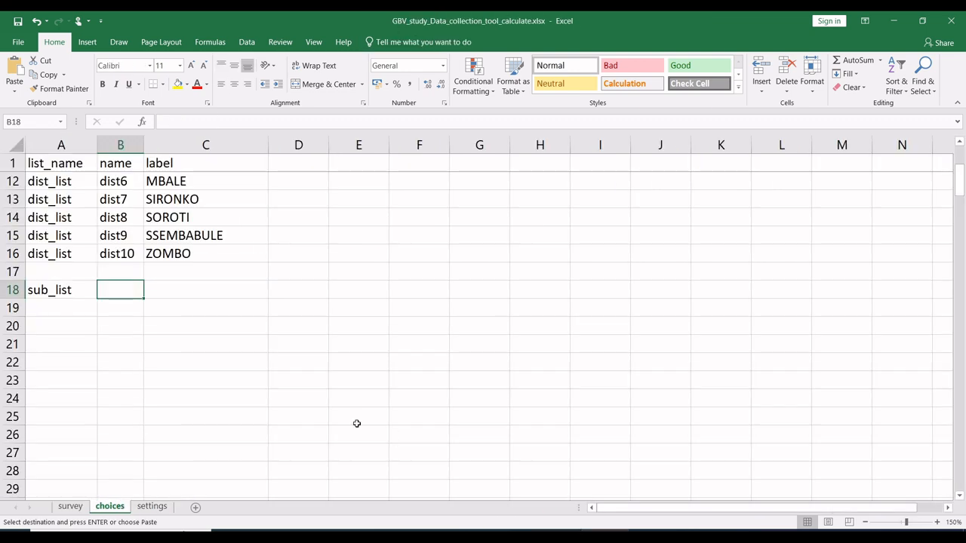
{"action": "left_click", "coordinate": [177, 290]}
{"action": "right_click", "coordinate": [179, 294]}
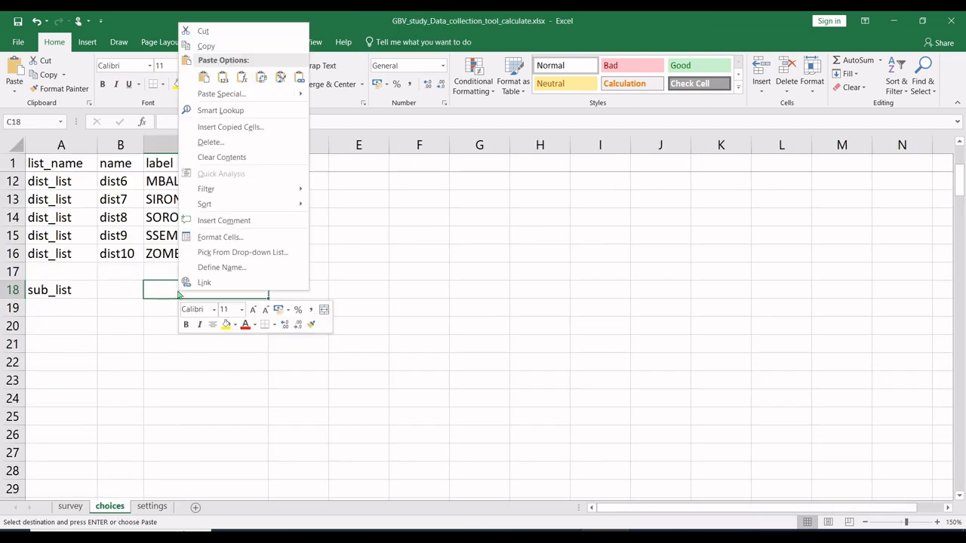
{"action": "left_click", "coordinate": [223, 77]}
{"action": "left_click", "coordinate": [80, 289]}
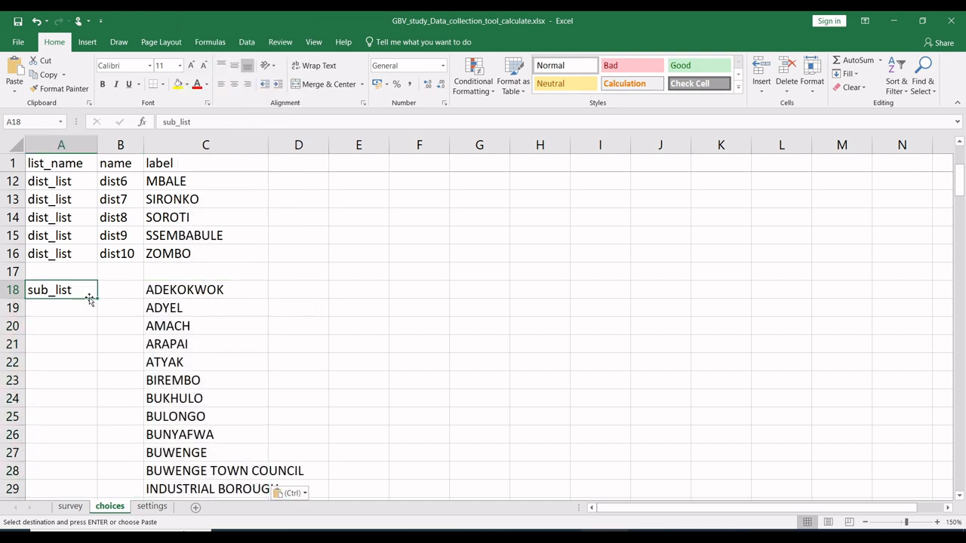
Step: Fill the list name sub_list down to A53 and fill the name column from B18 to B53 with codes sub1 to sub36
{"action": "left_click_drag", "start_coordinate": [72, 495], "coordinate": [68, 416]}
{"action": "scroll", "coordinate": [97, 380], "scroll_direction": "up", "scroll_amount": 13}
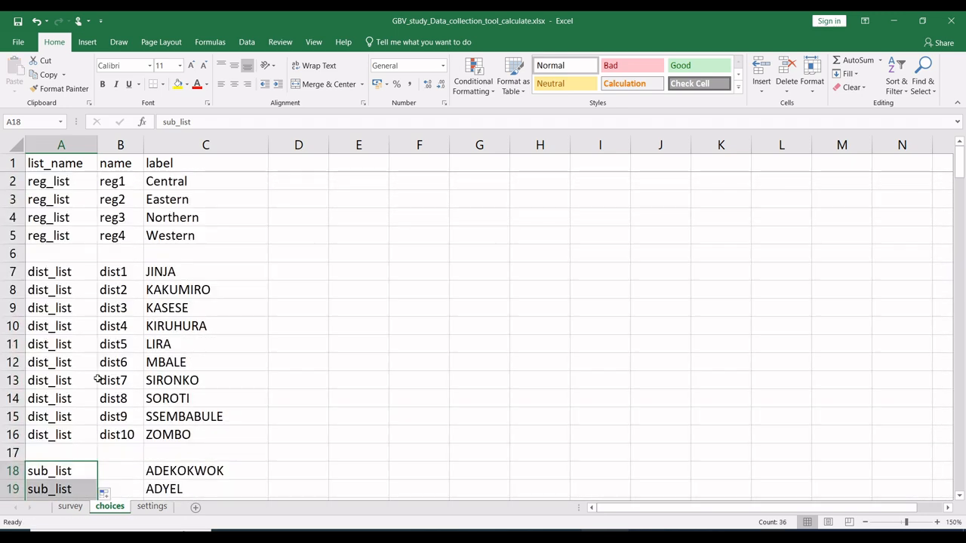
{"action": "left_click", "coordinate": [116, 470]}
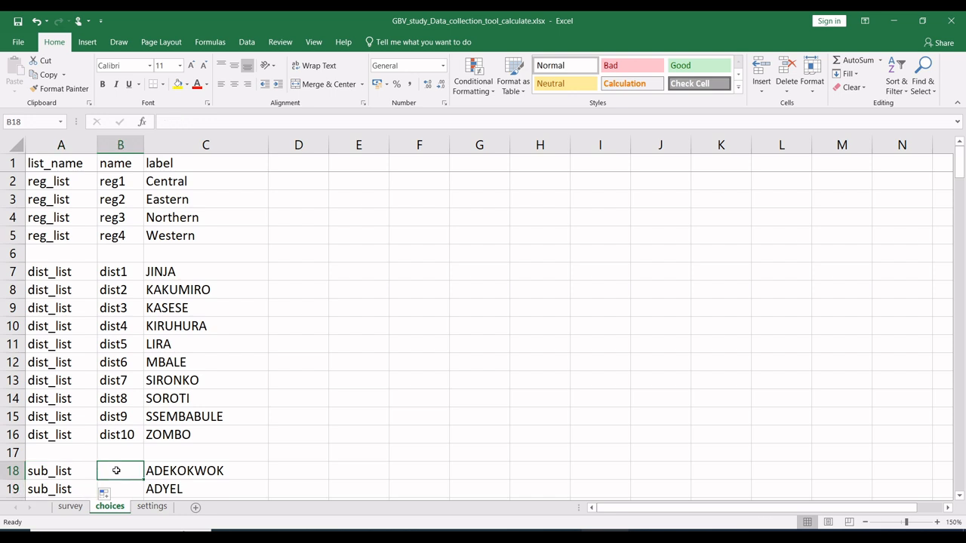
{"action": "type", "text": "sub"}
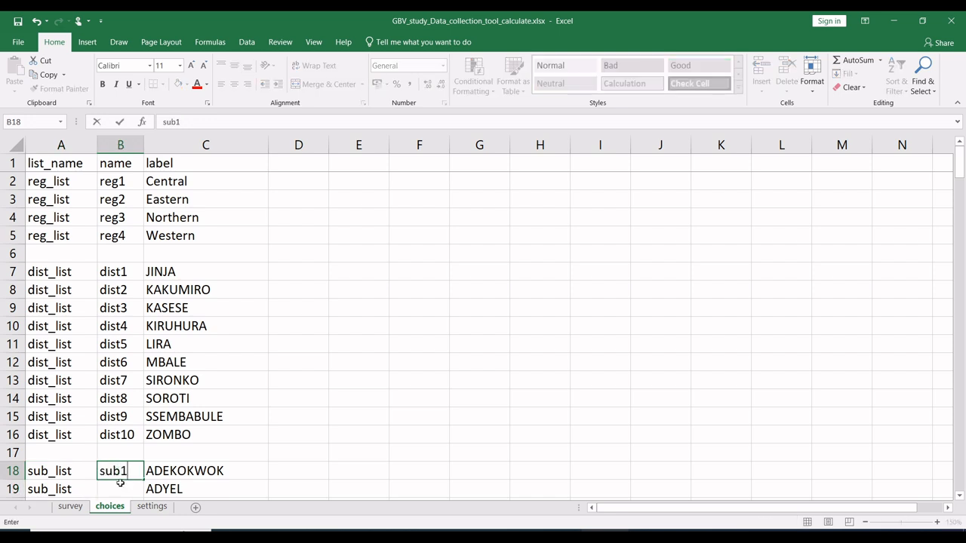
{"action": "type", "text": "1"}
{"action": "key", "text": "Return"}
{"action": "left_click", "coordinate": [130, 467]}
{"action": "left_click_drag", "start_coordinate": [143, 479], "coordinate": [118, 468]}
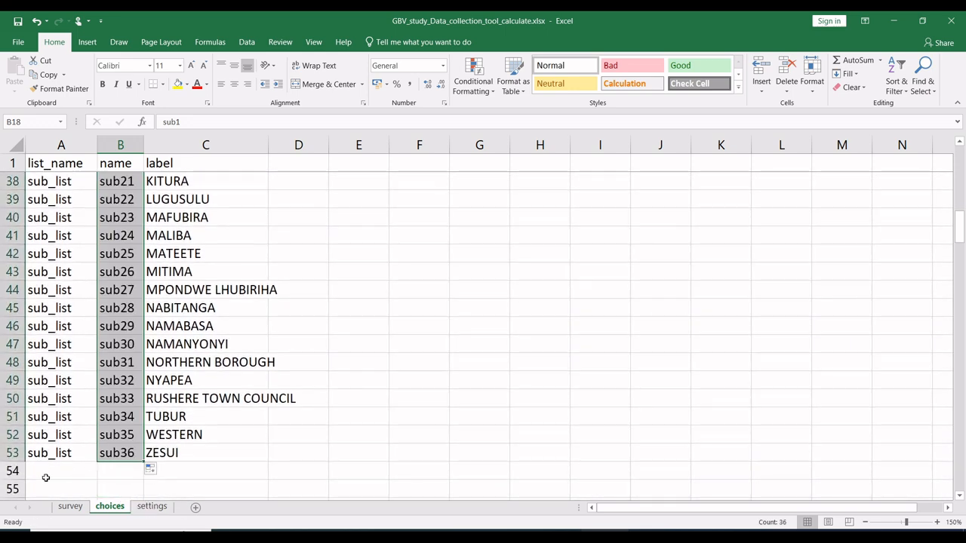
Step: Insert more blank rows on the choices sheet by selecting the empty rows 55 to 143 and inserting that many rows twice
{"action": "left_click_drag", "start_coordinate": [7, 490], "coordinate": [11, 327]}
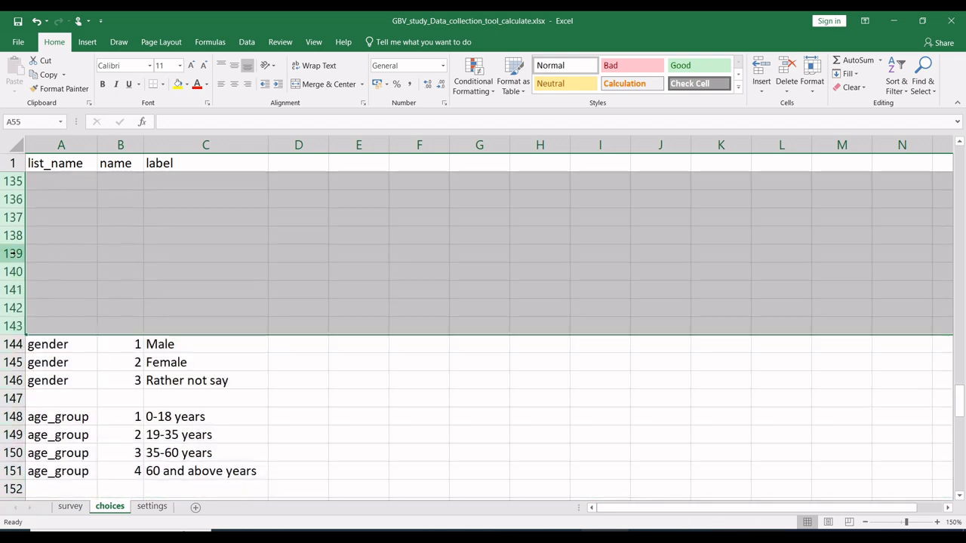
{"action": "right_click", "coordinate": [14, 254]}
{"action": "left_click", "coordinate": [45, 342]}
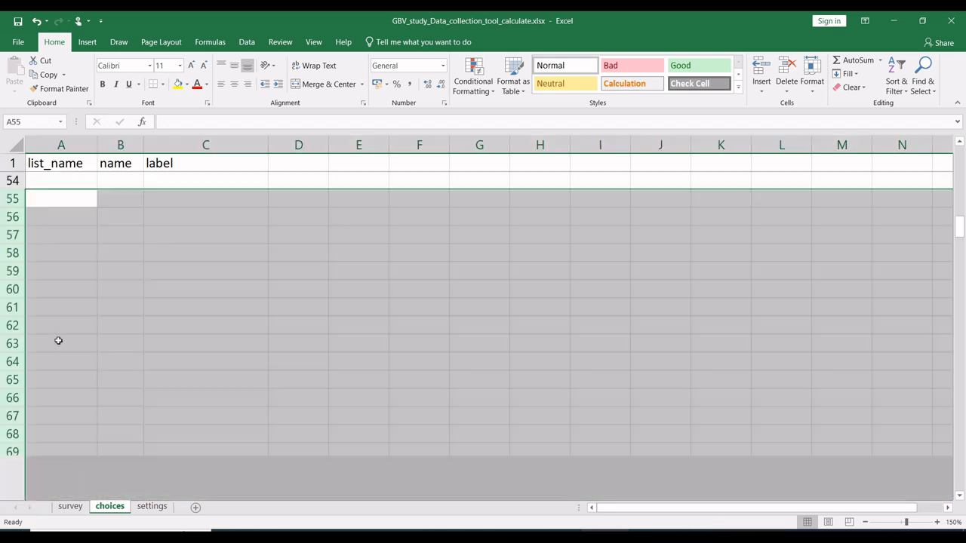
{"action": "scroll", "coordinate": [30, 355], "scroll_direction": "up", "scroll_amount": 3}
{"action": "right_click", "coordinate": [13, 382]}
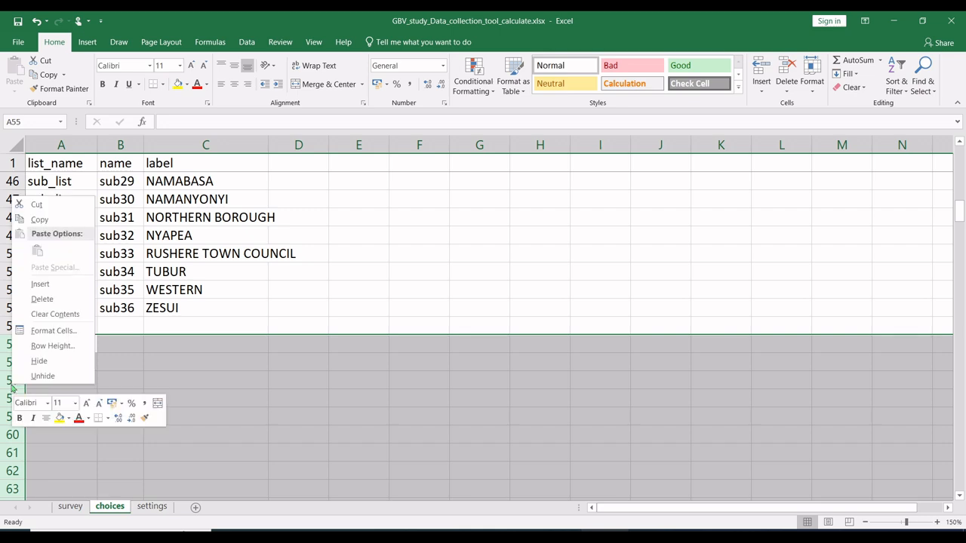
{"action": "left_click", "coordinate": [49, 289]}
{"action": "left_click", "coordinate": [119, 352]}
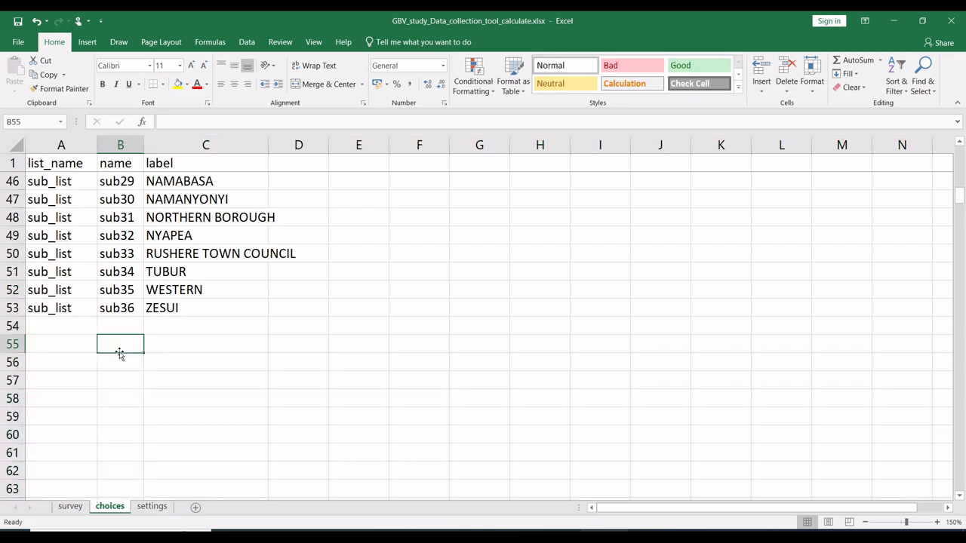
{"action": "mouse_move", "coordinate": [582, 537]}
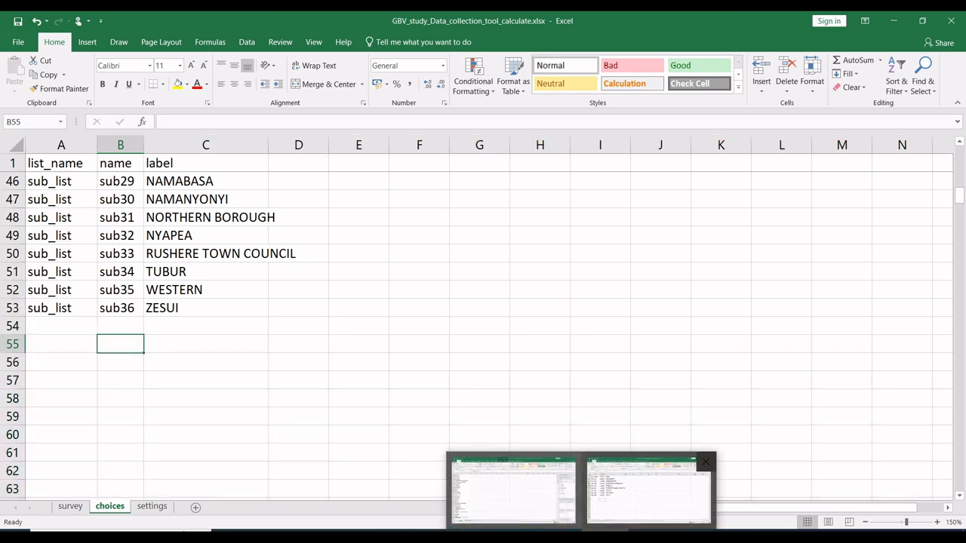
{"action": "left_click", "coordinate": [514, 490]}
{"action": "left_click", "coordinate": [648, 491]}
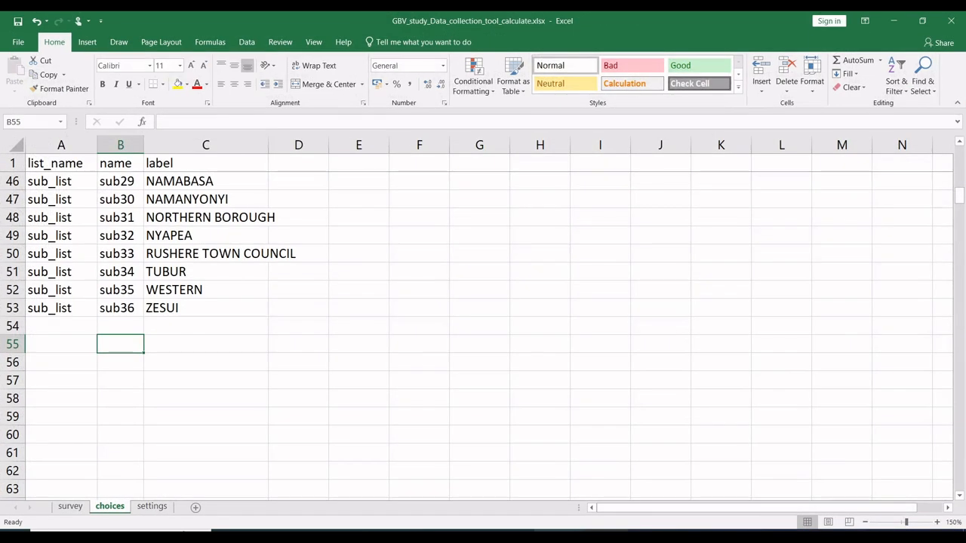
Step: Copy the list name par_list from question qq5 on the survey sheet into A55 of the choices sheet
{"action": "left_click", "coordinate": [70, 506]}
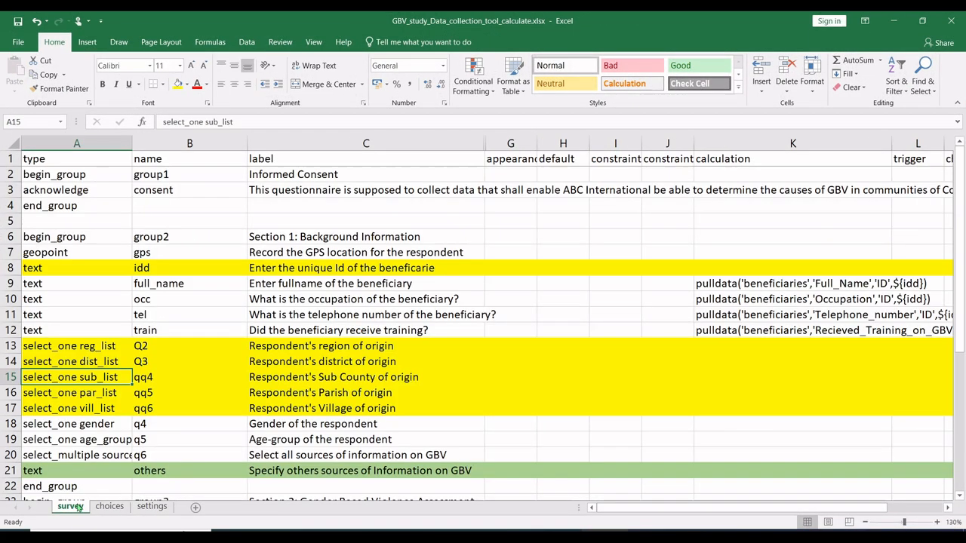
{"action": "double_click", "coordinate": [100, 394]}
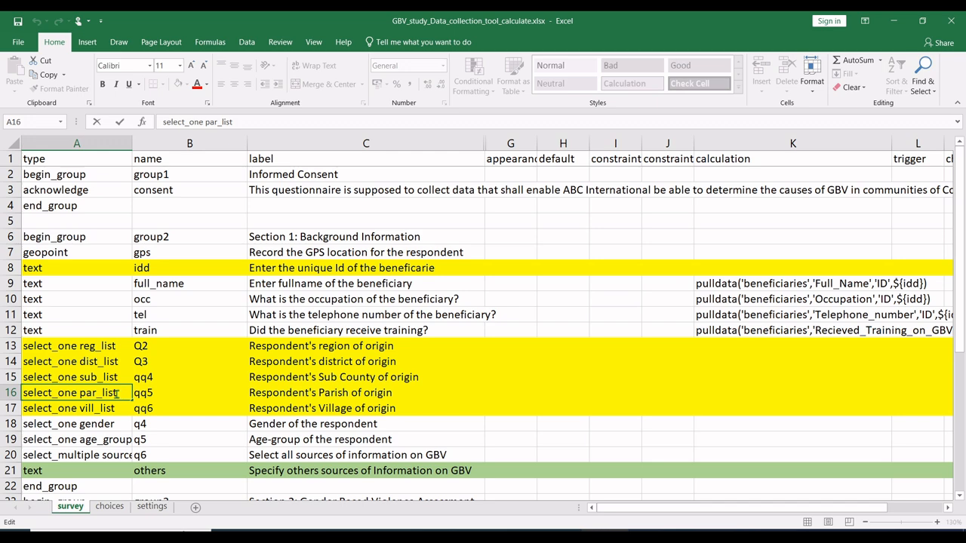
{"action": "left_click_drag", "start_coordinate": [117, 394], "coordinate": [79, 393]}
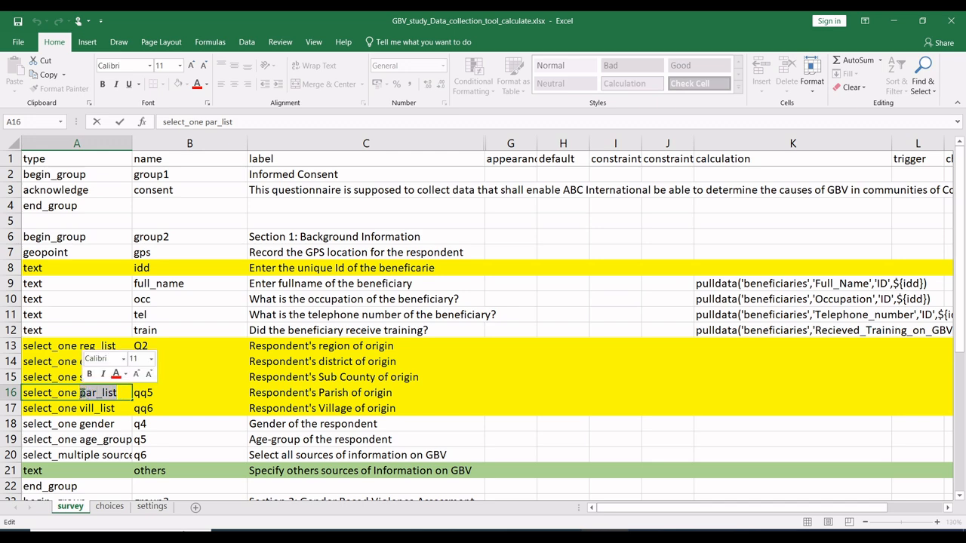
{"action": "key", "text": "Escape"}
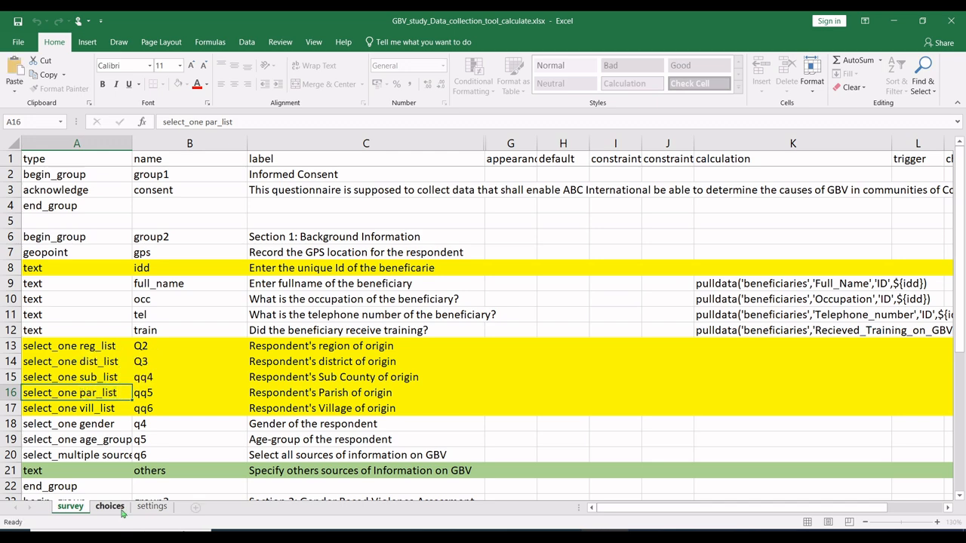
{"action": "left_click", "coordinate": [109, 507]}
{"action": "left_click", "coordinate": [65, 346]}
{"action": "type", "text": "par_list"}
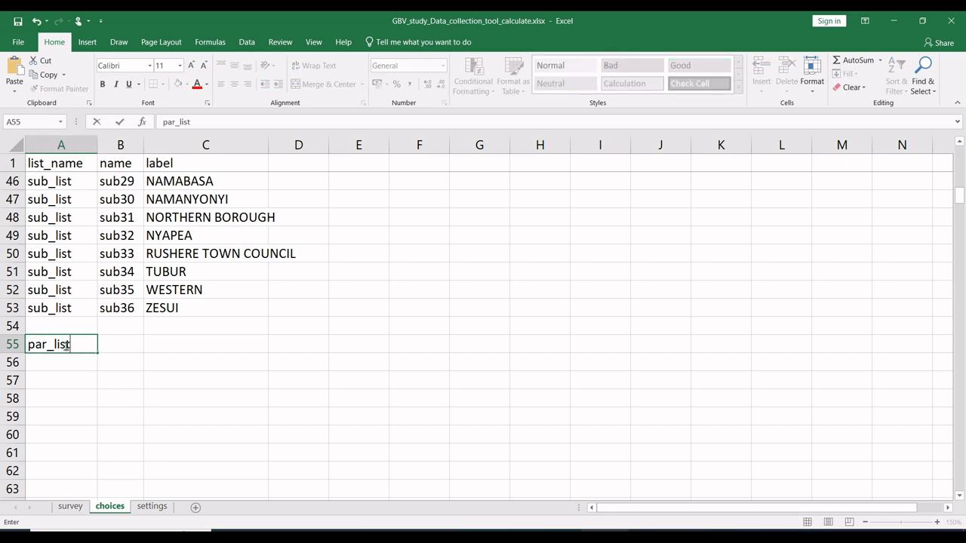
{"action": "left_click", "coordinate": [132, 368]}
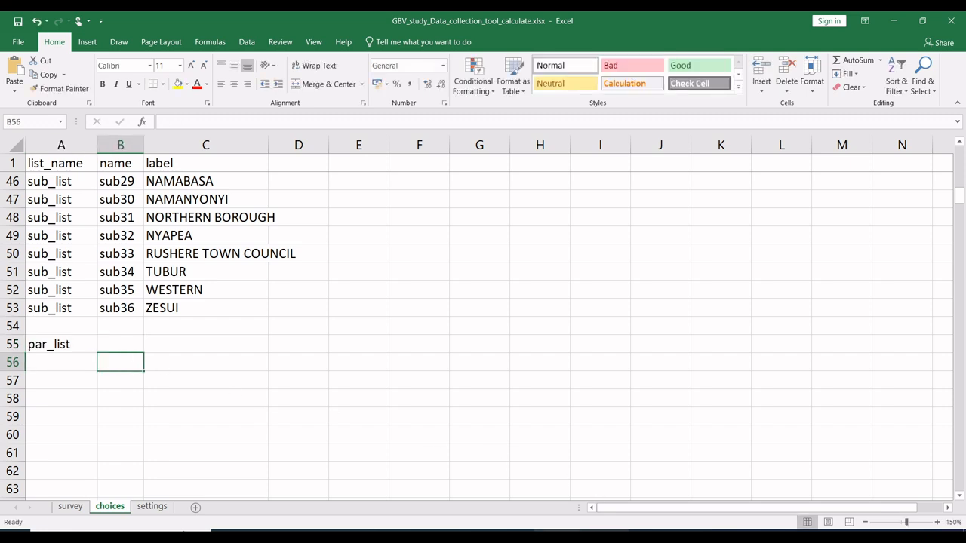
Step: Replace Subcounty with Parish in the villages workbook's pivot table and copy the parish names ABWOCOLIL to WANYANGE
{"action": "key", "text": "alt+Tab"}
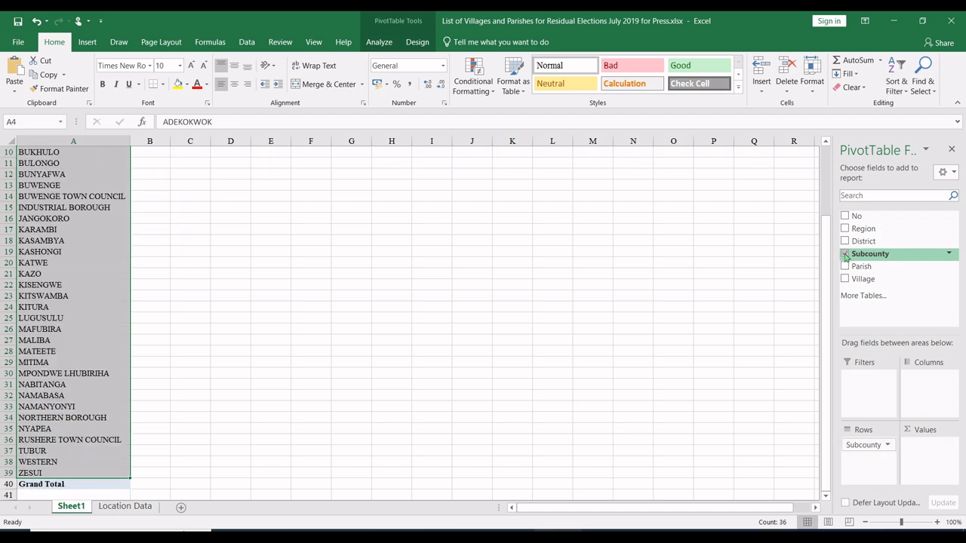
{"action": "left_click", "coordinate": [845, 255]}
{"action": "left_click", "coordinate": [845, 266]}
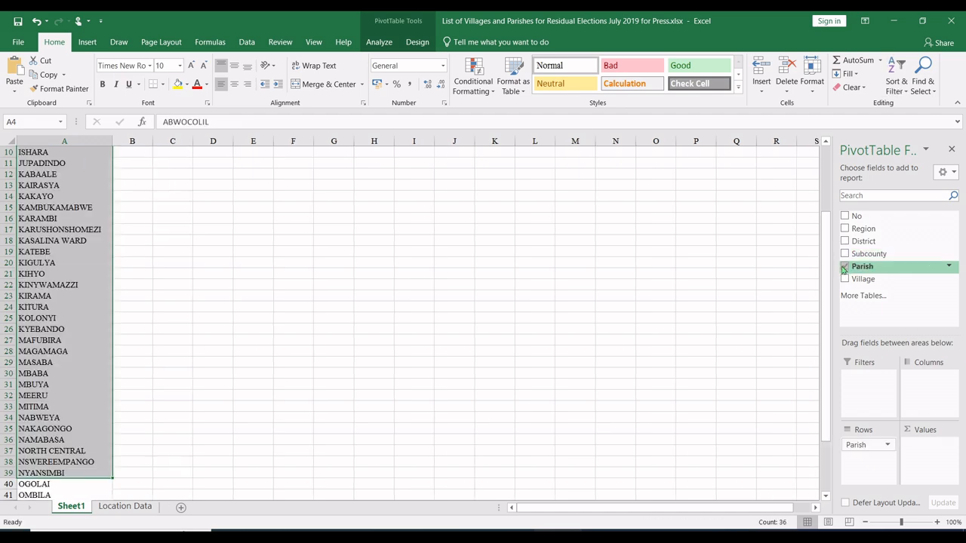
{"action": "left_click", "coordinate": [36, 319]}
{"action": "scroll", "coordinate": [56, 157], "scroll_direction": "up", "scroll_amount": 3}
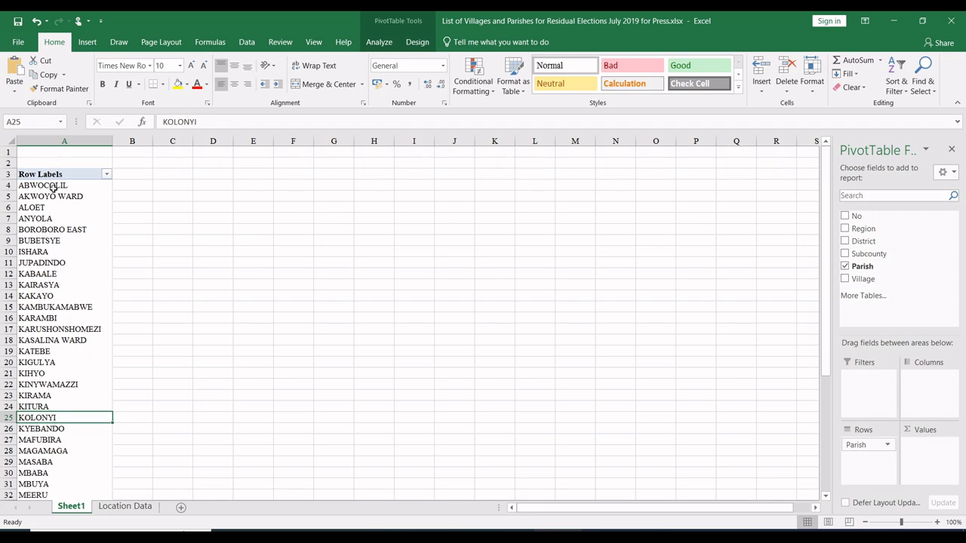
{"action": "left_click_drag", "start_coordinate": [60, 187], "coordinate": [34, 461]}
{"action": "key", "text": "ctrl+c"}
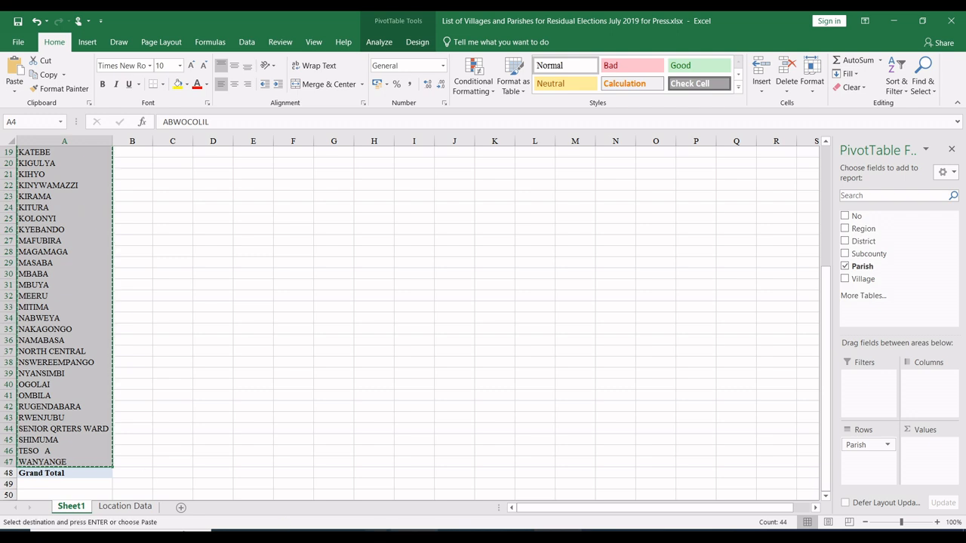
Step: Paste the parish names as values into the label column of the form's choices sheet, starting at C55
{"action": "key", "text": "alt+Tab"}
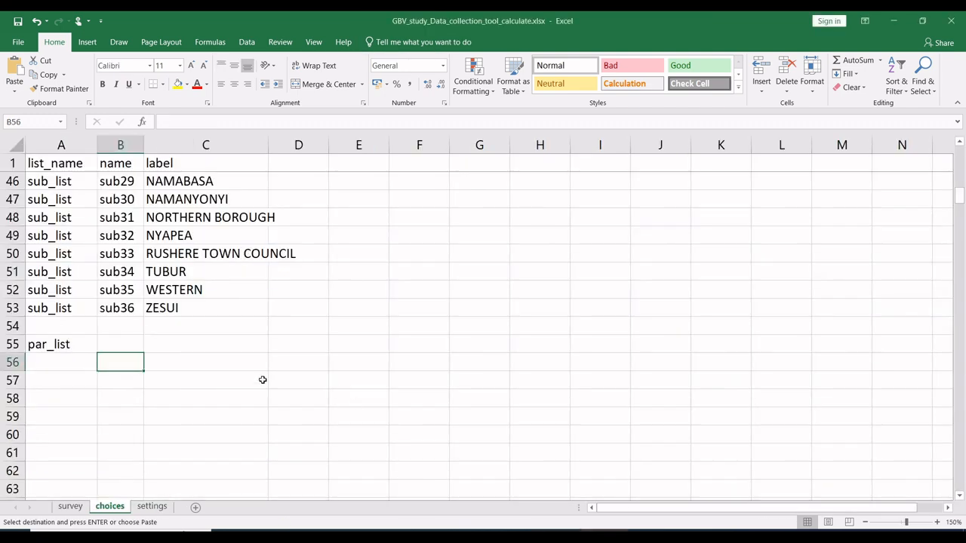
{"action": "left_click", "coordinate": [182, 343]}
{"action": "right_click", "coordinate": [182, 343]}
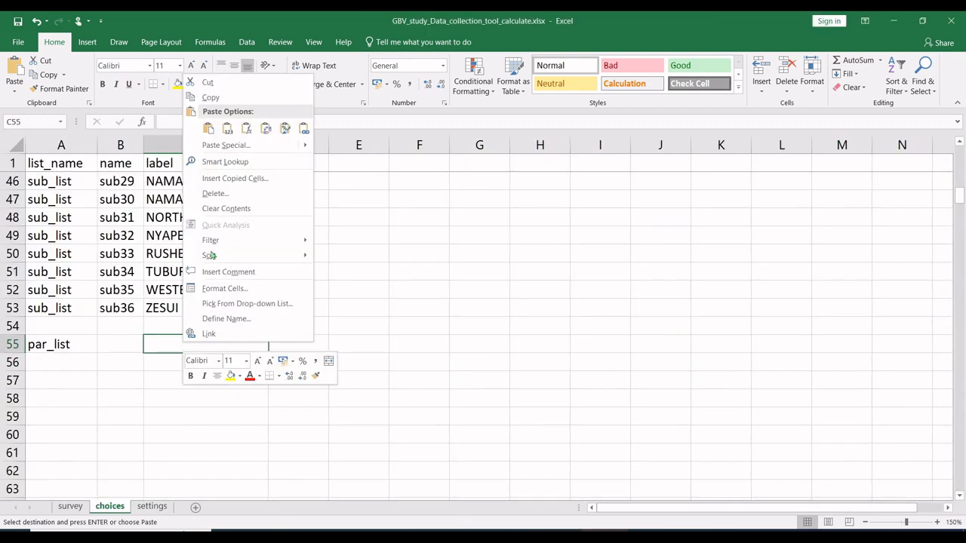
{"action": "left_click", "coordinate": [228, 129]}
Step: Fill the list name par_list from A55 down to A98 so it covers every parish choice
{"action": "left_click", "coordinate": [50, 350]}
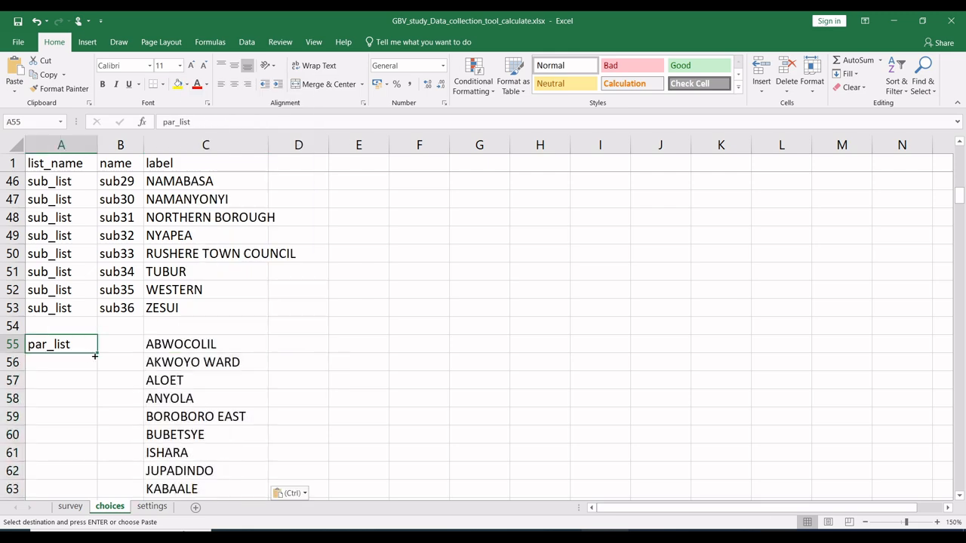
{"action": "left_click_drag", "start_coordinate": [97, 354], "coordinate": [70, 219]}
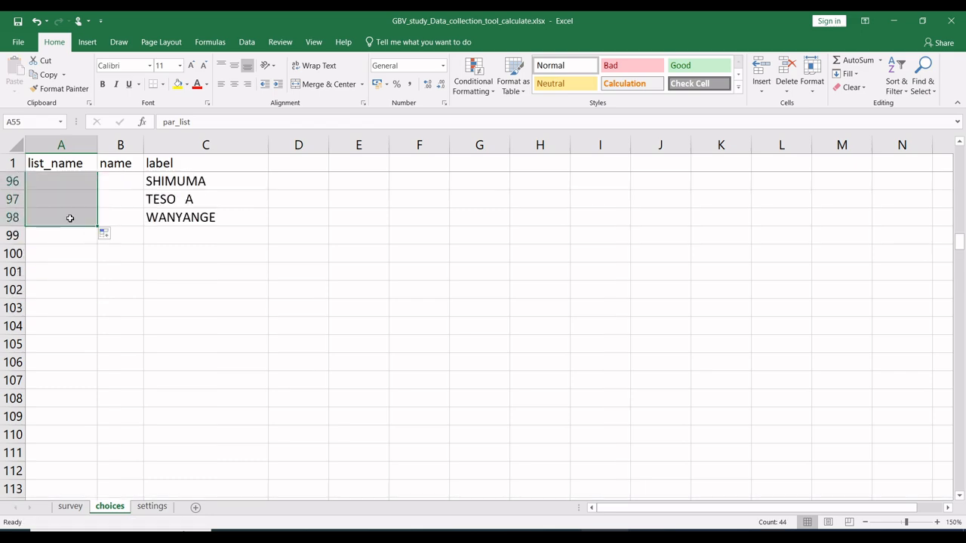
{"action": "scroll", "coordinate": [126, 238], "scroll_direction": "up", "scroll_amount": 20}
{"action": "scroll", "coordinate": [125, 238], "scroll_direction": "down", "scroll_amount": 20}
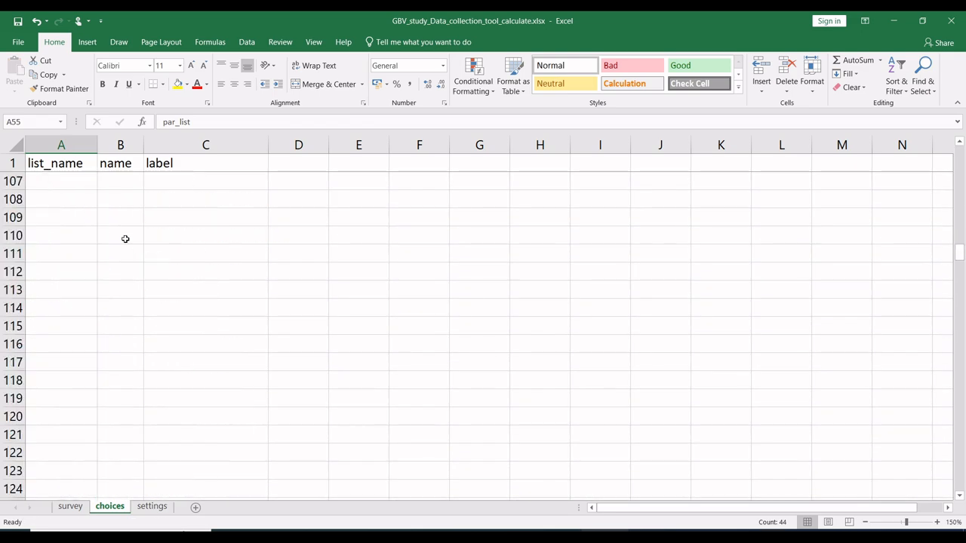
{"action": "scroll", "coordinate": [125, 239], "scroll_direction": "up", "scroll_amount": 4}
{"action": "scroll", "coordinate": [125, 239], "scroll_direction": "up", "scroll_amount": 16}
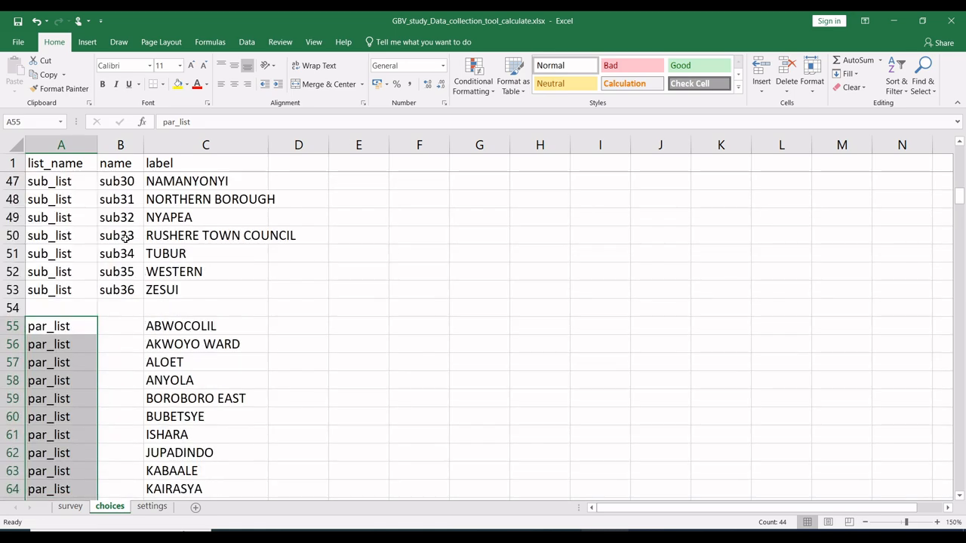
Step: Enter par1 as the first parish's name in B55 and fill the series down to par44 in B98
{"action": "left_click", "coordinate": [125, 330]}
{"action": "type", "text": "par"}
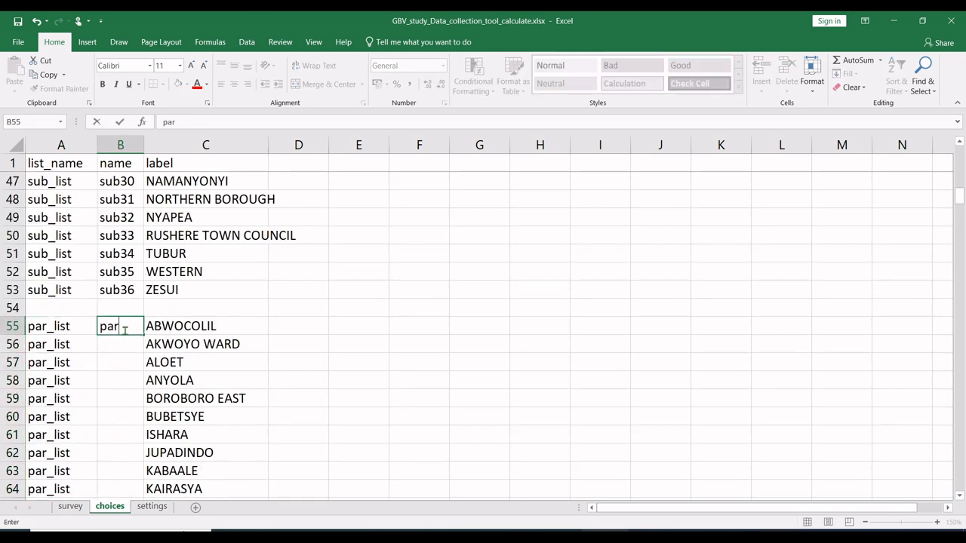
{"action": "type", "text": "1"}
{"action": "key", "text": "ctrl+Return"}
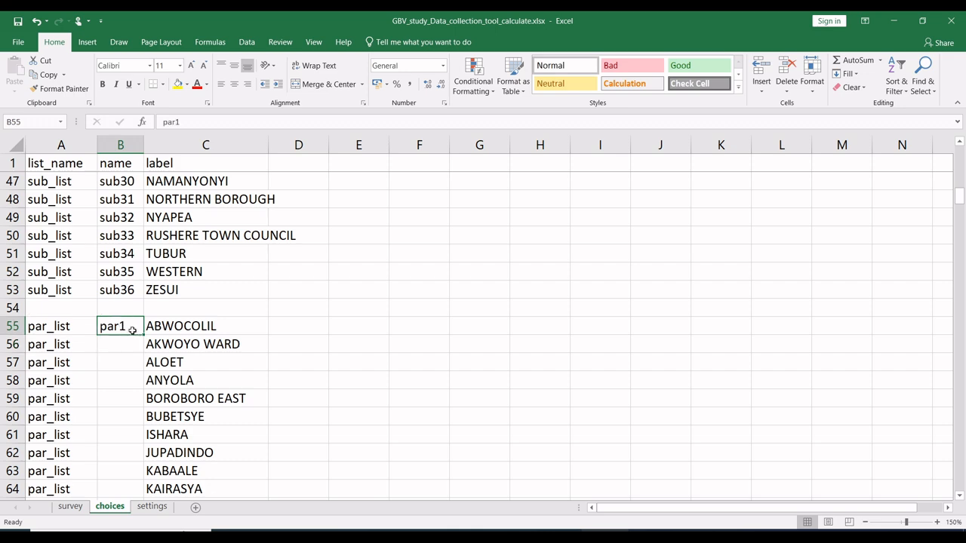
{"action": "left_click_drag", "start_coordinate": [143, 337], "coordinate": [120, 477]}
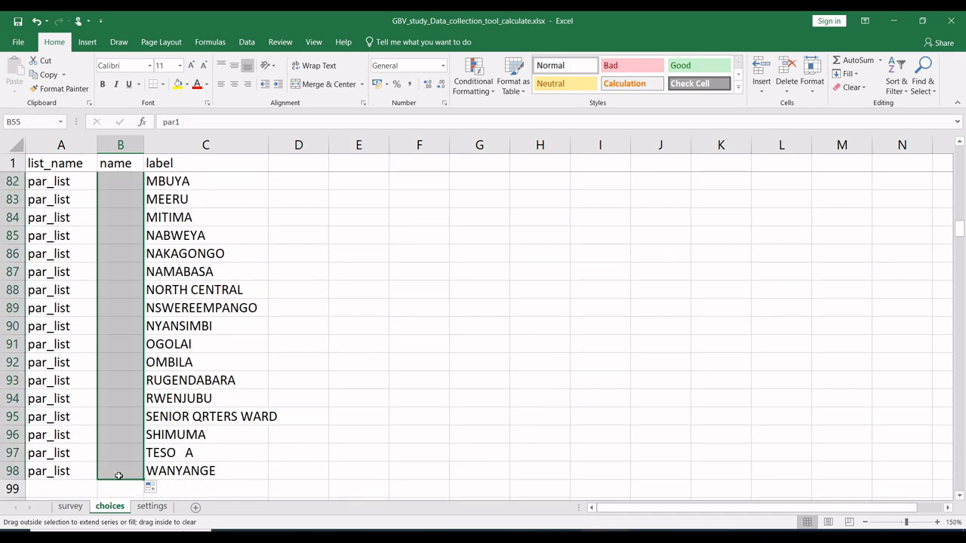
{"action": "left_click", "coordinate": [175, 436]}
Step: Copy the list name vill_list from the village question on the survey sheet and enter it in A100 of the choices sheet
{"action": "scroll", "coordinate": [176, 435], "scroll_direction": "down", "scroll_amount": 15}
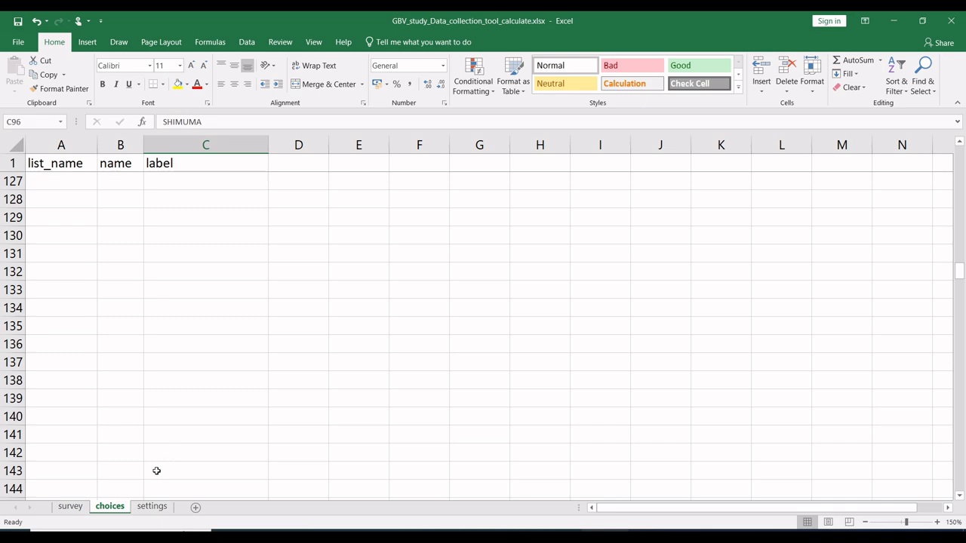
{"action": "left_click", "coordinate": [71, 506]}
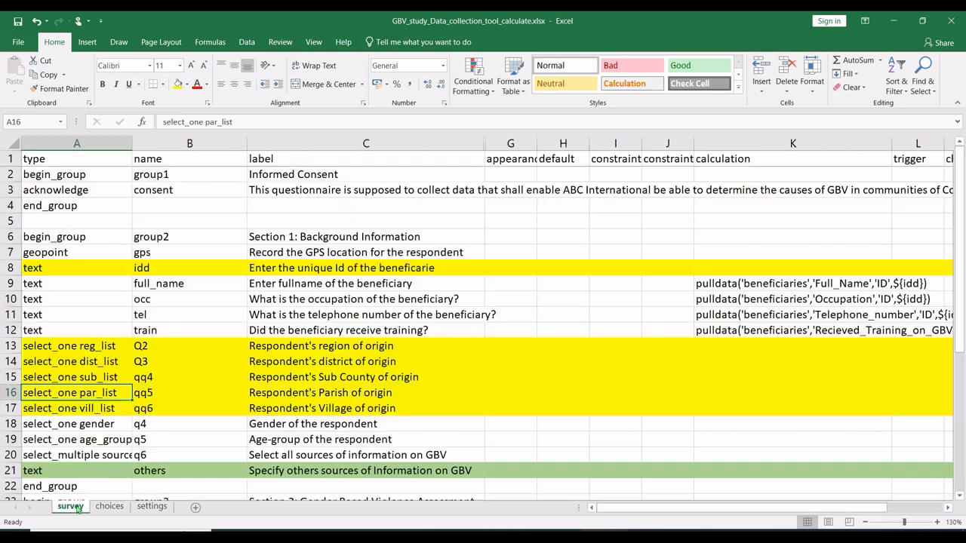
{"action": "double_click", "coordinate": [112, 408]}
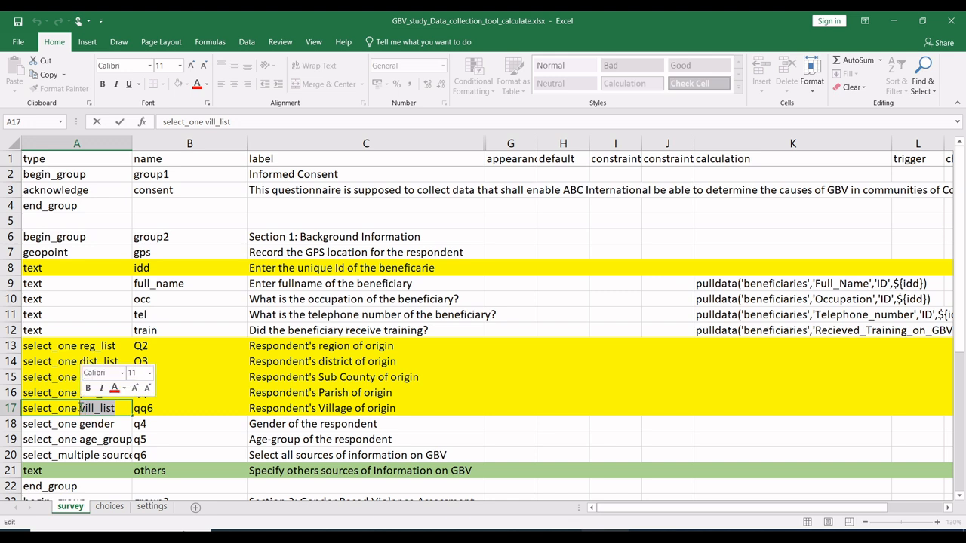
{"action": "key", "text": "ctrl+c"}
{"action": "left_click", "coordinate": [200, 419]}
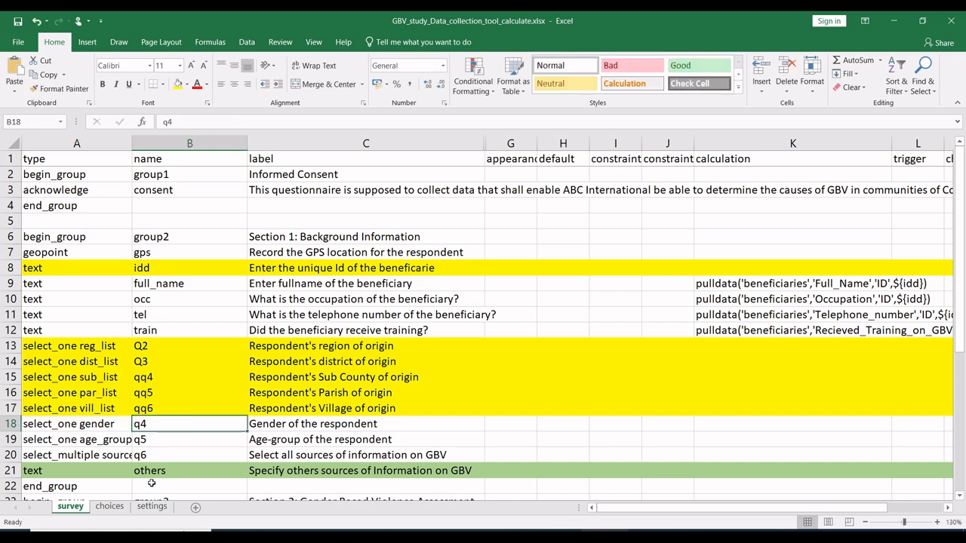
{"action": "left_click", "coordinate": [110, 506]}
{"action": "scroll", "coordinate": [135, 271], "scroll_direction": "up", "scroll_amount": 10}
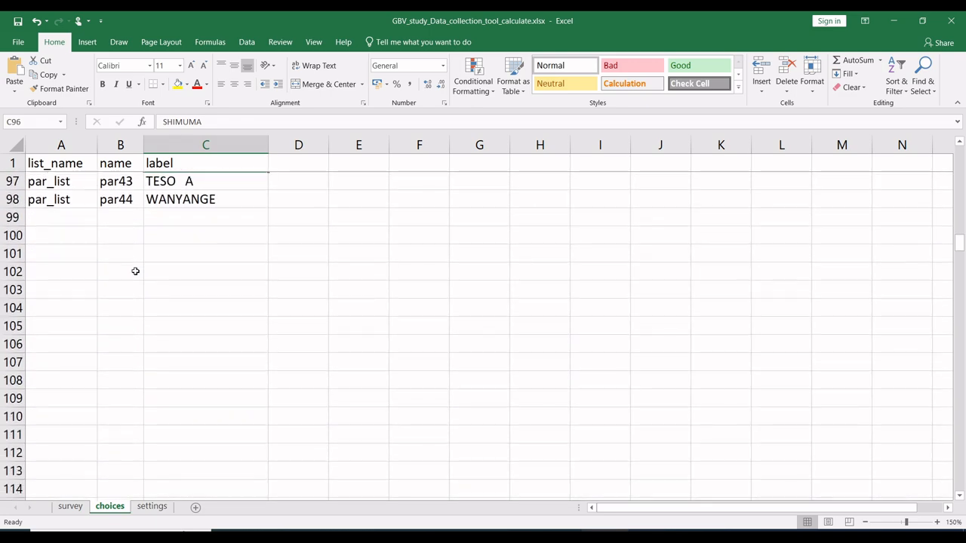
{"action": "left_click", "coordinate": [66, 230]}
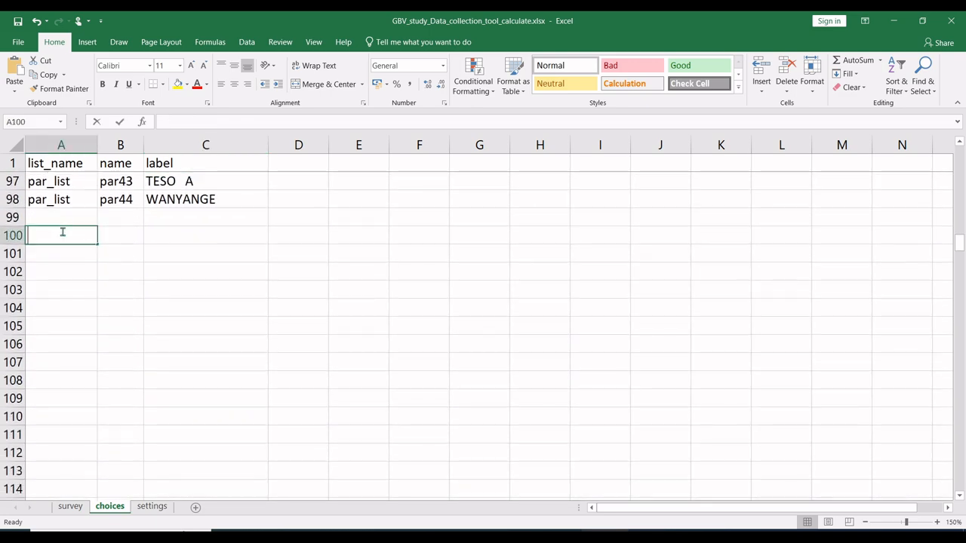
{"action": "type", "text": "vill_list"}
{"action": "key", "text": "Return"}
Step: Replace Parish with Village in the villages workbook's pivot table and copy the village names ALENGO to WIODYEK A
{"action": "left_click", "coordinate": [147, 236]}
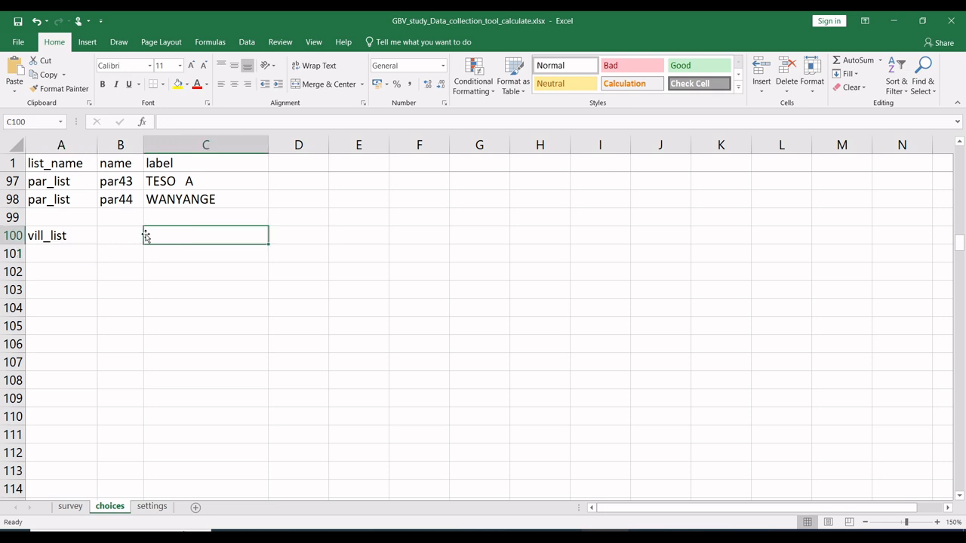
{"action": "key", "text": "alt+Tab"}
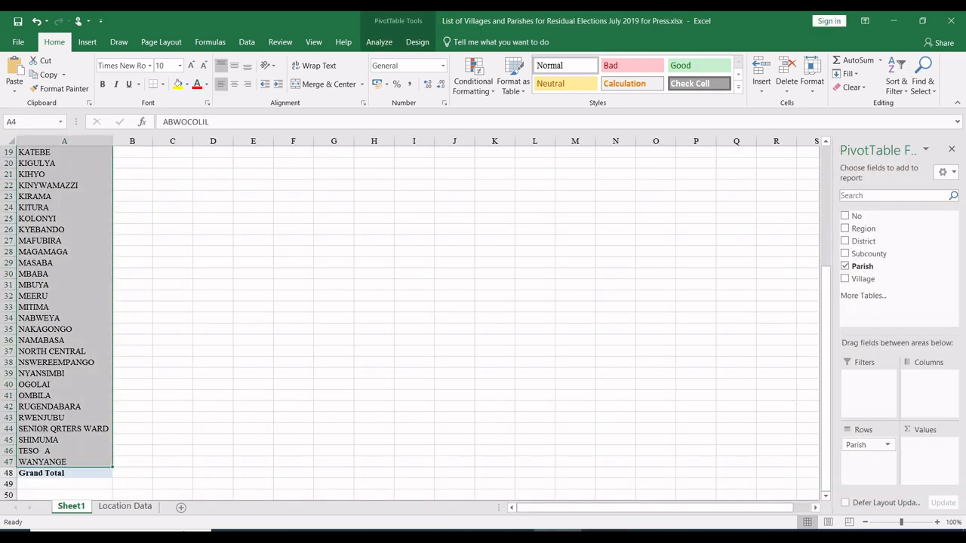
{"action": "left_click", "coordinate": [845, 266]}
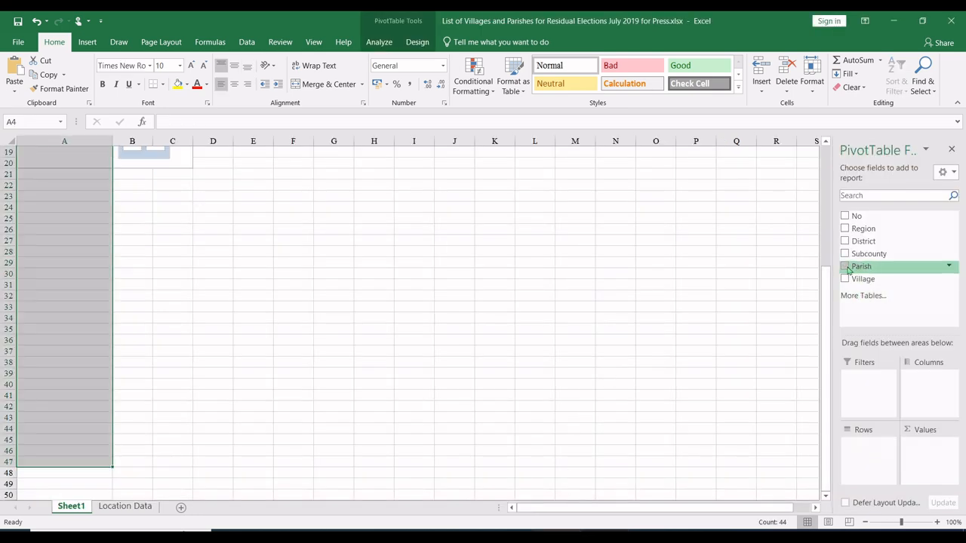
{"action": "left_click", "coordinate": [845, 278]}
{"action": "left_click", "coordinate": [95, 358]}
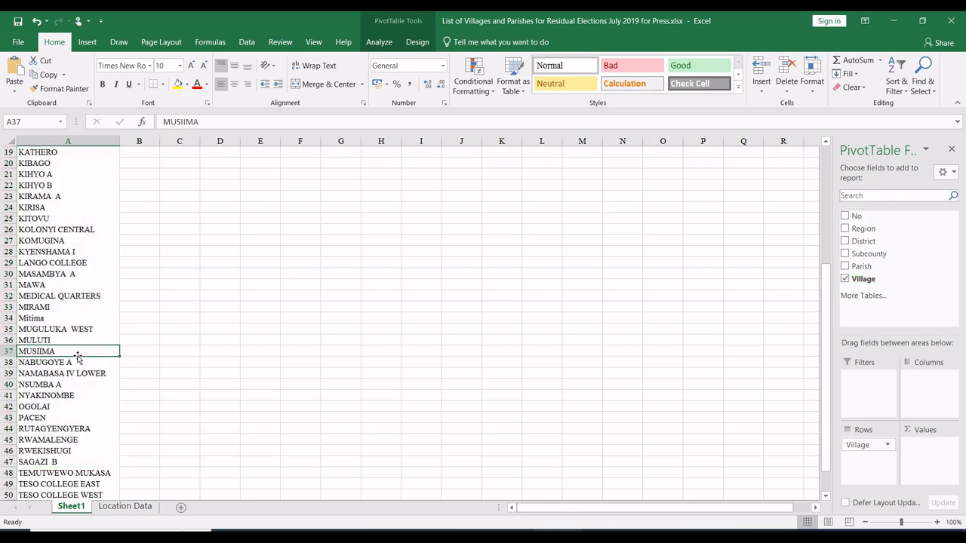
{"action": "scroll", "coordinate": [83, 358], "scroll_direction": "up", "scroll_amount": 6}
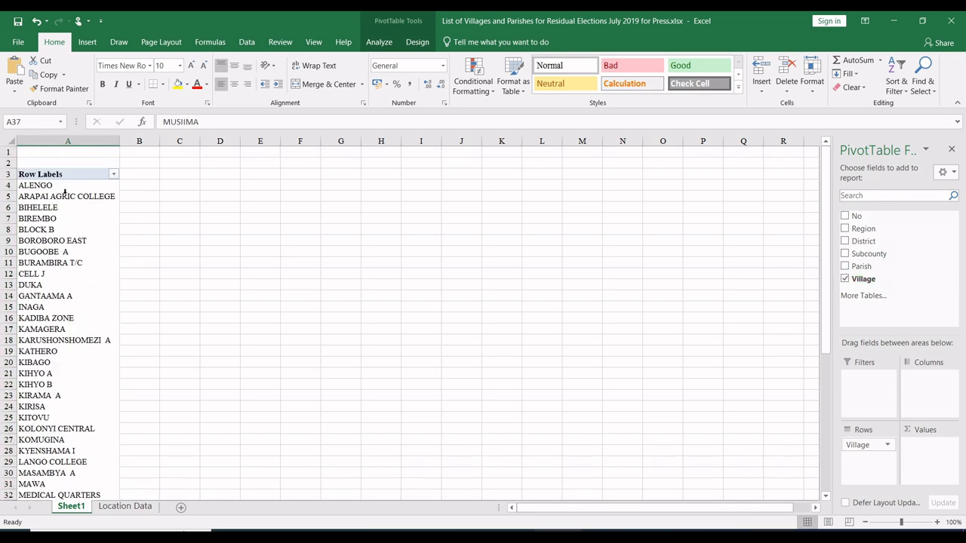
{"action": "left_click_drag", "start_coordinate": [63, 185], "coordinate": [49, 458]}
{"action": "key", "text": "ctrl+c"}
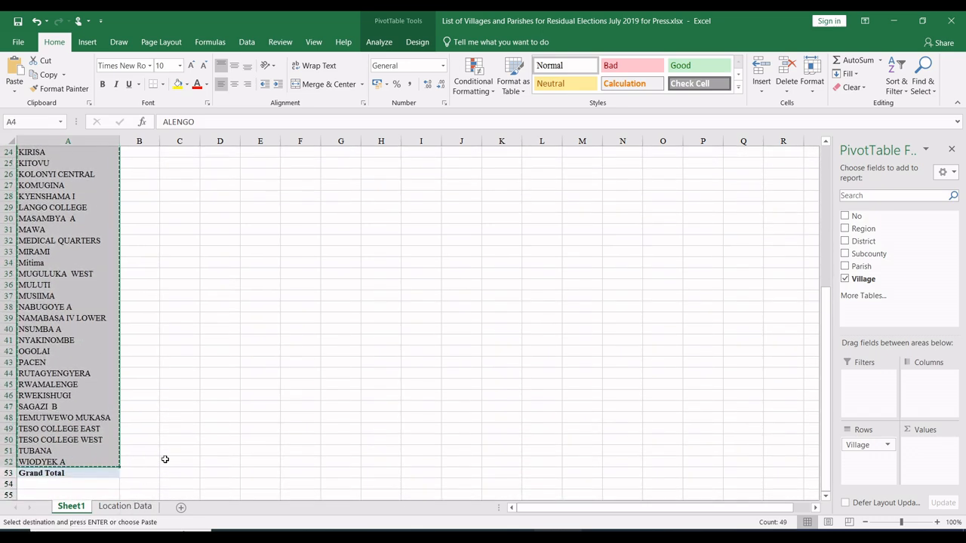
Step: Paste the village names as values into the label column of the form's choices sheet, starting at C100
{"action": "left_click", "coordinate": [115, 506]}
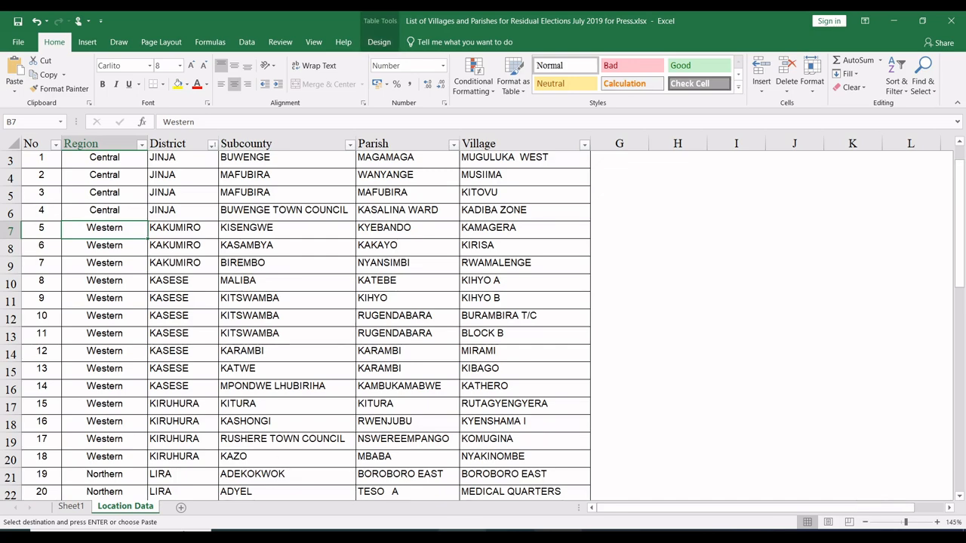
{"action": "left_click", "coordinate": [302, 468]}
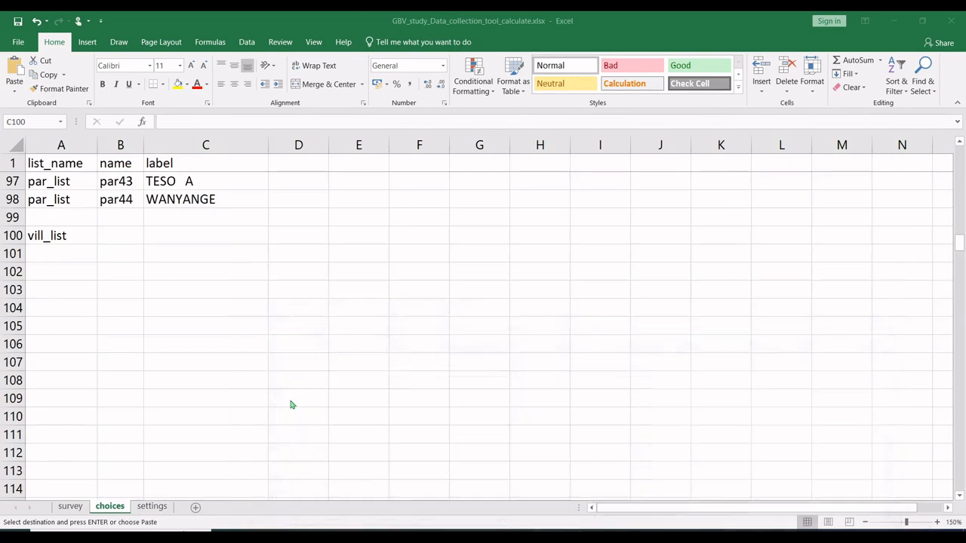
{"action": "right_click", "coordinate": [188, 236]}
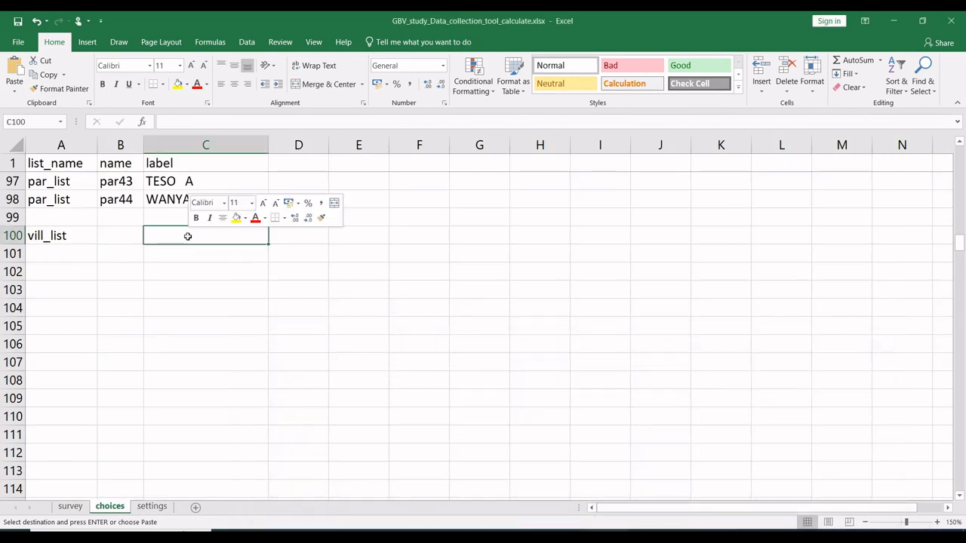
{"action": "left_click", "coordinate": [230, 291]}
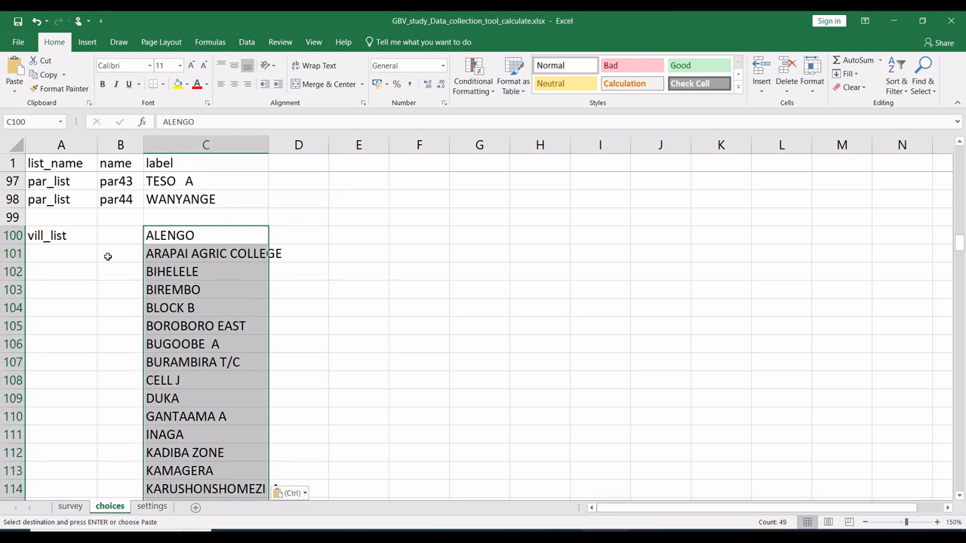
Step: Fill the list name vill_list from A100 down to A148 so it covers every village choice
{"action": "left_click", "coordinate": [65, 234]}
{"action": "left_click_drag", "start_coordinate": [97, 245], "coordinate": [71, 412]}
{"action": "left_click", "coordinate": [121, 346]}
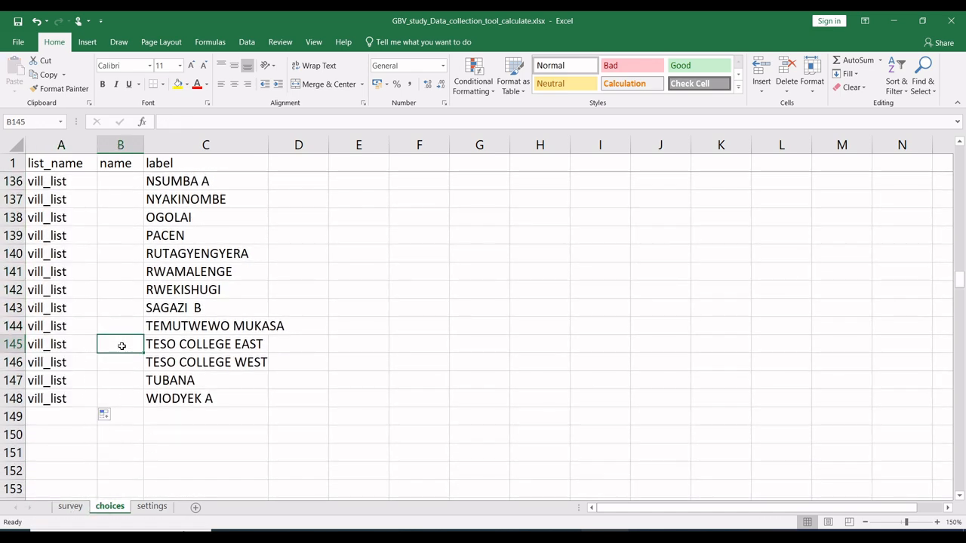
Step: Enter vill1 as the first village's name in B100 and fill the series down to vill49 in B148
{"action": "scroll", "coordinate": [120, 347], "scroll_direction": "up", "scroll_amount": 20}
{"action": "scroll", "coordinate": [121, 347], "scroll_direction": "down", "scroll_amount": 15}
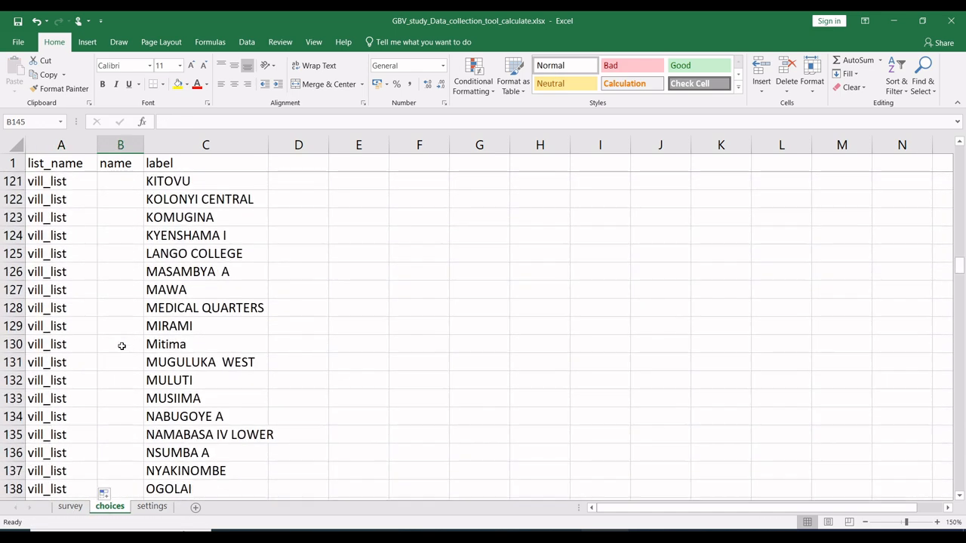
{"action": "scroll", "coordinate": [121, 346], "scroll_direction": "up", "scroll_amount": 4}
{"action": "scroll", "coordinate": [121, 346], "scroll_direction": "up", "scroll_amount": 6}
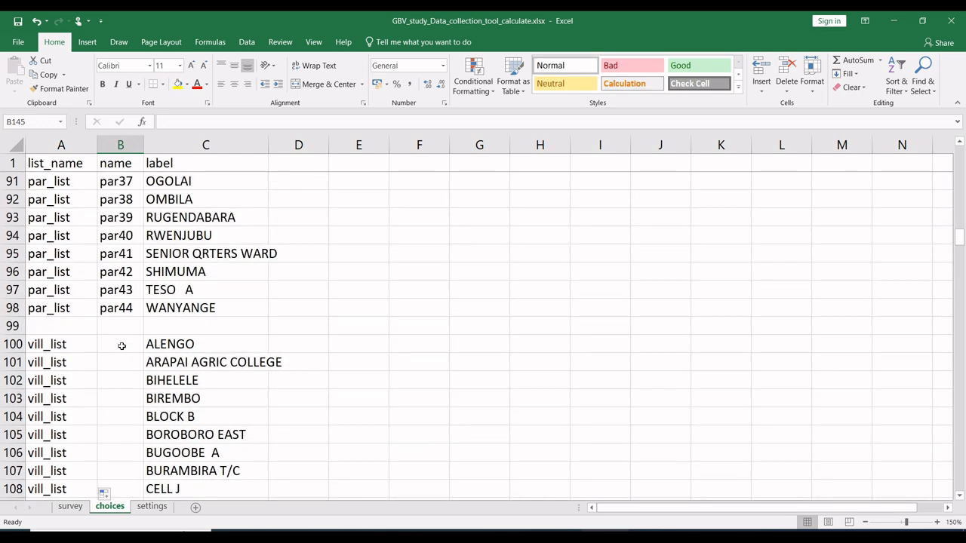
{"action": "left_click", "coordinate": [116, 343]}
{"action": "type", "text": "vill1"}
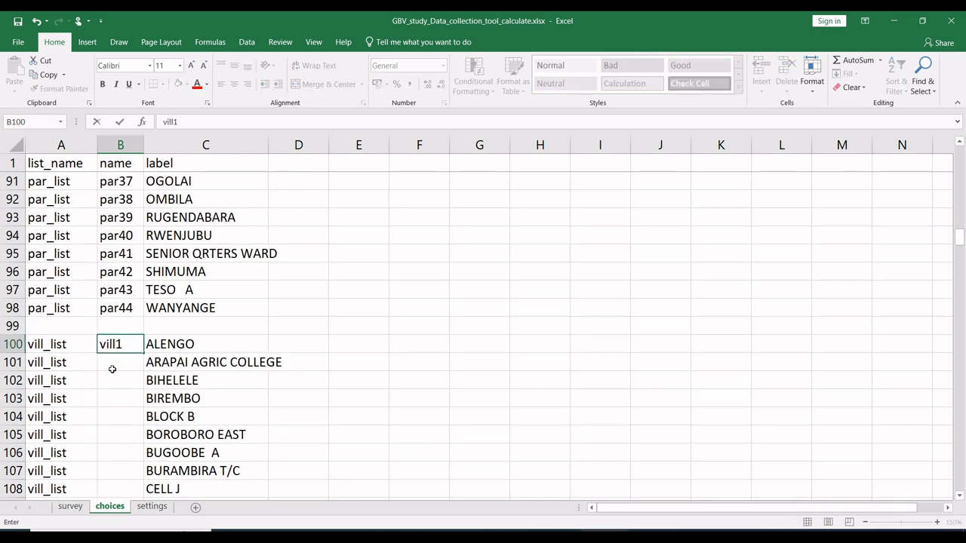
{"action": "key", "text": "Return"}
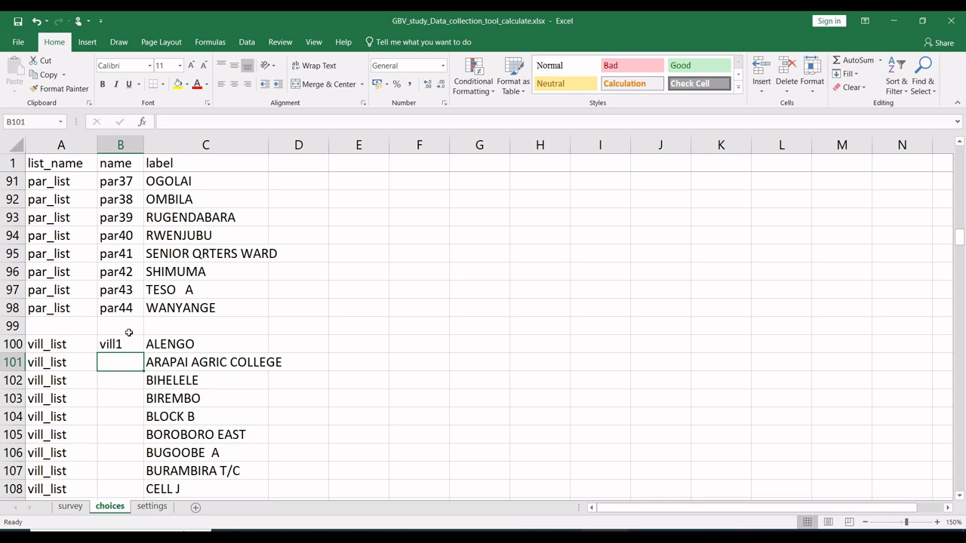
{"action": "left_click", "coordinate": [124, 344]}
{"action": "left_click_drag", "start_coordinate": [143, 353], "coordinate": [130, 460]}
{"action": "left_click", "coordinate": [111, 469]}
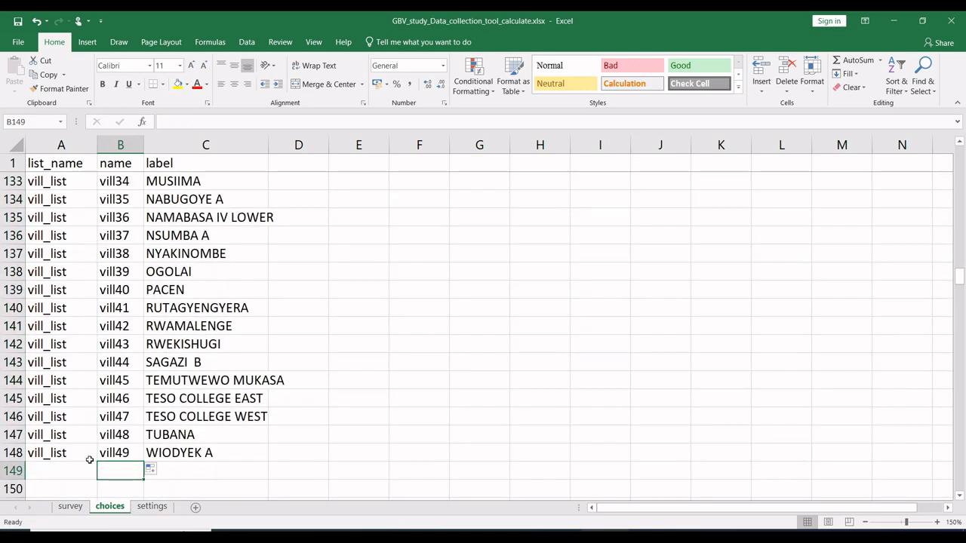
Step: Try to delete the empty rows 150 to 320 between the village choices and the gender choices
{"action": "left_click", "coordinate": [211, 383]}
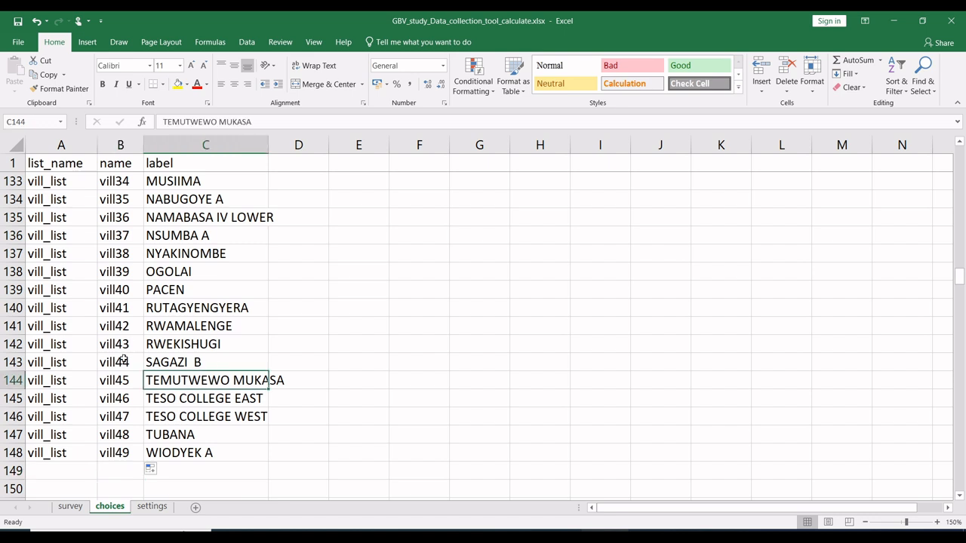
{"action": "scroll", "coordinate": [124, 361], "scroll_direction": "down", "scroll_amount": 4}
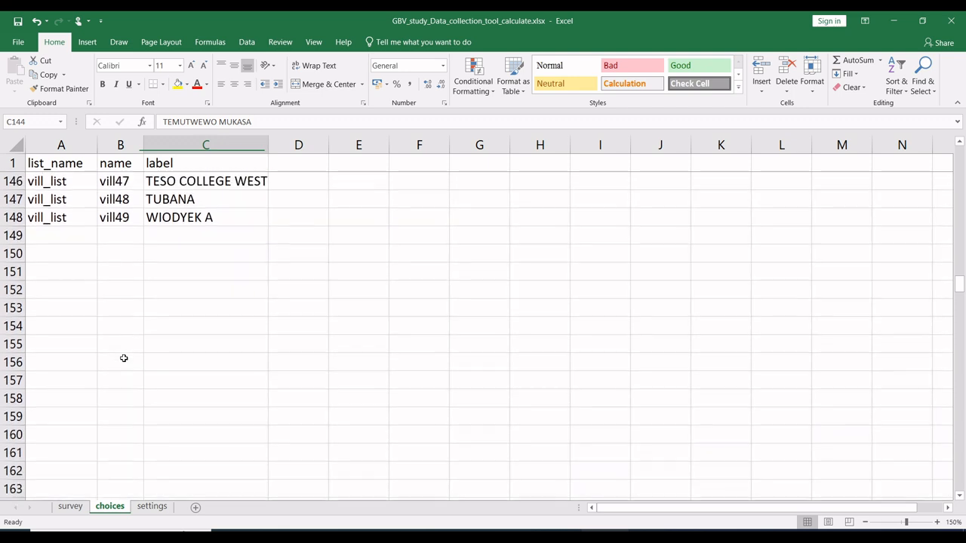
{"action": "left_click_drag", "start_coordinate": [13, 254], "coordinate": [14, 217]}
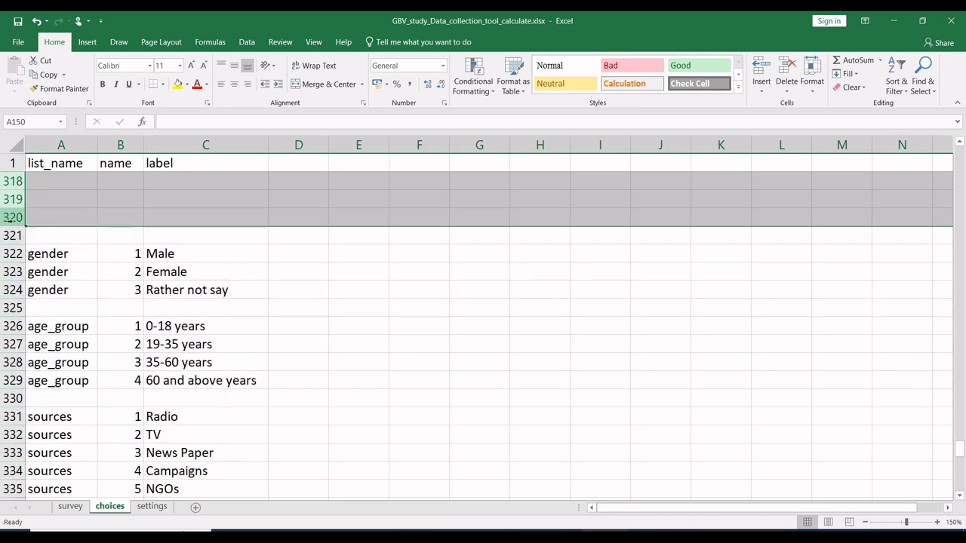
{"action": "right_click", "coordinate": [14, 217]}
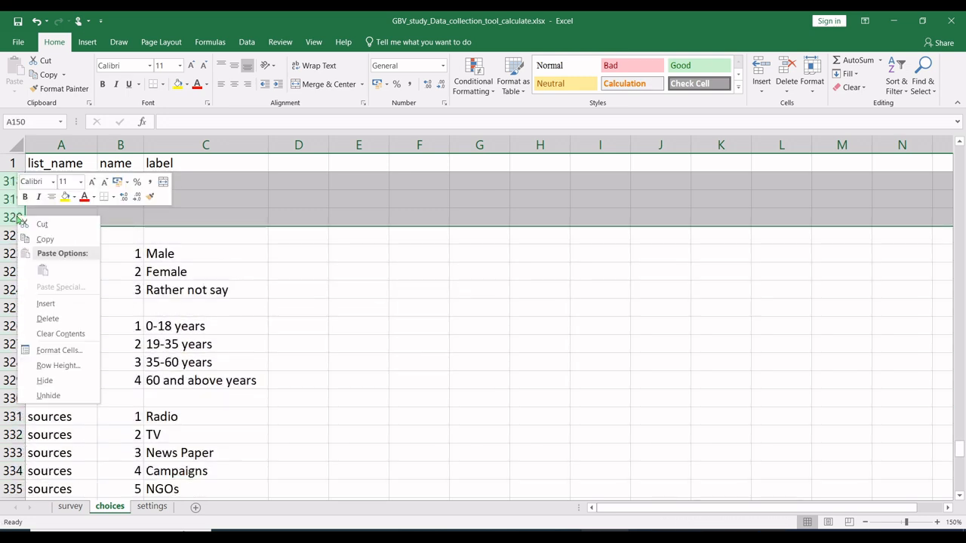
{"action": "left_click", "coordinate": [48, 320]}
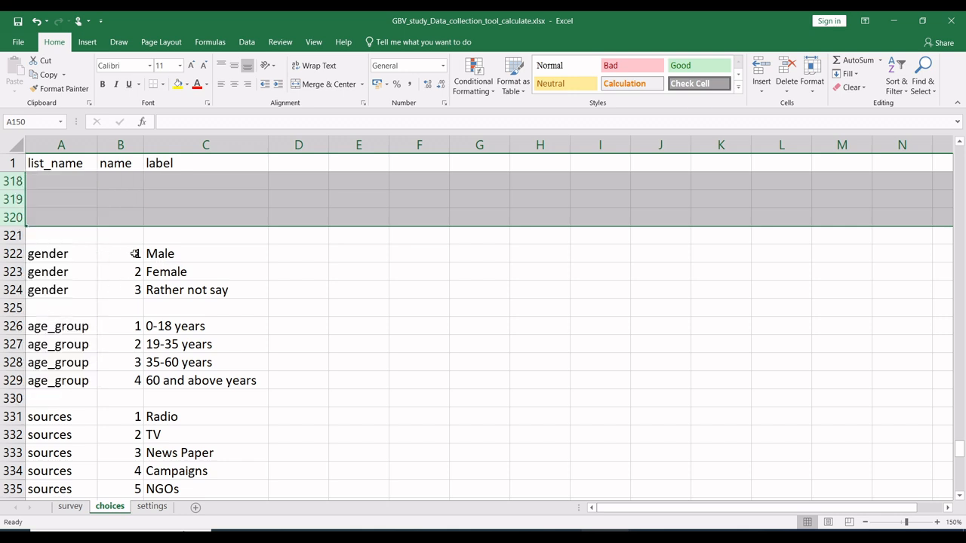
Step: Select the empty rows from 320 back up to 150 on the choices sheet and delete them
{"action": "left_click", "coordinate": [231, 273]}
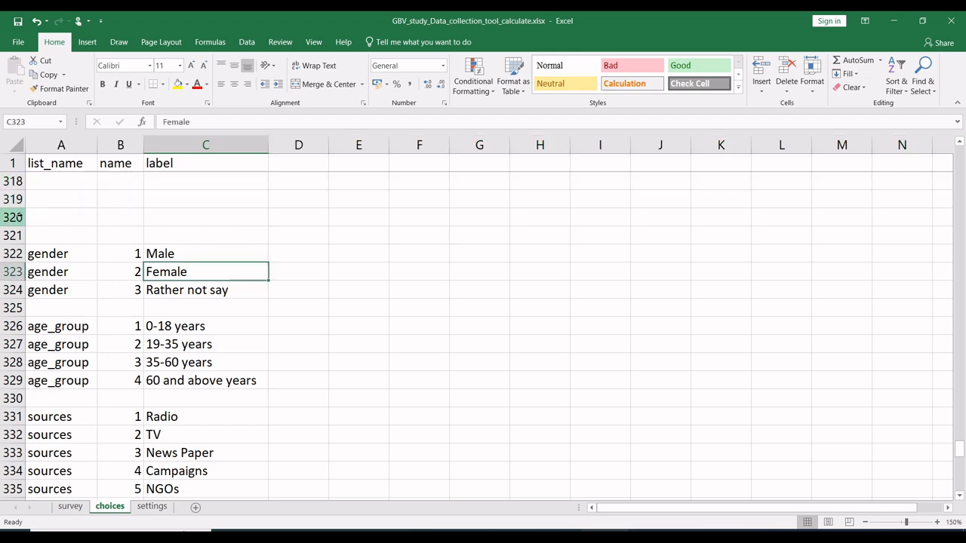
{"action": "left_click_drag", "start_coordinate": [13, 217], "coordinate": [12, 253]}
{"action": "right_click", "coordinate": [13, 271]}
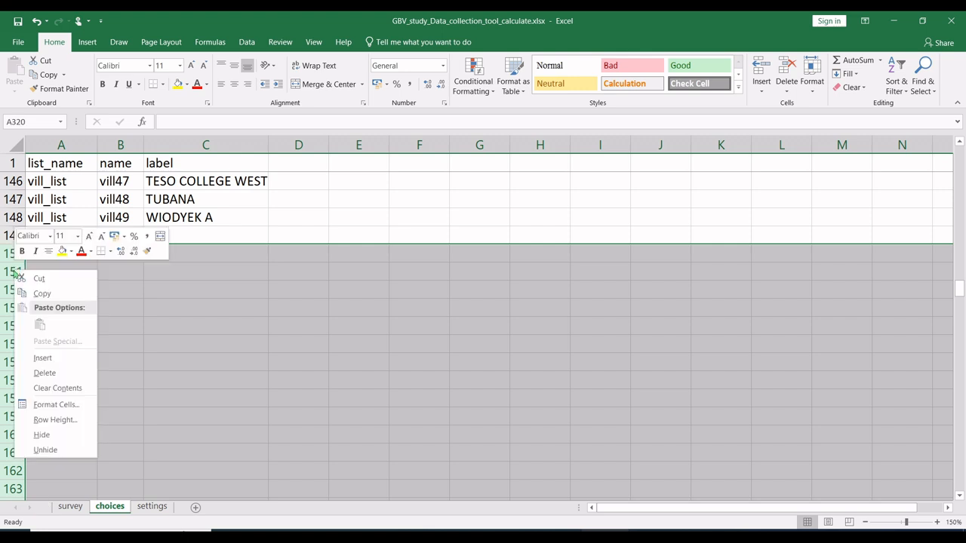
{"action": "left_click", "coordinate": [45, 371]}
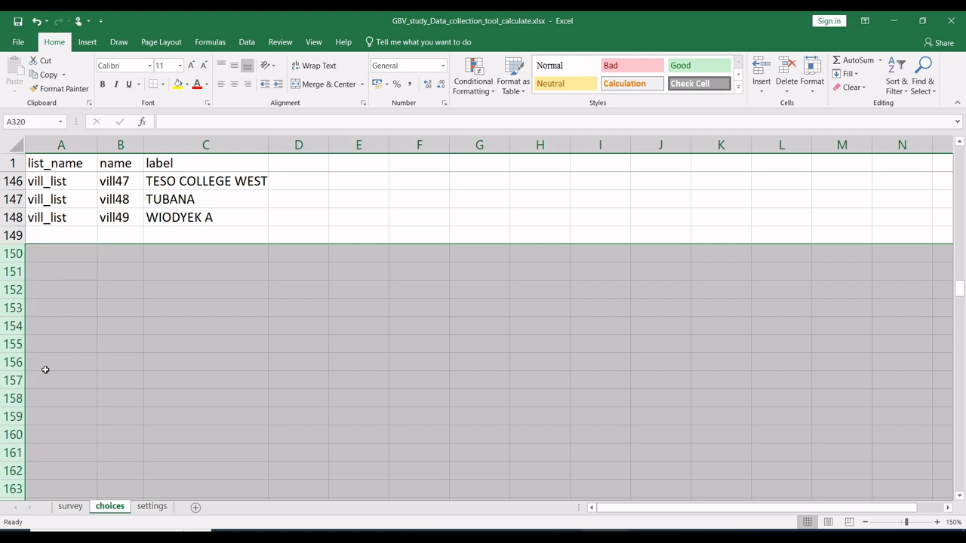
{"action": "right_click", "coordinate": [10, 343]}
{"action": "left_click", "coordinate": [47, 260]}
{"action": "left_click", "coordinate": [185, 291]}
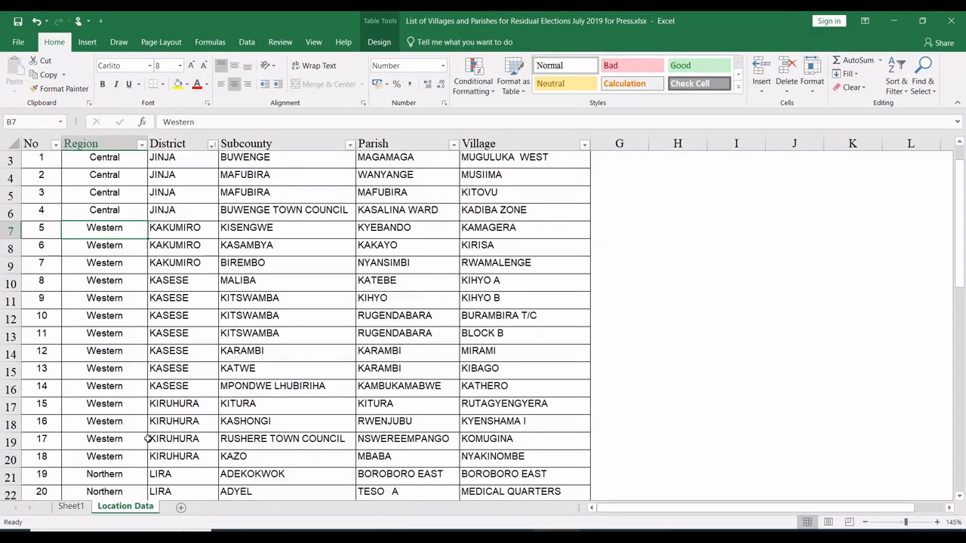
Step: Rebuild the villages workbook's pivot table rows with Region, District, Subcounty, Parish and Village nested in that order
{"action": "left_click", "coordinate": [76, 506]}
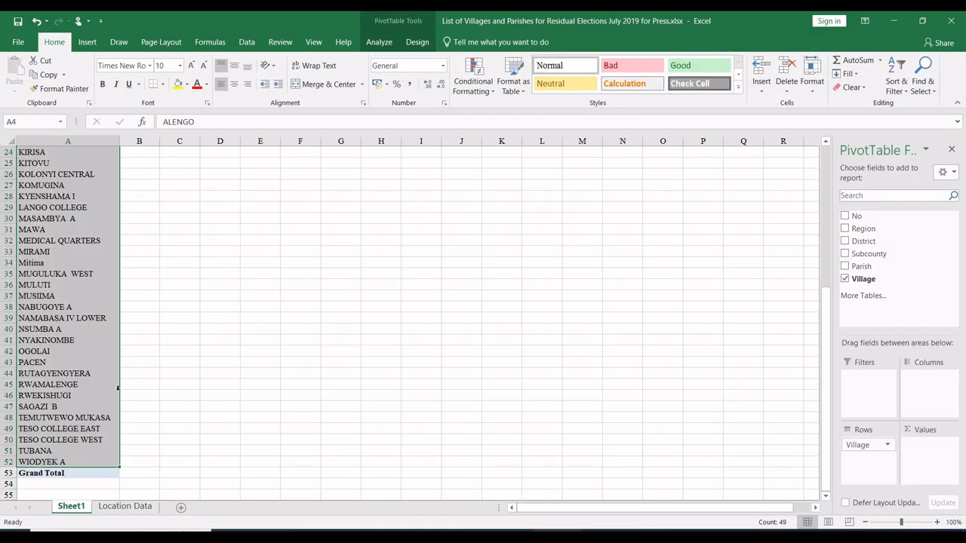
{"action": "left_click", "coordinate": [84, 336]}
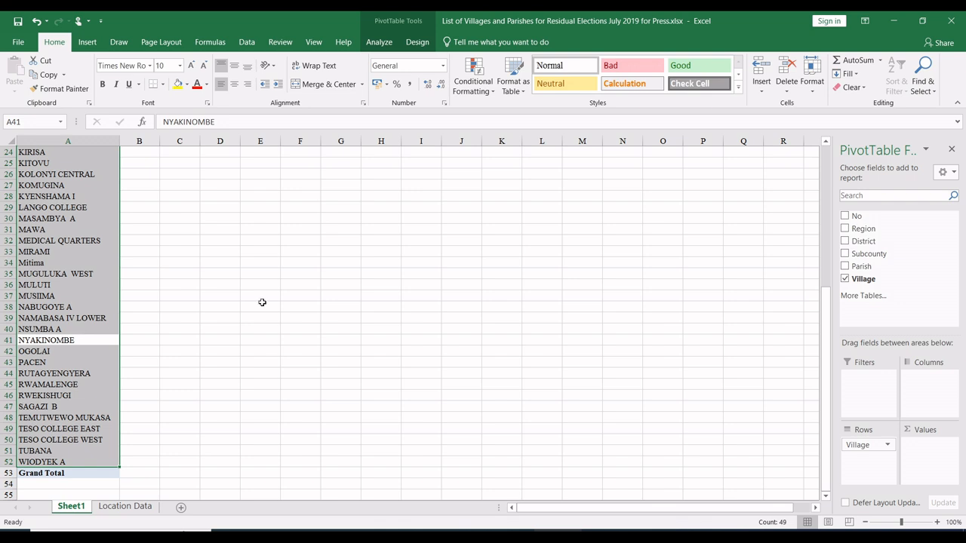
{"action": "left_click", "coordinate": [845, 279]}
{"action": "left_click", "coordinate": [845, 229]}
{"action": "left_click", "coordinate": [844, 241]}
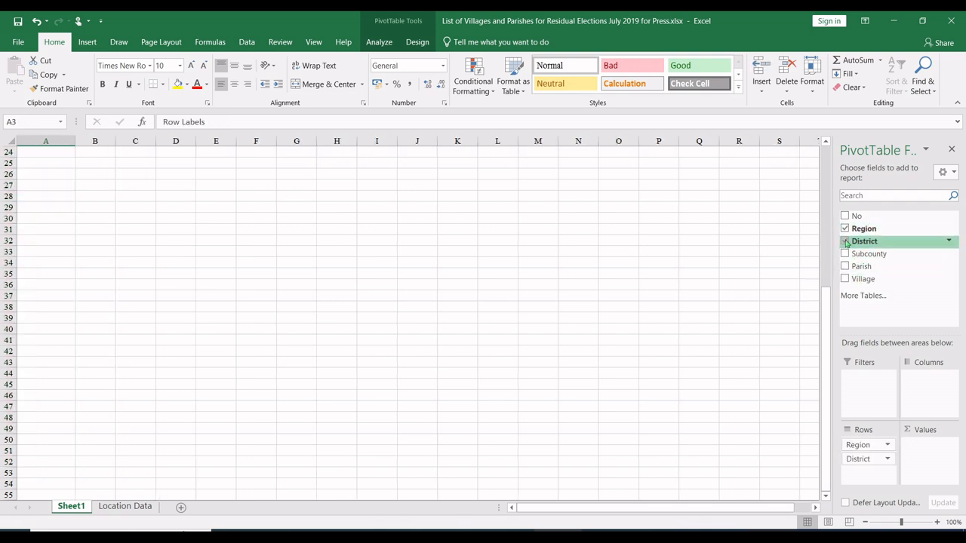
{"action": "left_click", "coordinate": [844, 253]}
{"action": "left_click", "coordinate": [844, 267]}
{"action": "left_click", "coordinate": [845, 278]}
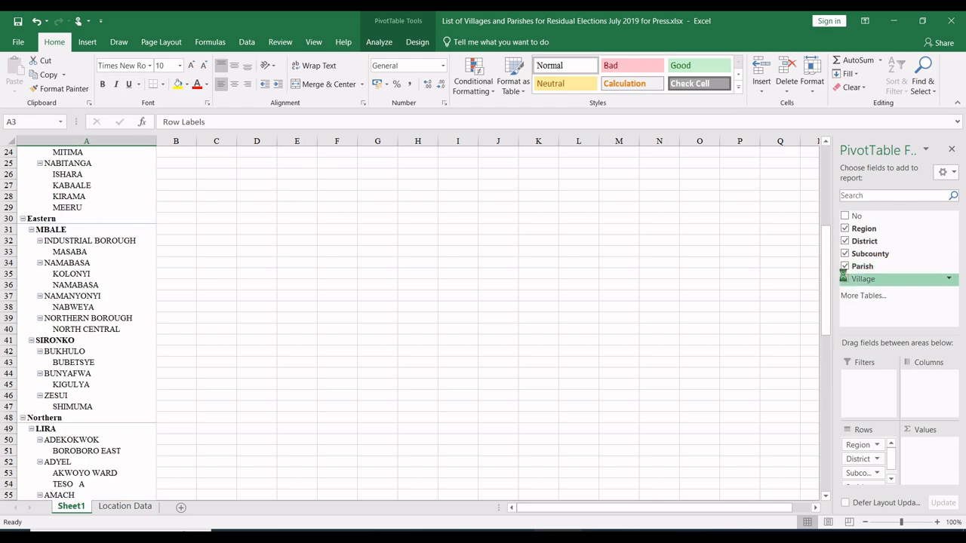
Step: Show the villages pivot table in tabular form and turn off all its subtotals
{"action": "left_click", "coordinate": [418, 43]}
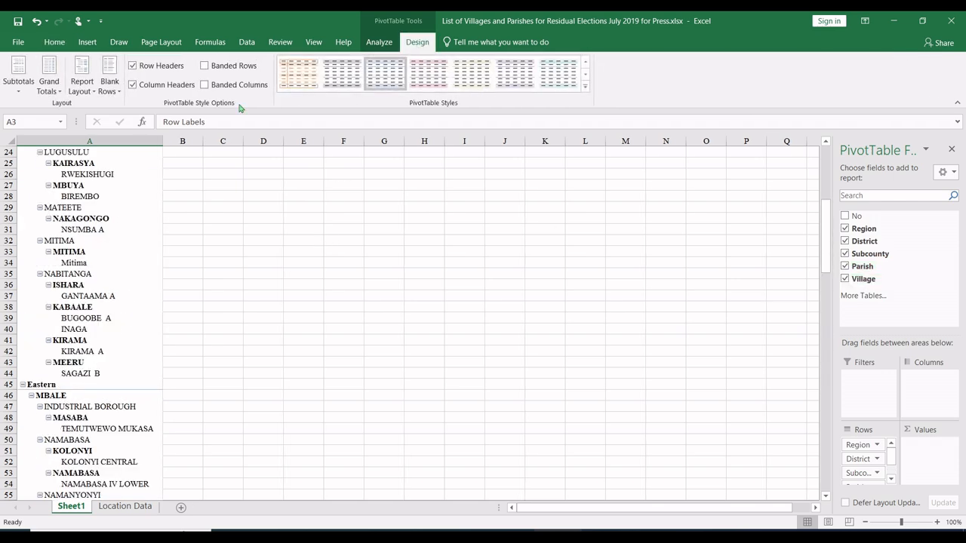
{"action": "left_click", "coordinate": [82, 83]}
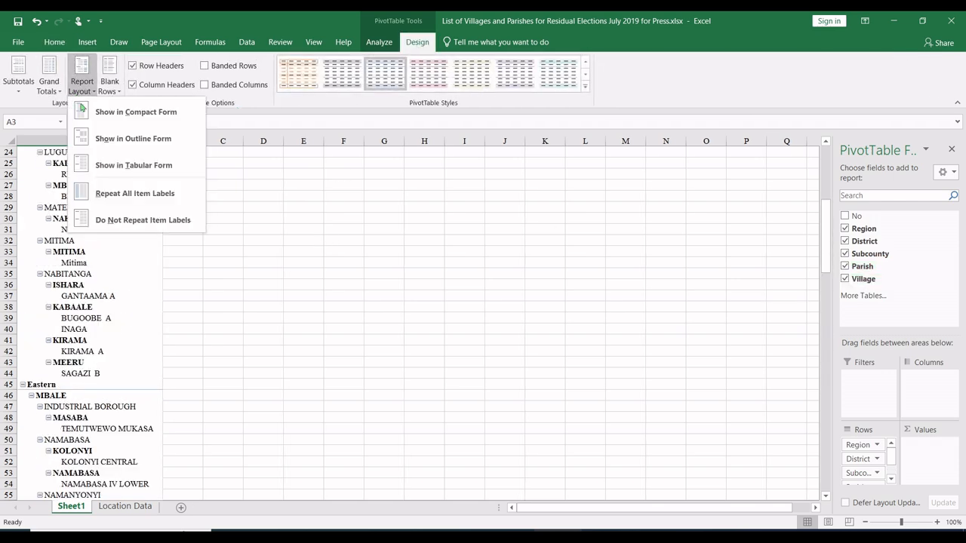
{"action": "left_click", "coordinate": [125, 166]}
{"action": "left_click", "coordinate": [19, 75]}
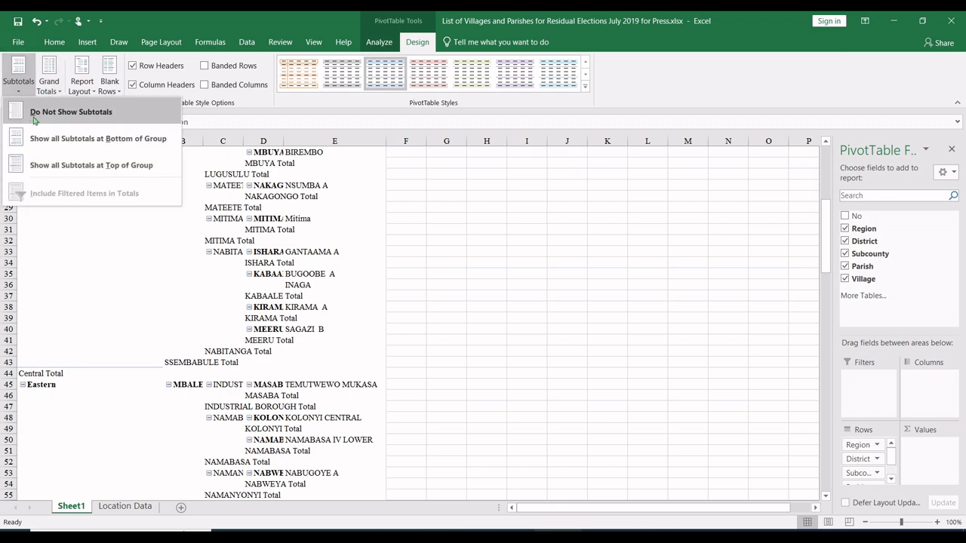
{"action": "left_click", "coordinate": [34, 113]}
{"action": "scroll", "coordinate": [230, 273], "scroll_direction": "up", "scroll_amount": 8}
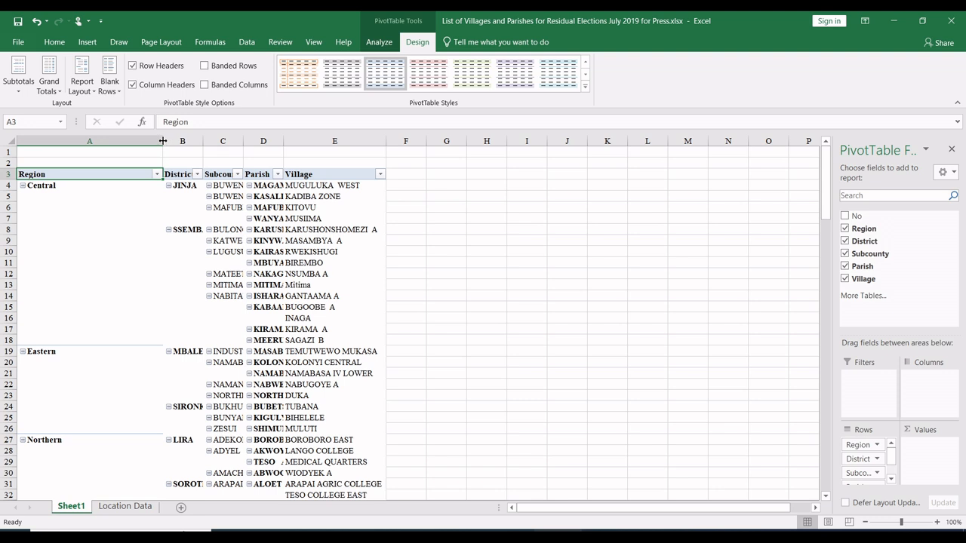
Step: Narrow the pivot table's Region column and widen its District, Subcounty and Parish columns to a common width
{"action": "left_click_drag", "start_coordinate": [163, 142], "coordinate": [243, 141]}
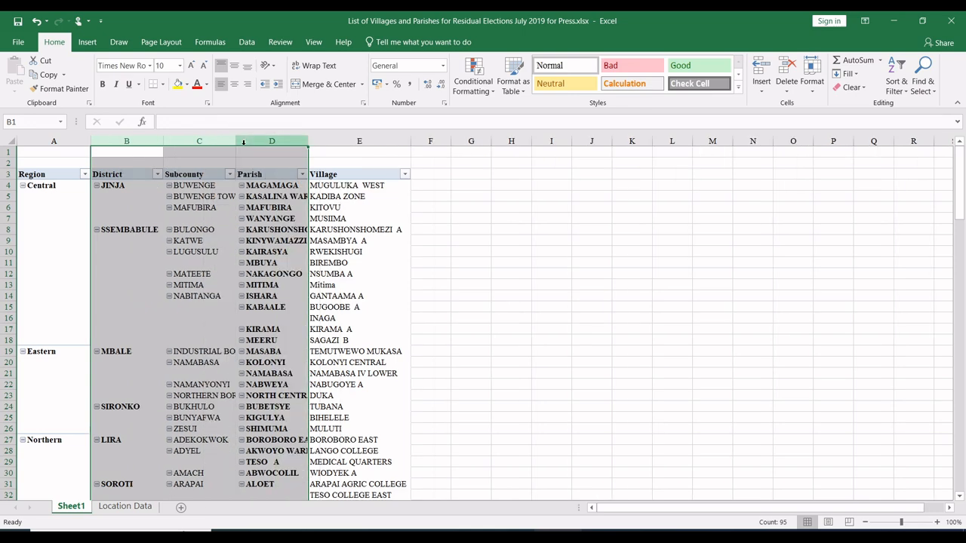
{"action": "left_click", "coordinate": [211, 229]}
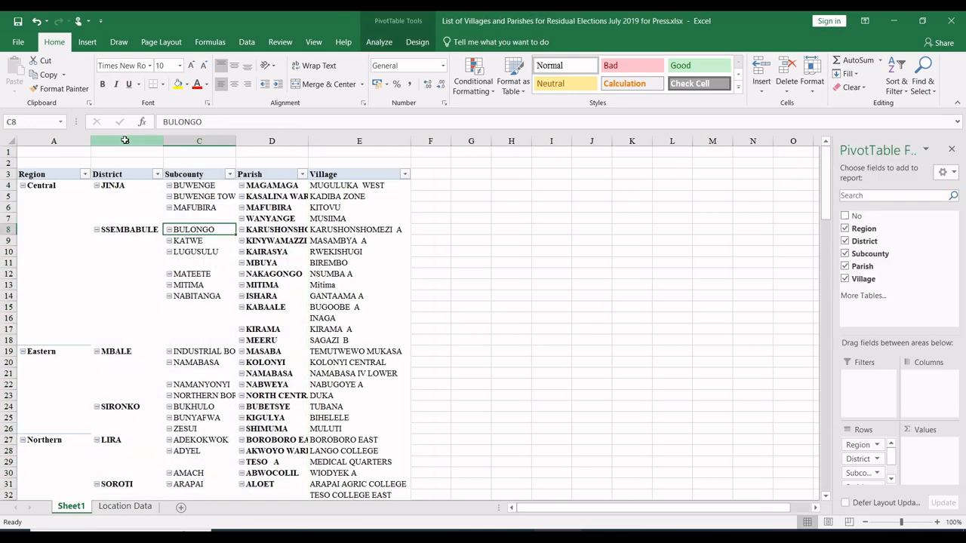
{"action": "left_click_drag", "start_coordinate": [125, 141], "coordinate": [323, 141]}
{"action": "left_click", "coordinate": [295, 230]}
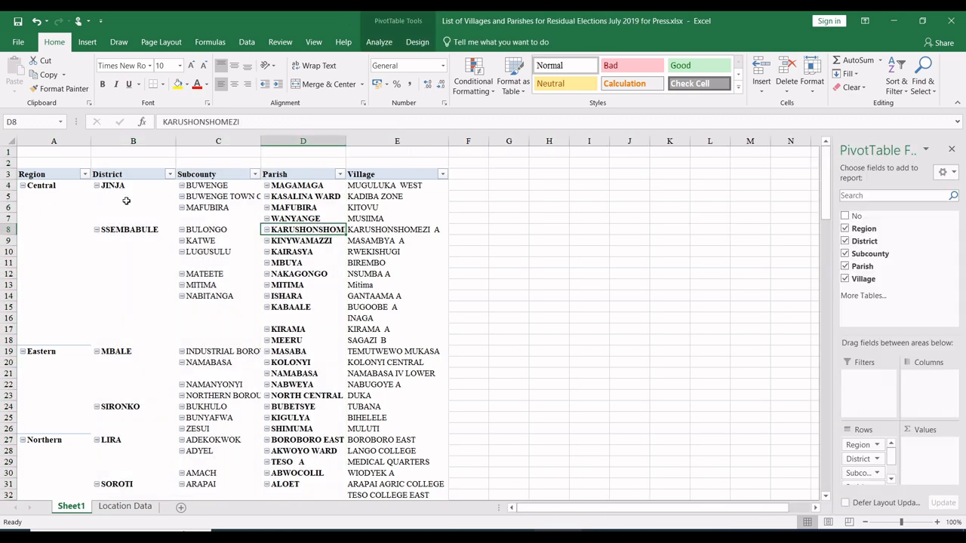
Step: Repeat all item labels in the pivot table so every village row carries its region, district, subcounty and parish
{"action": "left_click", "coordinate": [72, 207]}
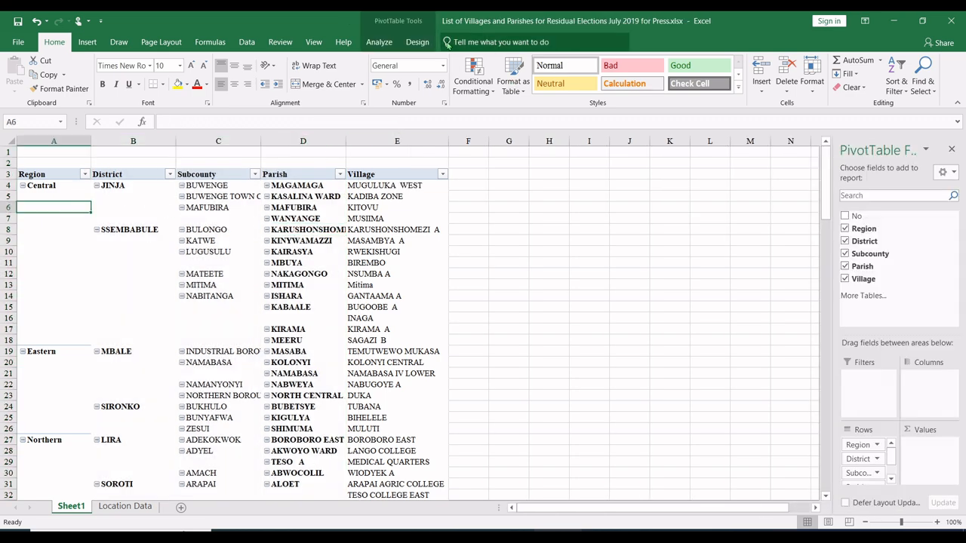
{"action": "left_click", "coordinate": [420, 43]}
{"action": "left_click", "coordinate": [82, 76]}
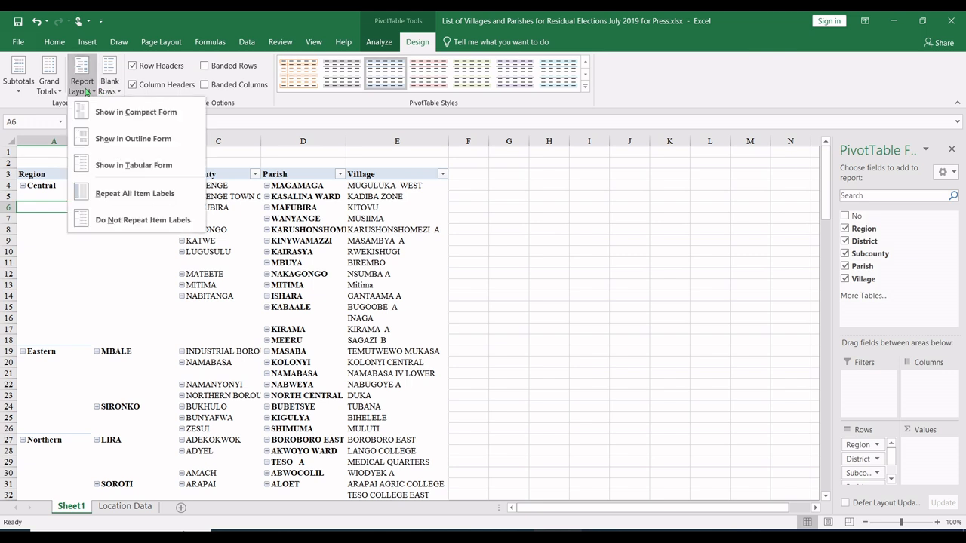
{"action": "left_click", "coordinate": [94, 194]}
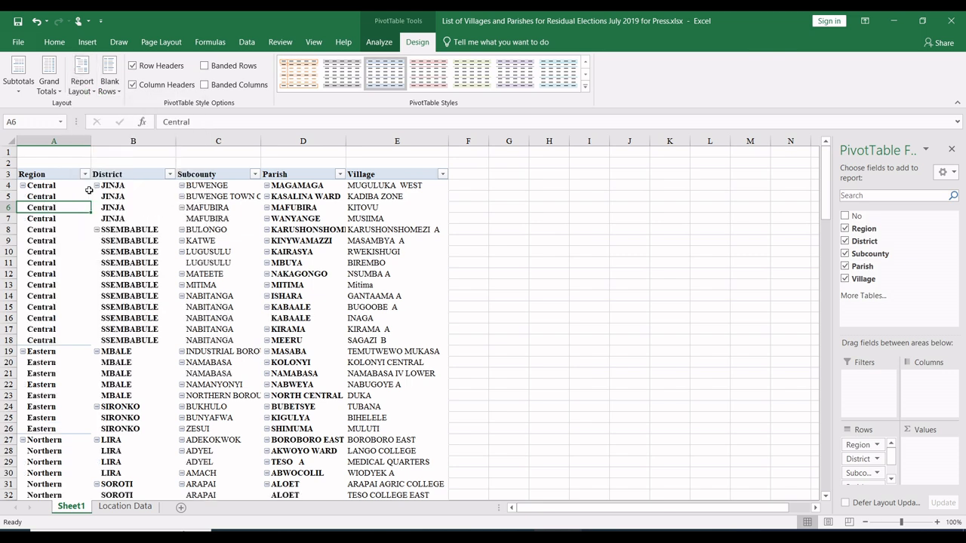
{"action": "left_click", "coordinate": [157, 297]}
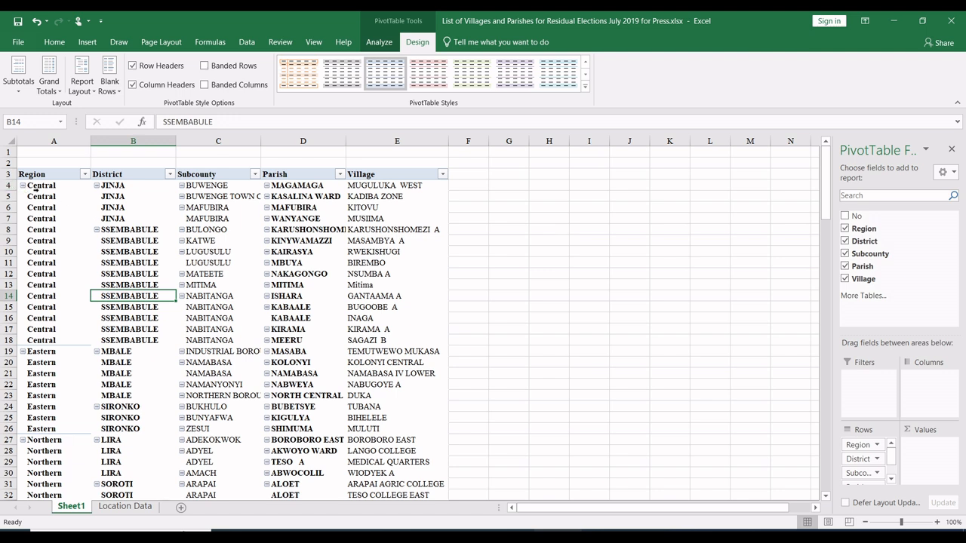
{"action": "left_click_drag", "start_coordinate": [45, 187], "coordinate": [42, 342]}
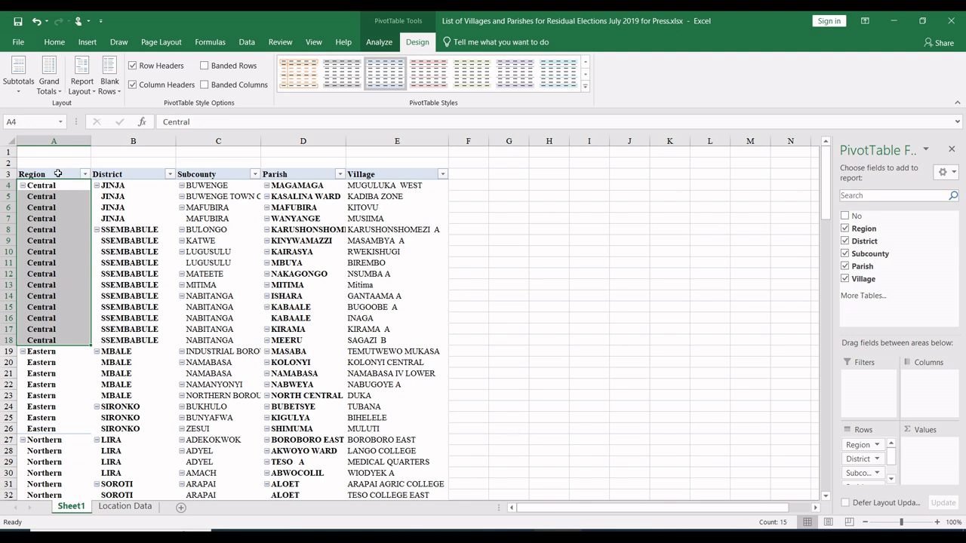
Step: Copy the pivot's Region, District, Subcounty and Parish headers and paste them as values into the GBV study workbook's choices sheet from D1
{"action": "left_click_drag", "start_coordinate": [57, 174], "coordinate": [190, 173]}
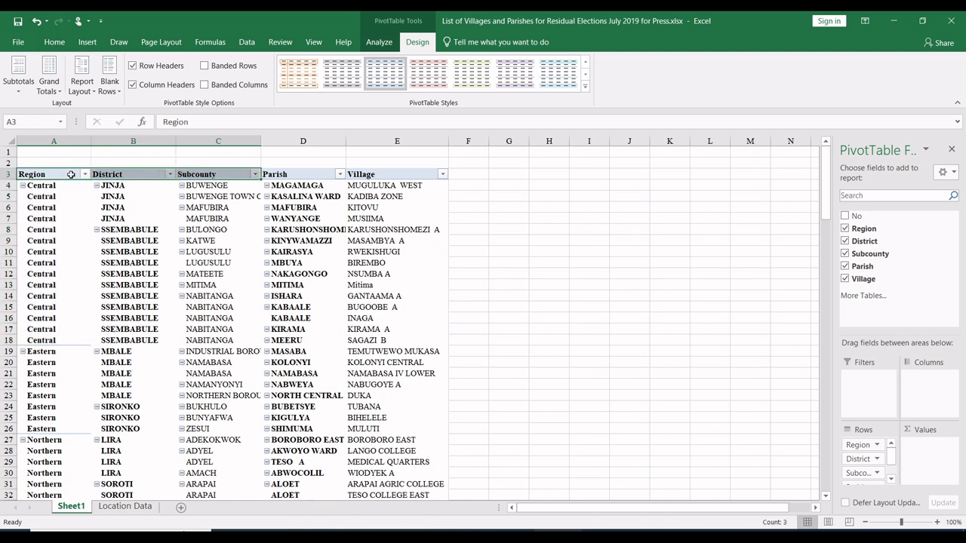
{"action": "left_click_drag", "start_coordinate": [59, 174], "coordinate": [263, 175]}
{"action": "key", "text": "ctrl+c"}
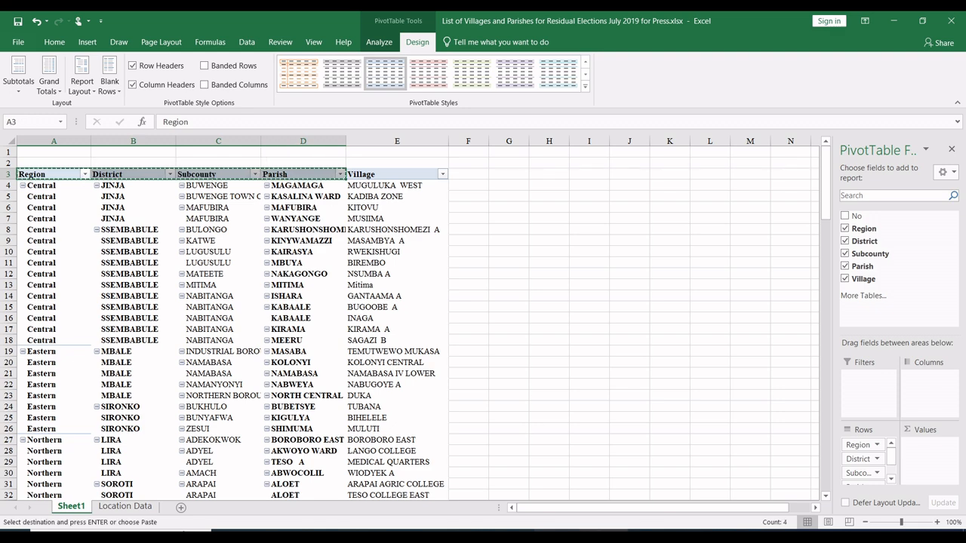
{"action": "mouse_move", "coordinate": [581, 536]}
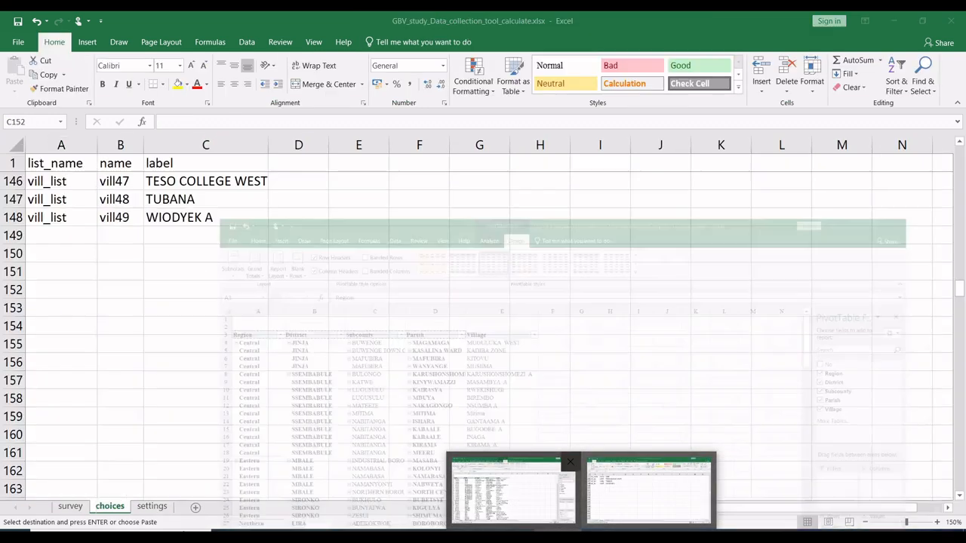
{"action": "left_click", "coordinate": [649, 490]}
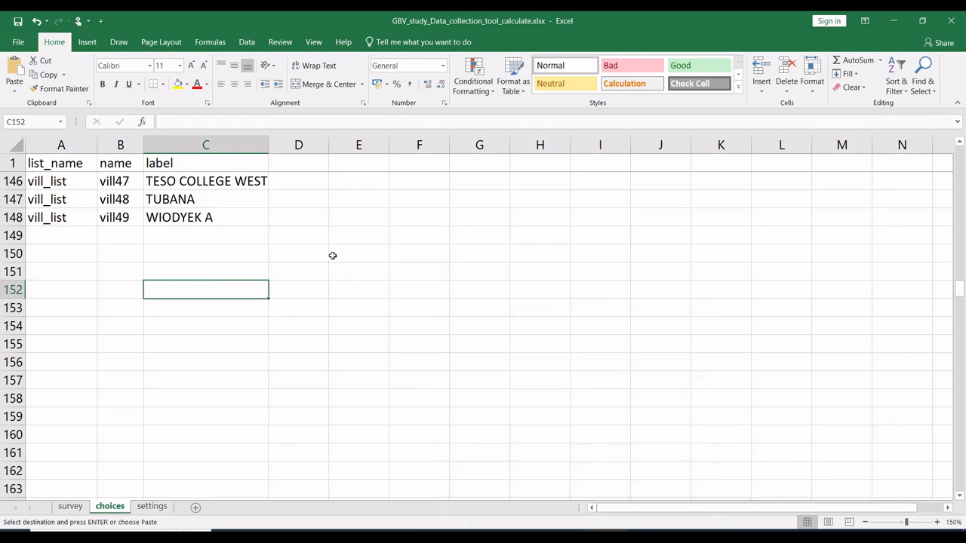
{"action": "scroll", "coordinate": [332, 256], "scroll_direction": "up", "scroll_amount": 20}
{"action": "left_click", "coordinate": [308, 167]}
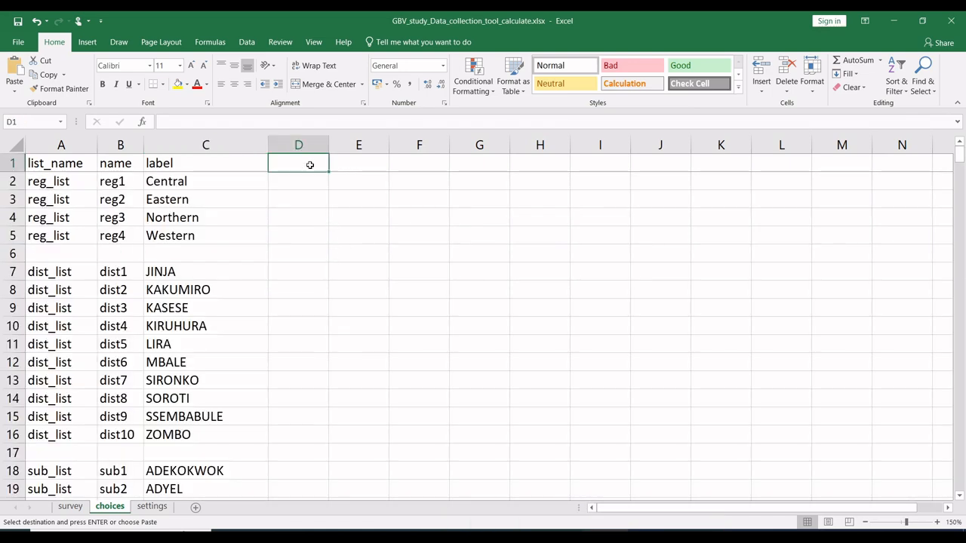
{"action": "right_click", "coordinate": [308, 167]}
{"action": "left_click", "coordinate": [355, 220]}
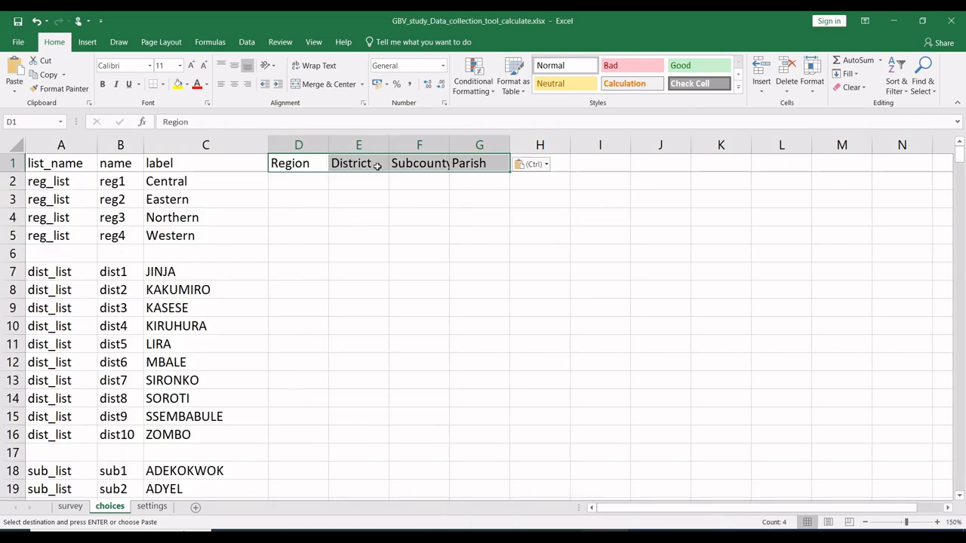
Step: Rename the Subcounty header in F1 of the choices sheet as Sub_county and fit column F to its contents
{"action": "left_click", "coordinate": [417, 163]}
{"action": "double_click", "coordinate": [416, 163]}
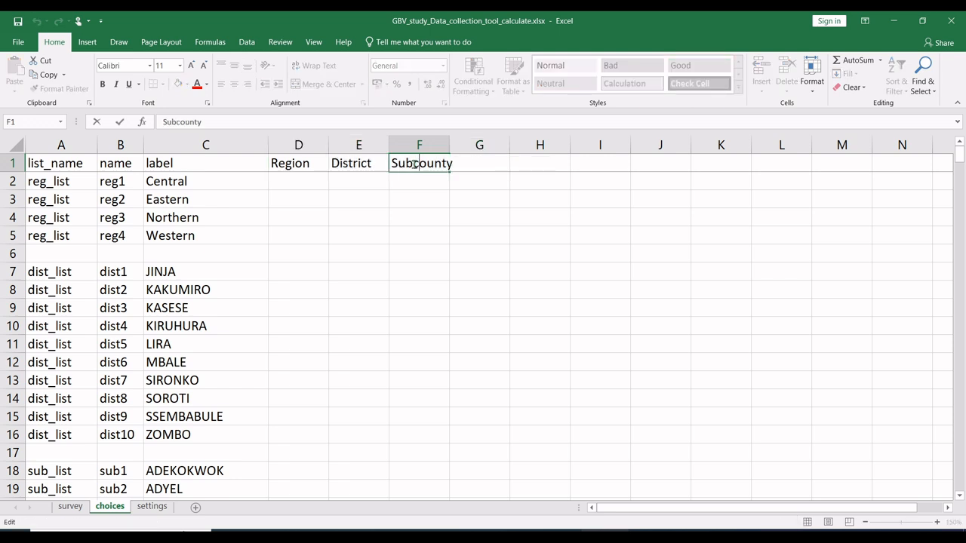
{"action": "key", "text": "BackSpace"}
{"action": "type", "text": "_"}
{"action": "left_click", "coordinate": [441, 194]}
{"action": "double_click", "coordinate": [407, 164]}
{"action": "type", "text": "b"}
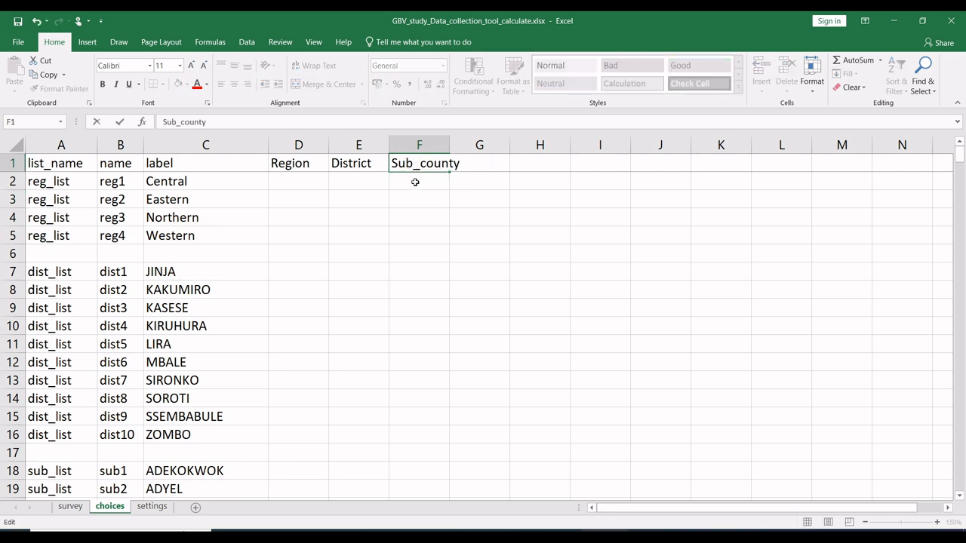
{"action": "left_click", "coordinate": [416, 183]}
{"action": "double_click", "coordinate": [450, 144]}
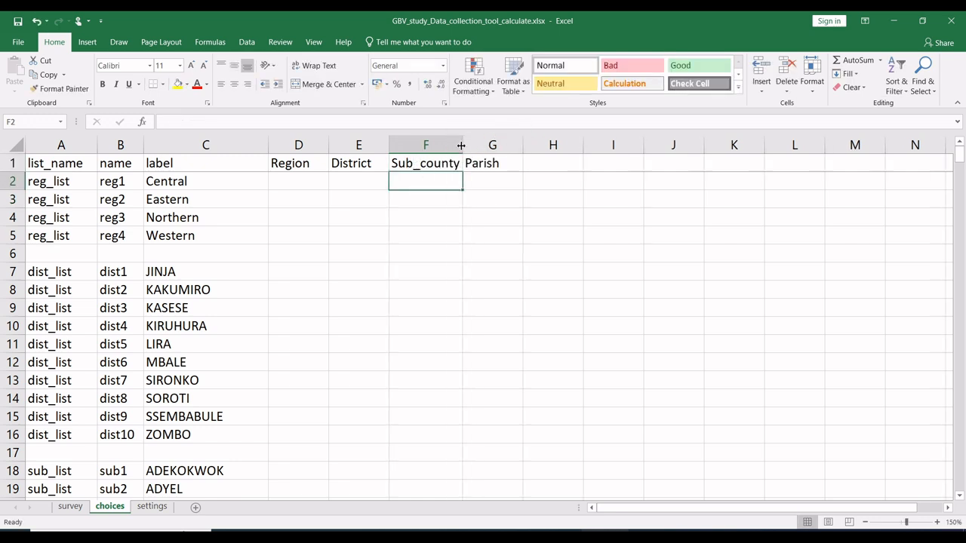
{"action": "left_click", "coordinate": [498, 165]}
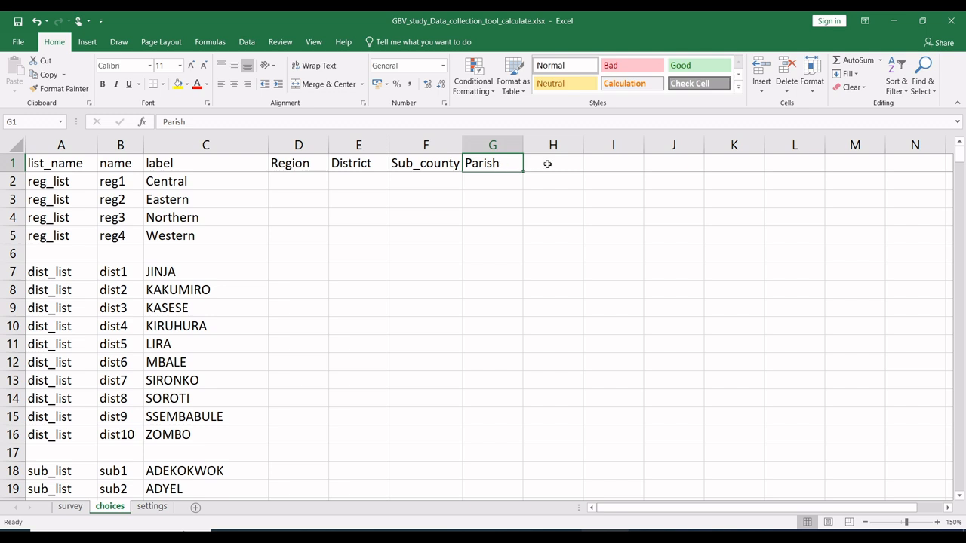
{"action": "left_click", "coordinate": [549, 164]}
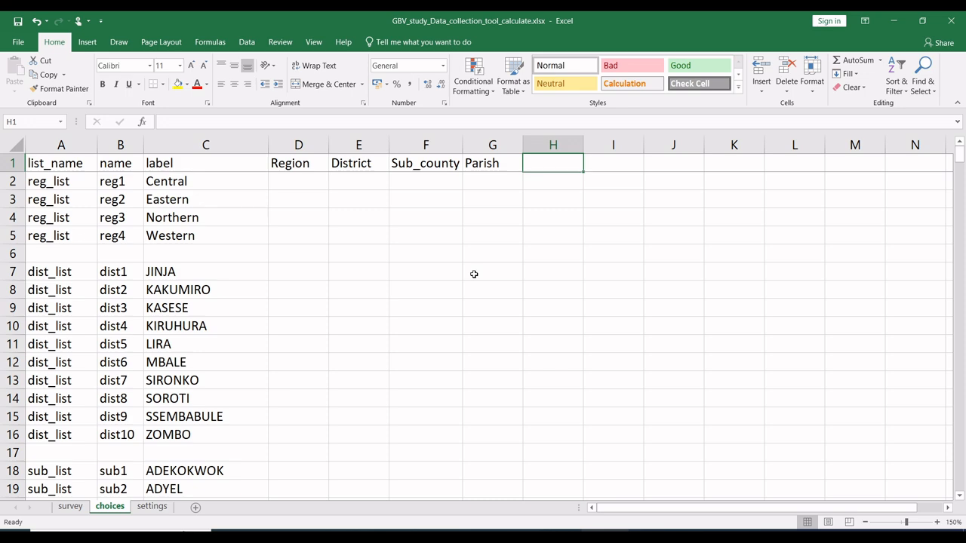
Step: Arrange the GBV study and villages workbooks side by side and close the PivotTable field list
{"action": "key", "text": "super+Left"}
{"action": "left_click", "coordinate": [583, 173]}
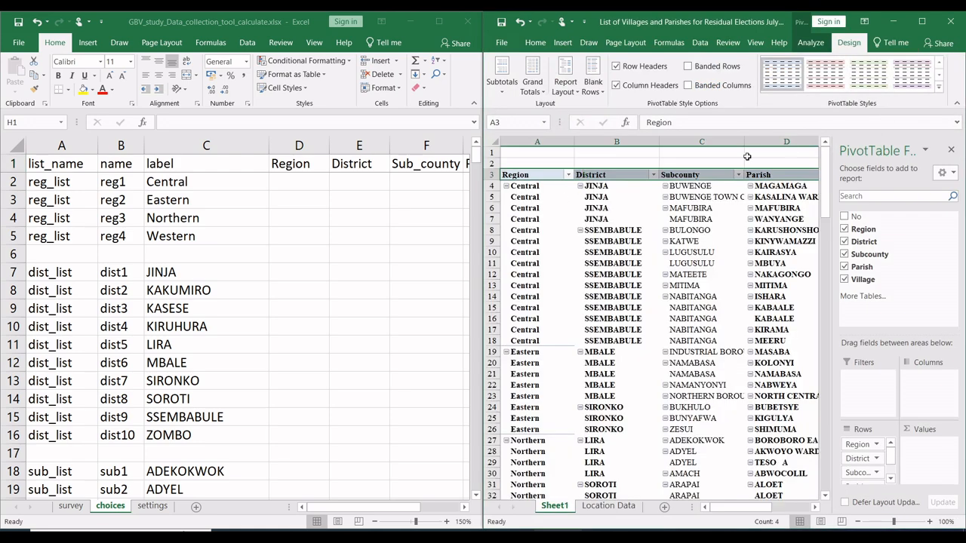
{"action": "left_click", "coordinate": [952, 150]}
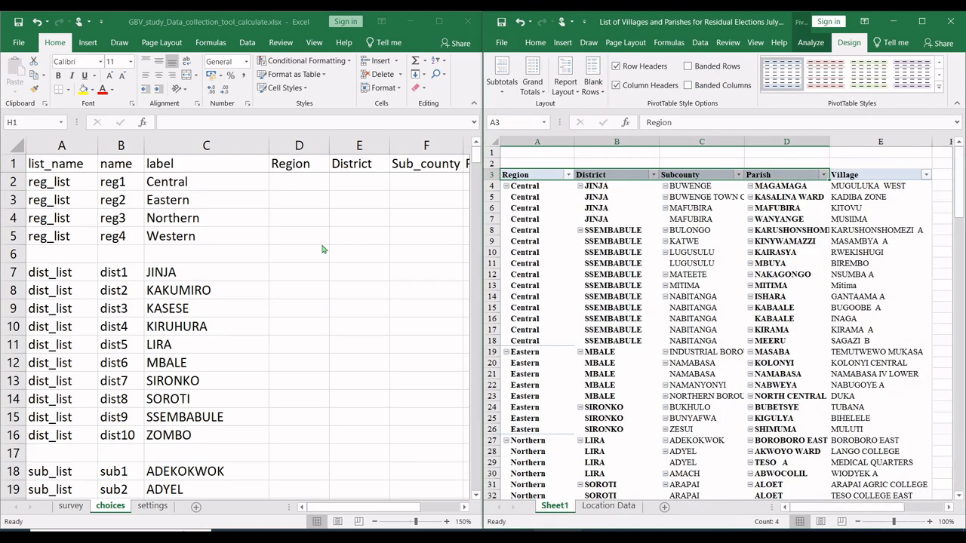
Step: Copy the region name reg1 from B2 into D7 as the Region of the JINJA district choice
{"action": "left_click", "coordinate": [215, 272]}
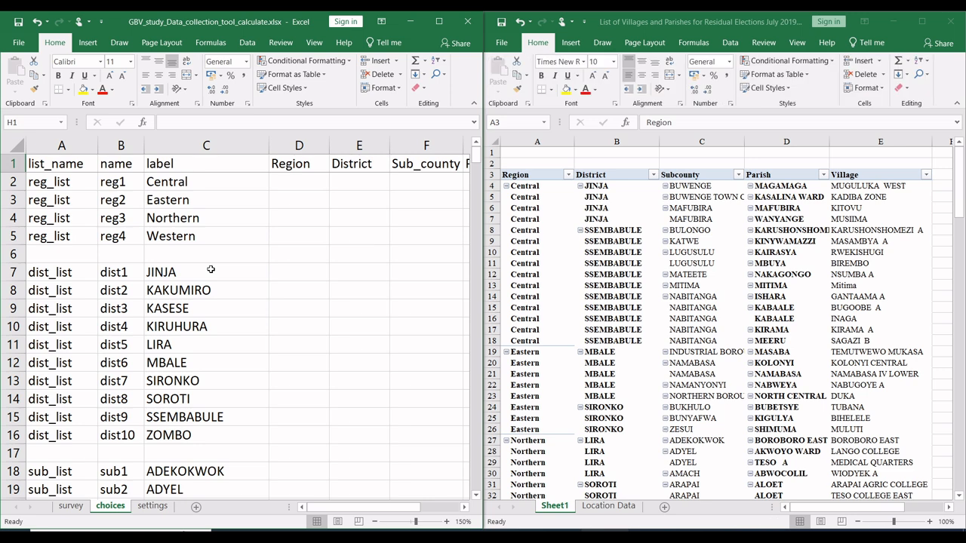
{"action": "left_click", "coordinate": [196, 272]}
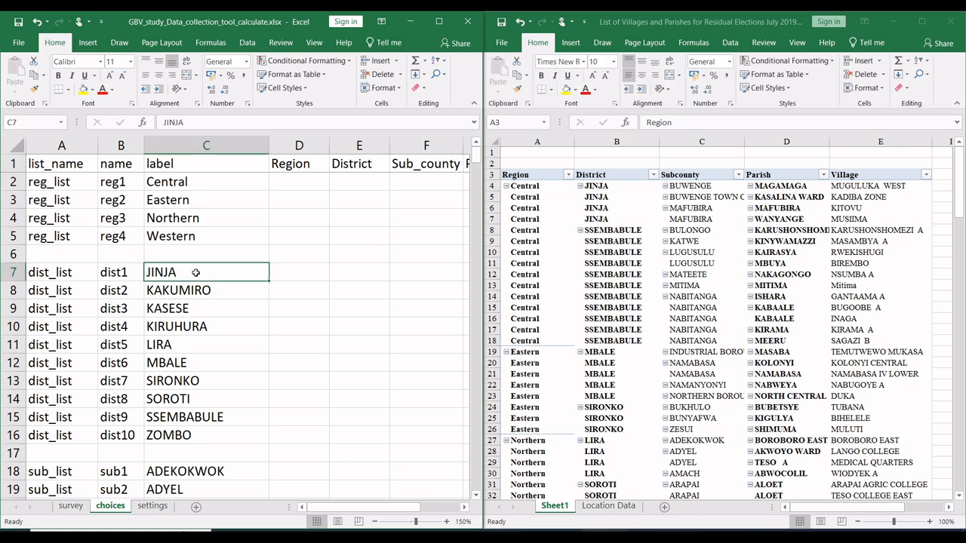
{"action": "left_click", "coordinate": [123, 182]}
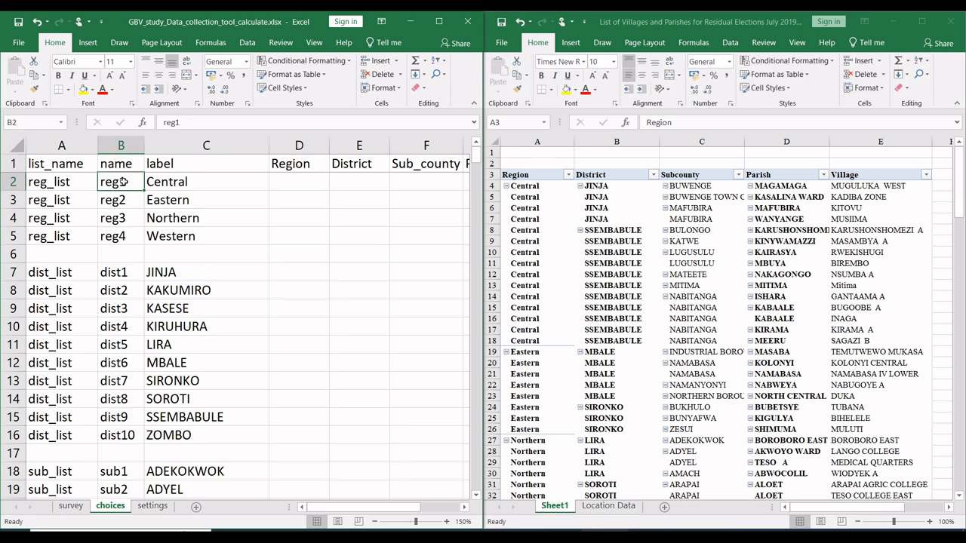
{"action": "key", "text": "ctrl+c"}
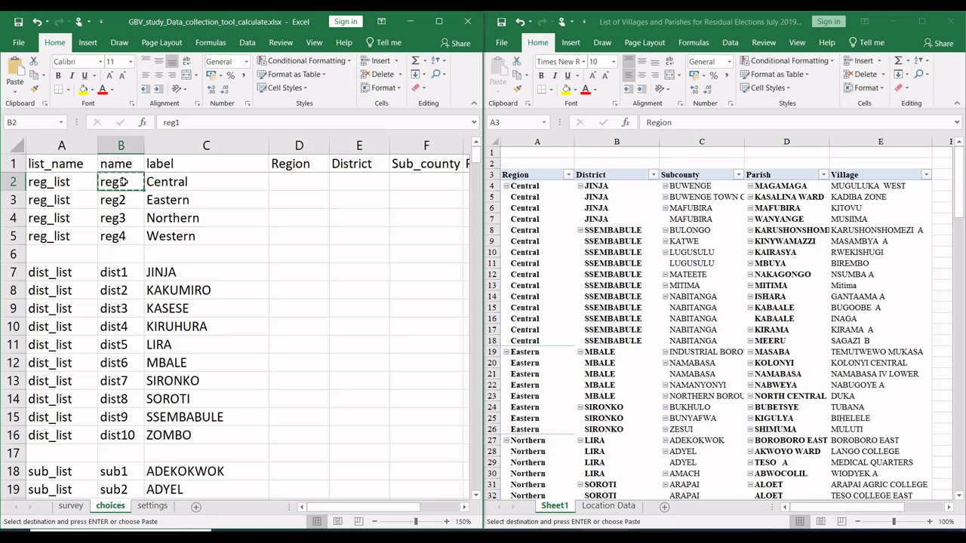
{"action": "left_click", "coordinate": [290, 273]}
{"action": "key", "text": "ctrl+v"}
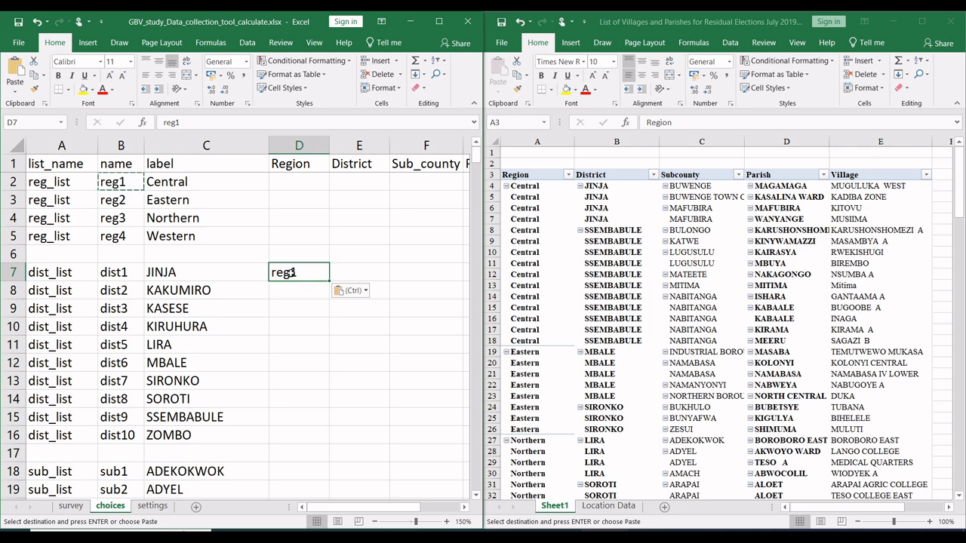
Step: Copy reg1 from D7 into D15 as the Region of the SSEMBABULE district choice
{"action": "key", "text": "ctrl+c"}
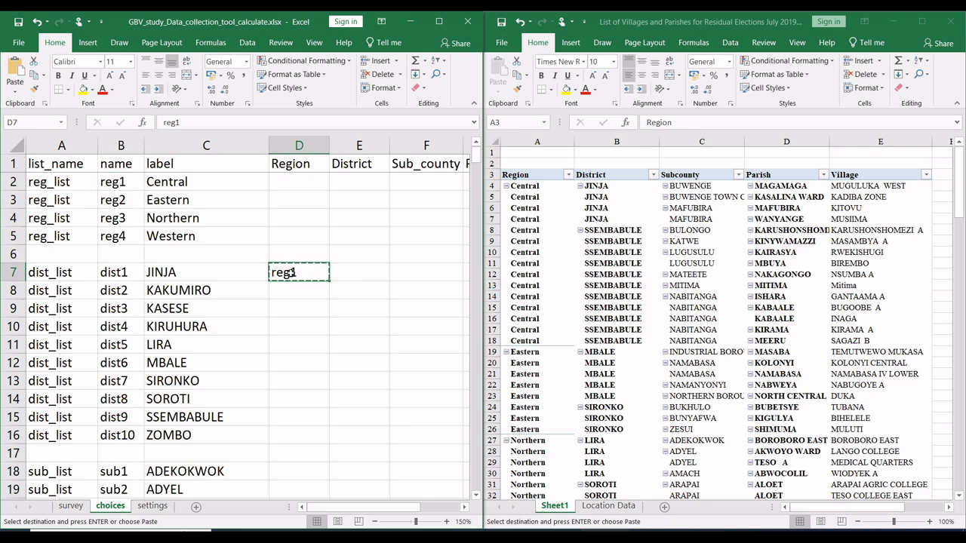
{"action": "left_click", "coordinate": [290, 417]}
{"action": "key", "text": "ctrl+v"}
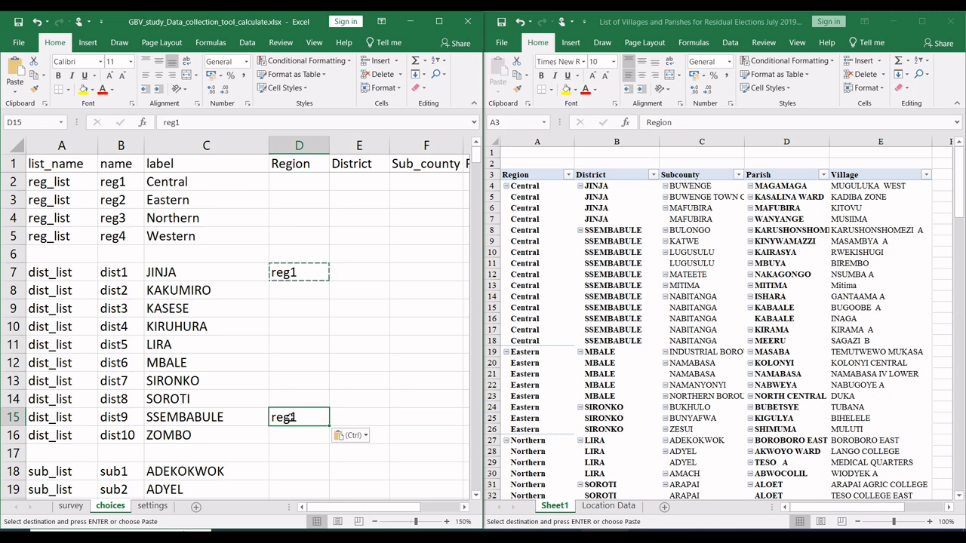
Step: Check the Eastern districts in the villages pivot and copy reg2 from B3 into the Region cells of MBALE and SIRONKO, D12 and D13
{"action": "key", "text": "alt+Tab"}
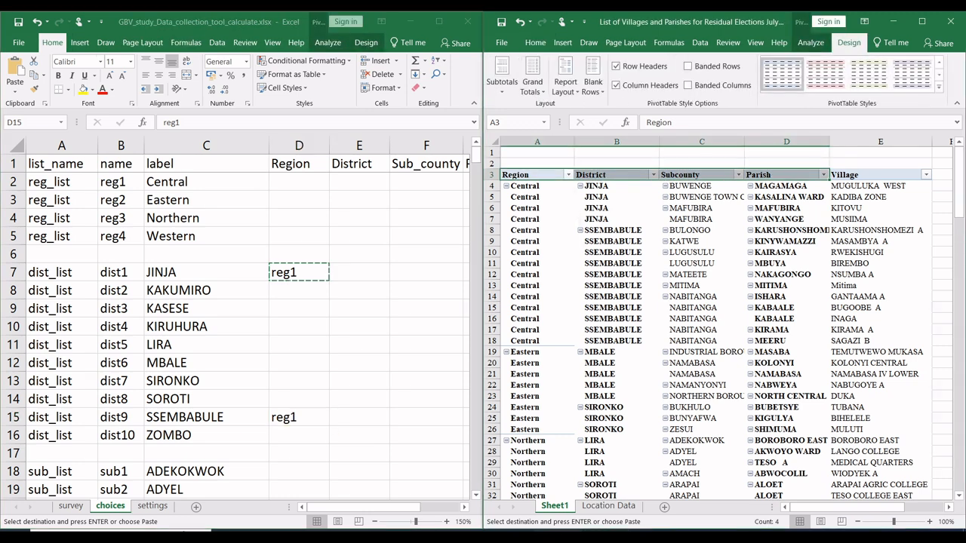
{"action": "left_click", "coordinate": [612, 346]}
{"action": "left_click", "coordinate": [589, 355]}
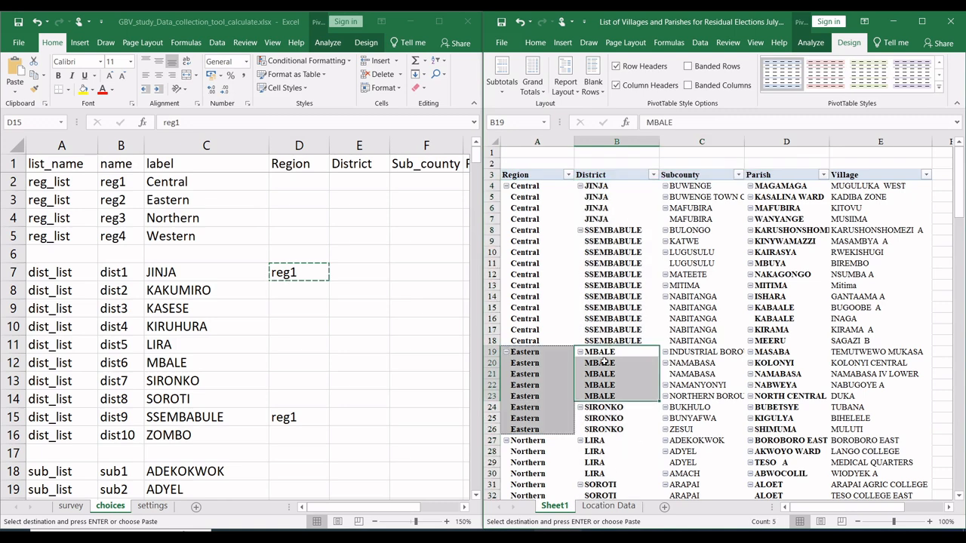
{"action": "left_click", "coordinate": [604, 408]}
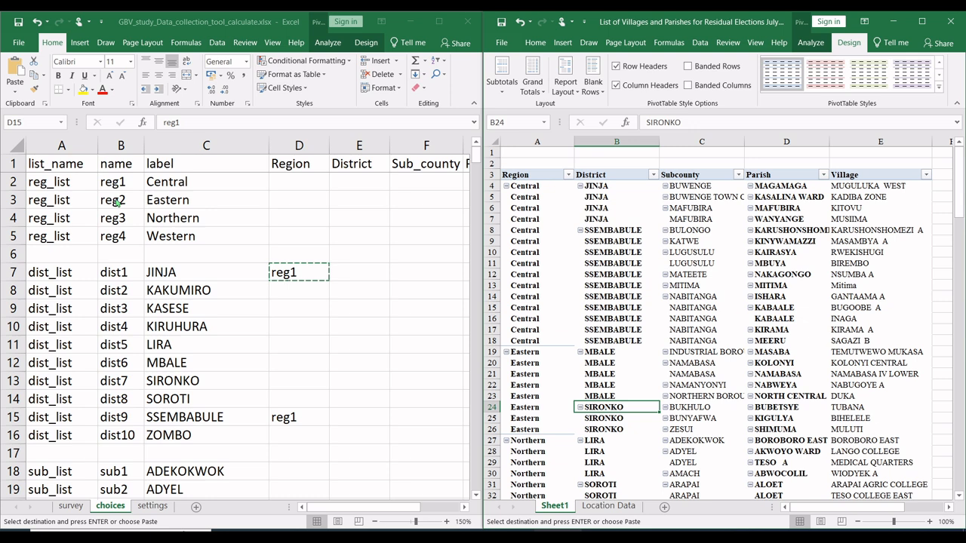
{"action": "left_click", "coordinate": [117, 200]}
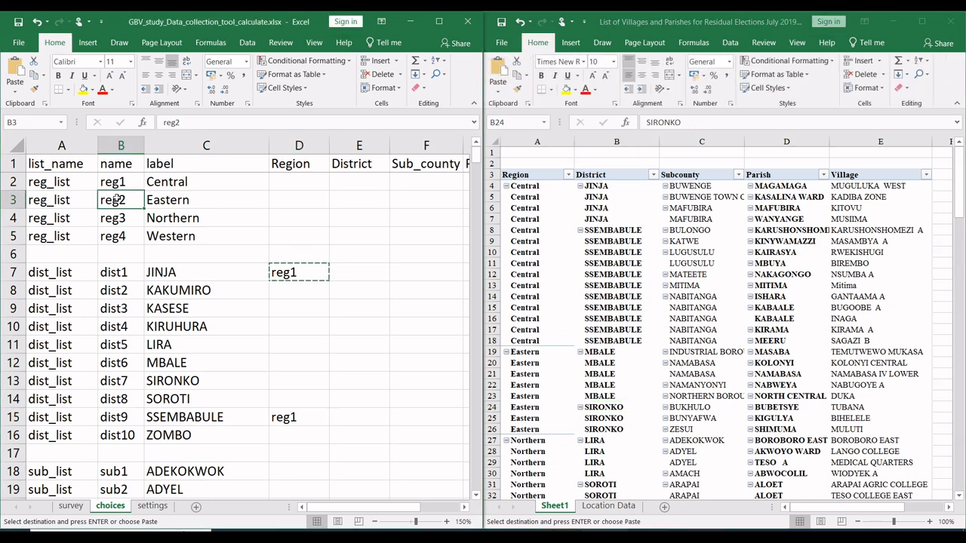
{"action": "key", "text": "ctrl+c"}
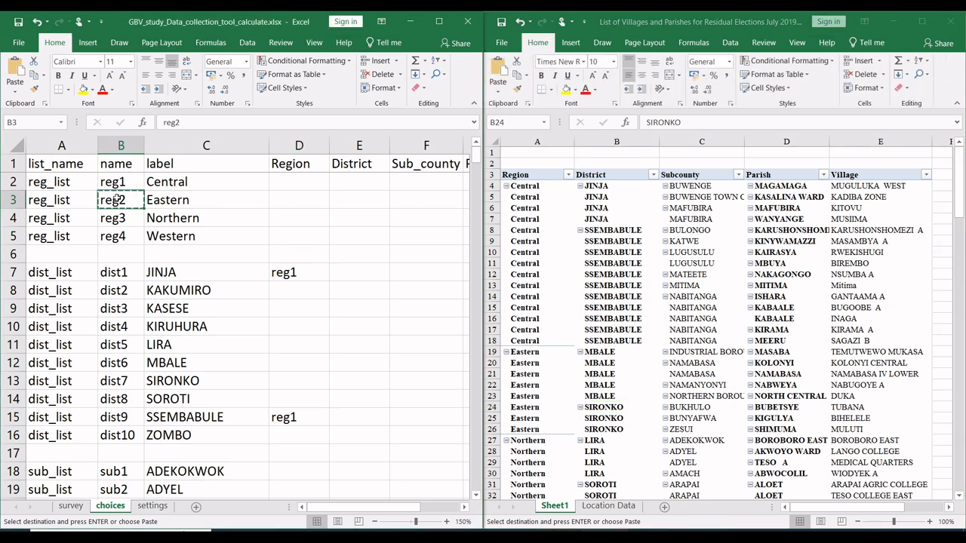
{"action": "left_click", "coordinate": [306, 361]}
{"action": "key", "text": "ctrl+v"}
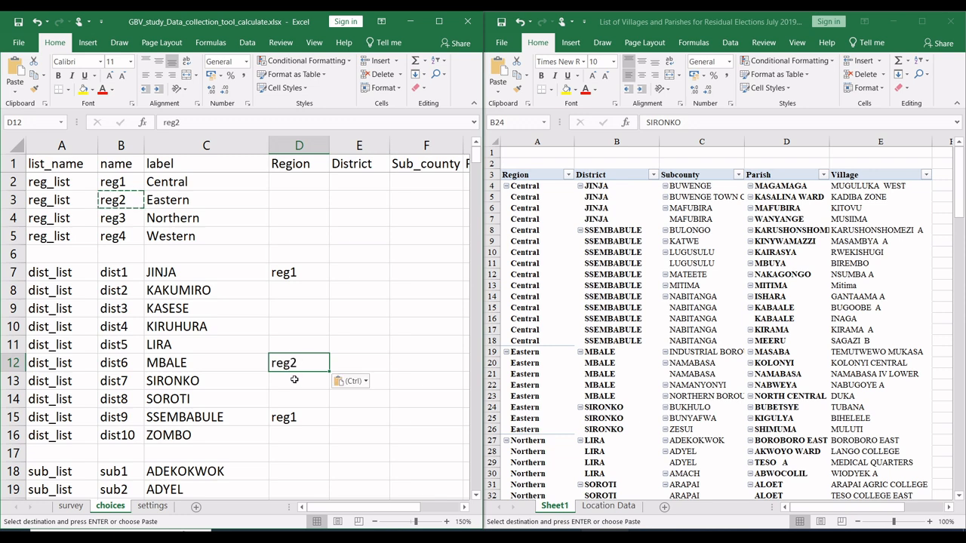
{"action": "left_click", "coordinate": [296, 381]}
{"action": "key", "text": "ctrl+v"}
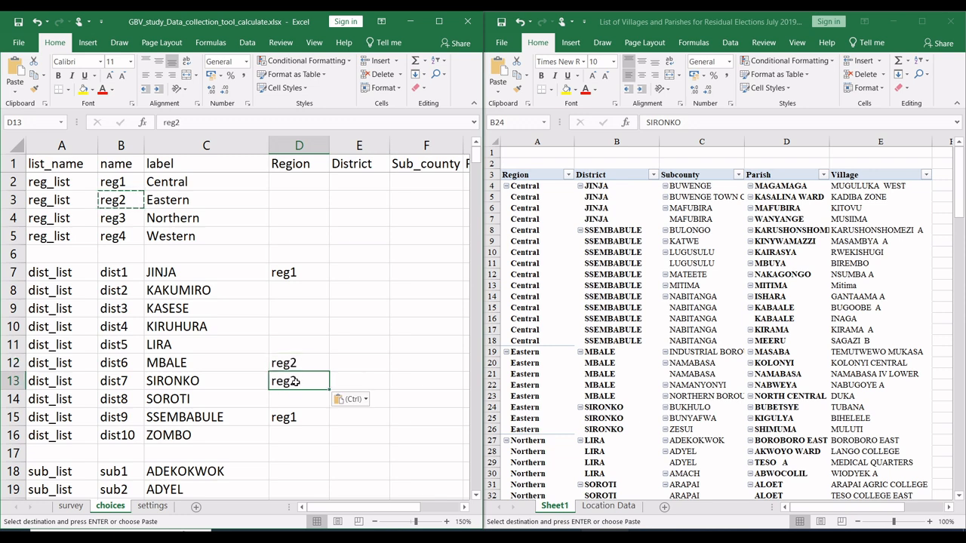
Step: Check the Northern districts in the pivot and copy reg3 from B4 into the Region cells of LIRA, SOROTI and ZOMBO
{"action": "left_click", "coordinate": [297, 341]}
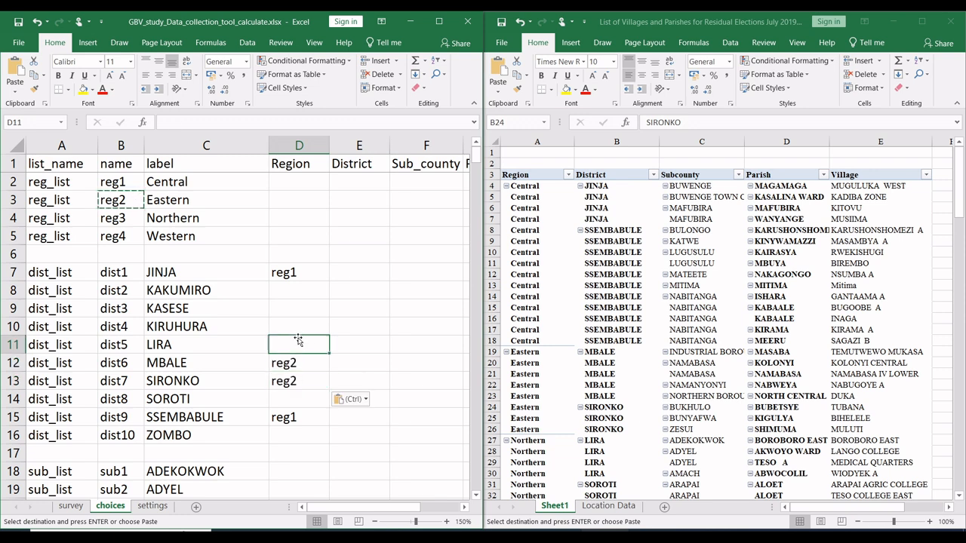
{"action": "left_click", "coordinate": [587, 406]}
{"action": "left_click_drag", "start_coordinate": [961, 183], "coordinate": [963, 230]}
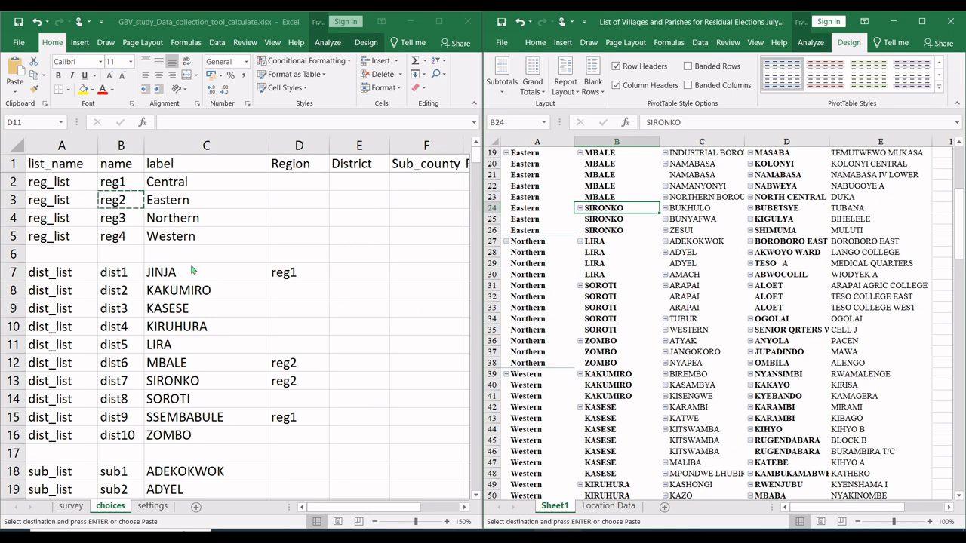
{"action": "left_click", "coordinate": [123, 218]}
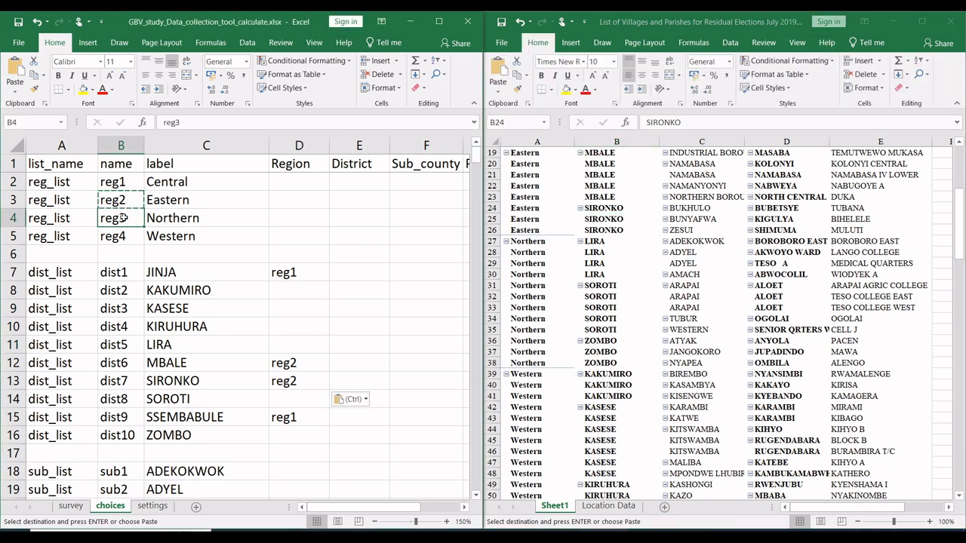
{"action": "key", "text": "ctrl+c"}
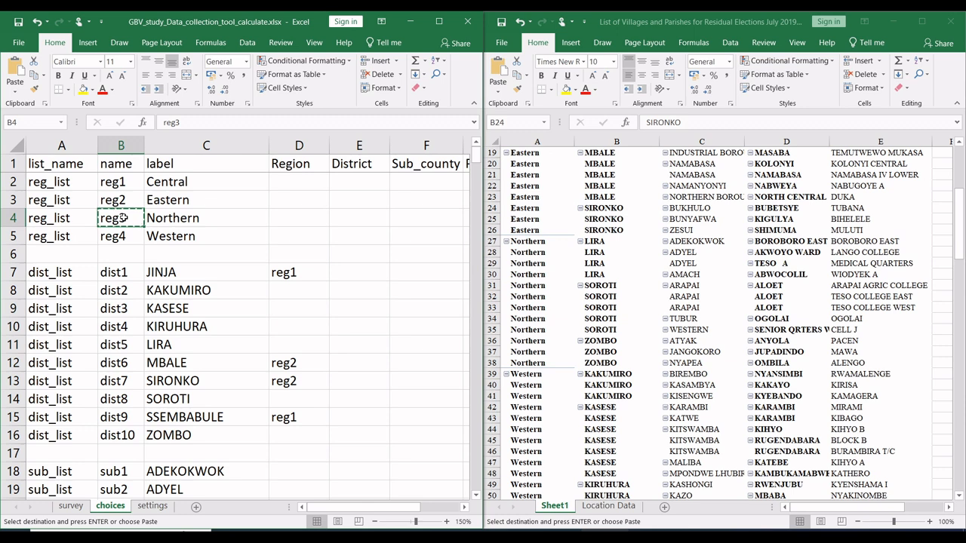
{"action": "left_click", "coordinate": [303, 343]}
{"action": "key", "text": "ctrl+v"}
{"action": "left_click", "coordinate": [298, 400]}
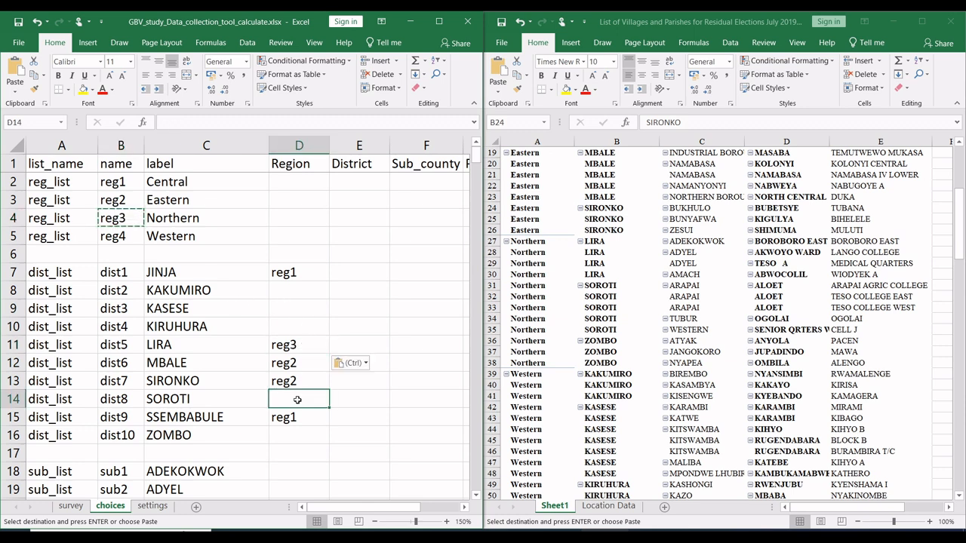
{"action": "key", "text": "ctrl+v"}
{"action": "left_click", "coordinate": [294, 435]}
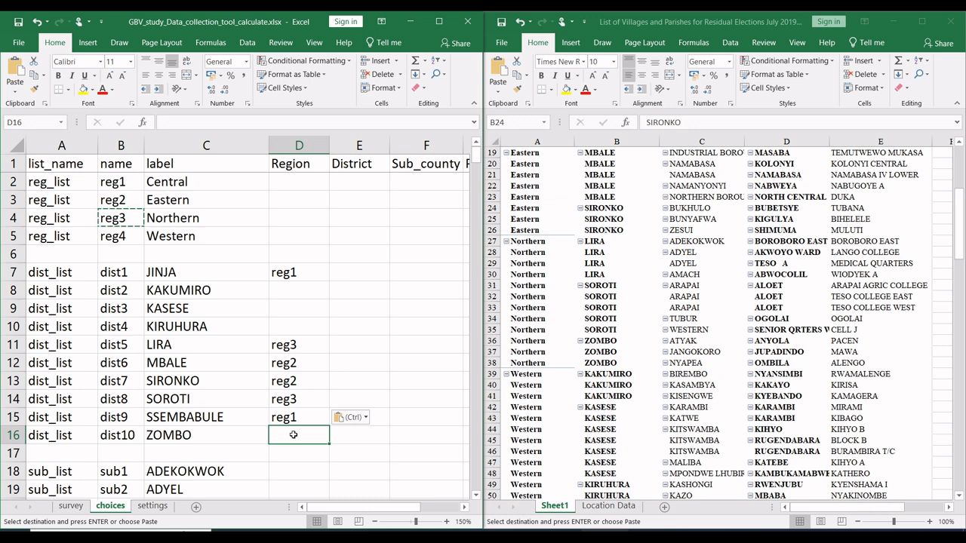
{"action": "key", "text": "ctrl+v"}
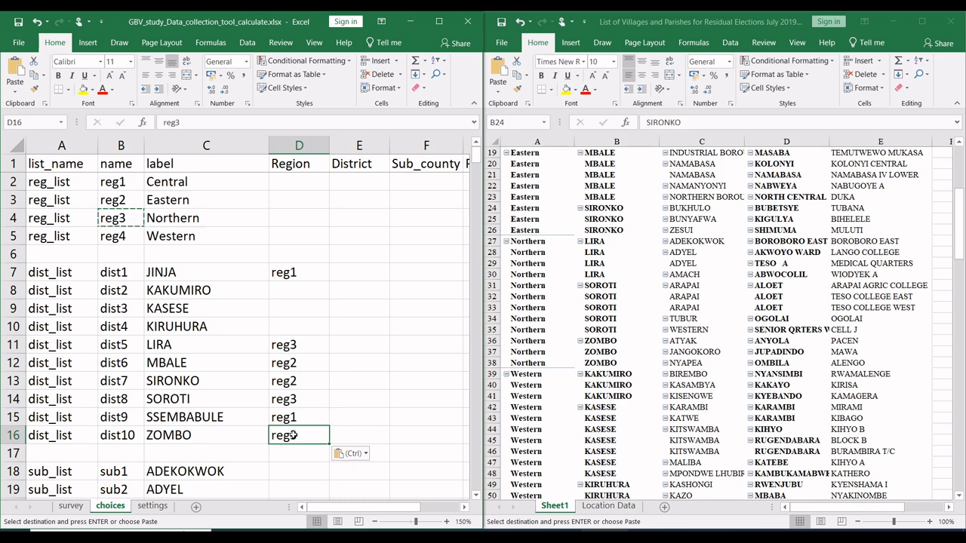
{"action": "left_click", "coordinate": [133, 244]}
{"action": "left_click", "coordinate": [134, 251]}
{"action": "key", "text": "ctrl+c"}
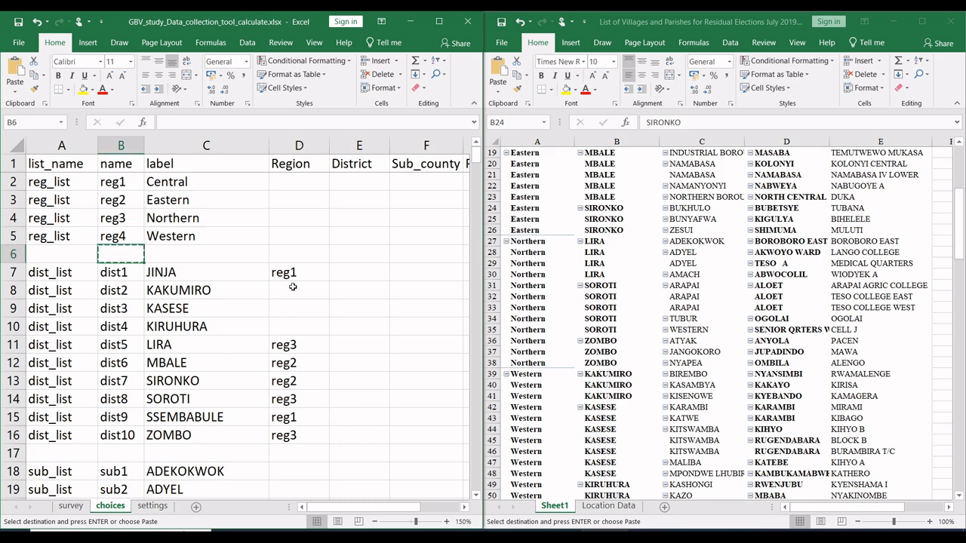
{"action": "left_click_drag", "start_coordinate": [293, 287], "coordinate": [292, 329]}
{"action": "key", "text": "ctrl+v"}
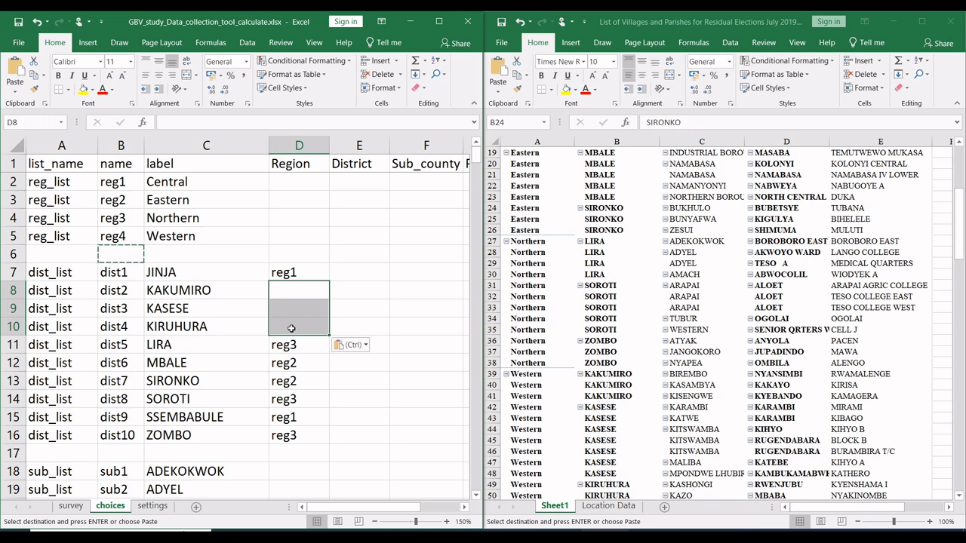
Step: Copy reg4 from B5 into D8:D10 as the Region of the KAKUMIRO, KASESE and KIRUHURA districts
{"action": "left_click", "coordinate": [106, 237]}
{"action": "key", "text": "ctrl+c"}
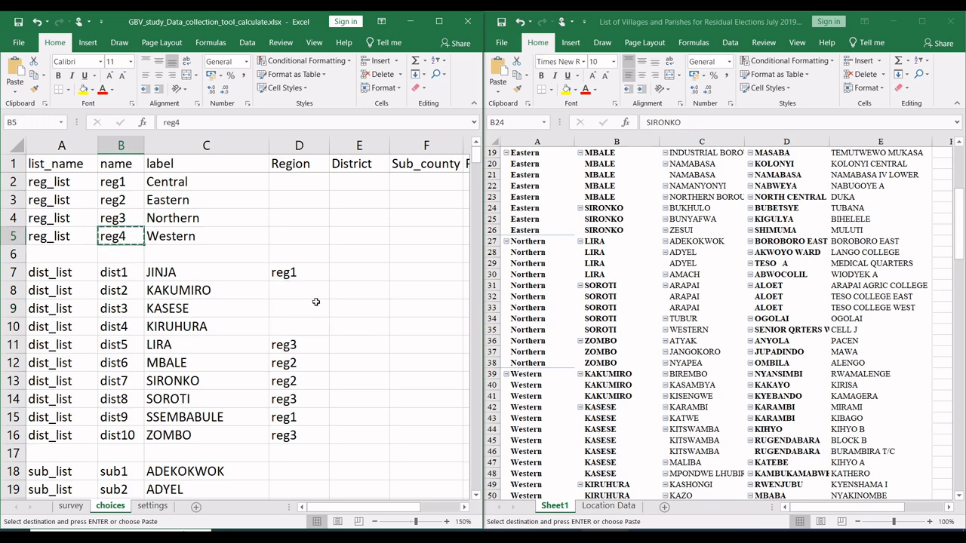
{"action": "left_click_drag", "start_coordinate": [306, 293], "coordinate": [304, 331]}
{"action": "key", "text": "ctrl+v"}
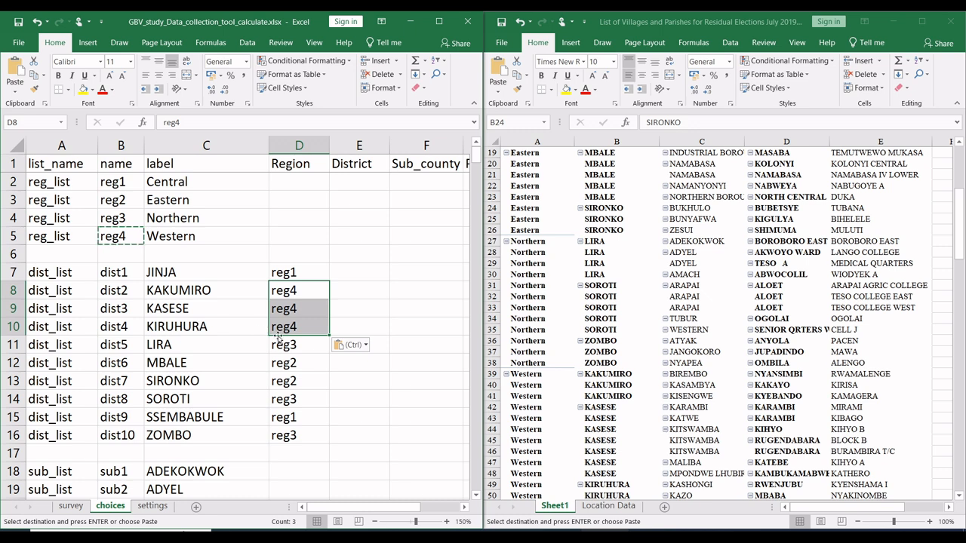
Step: Examine the sub_list choices against the District and Subcounty columns of the villages pivot
{"action": "left_click", "coordinate": [356, 289]}
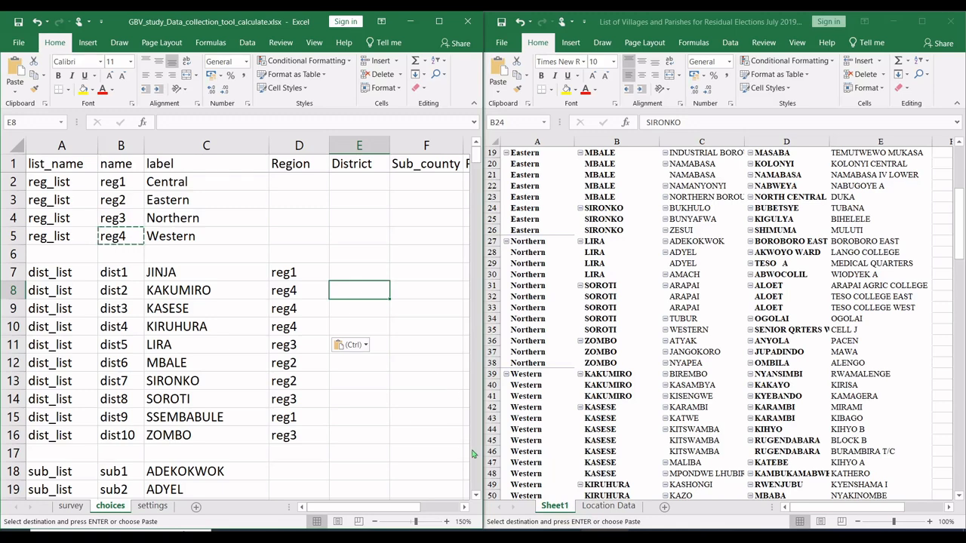
{"action": "left_click", "coordinate": [476, 498]}
{"action": "left_click", "coordinate": [477, 498]}
{"action": "left_click", "coordinate": [476, 498]}
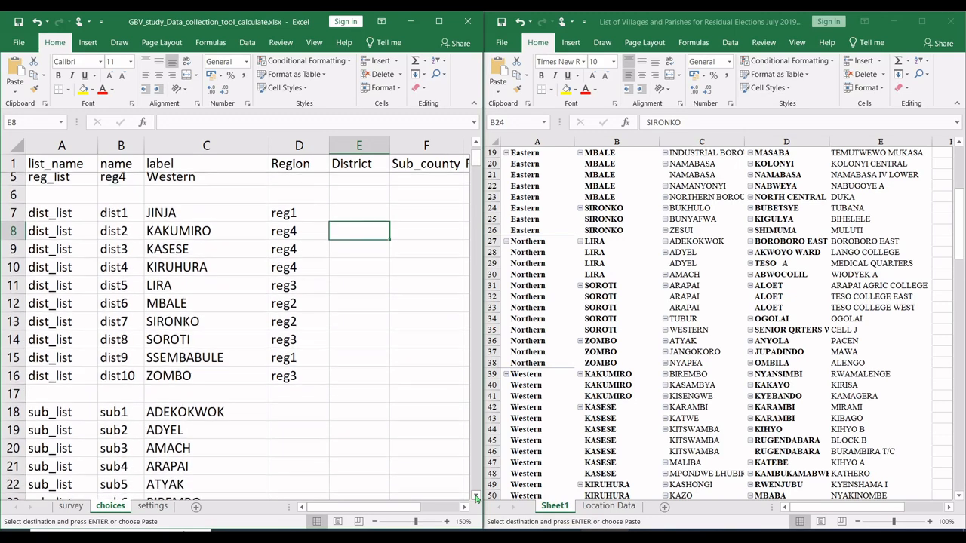
{"action": "left_click", "coordinate": [476, 499]}
{"action": "left_click", "coordinate": [476, 498]}
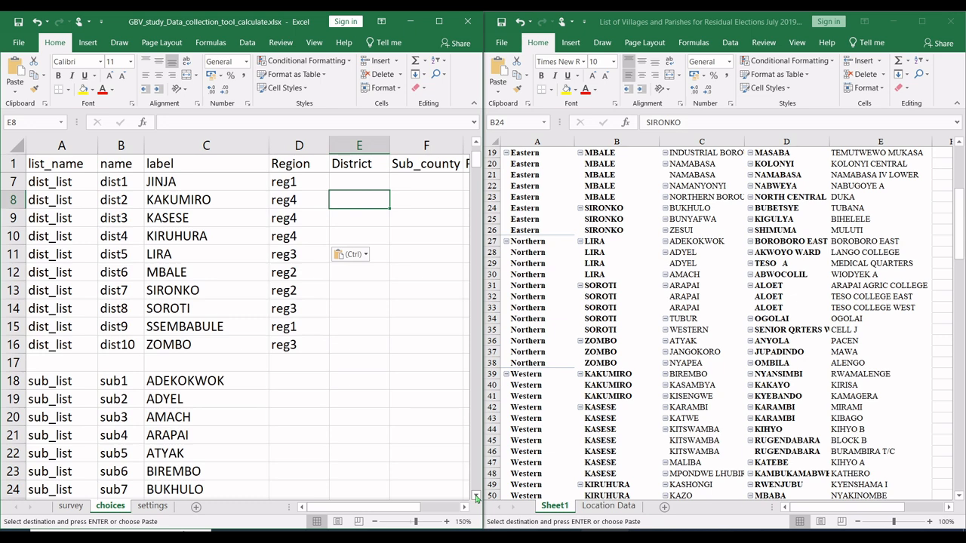
{"action": "left_click", "coordinate": [476, 498]}
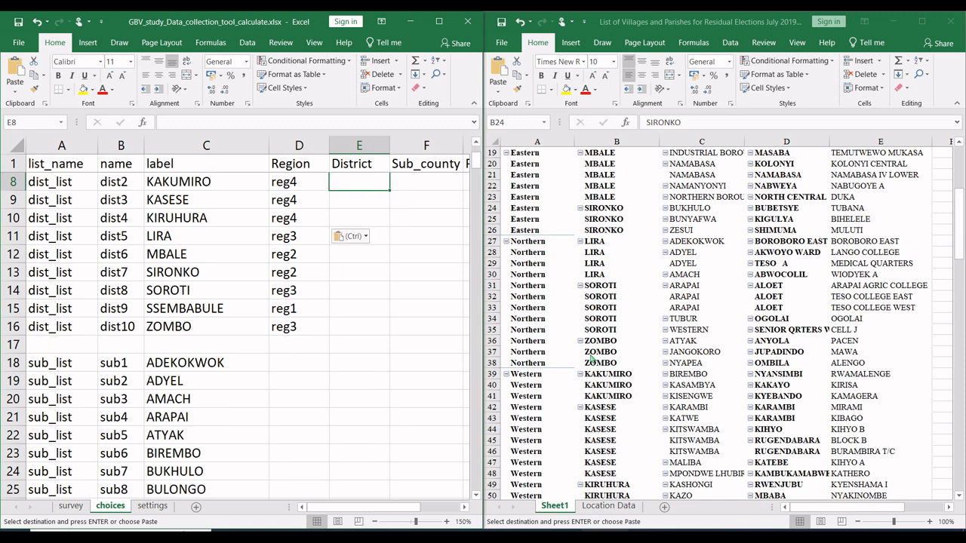
{"action": "left_click", "coordinate": [621, 296]}
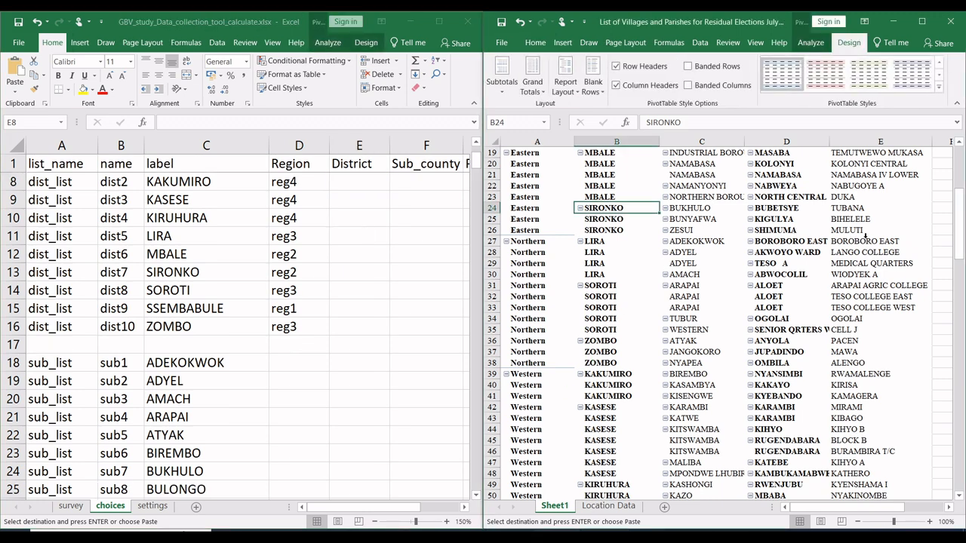
{"action": "left_click_drag", "start_coordinate": [959, 249], "coordinate": [959, 199]}
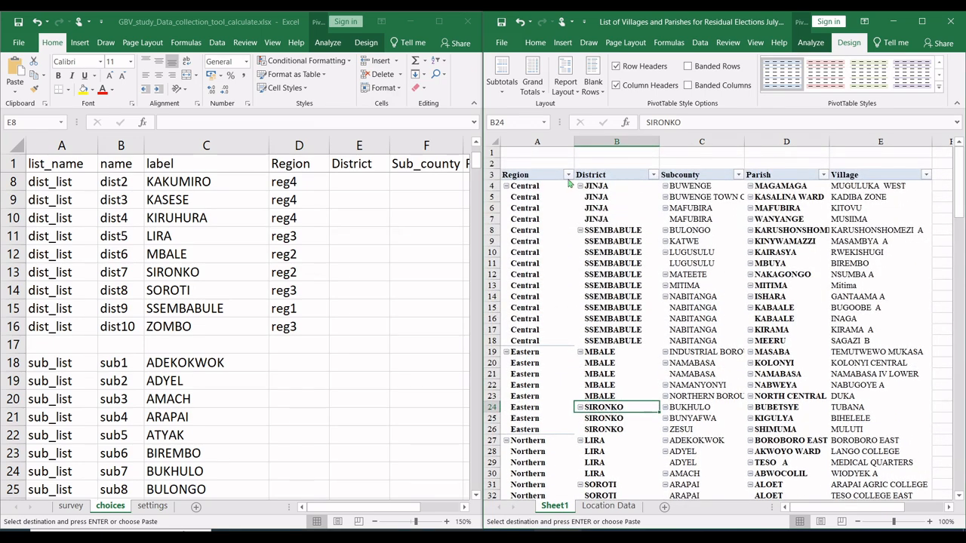
{"action": "left_click", "coordinate": [631, 209]}
{"action": "left_click", "coordinate": [631, 243]}
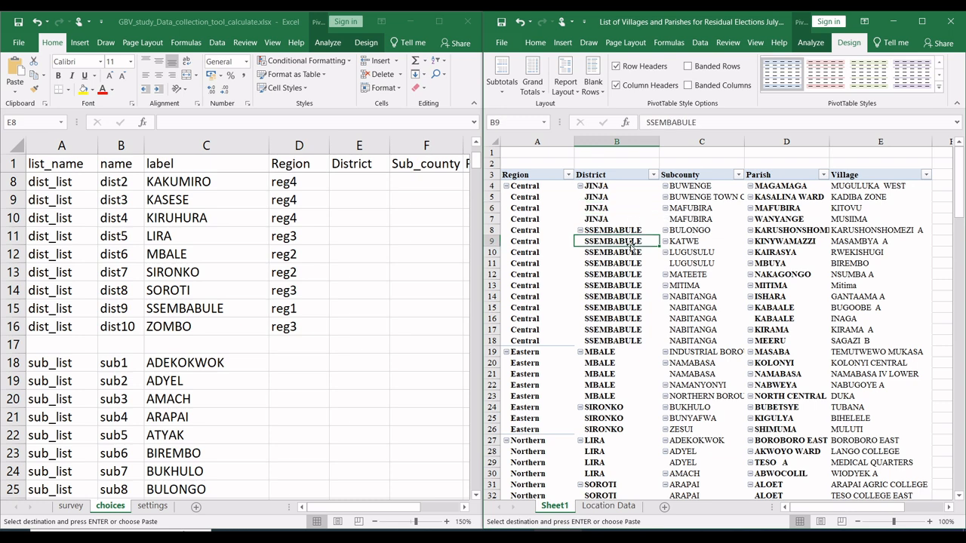
{"action": "left_click", "coordinate": [693, 220]}
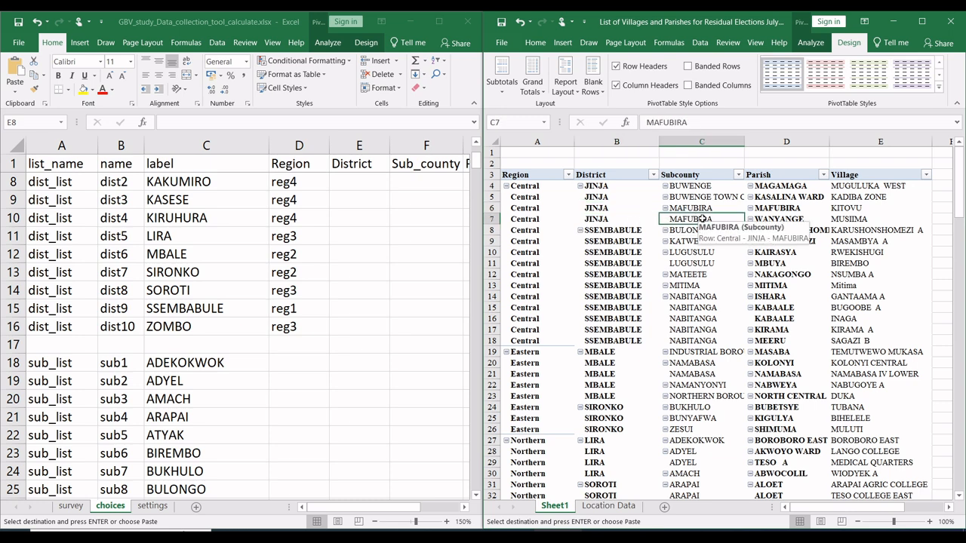
{"action": "key", "text": "ctrl+v"}
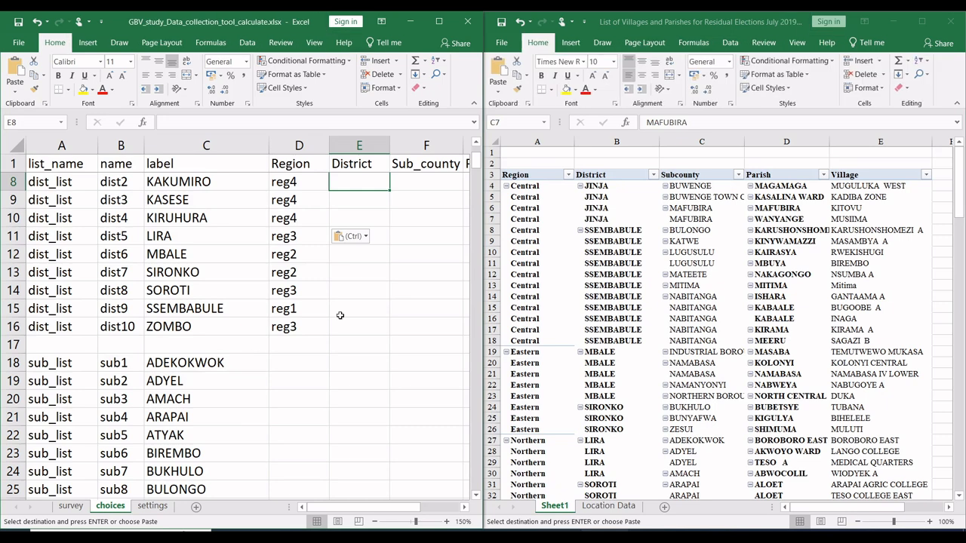
Step: Copy dist1, the name of JINJA, from B7 into E27 as the District of the BUWENGE sub county
{"action": "left_click", "coordinate": [625, 188]}
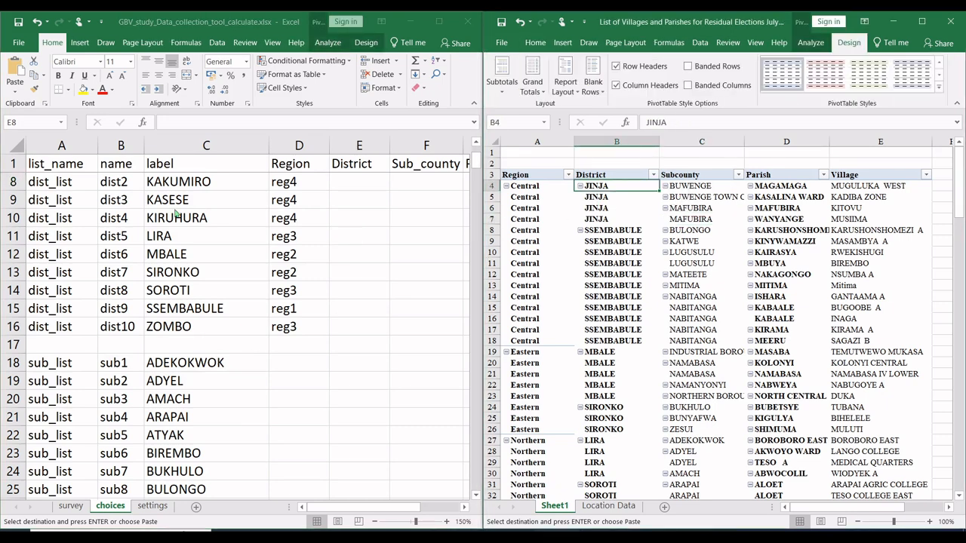
{"action": "key", "text": "alt+Tab"}
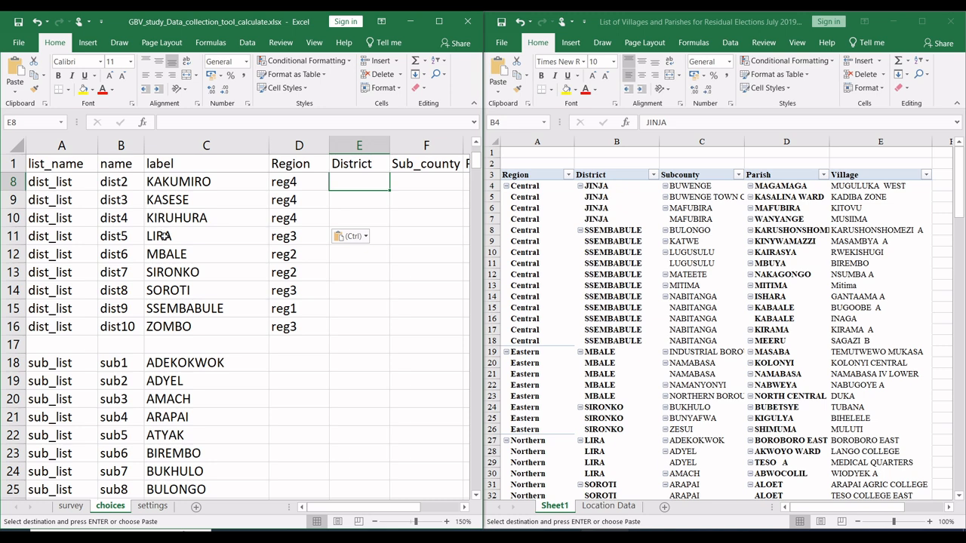
{"action": "scroll", "coordinate": [163, 237], "scroll_direction": "up", "scroll_amount": 4}
{"action": "scroll", "coordinate": [123, 217], "scroll_direction": "down", "scroll_amount": 1}
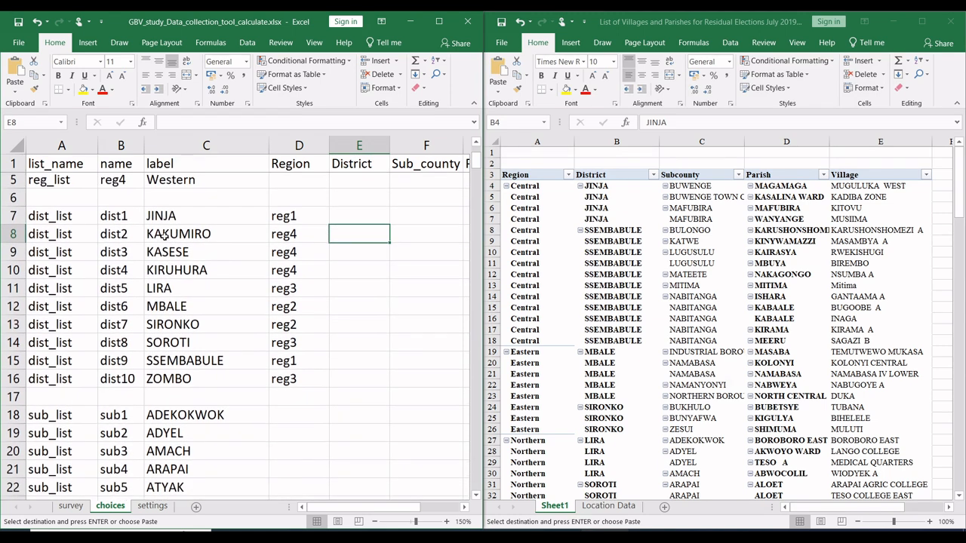
{"action": "left_click", "coordinate": [122, 218]}
{"action": "key", "text": "ctrl+c"}
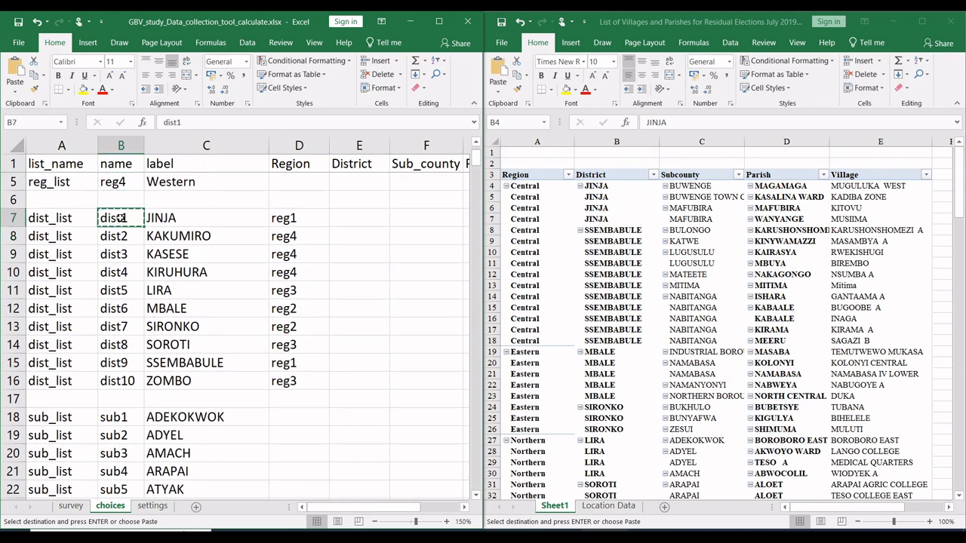
{"action": "left_click", "coordinate": [323, 340]}
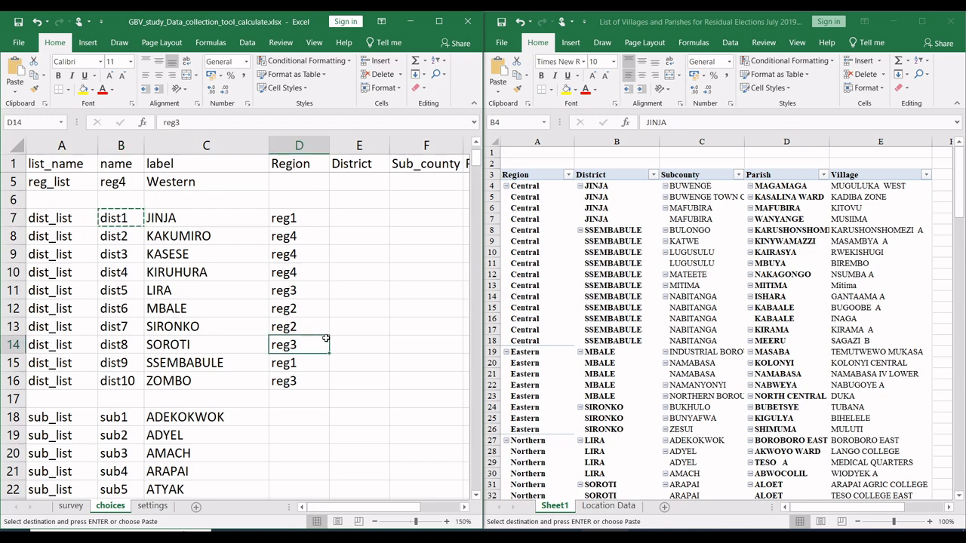
{"action": "scroll", "coordinate": [326, 338], "scroll_direction": "down", "scroll_amount": 5}
{"action": "scroll", "coordinate": [326, 338], "scroll_direction": "down", "scroll_amount": 5}
{"action": "scroll", "coordinate": [326, 339], "scroll_direction": "up", "scroll_amount": 5}
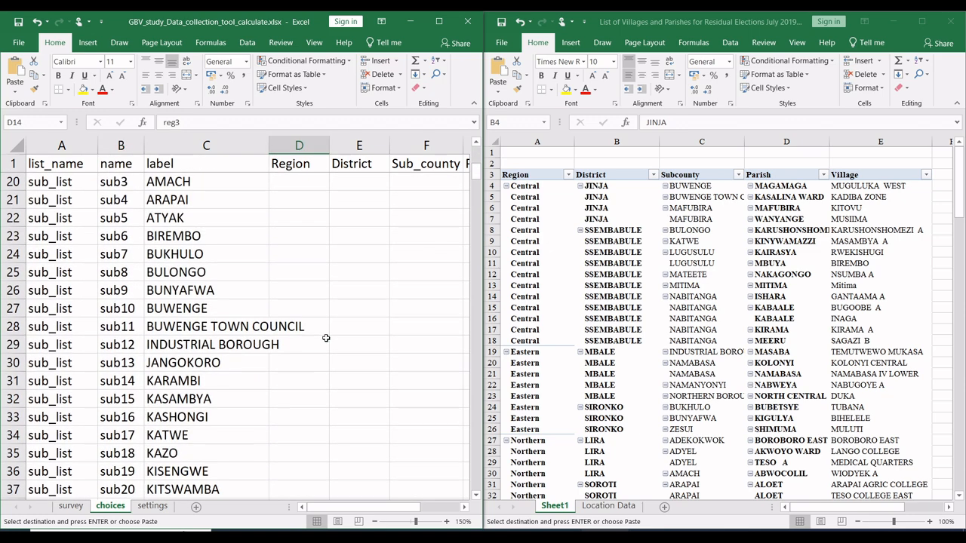
{"action": "left_click", "coordinate": [315, 309]}
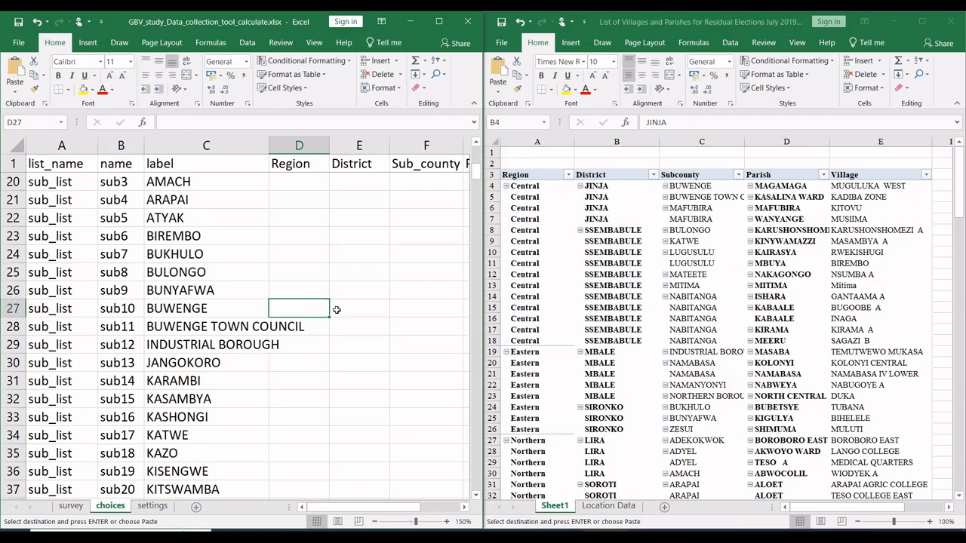
{"action": "left_click", "coordinate": [343, 311]}
{"action": "key", "text": "ctrl+v"}
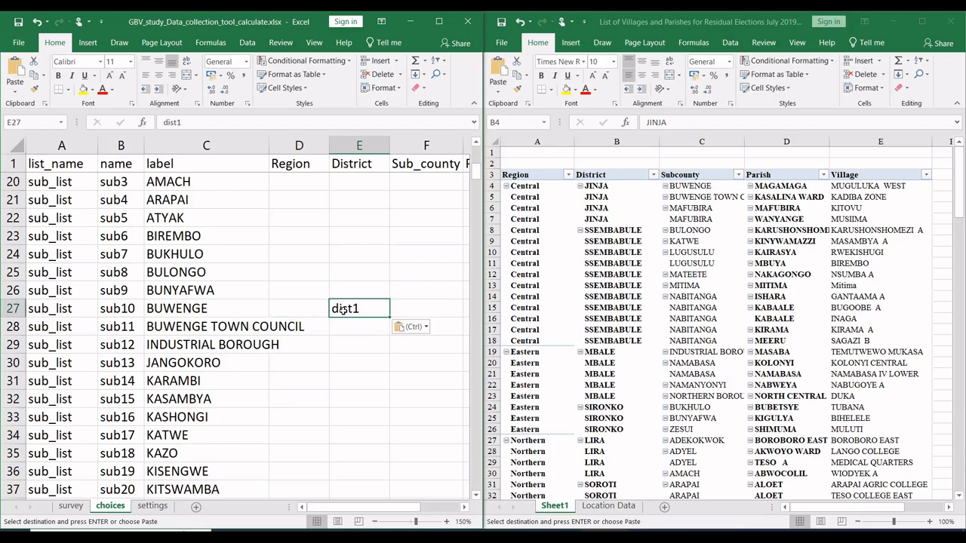
Step: Paste dist1 into E28 as the District of the BUWENGE TOWN COUNCIL sub county
{"action": "scroll", "coordinate": [343, 311], "scroll_direction": "up", "scroll_amount": 6}
{"action": "scroll", "coordinate": [343, 311], "scroll_direction": "down", "scroll_amount": 10}
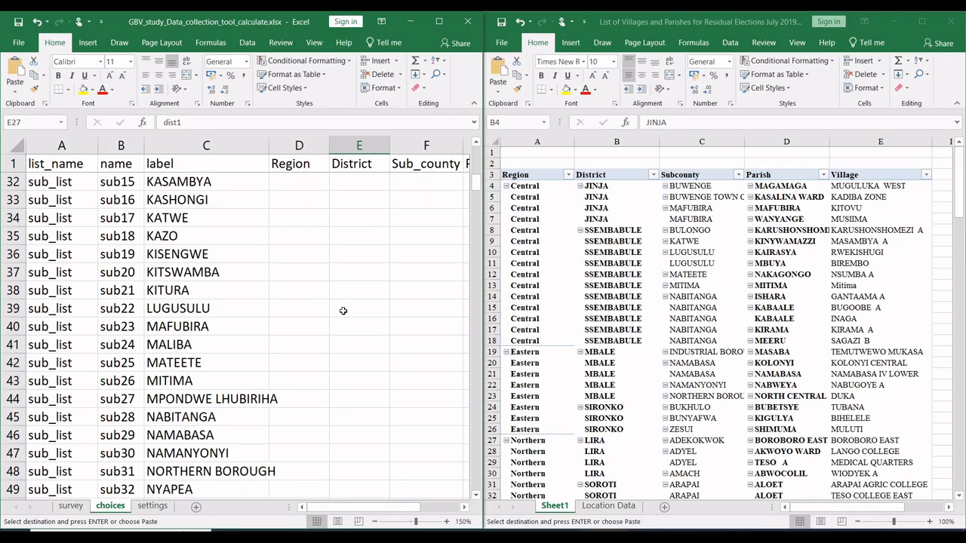
{"action": "scroll", "coordinate": [343, 311], "scroll_direction": "up", "scroll_amount": 1}
{"action": "scroll", "coordinate": [343, 311], "scroll_direction": "up", "scroll_amount": 4}
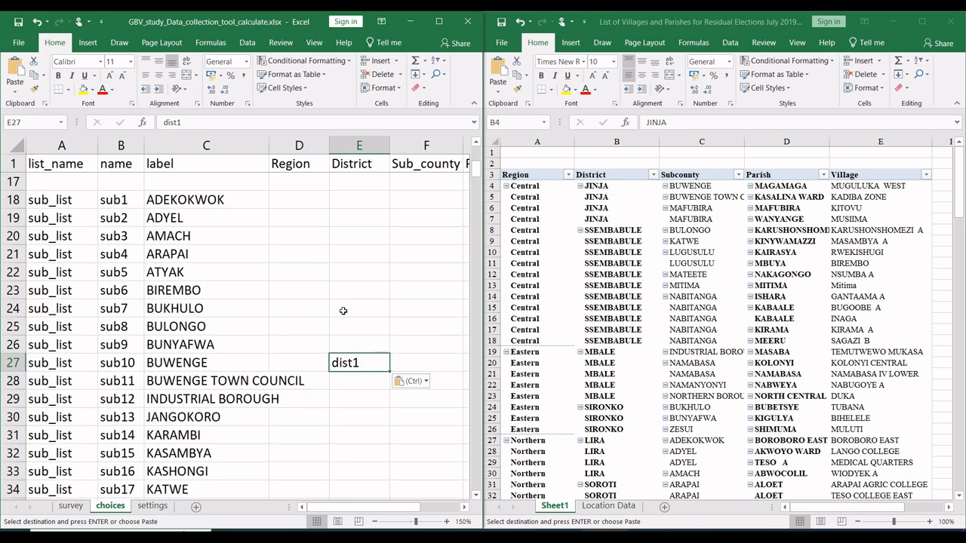
{"action": "left_click", "coordinate": [355, 381]}
{"action": "key", "text": "ctrl+v"}
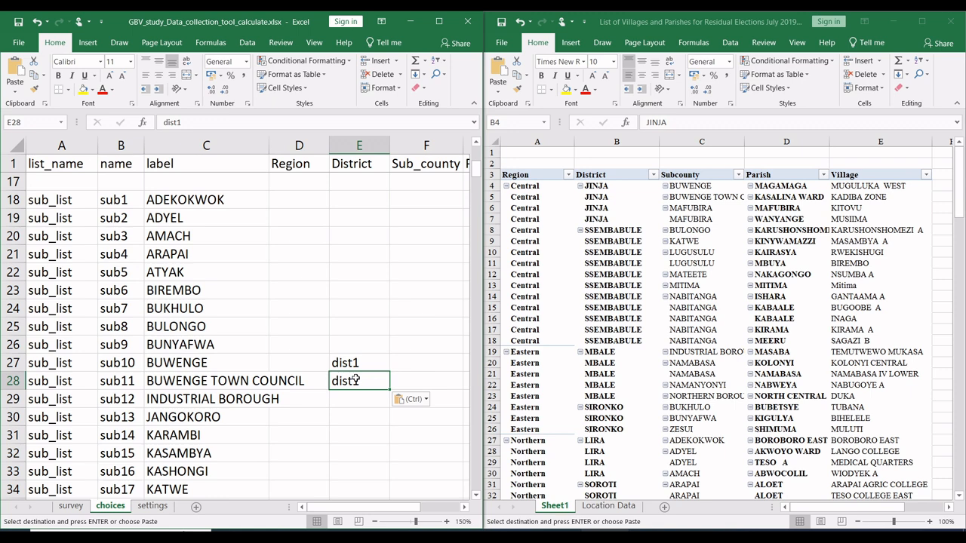
Step: Find MAFUBIRA among the sub_list choices and paste dist1 into its District cell, E40
{"action": "scroll", "coordinate": [352, 388], "scroll_direction": "down", "scroll_amount": 5}
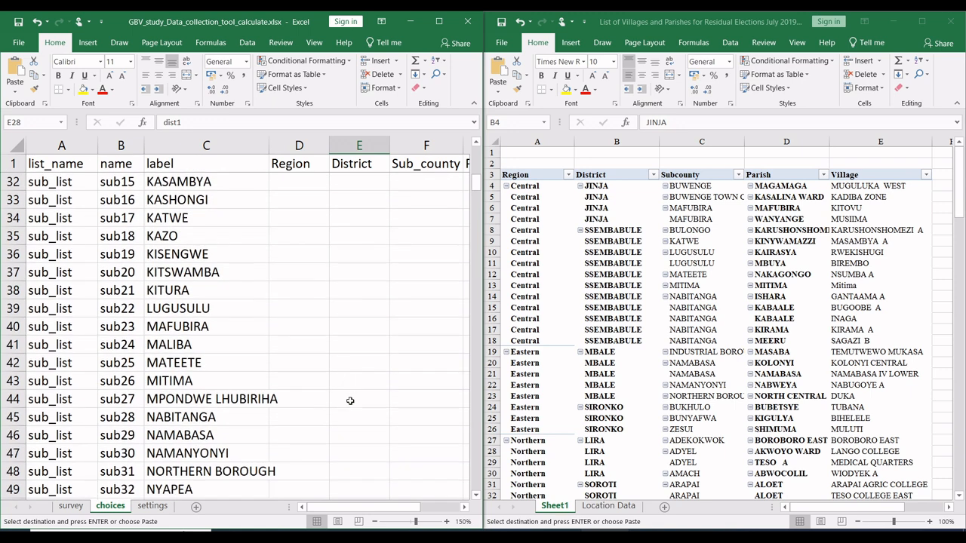
{"action": "scroll", "coordinate": [350, 408], "scroll_direction": "down", "scroll_amount": 5}
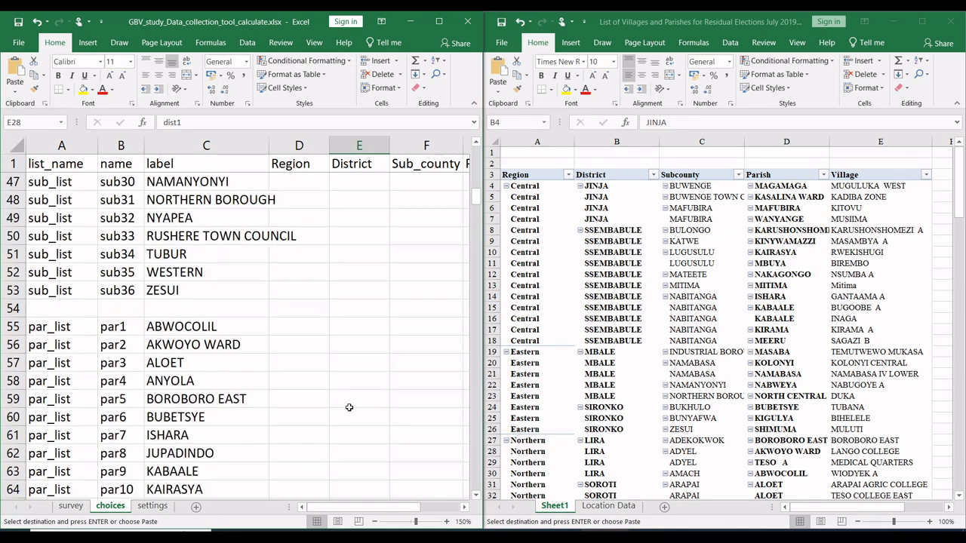
{"action": "scroll", "coordinate": [349, 407], "scroll_direction": "up", "scroll_amount": 5}
{"action": "scroll", "coordinate": [349, 408], "scroll_direction": "up", "scroll_amount": 5}
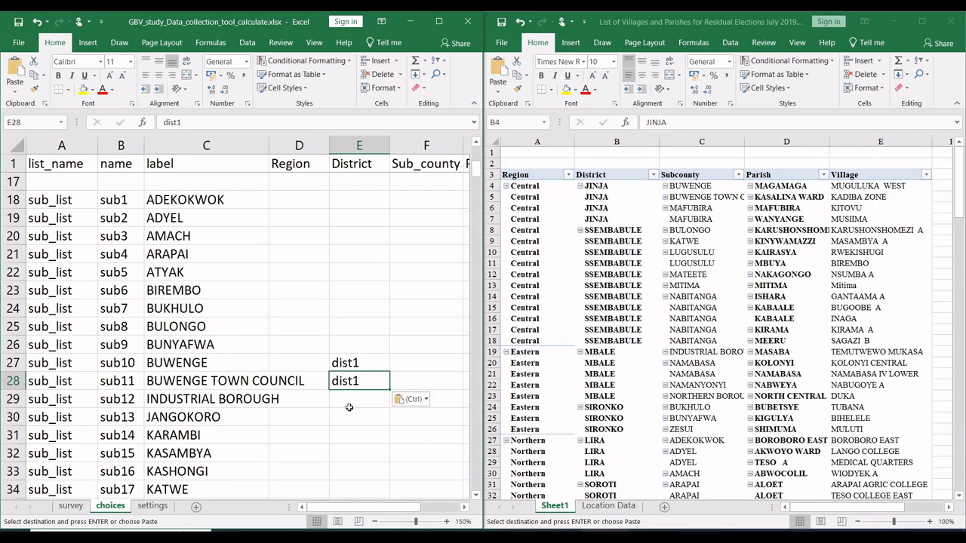
{"action": "scroll", "coordinate": [350, 408], "scroll_direction": "down", "scroll_amount": 4}
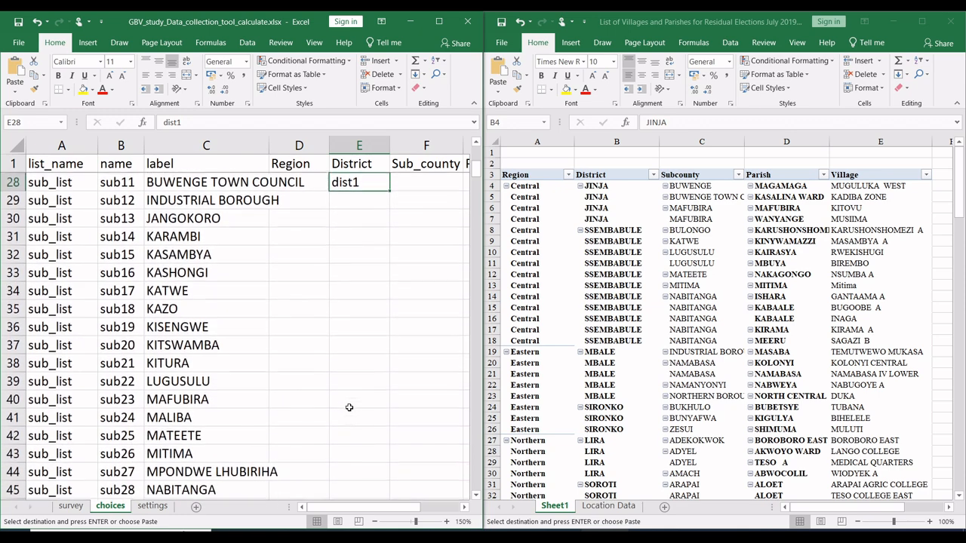
{"action": "scroll", "coordinate": [349, 407], "scroll_direction": "down", "scroll_amount": 2}
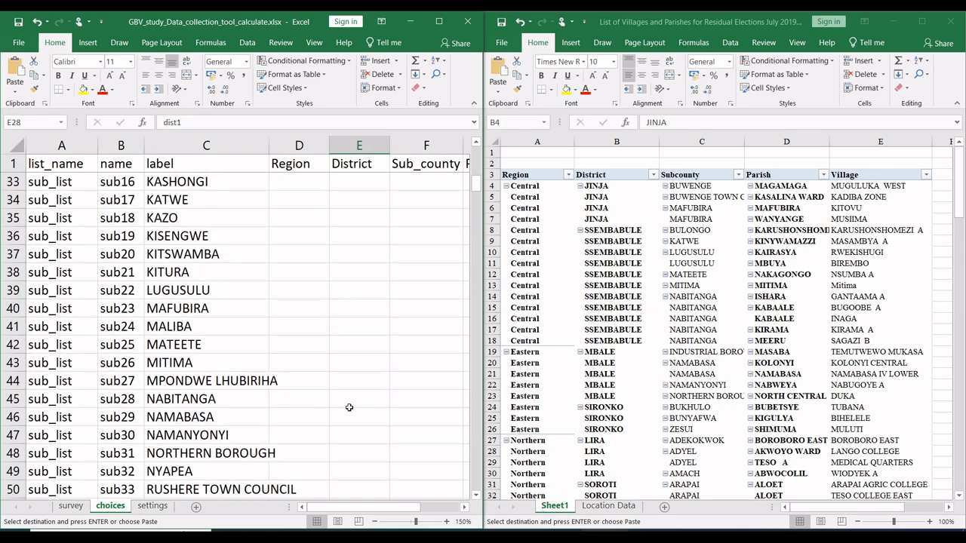
{"action": "left_click", "coordinate": [359, 309]}
{"action": "key", "text": "ctrl+v"}
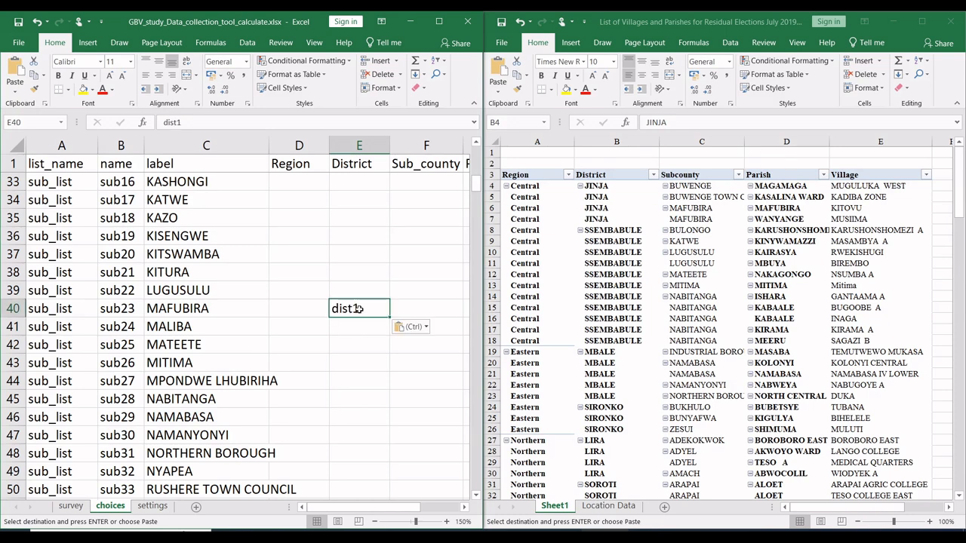
Step: Fill the pivot's JINJA subcounty cells C4:C7 and its SSEMBABULE district cells B8:B18 with yellow
{"action": "scroll", "coordinate": [359, 309], "scroll_direction": "up", "scroll_amount": 7}
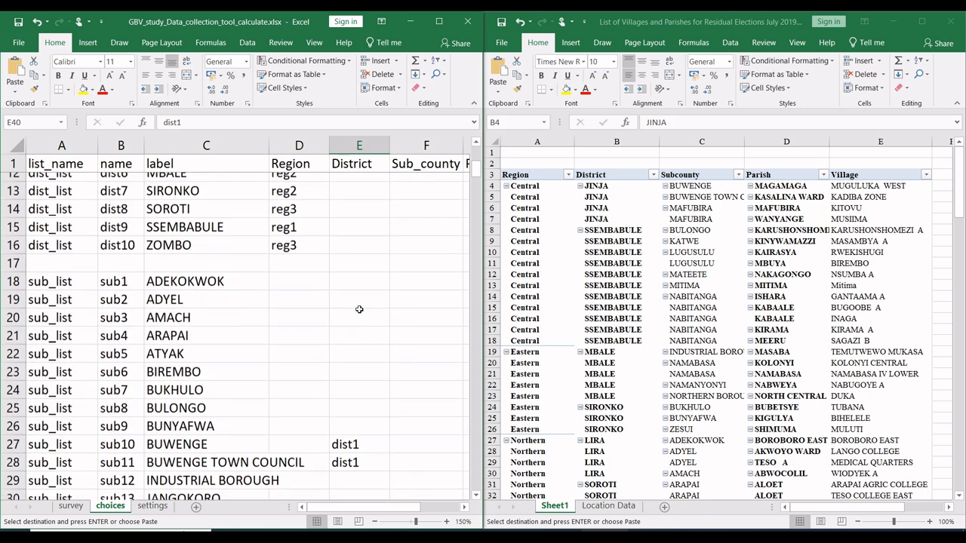
{"action": "scroll", "coordinate": [360, 309], "scroll_direction": "up", "scroll_amount": 3}
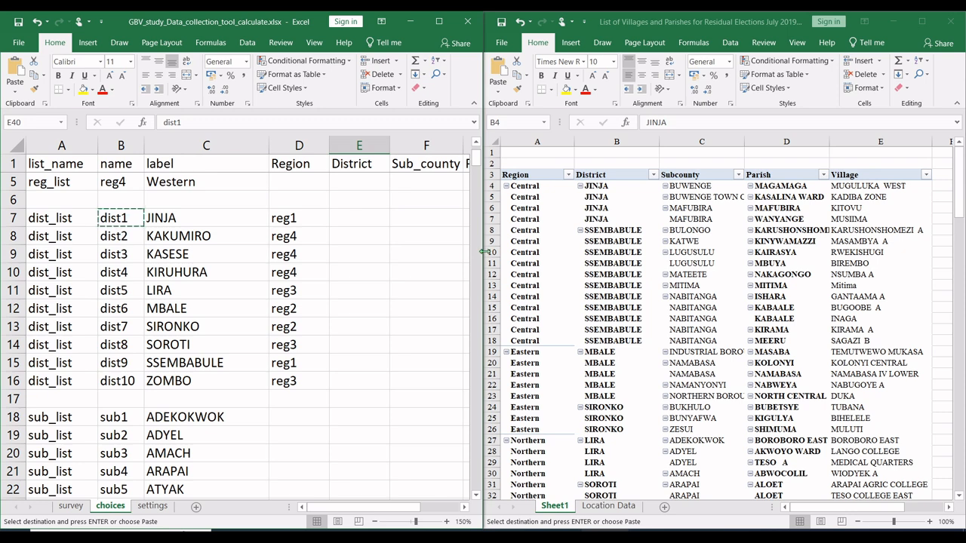
{"action": "left_click_drag", "start_coordinate": [693, 188], "coordinate": [692, 217]}
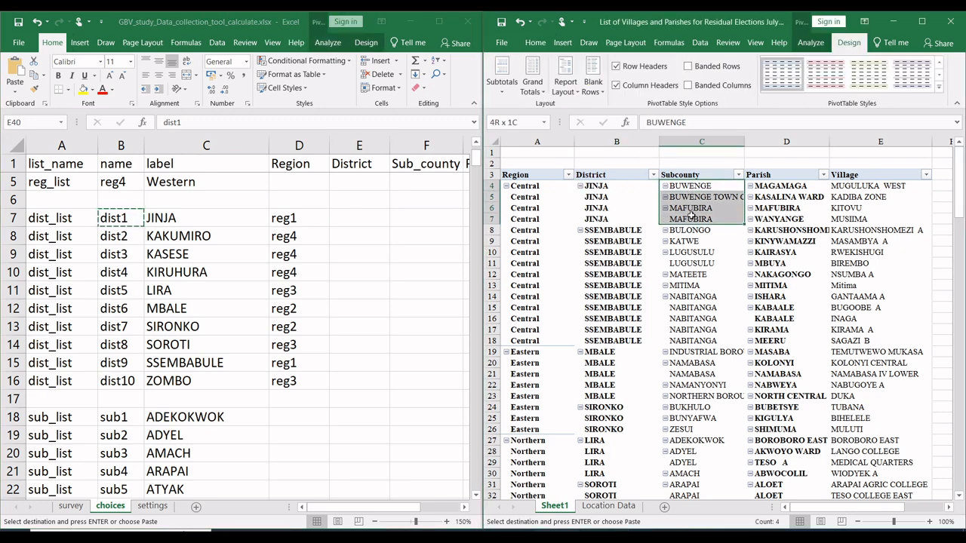
{"action": "left_click", "coordinate": [536, 44]}
{"action": "left_click", "coordinate": [566, 89]}
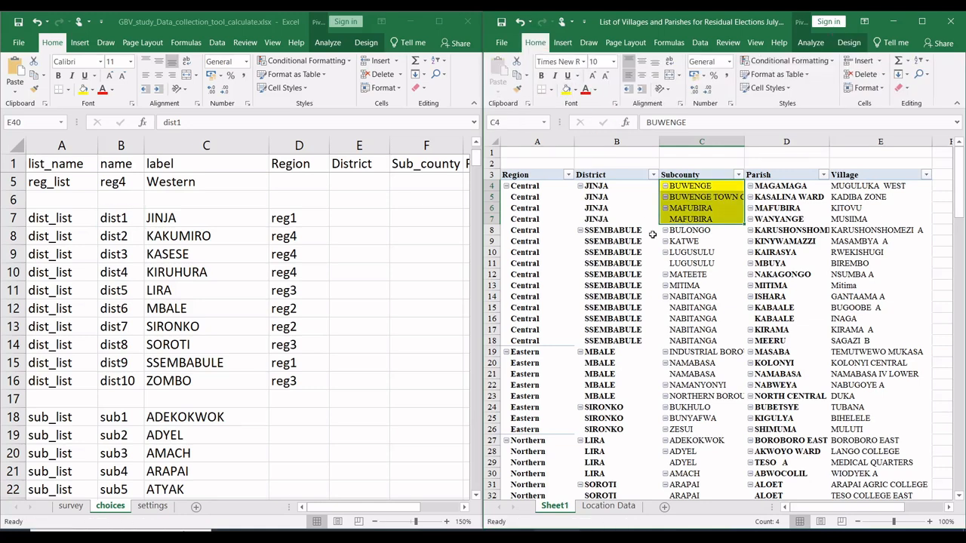
{"action": "left_click_drag", "start_coordinate": [636, 232], "coordinate": [627, 344]}
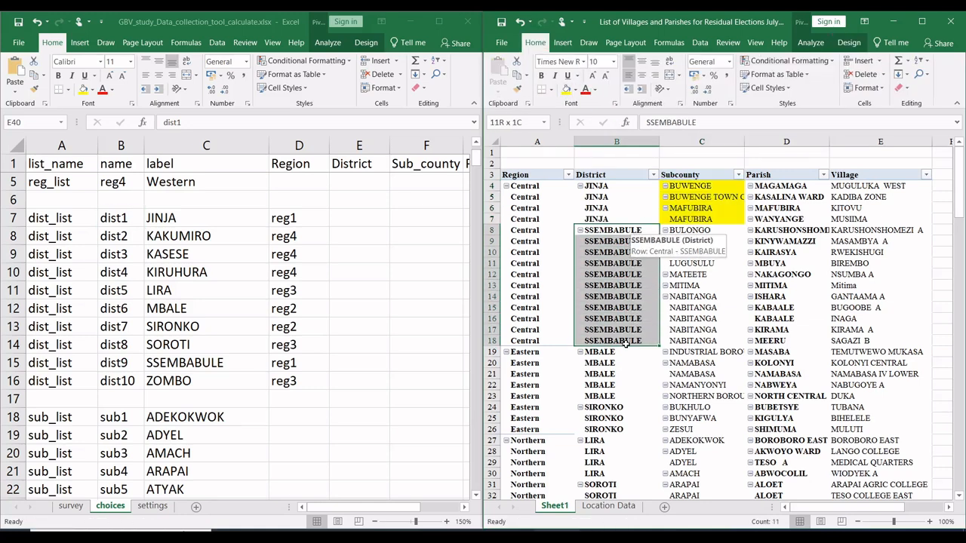
{"action": "left_click", "coordinate": [565, 89]}
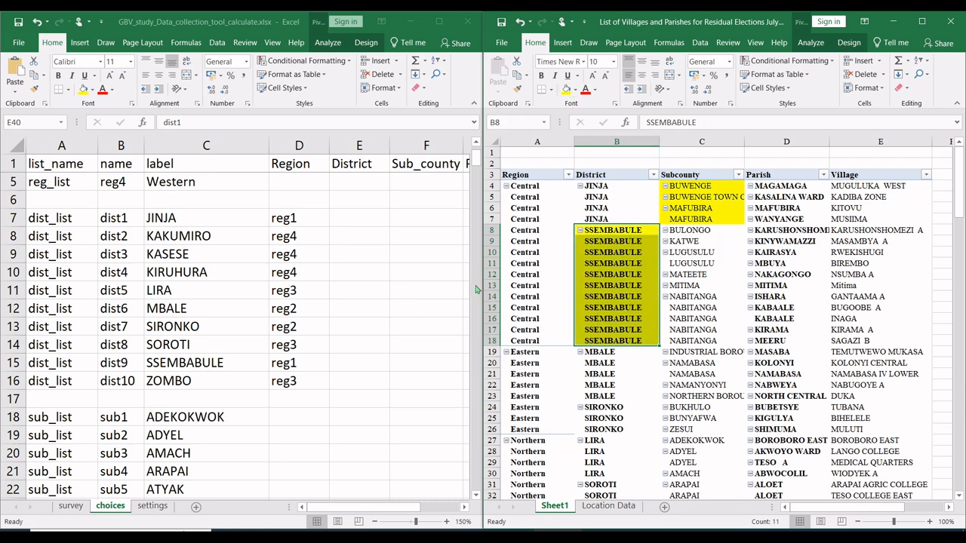
Step: Copy dist9, the name of SSEMBABULE, from B15 into E25 as the District of the BULONGO sub county
{"action": "left_click", "coordinate": [225, 273]}
{"action": "left_click", "coordinate": [178, 363]}
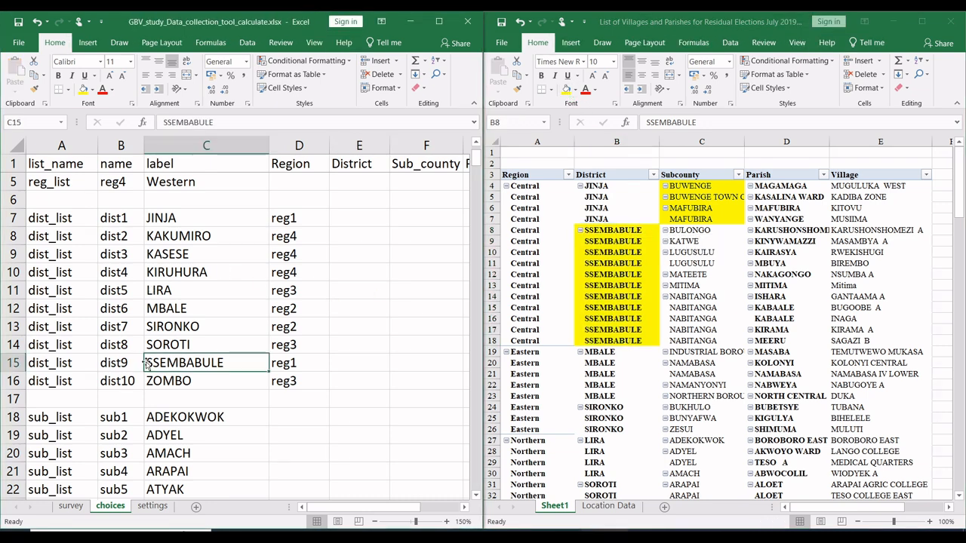
{"action": "left_click", "coordinate": [127, 364]}
{"action": "key", "text": "ctrl+c"}
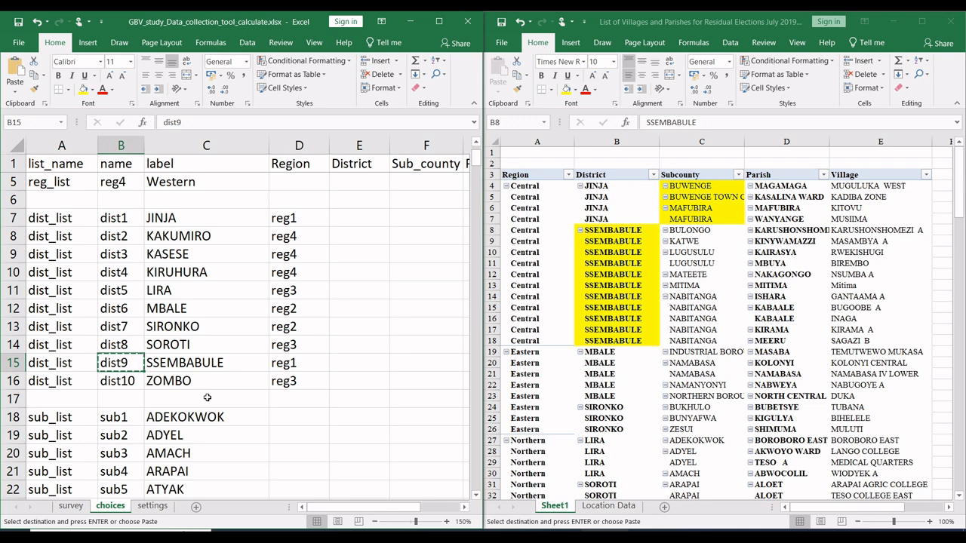
{"action": "scroll", "coordinate": [206, 398], "scroll_direction": "down", "scroll_amount": 5}
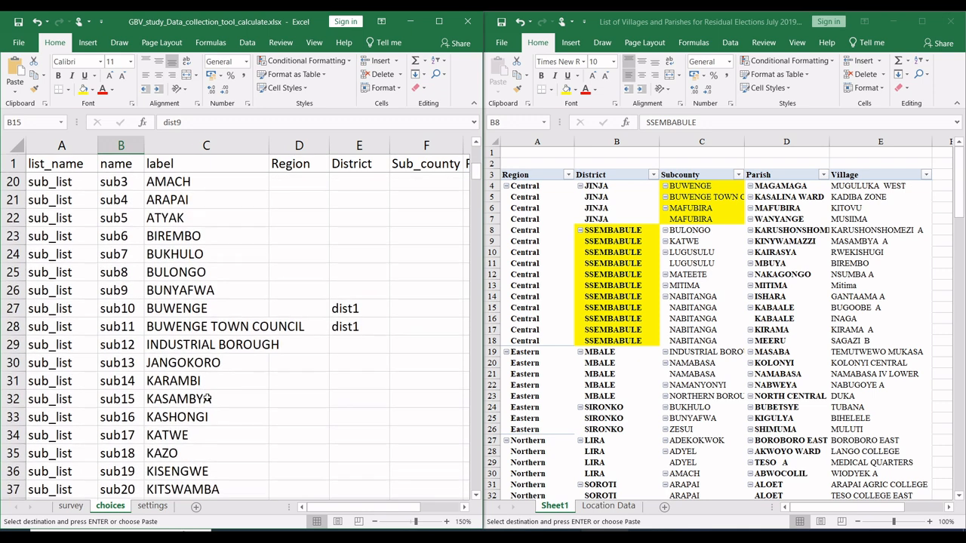
{"action": "left_click", "coordinate": [357, 272]}
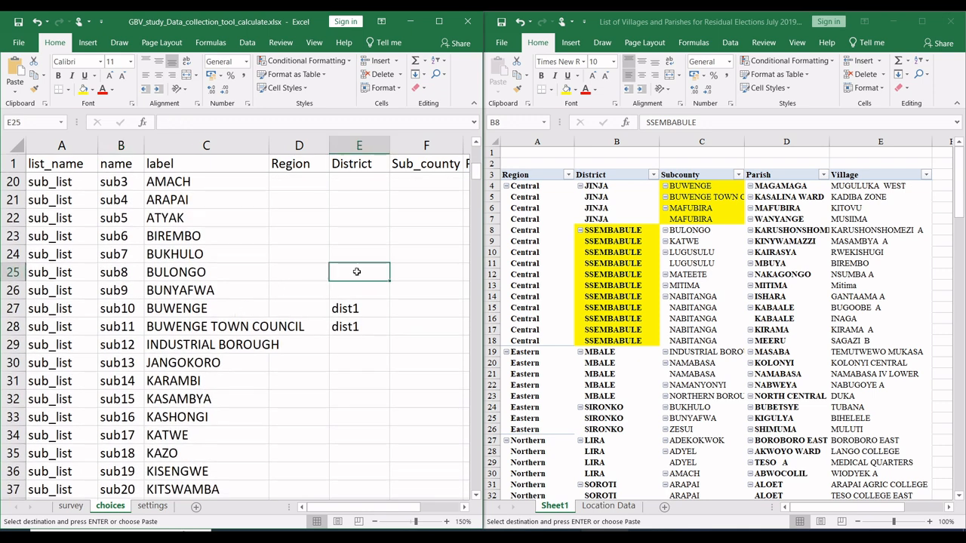
{"action": "key", "text": "ctrl+v"}
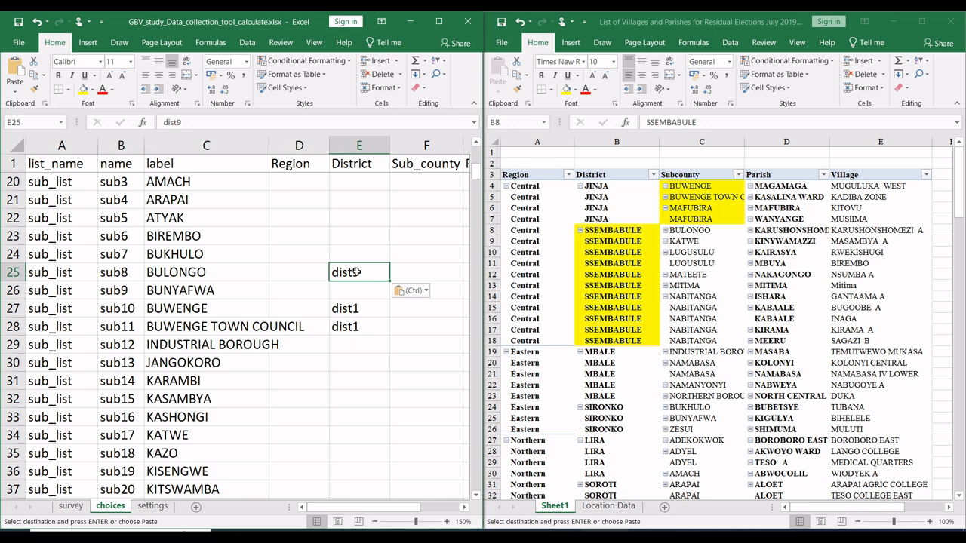
Step: Paste dist9 into the District cells of the KATWE and LUGUSULU sub counties, E34 and E39
{"action": "left_click", "coordinate": [351, 444]}
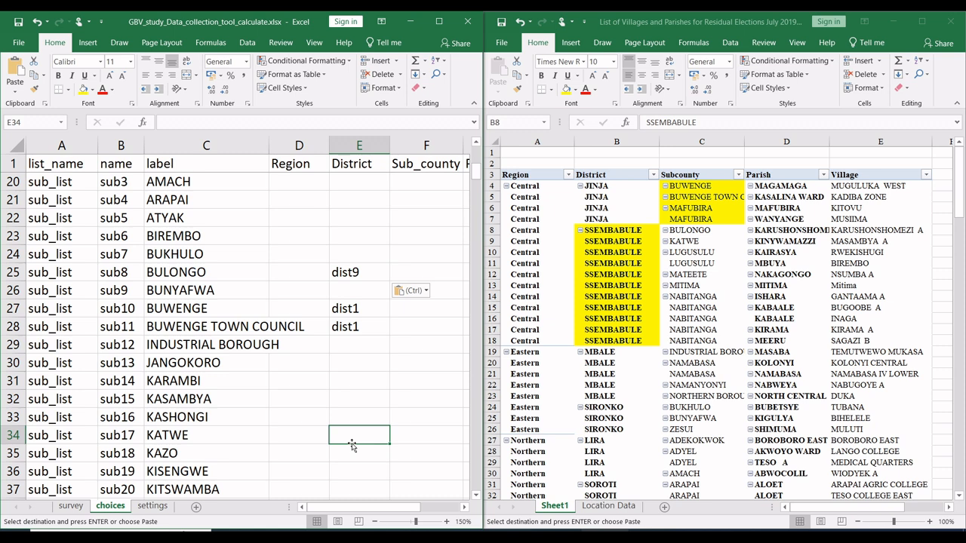
{"action": "key", "text": "ctrl+v"}
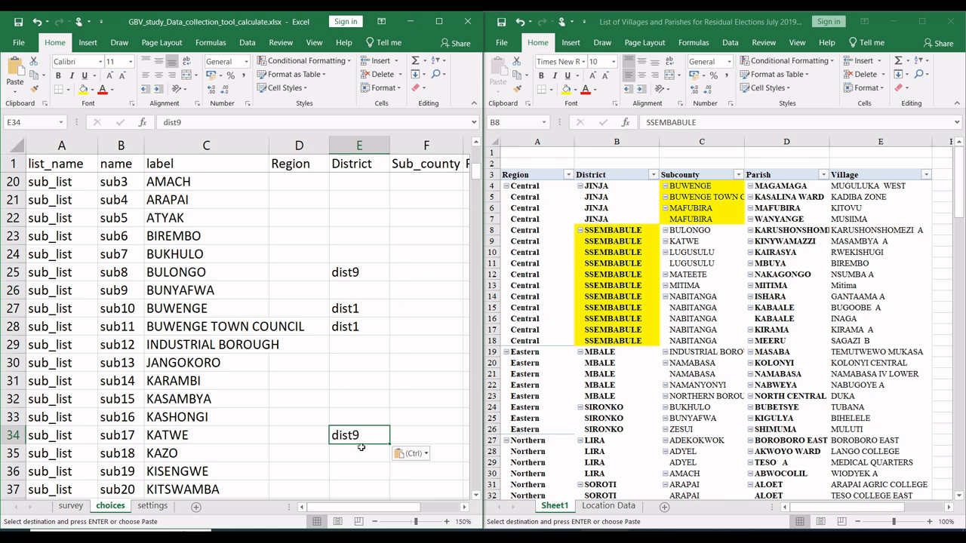
{"action": "scroll", "coordinate": [370, 393], "scroll_direction": "down", "scroll_amount": 3}
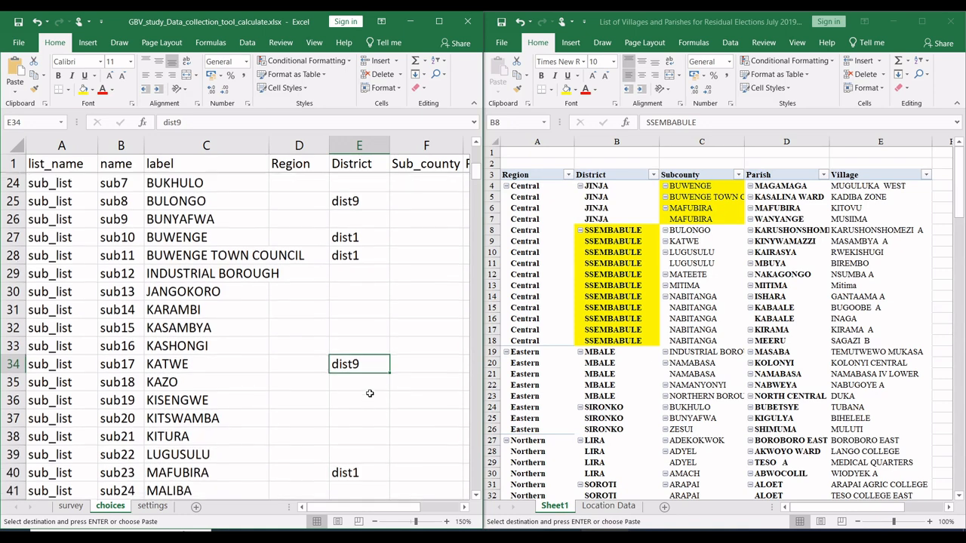
{"action": "left_click", "coordinate": [352, 400]}
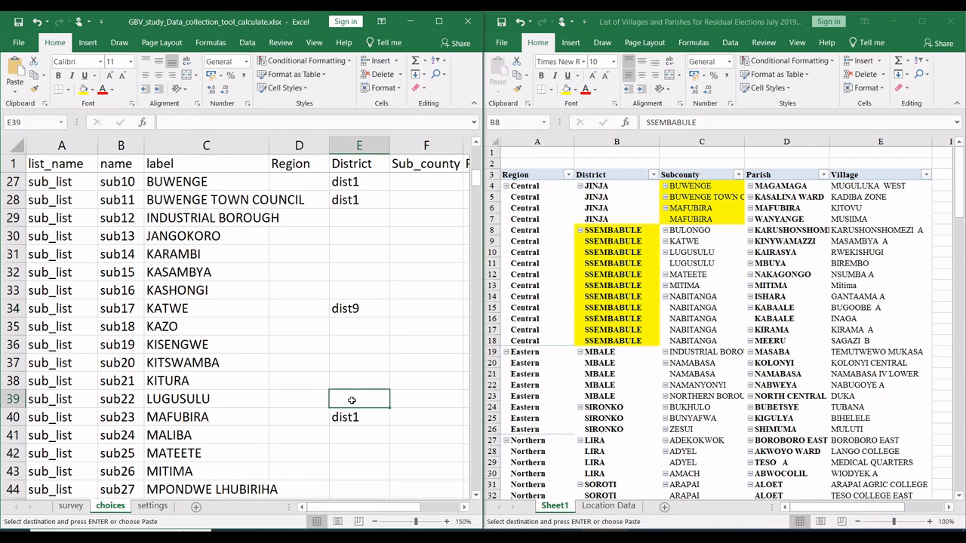
{"action": "key", "text": "ctrl+v"}
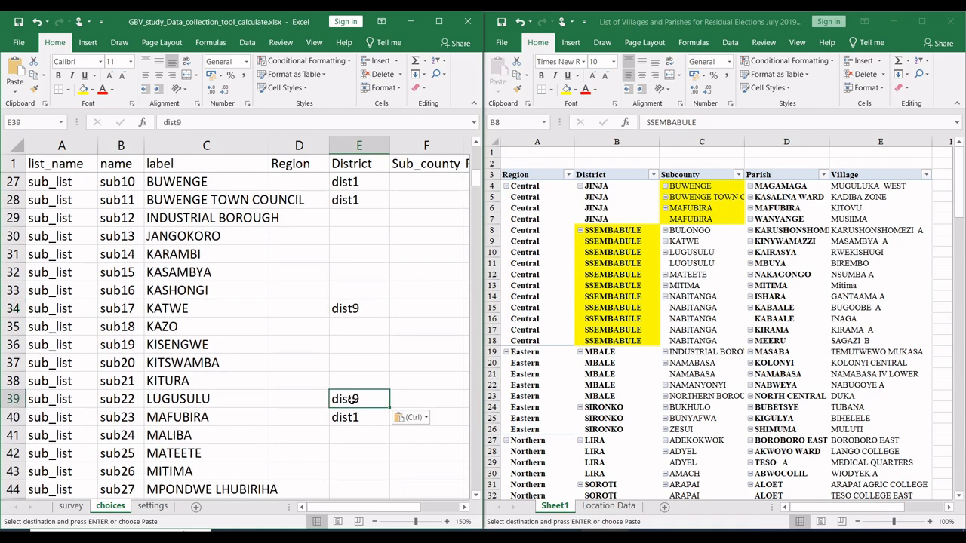
Step: Paste dist9 into the District cells of the MATEETE, MITIMA and NABITANGA sub counties, E42, E43 and E45
{"action": "left_click", "coordinate": [348, 453]}
{"action": "key", "text": "Return"}
{"action": "key", "text": "ctrl+c"}
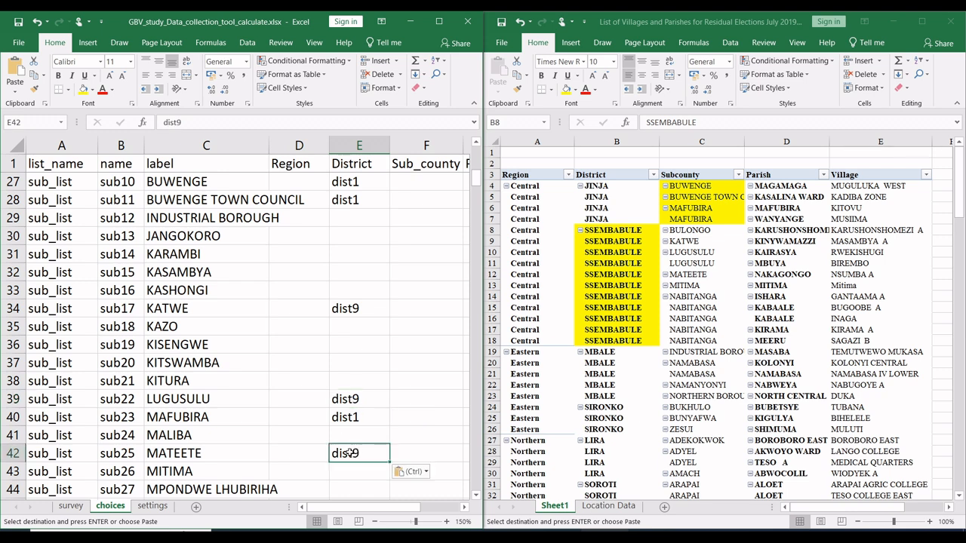
{"action": "left_click", "coordinate": [355, 470]}
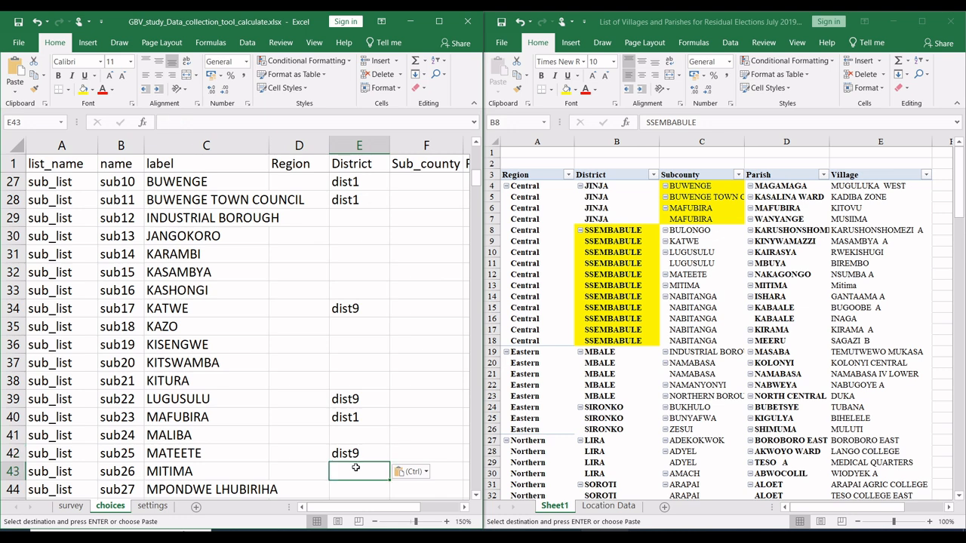
{"action": "key", "text": "ctrl+v"}
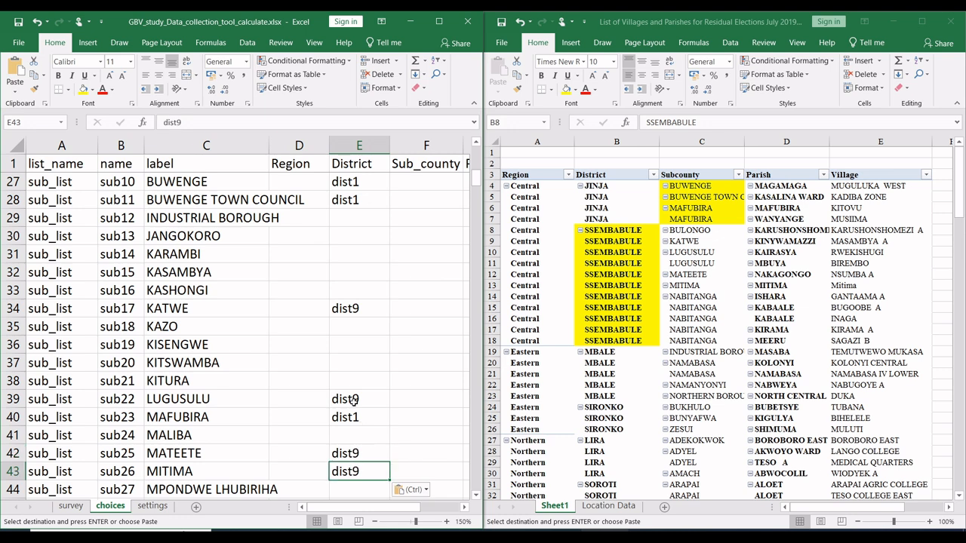
{"action": "scroll", "coordinate": [355, 401], "scroll_direction": "down", "scroll_amount": 3}
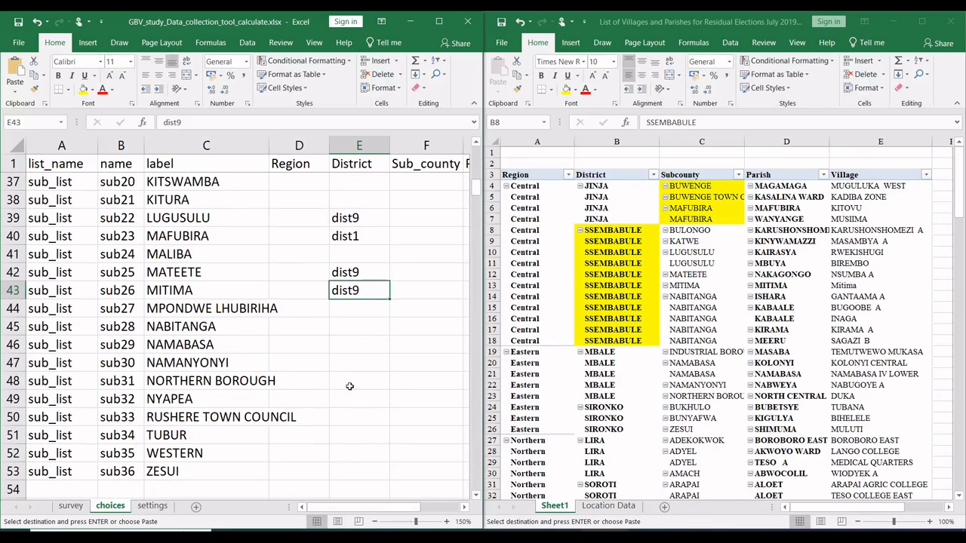
{"action": "left_click", "coordinate": [356, 327]}
{"action": "key", "text": "ctrl+v"}
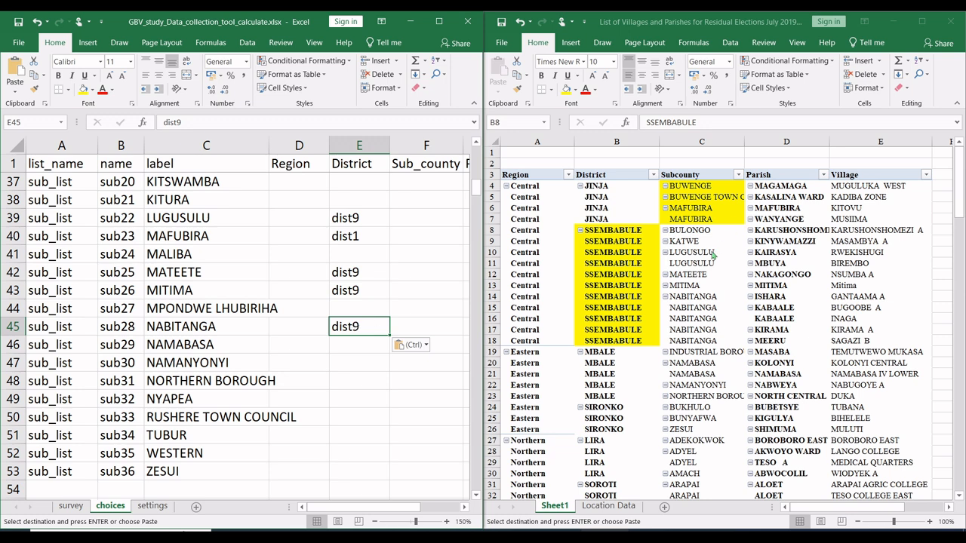
Step: Fill the pivot's SSEMBABULE subcounty cells C8:C18 and its MBALE district cells B19:B23 with yellow
{"action": "left_click_drag", "start_coordinate": [702, 231], "coordinate": [699, 341]}
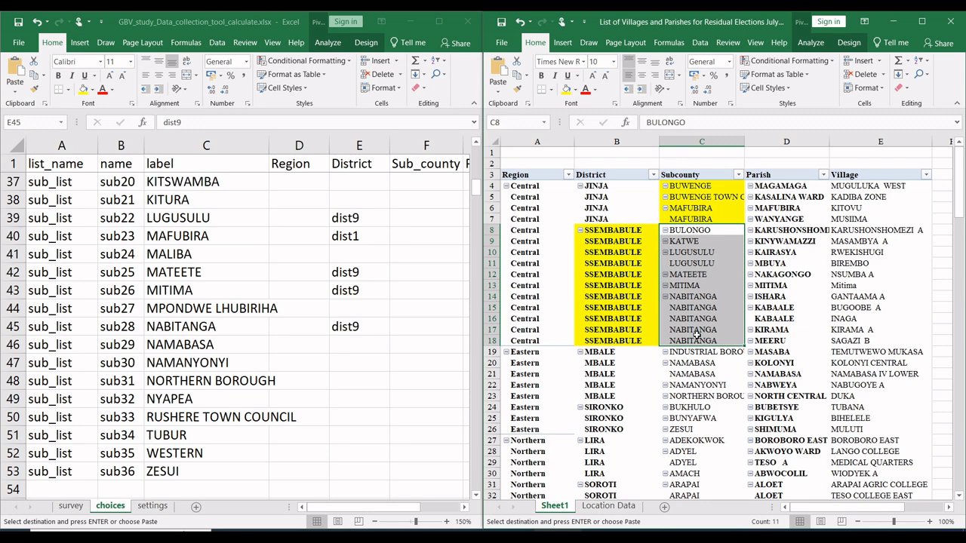
{"action": "left_click", "coordinate": [571, 90]}
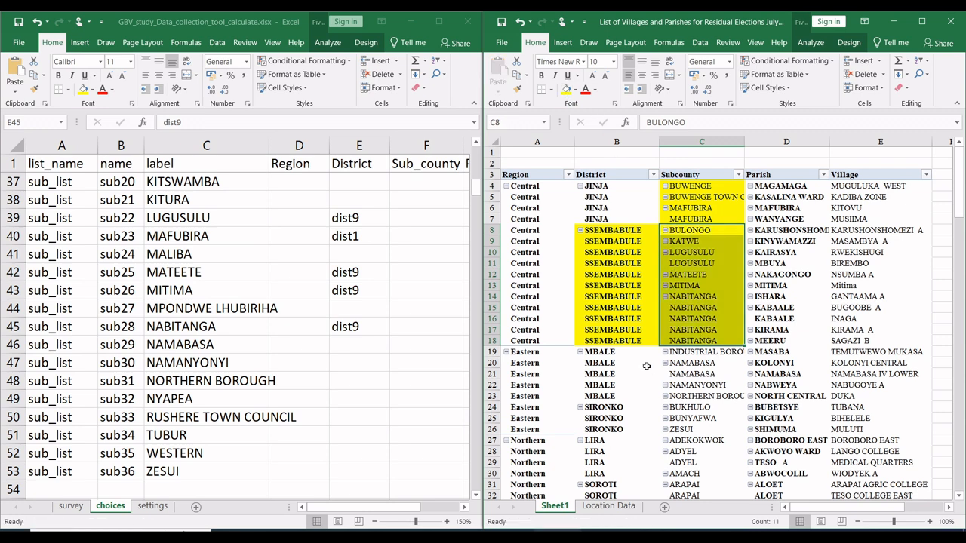
{"action": "left_click_drag", "start_coordinate": [623, 354], "coordinate": [615, 396]}
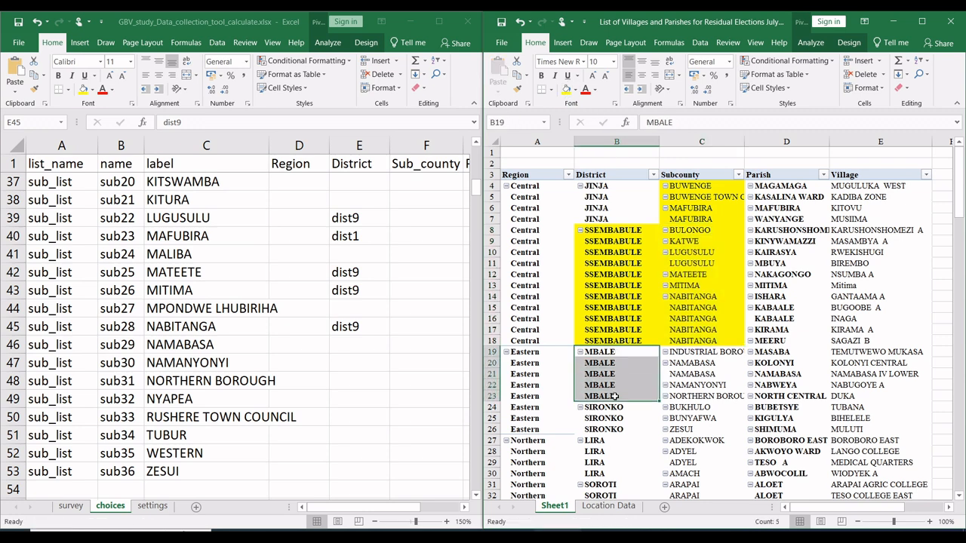
{"action": "left_click", "coordinate": [567, 90]}
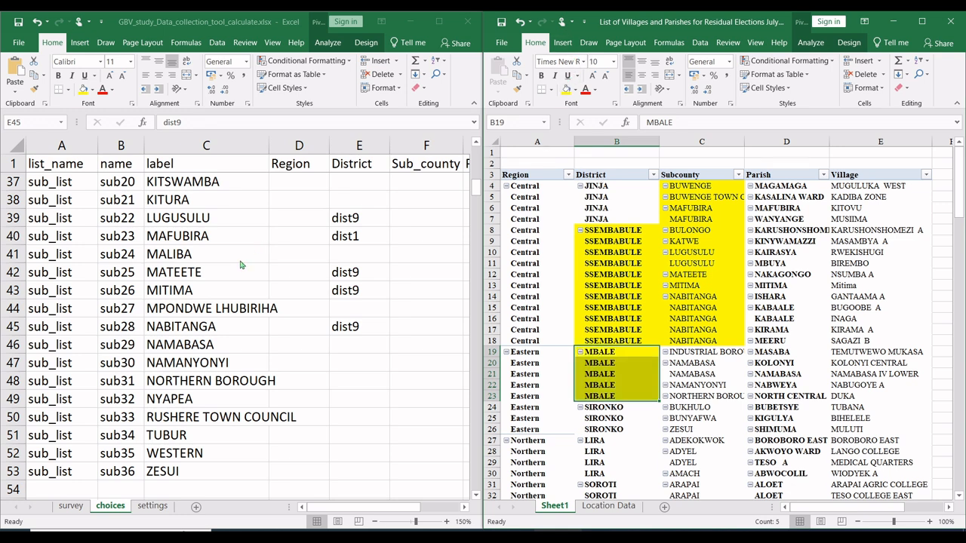
Step: Find MBALE among the dist_list choices and copy its name, dist6, from B12
{"action": "scroll", "coordinate": [240, 265], "scroll_direction": "up", "scroll_amount": 3}
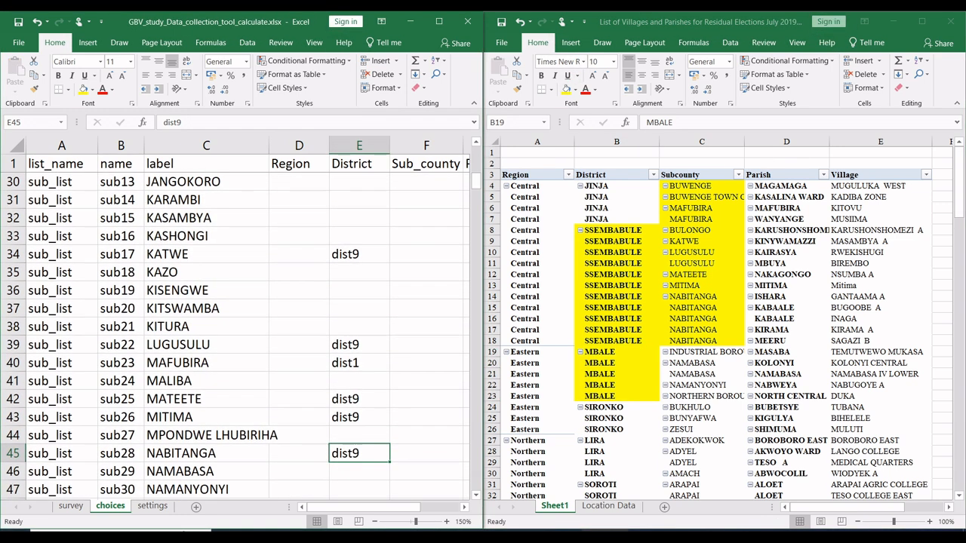
{"action": "left_click", "coordinate": [224, 327]}
{"action": "scroll", "coordinate": [224, 327], "scroll_direction": "up", "scroll_amount": 10}
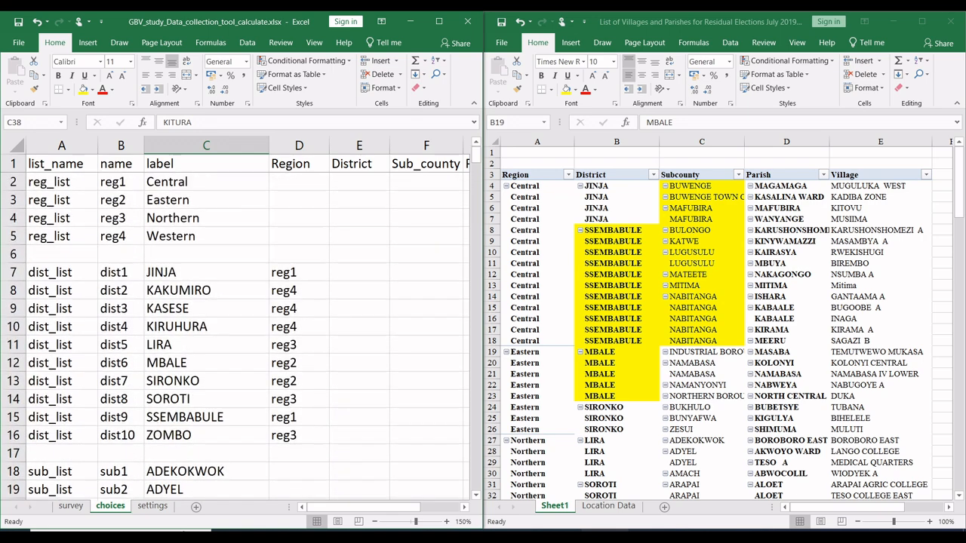
{"action": "left_click", "coordinate": [149, 364]}
{"action": "left_click", "coordinate": [132, 365]}
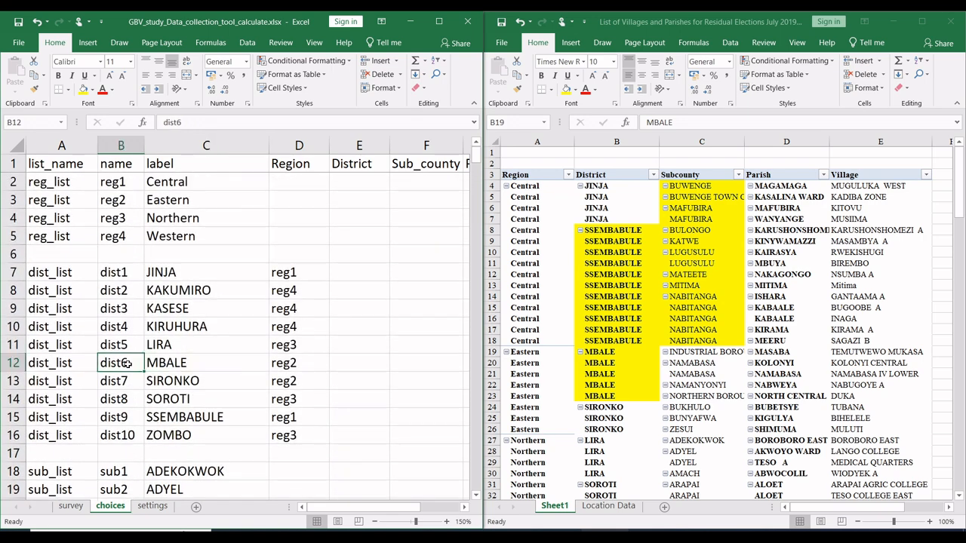
{"action": "key", "text": "ctrl+c"}
Step: Find INDUSTRIAL BOROUGH among the sub_list choices and paste dist6 into its District cell, E29
{"action": "scroll", "coordinate": [334, 388], "scroll_direction": "down", "scroll_amount": 15}
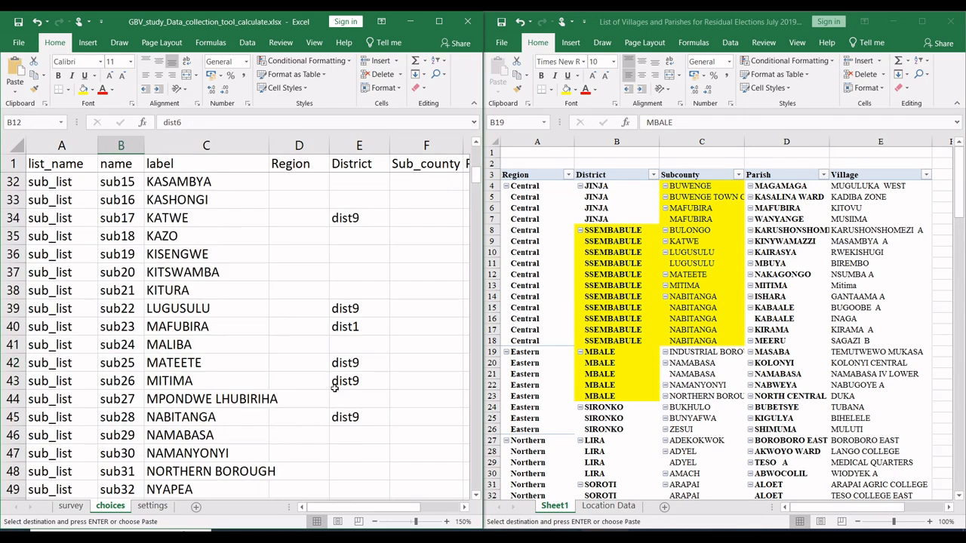
{"action": "scroll", "coordinate": [335, 389], "scroll_direction": "up", "scroll_amount": 4}
{"action": "scroll", "coordinate": [334, 388], "scroll_direction": "up", "scroll_amount": 1}
{"action": "scroll", "coordinate": [334, 388], "scroll_direction": "down", "scroll_amount": 5}
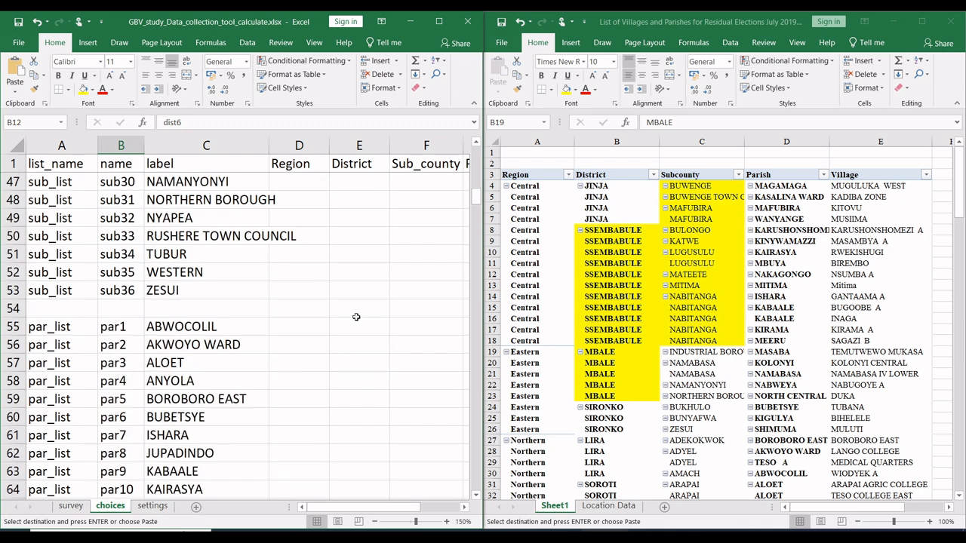
{"action": "scroll", "coordinate": [360, 300], "scroll_direction": "up", "scroll_amount": 10}
{"action": "scroll", "coordinate": [360, 300], "scroll_direction": "down", "scroll_amount": 5}
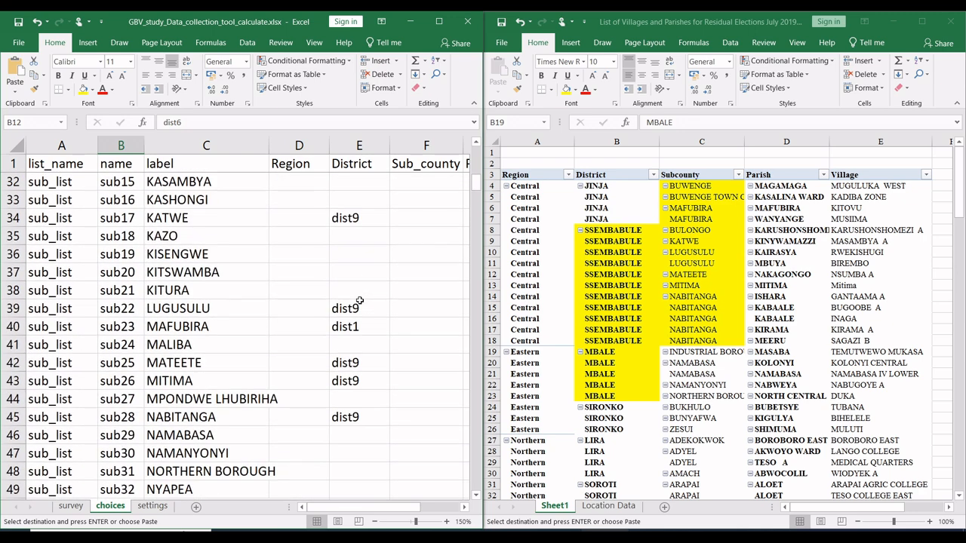
{"action": "scroll", "coordinate": [360, 300], "scroll_direction": "up", "scroll_amount": 5}
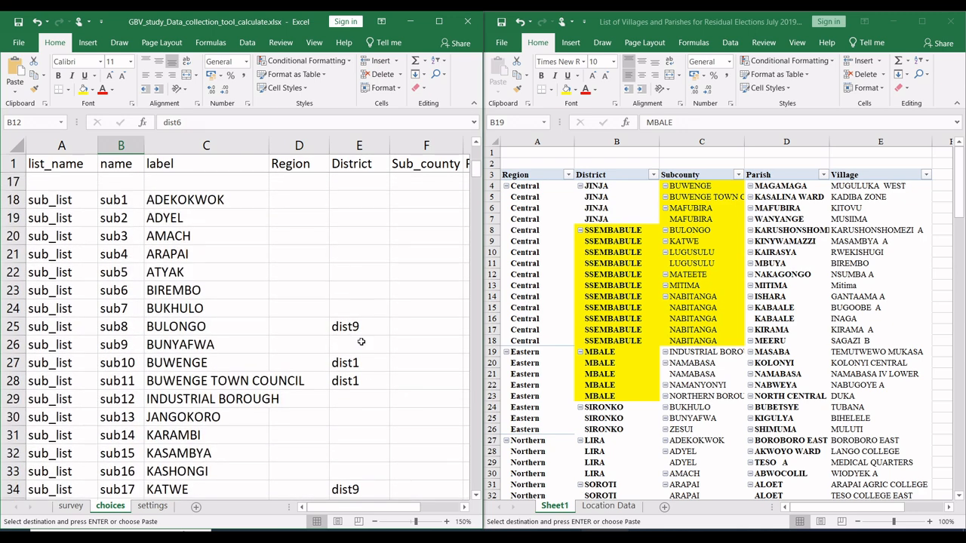
{"action": "left_click", "coordinate": [354, 401]}
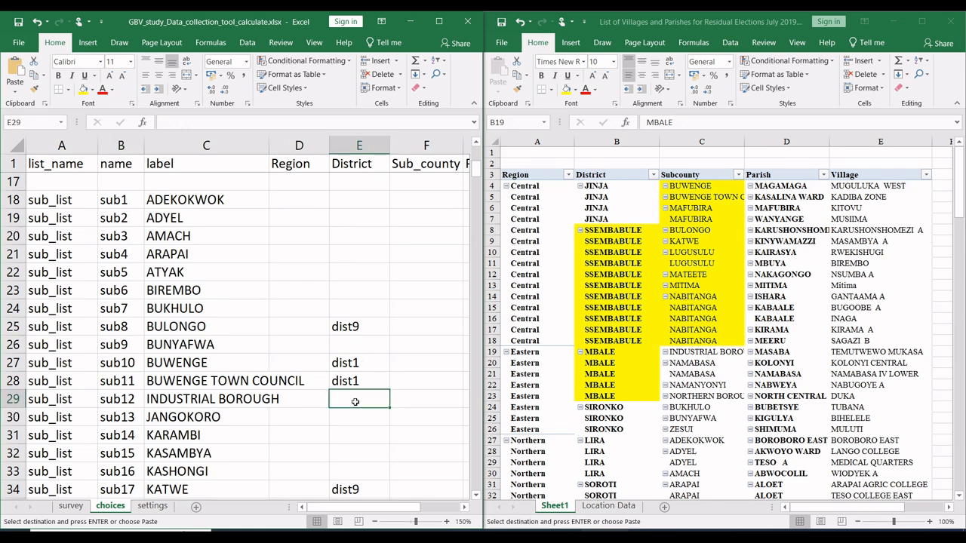
{"action": "key", "text": "ctrl+v"}
Step: Paste dist6 into the District cells of the NAMABASA, NAMANYONYI and NORTHERN BOROUGH sub counties, E46:E48
{"action": "scroll", "coordinate": [355, 401], "scroll_direction": "down", "scroll_amount": 2}
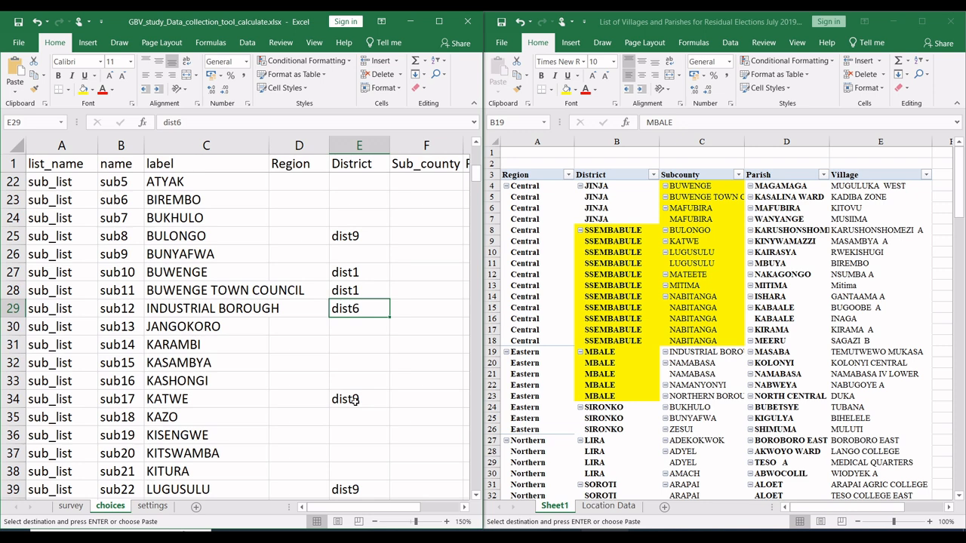
{"action": "scroll", "coordinate": [354, 401], "scroll_direction": "down", "scroll_amount": 4}
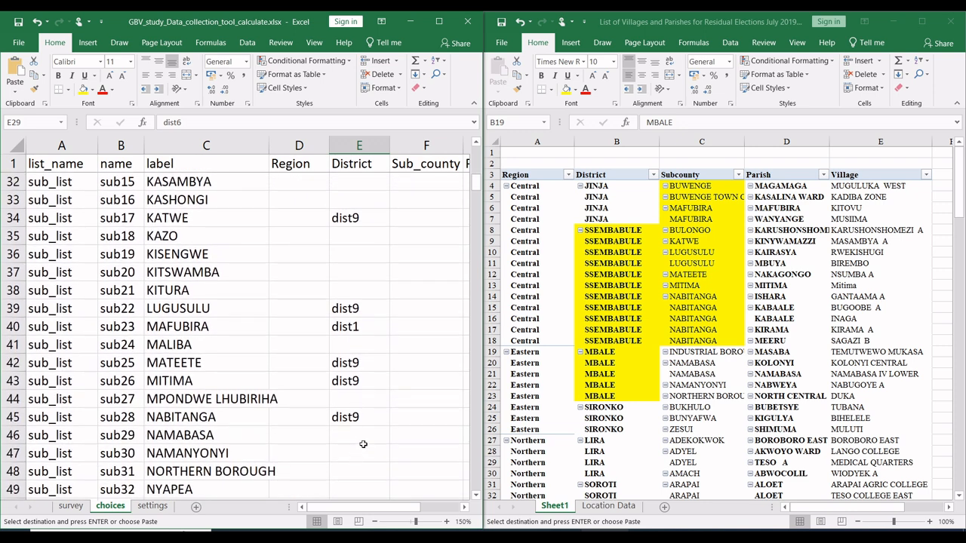
{"action": "left_click", "coordinate": [362, 437]}
{"action": "key", "text": "ctrl+v"}
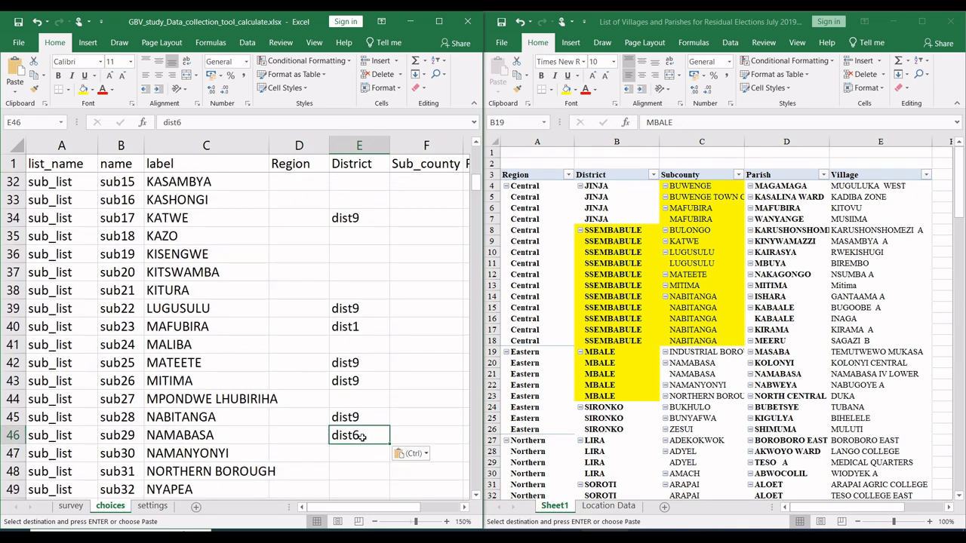
{"action": "scroll", "coordinate": [362, 438], "scroll_direction": "down", "scroll_amount": 2}
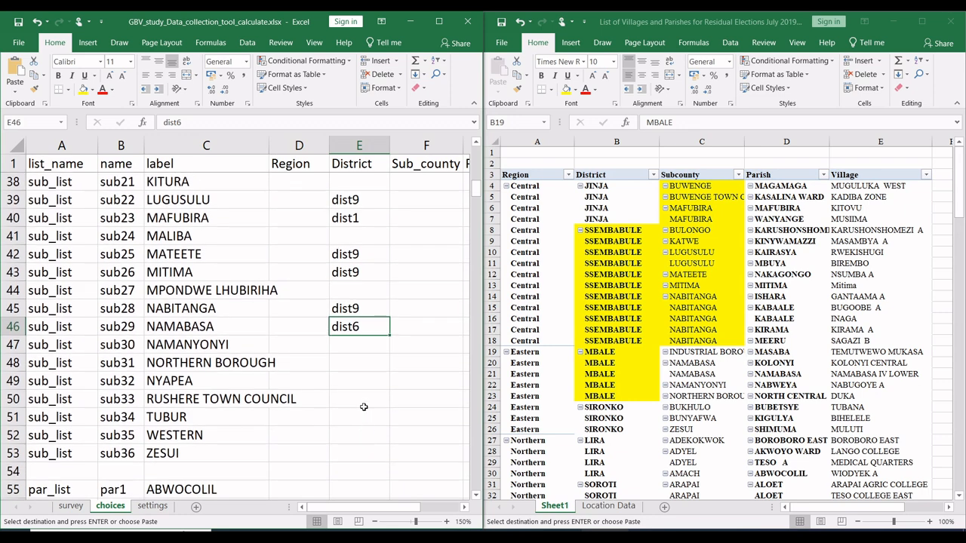
{"action": "left_click", "coordinate": [354, 348]}
{"action": "key", "text": "ctrl+v"}
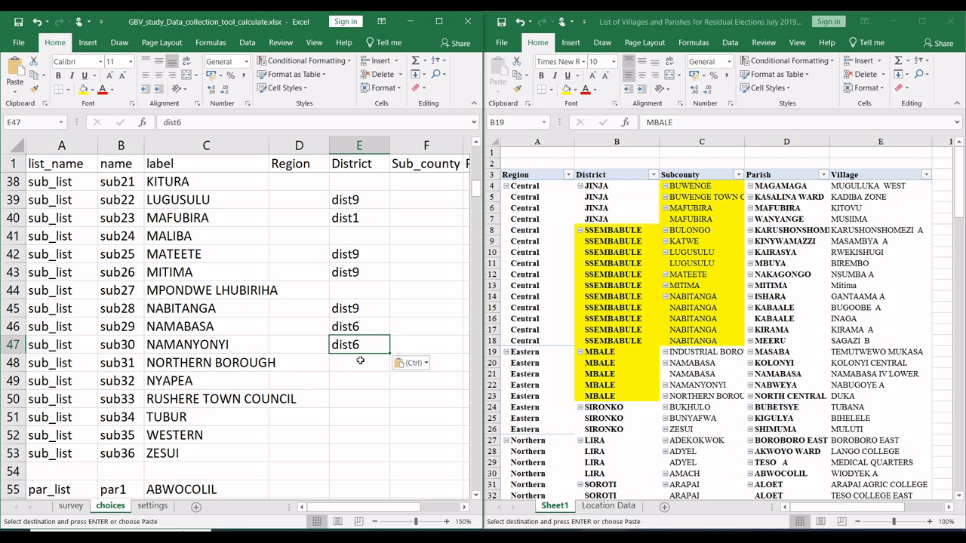
{"action": "left_click", "coordinate": [358, 363]}
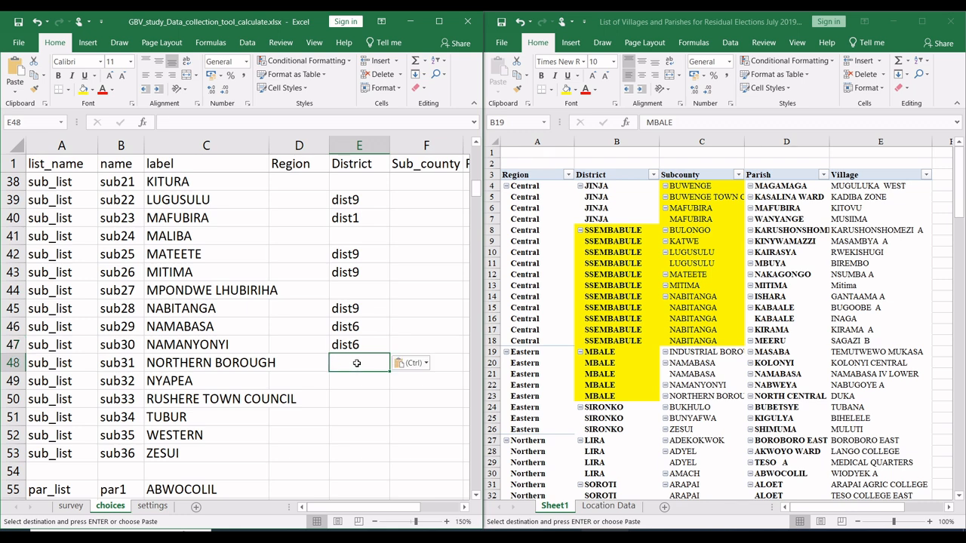
{"action": "key", "text": "ctrl+v"}
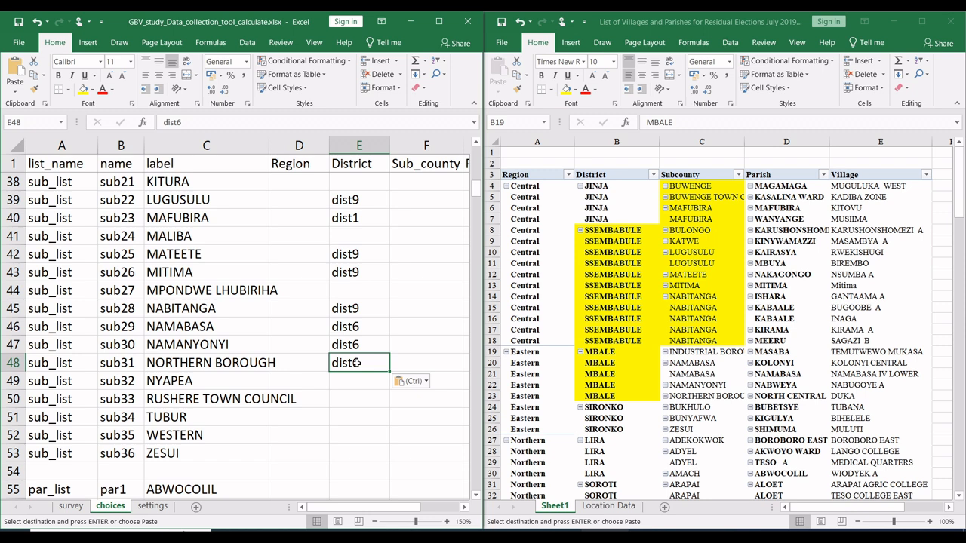
{"action": "scroll", "coordinate": [358, 363], "scroll_direction": "up", "scroll_amount": 4}
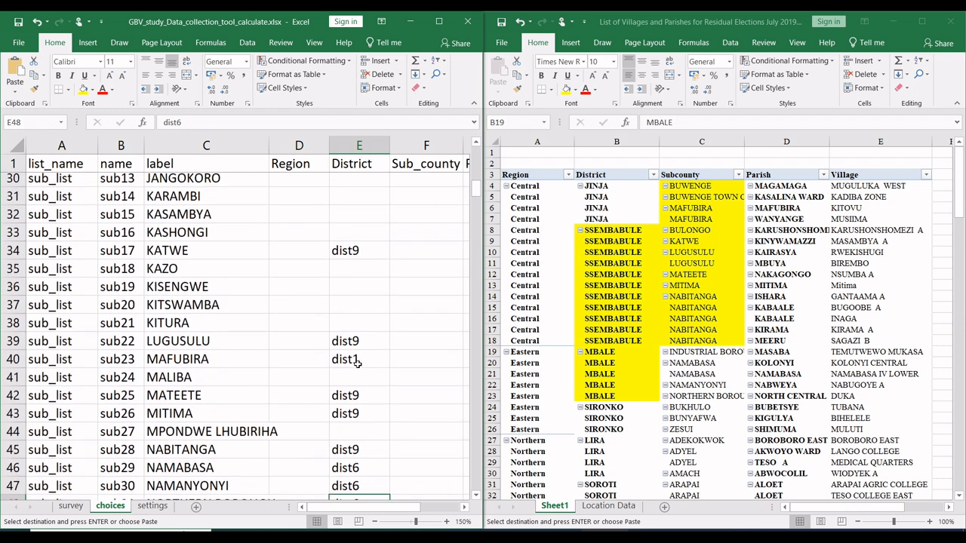
{"action": "scroll", "coordinate": [358, 364], "scroll_direction": "up", "scroll_amount": 2}
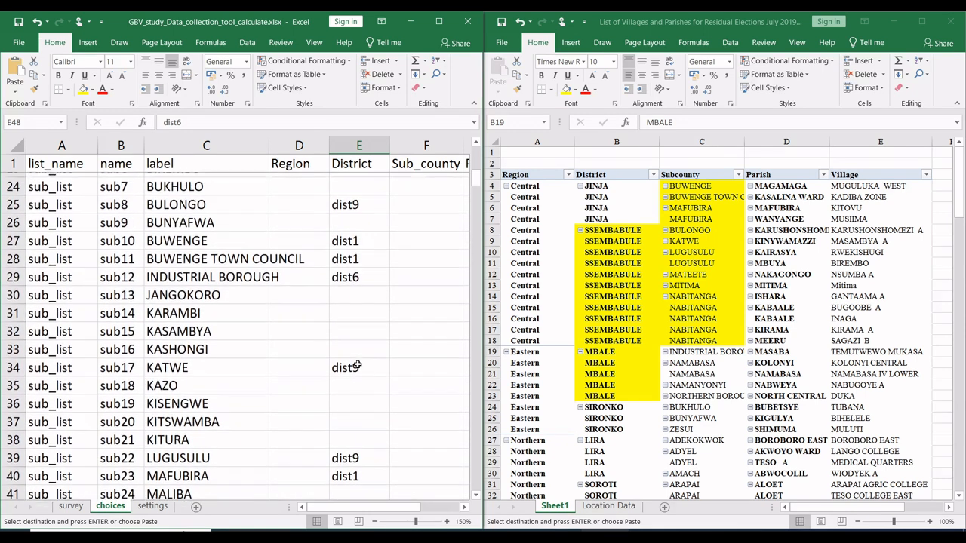
{"action": "left_click", "coordinate": [356, 236]}
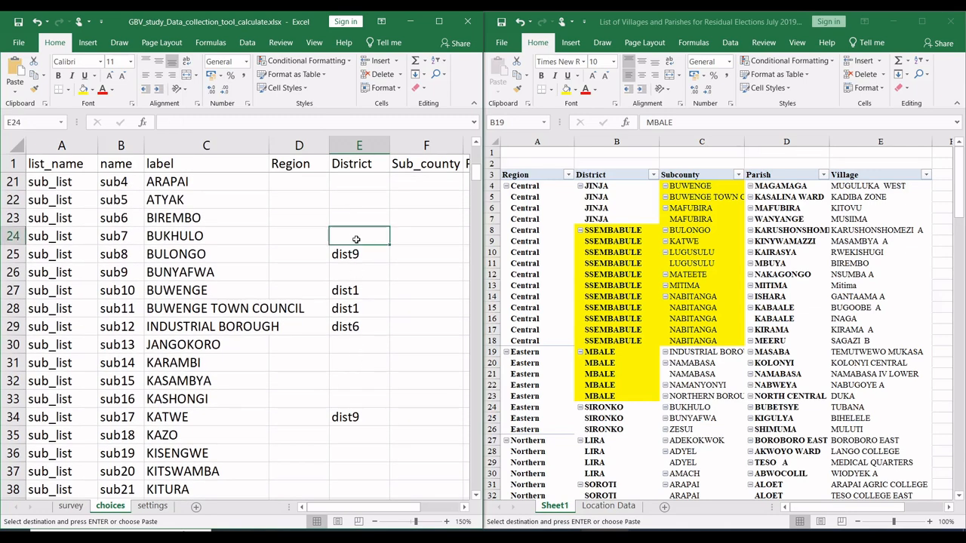
{"action": "key", "text": "ctrl+v"}
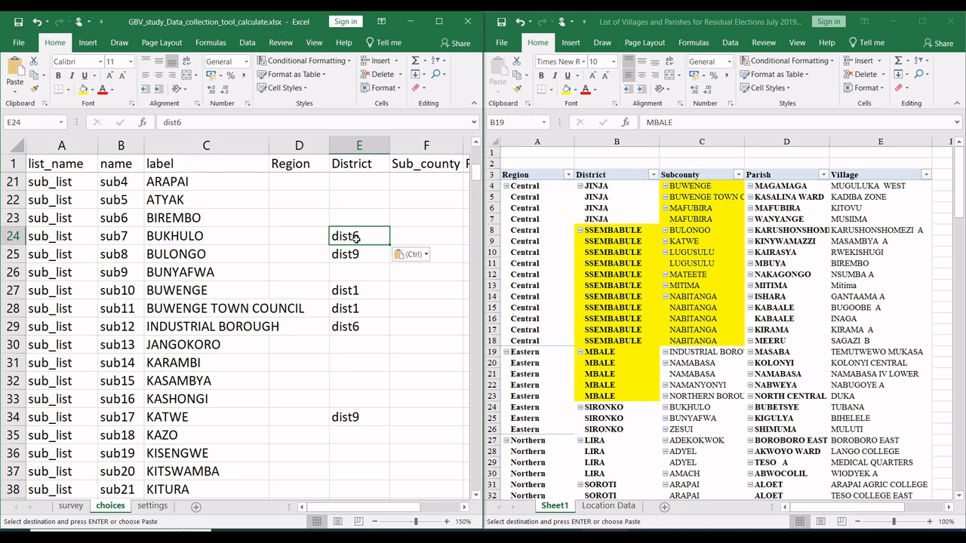
{"action": "key", "text": "Delete"}
Step: Fill the pivot's MBALE subcounty cells C19:C23 and its SIRONKO district cells B24:B26 with yellow
{"action": "left_click", "coordinate": [723, 396]}
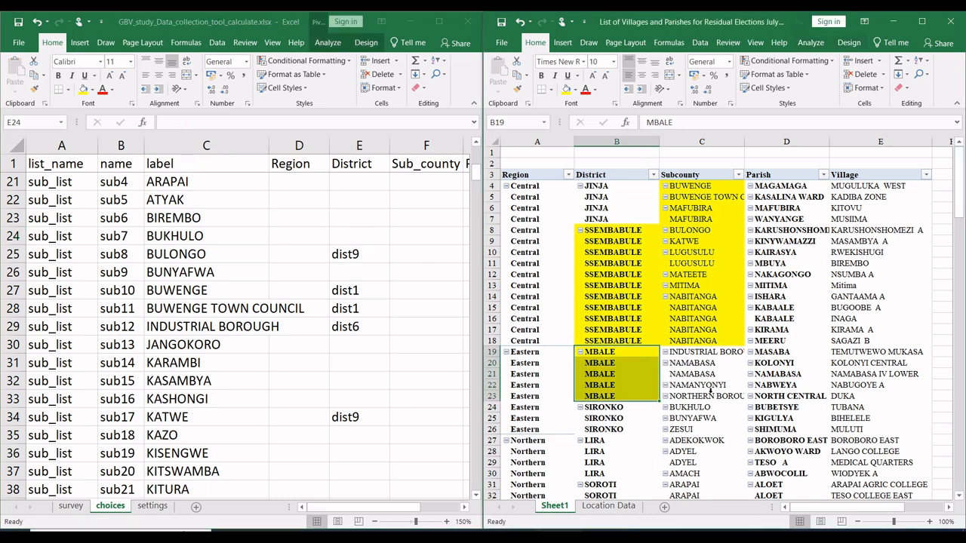
{"action": "left_click_drag", "start_coordinate": [708, 395], "coordinate": [706, 353]}
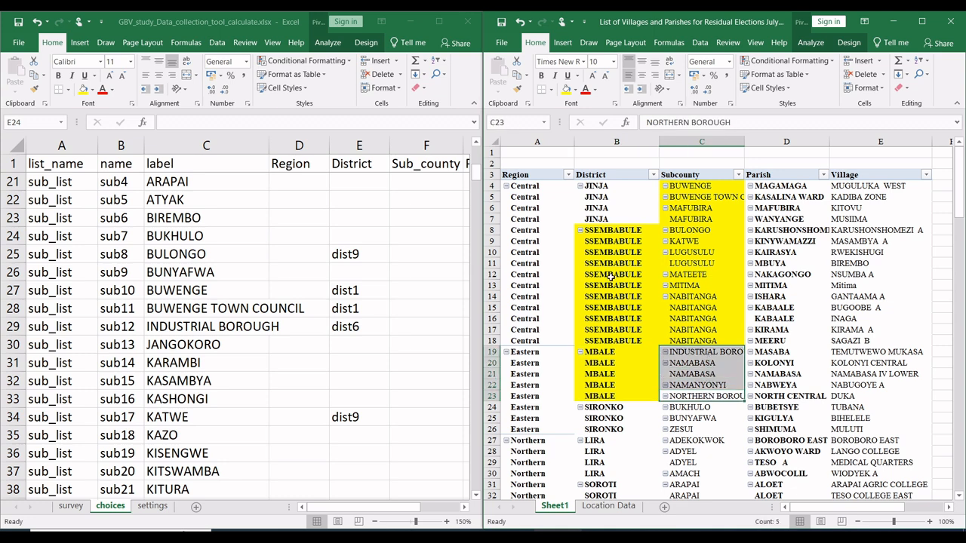
{"action": "left_click", "coordinate": [566, 89]}
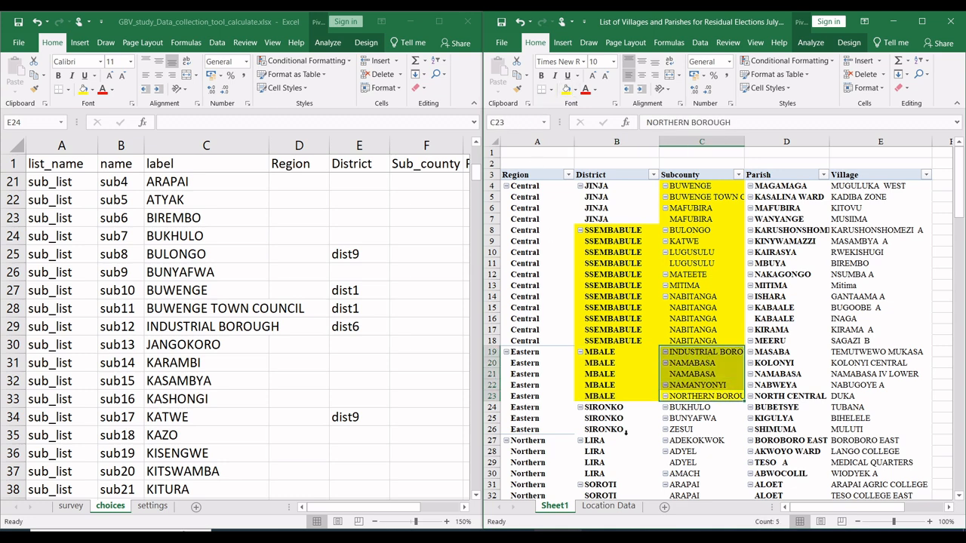
{"action": "left_click", "coordinate": [625, 421]}
{"action": "left_click_drag", "start_coordinate": [619, 408], "coordinate": [618, 429]}
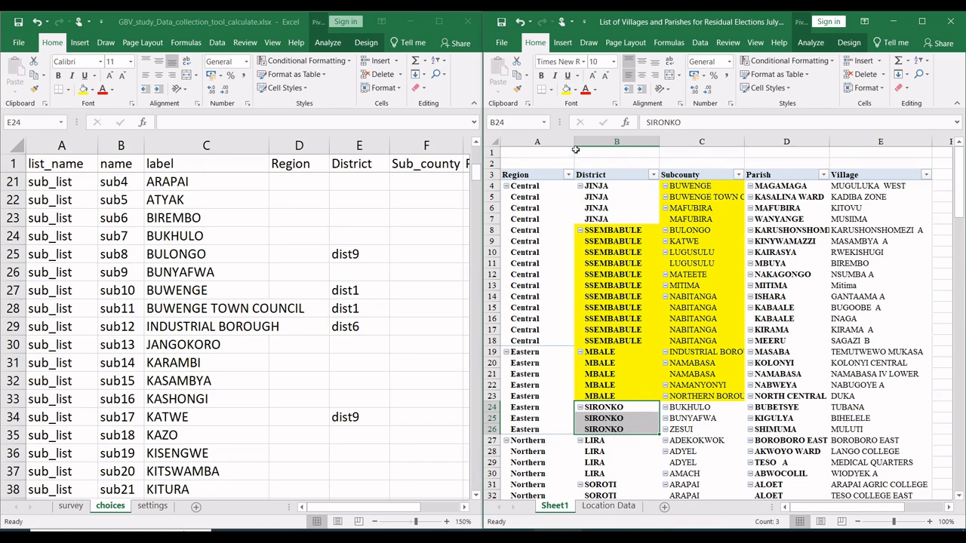
{"action": "left_click", "coordinate": [567, 89]}
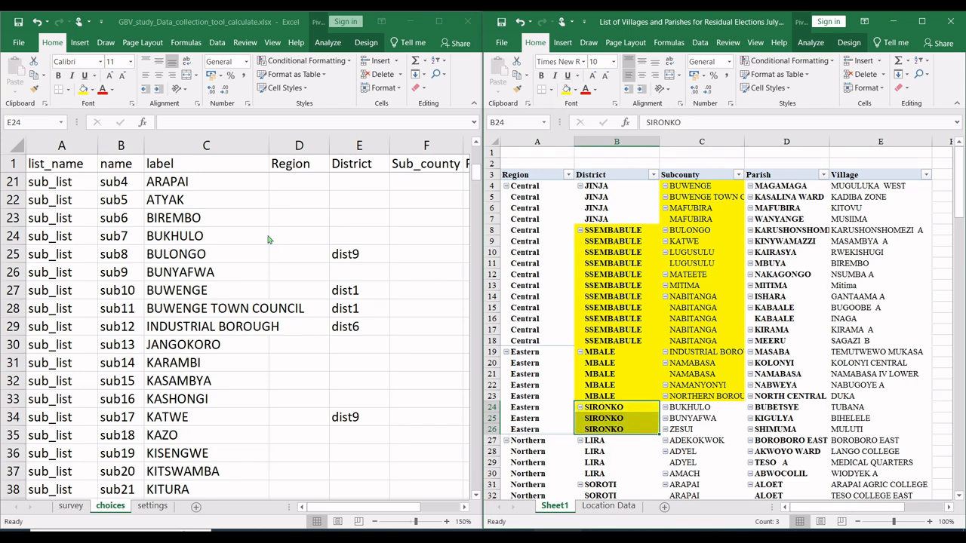
Step: Find SIRONKO among the dist_list choices and copy its name, dist7, from B13
{"action": "left_click", "coordinate": [359, 236]}
{"action": "scroll", "coordinate": [241, 324], "scroll_direction": "up", "scroll_amount": 6}
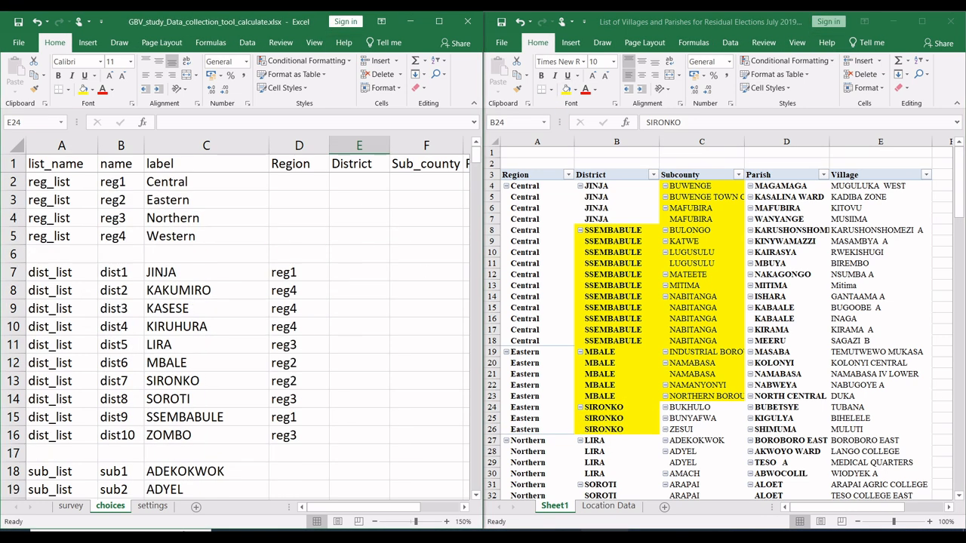
{"action": "left_click", "coordinate": [153, 381]}
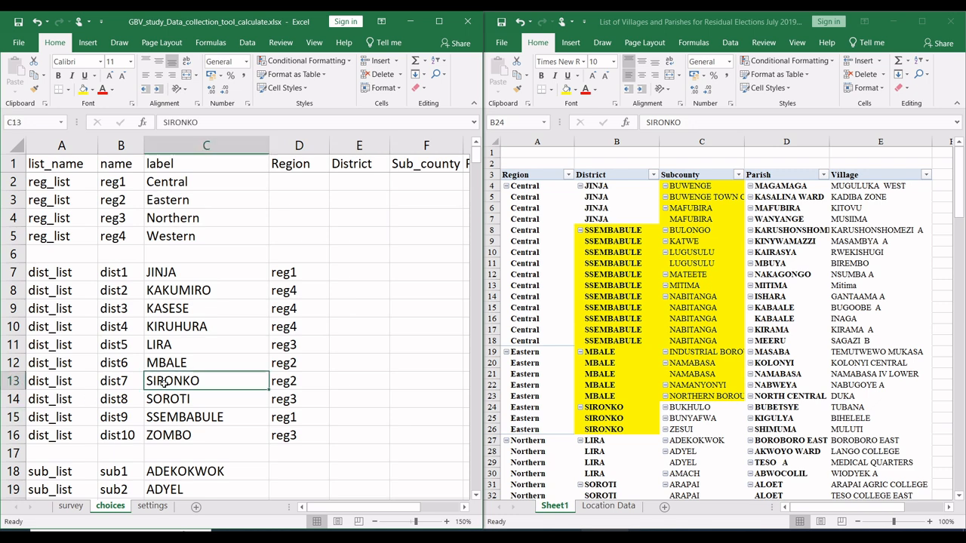
{"action": "left_click", "coordinate": [121, 382]}
{"action": "key", "text": "ctrl+c"}
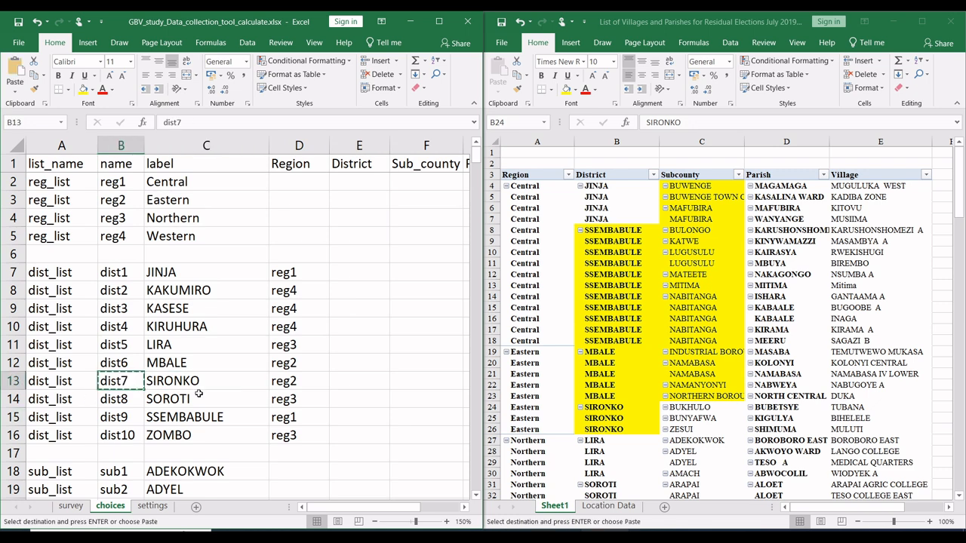
Step: Paste dist7 into the District cells of the BUKHULO and BUNYAFWA sub counties, E24 and E26
{"action": "scroll", "coordinate": [200, 393], "scroll_direction": "down", "scroll_amount": 7}
{"action": "scroll", "coordinate": [200, 393], "scroll_direction": "down", "scroll_amount": 3}
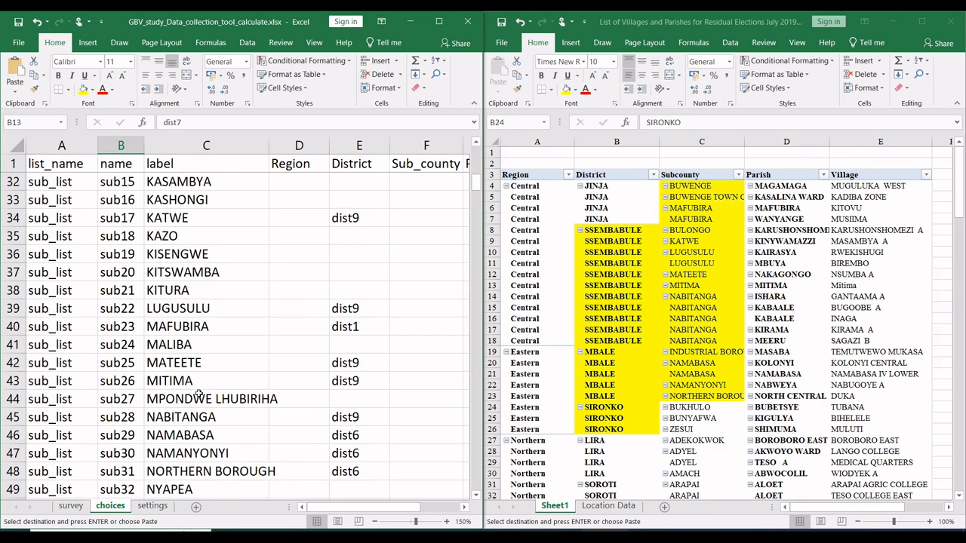
{"action": "scroll", "coordinate": [200, 393], "scroll_direction": "up", "scroll_amount": 10}
{"action": "scroll", "coordinate": [197, 391], "scroll_direction": "down", "scroll_amount": 3}
{"action": "scroll", "coordinate": [200, 393], "scroll_direction": "down", "scroll_amount": 2}
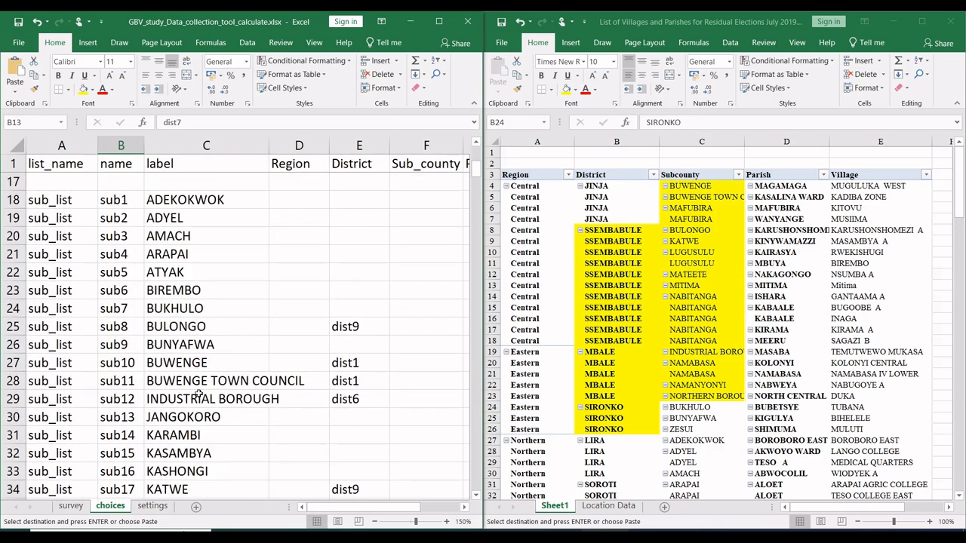
{"action": "left_click", "coordinate": [356, 311]}
{"action": "key", "text": "ctrl+v"}
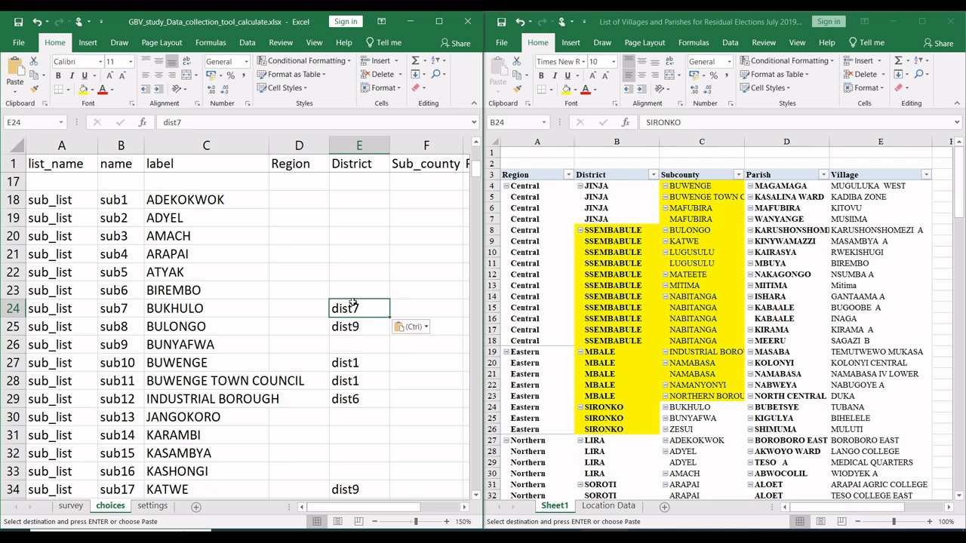
{"action": "left_click", "coordinate": [361, 344]}
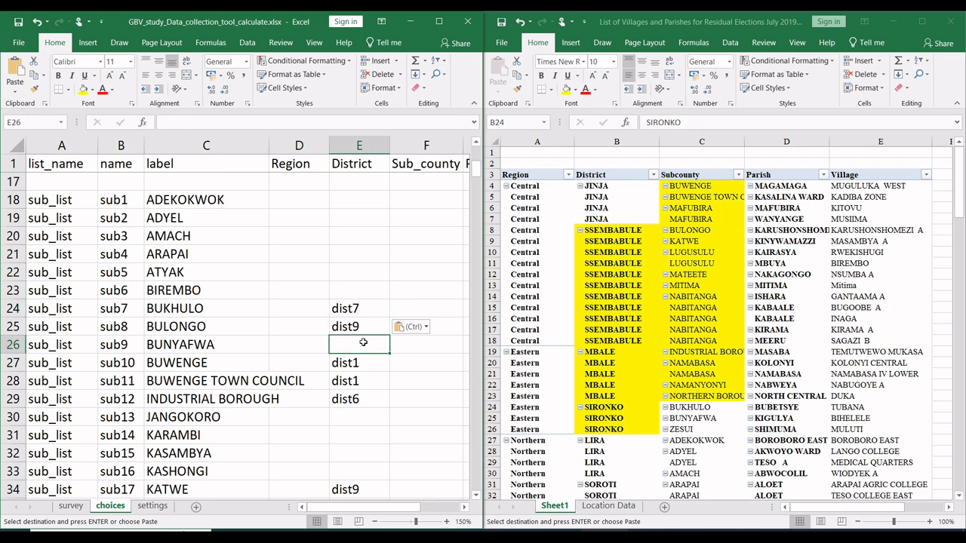
{"action": "key", "text": "ctrl+v"}
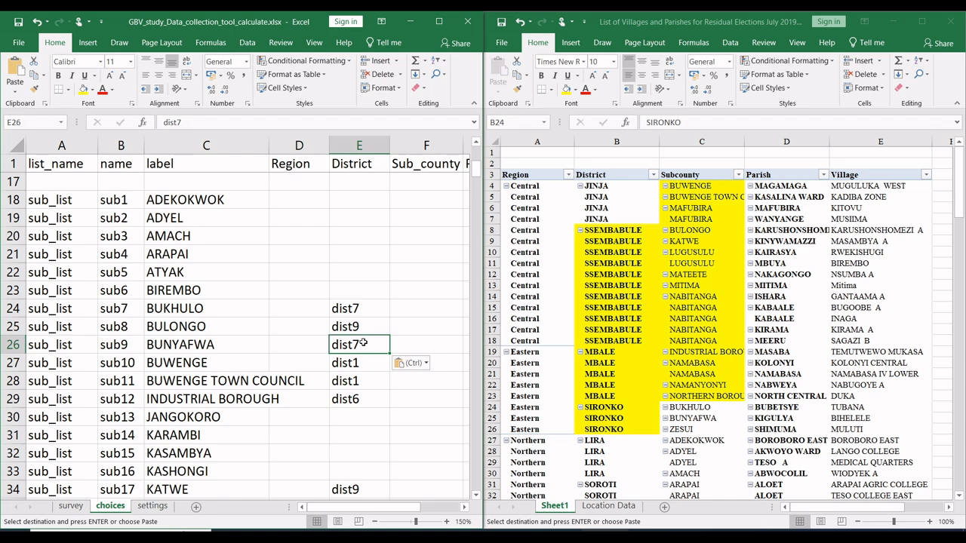
Step: Find ZESUI among the sub_list choices and paste dist7 into its District cell, E53
{"action": "scroll", "coordinate": [363, 342], "scroll_direction": "up", "scroll_amount": 5}
{"action": "scroll", "coordinate": [363, 342], "scroll_direction": "down", "scroll_amount": 10}
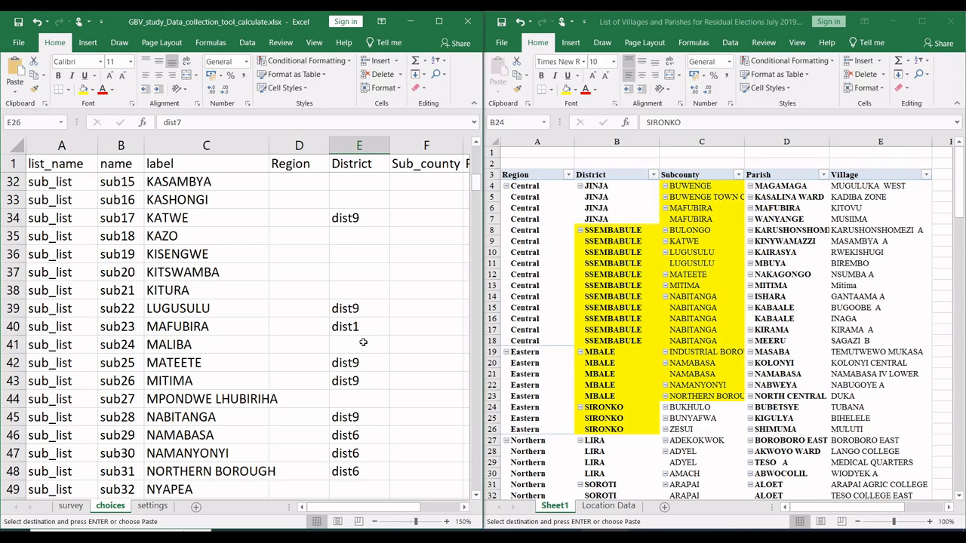
{"action": "scroll", "coordinate": [363, 342], "scroll_direction": "down", "scroll_amount": 3}
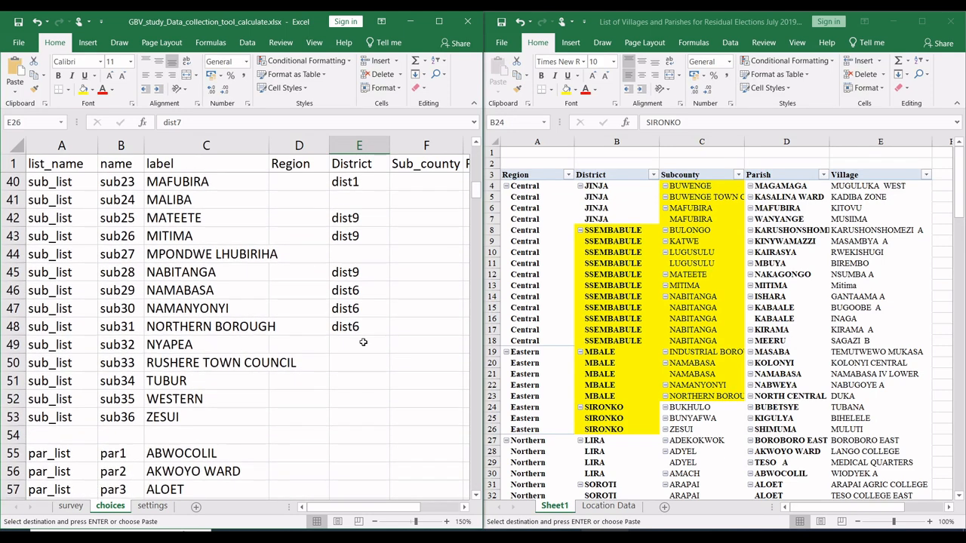
{"action": "left_click", "coordinate": [370, 418]}
{"action": "key", "text": "ctrl+v"}
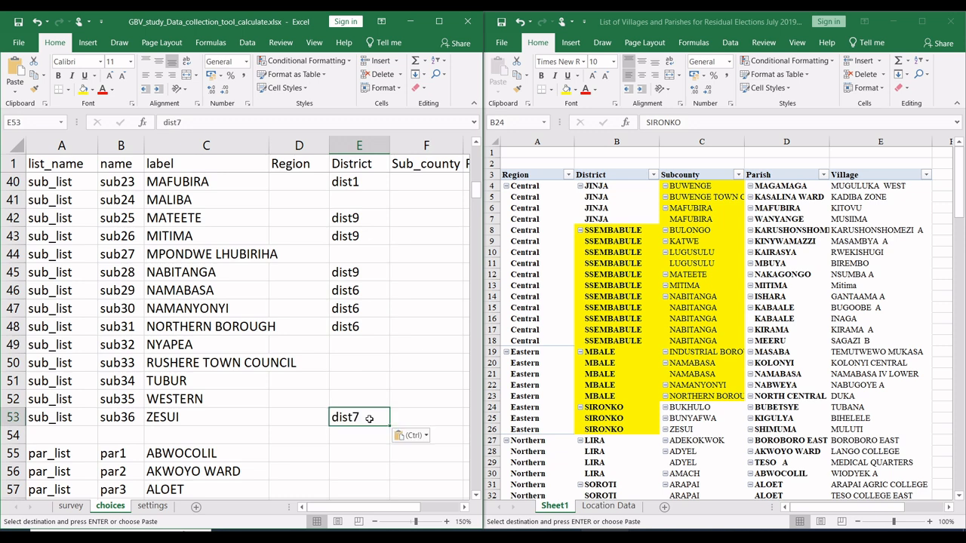
Step: Fill the pivot's SIRONKO subcounty cells C24:C26 and its LIRA district cells B27:B30 with yellow
{"action": "left_click", "coordinate": [700, 421]}
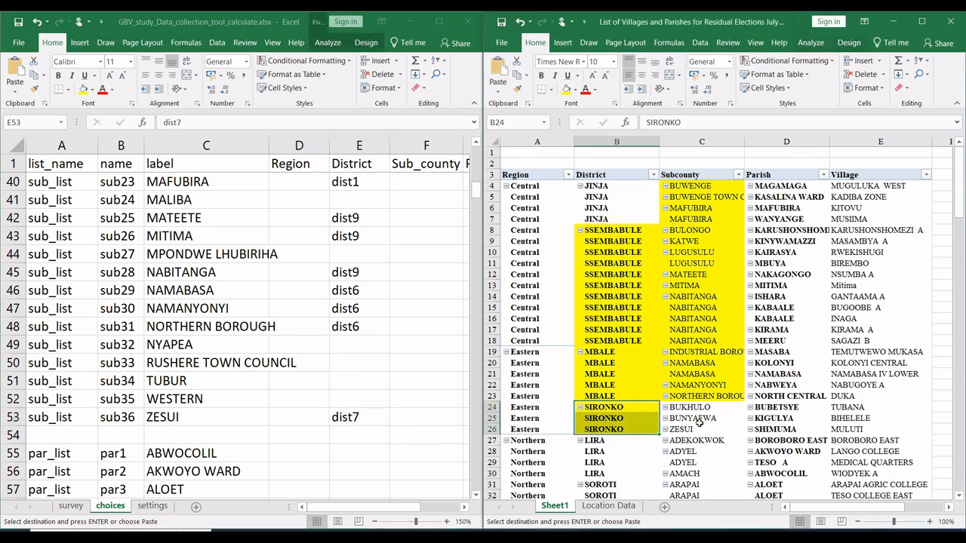
{"action": "left_click_drag", "start_coordinate": [699, 429], "coordinate": [695, 408]}
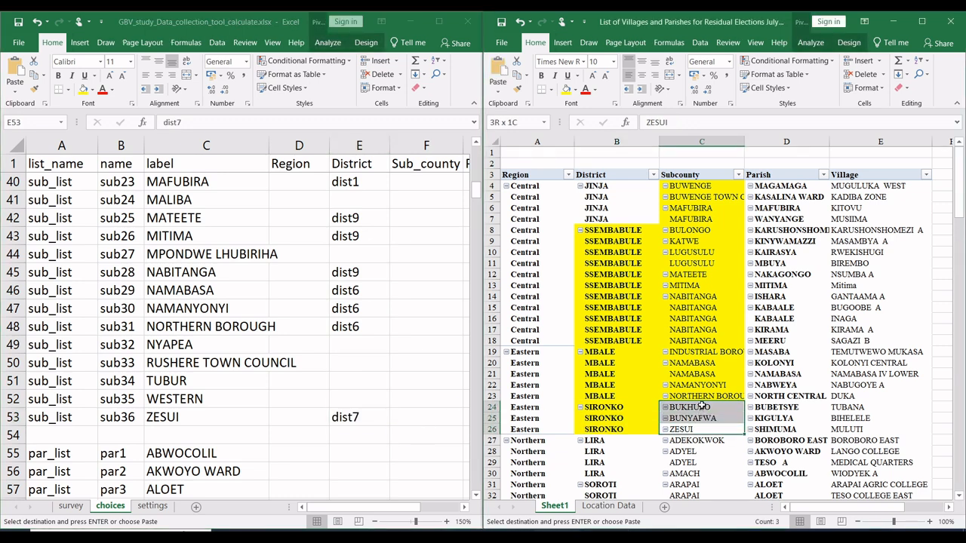
{"action": "left_click", "coordinate": [565, 90]}
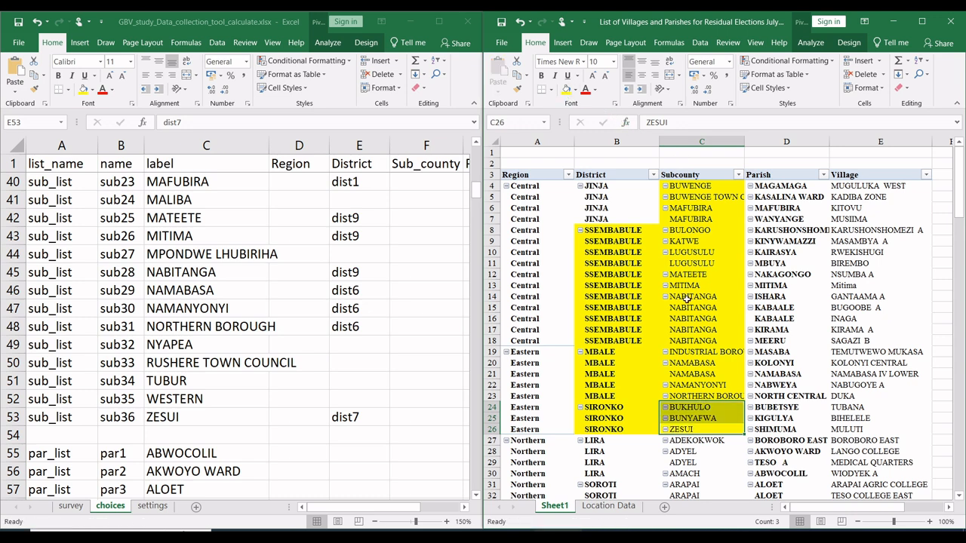
{"action": "scroll", "coordinate": [687, 298], "scroll_direction": "down", "scroll_amount": 10}
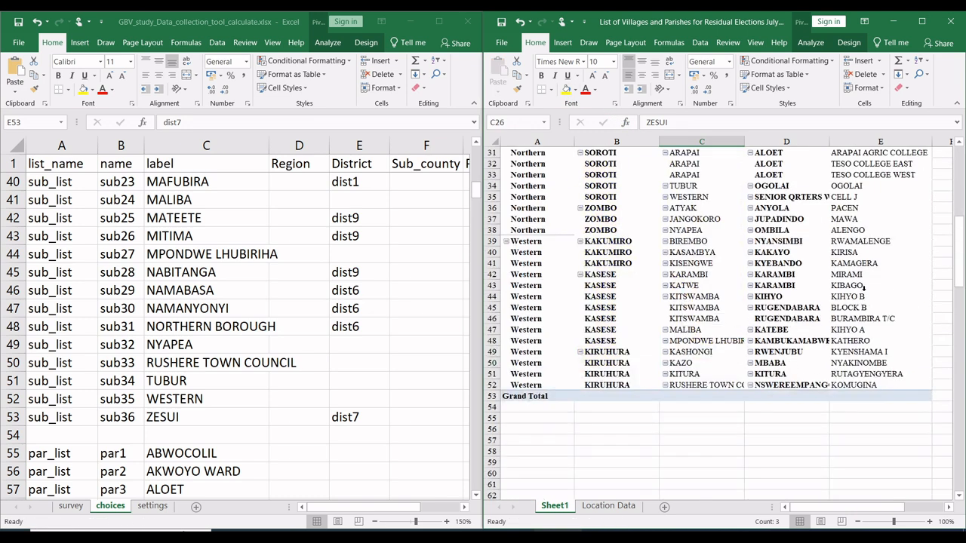
{"action": "left_click_drag", "start_coordinate": [959, 271], "coordinate": [957, 242]}
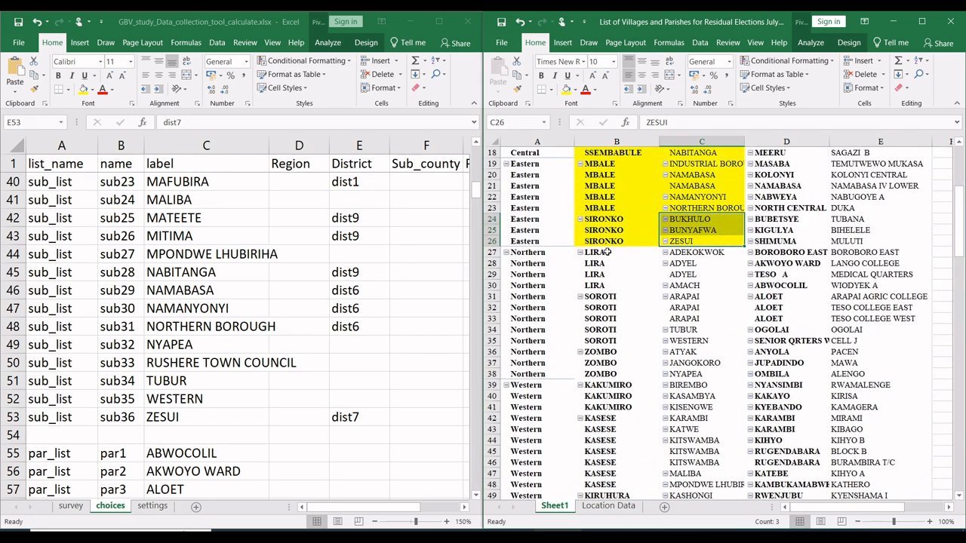
{"action": "left_click_drag", "start_coordinate": [606, 252], "coordinate": [606, 286]}
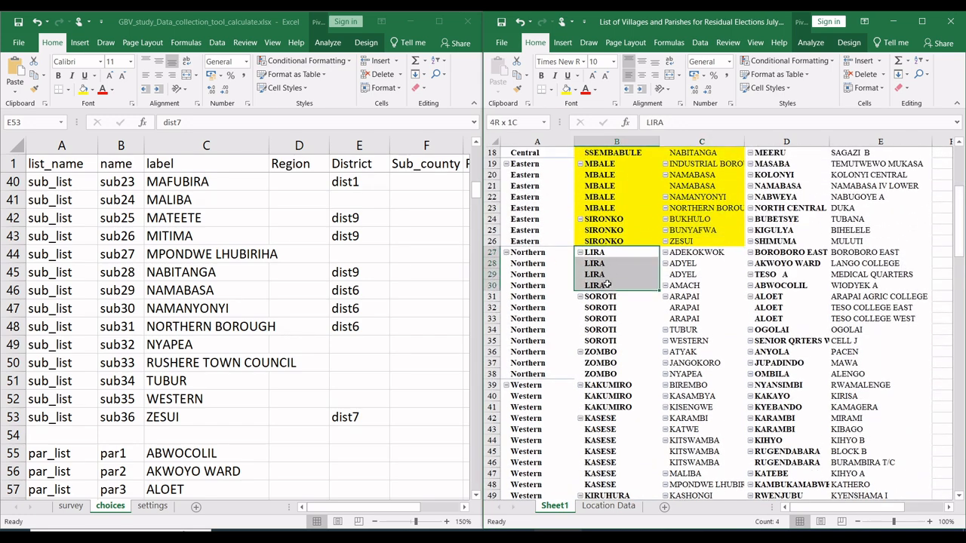
{"action": "left_click", "coordinate": [567, 90]}
Step: Find LIRA among the dist_list choices and copy its name, dist5, from B11
{"action": "left_click", "coordinate": [475, 193]}
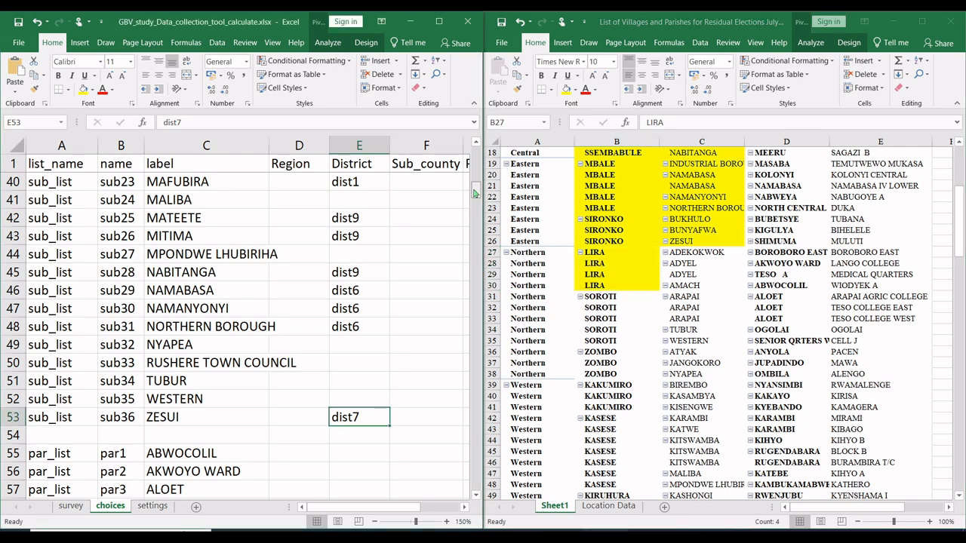
{"action": "left_click_drag", "start_coordinate": [475, 193], "coordinate": [445, 164]}
{"action": "left_click", "coordinate": [131, 257]}
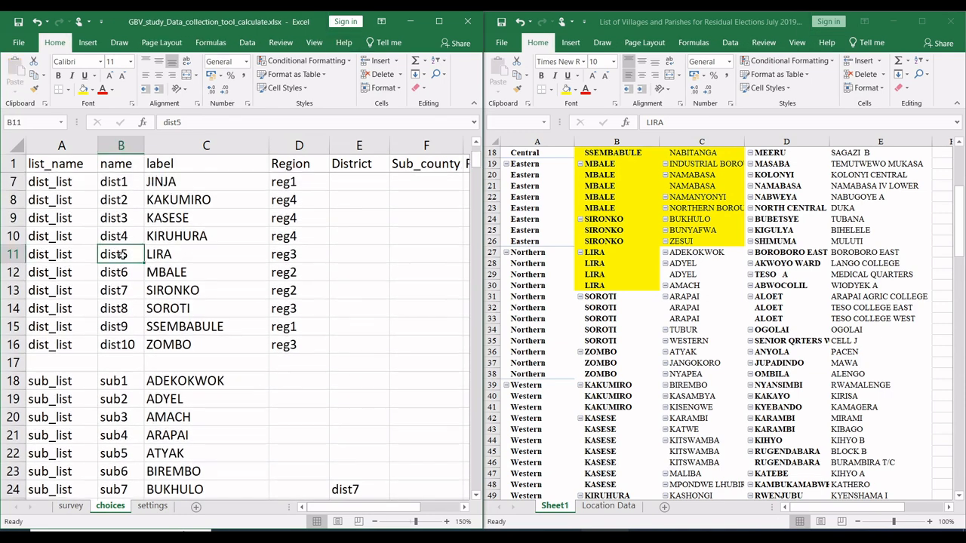
{"action": "key", "text": "ctrl+c"}
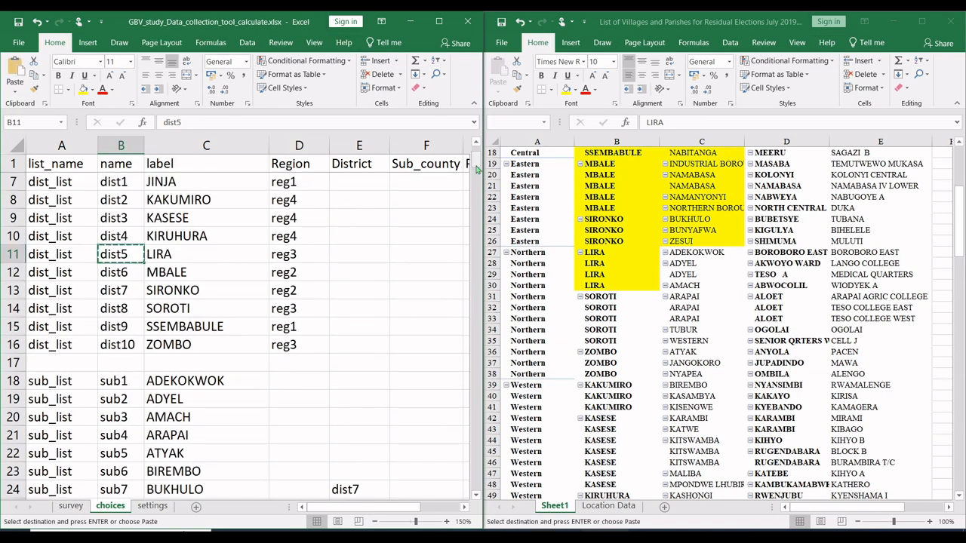
Step: Paste dist5 into the District cells of the ADEKOKWOK, ADYEL and AMACH sub counties, E18:E20
{"action": "mouse_move", "coordinate": [477, 169]}
{"action": "left_mouse_down"}
{"action": "mouse_move", "coordinate": [477, 192]}
{"action": "mouse_move", "coordinate": [477, 179]}
{"action": "left_mouse_up"}
{"action": "scroll", "coordinate": [343, 215], "scroll_direction": "up", "scroll_amount": 2}
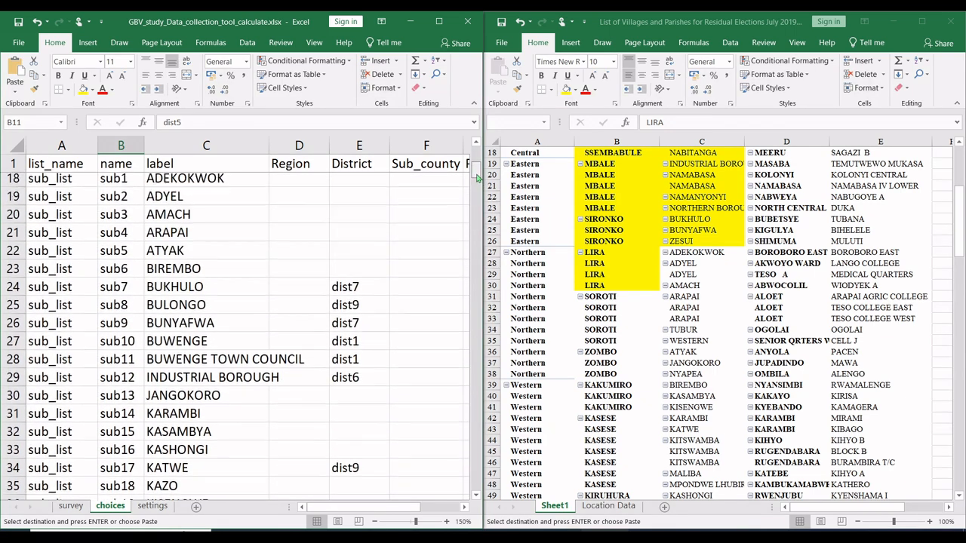
{"action": "left_click", "coordinate": [343, 215]}
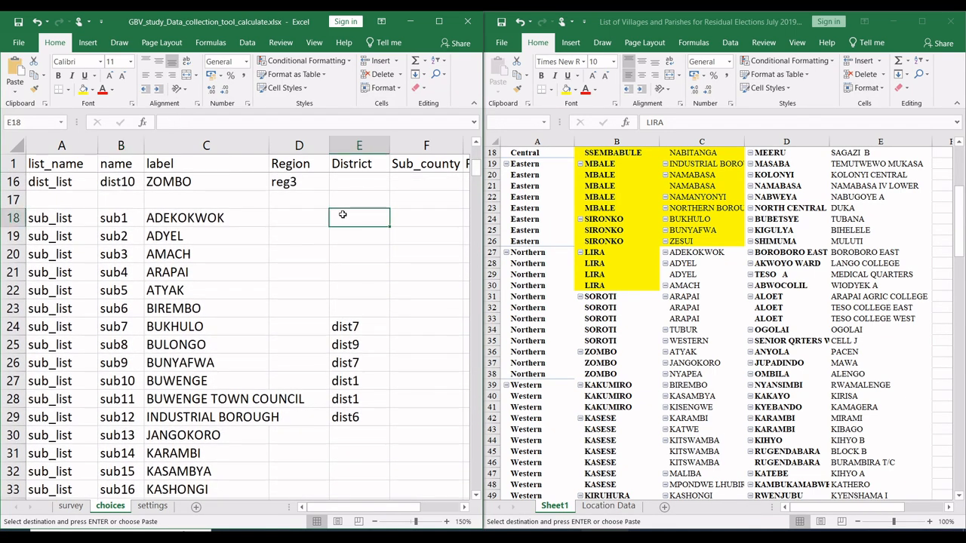
{"action": "key", "text": "ctrl+v"}
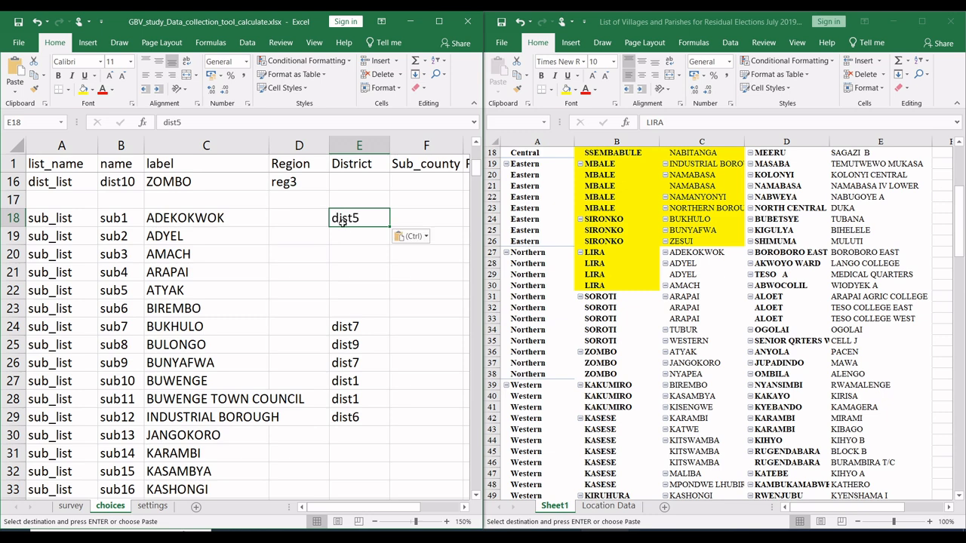
{"action": "left_click", "coordinate": [347, 231]}
{"action": "key", "text": "ctrl+v"}
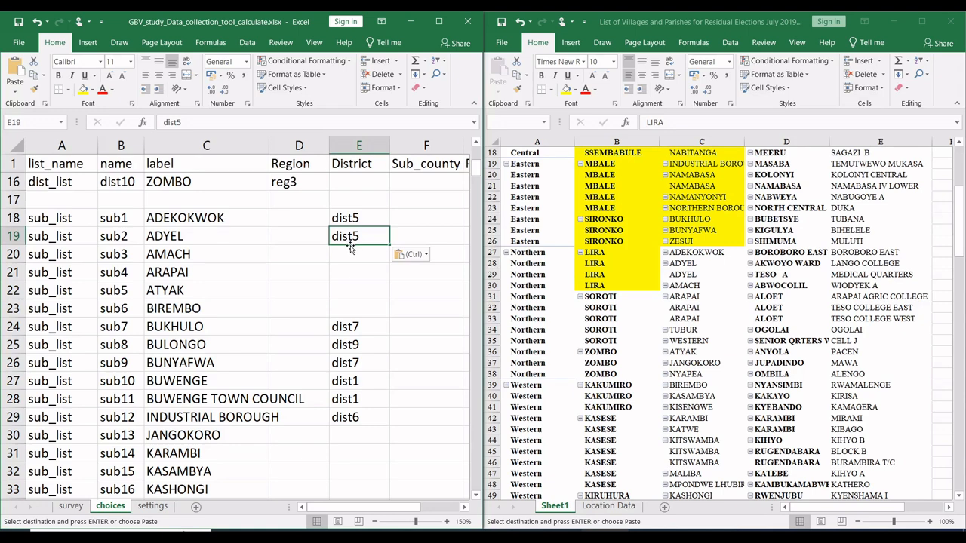
{"action": "left_click", "coordinate": [348, 251]}
{"action": "key", "text": "ctrl+v"}
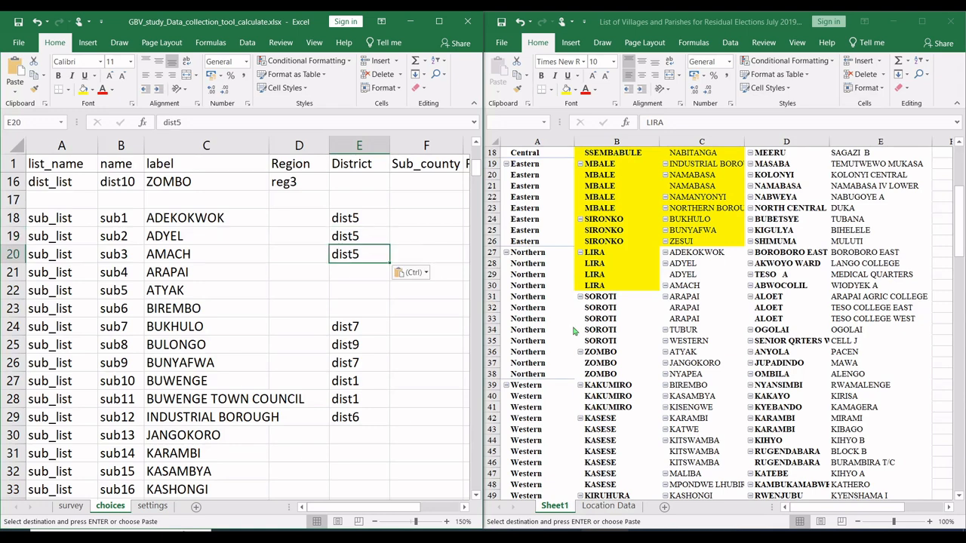
Step: Fill the pivot's LIRA subcounty cells C27:C30 and its SOROTI district cells B31:B35 with yellow
{"action": "left_click", "coordinate": [673, 308]}
{"action": "left_click_drag", "start_coordinate": [700, 285], "coordinate": [698, 255]}
{"action": "left_click", "coordinate": [566, 88]}
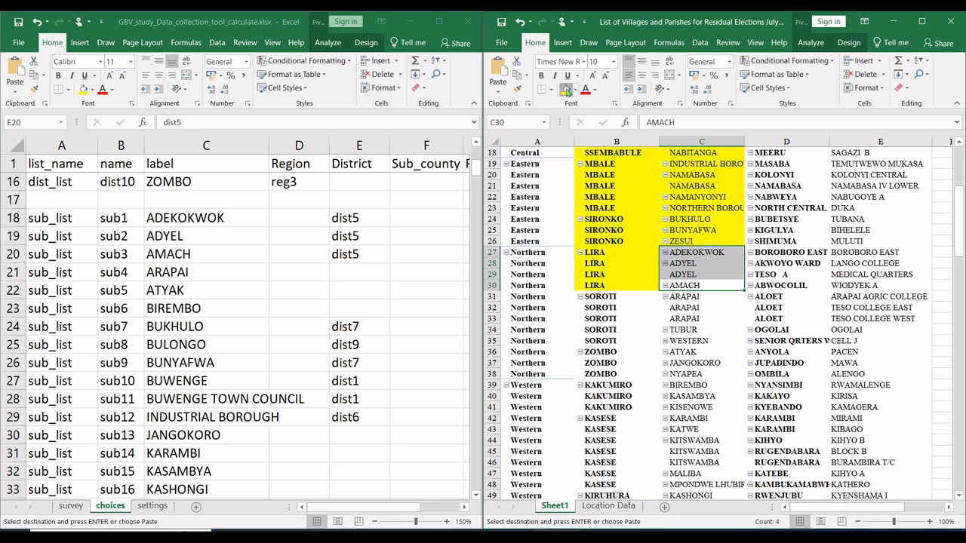
{"action": "left_click_drag", "start_coordinate": [617, 300], "coordinate": [613, 342]}
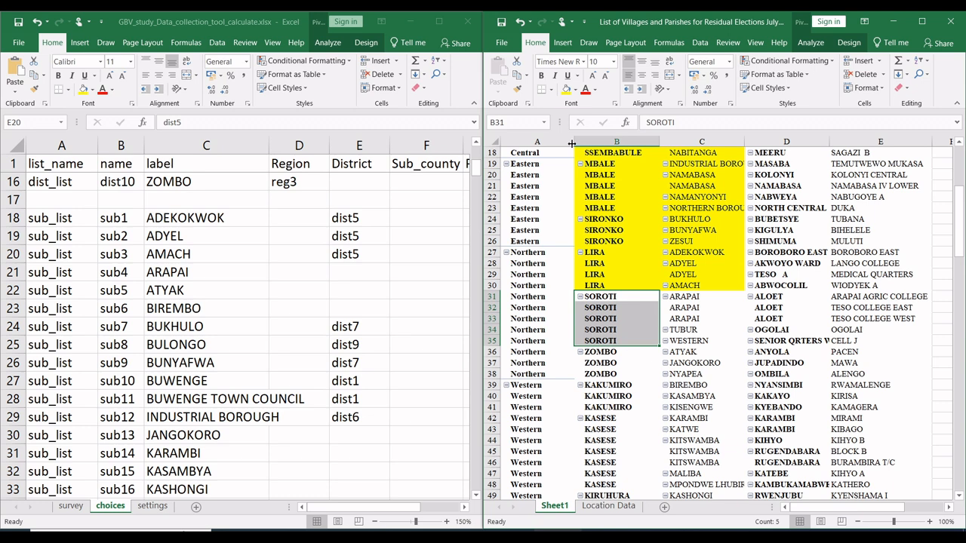
{"action": "left_click", "coordinate": [566, 89]}
Step: Copy SOROTI's name, dist8, from B14 into the District cell of the ARAPAI sub county, E21
{"action": "left_click", "coordinate": [477, 177]}
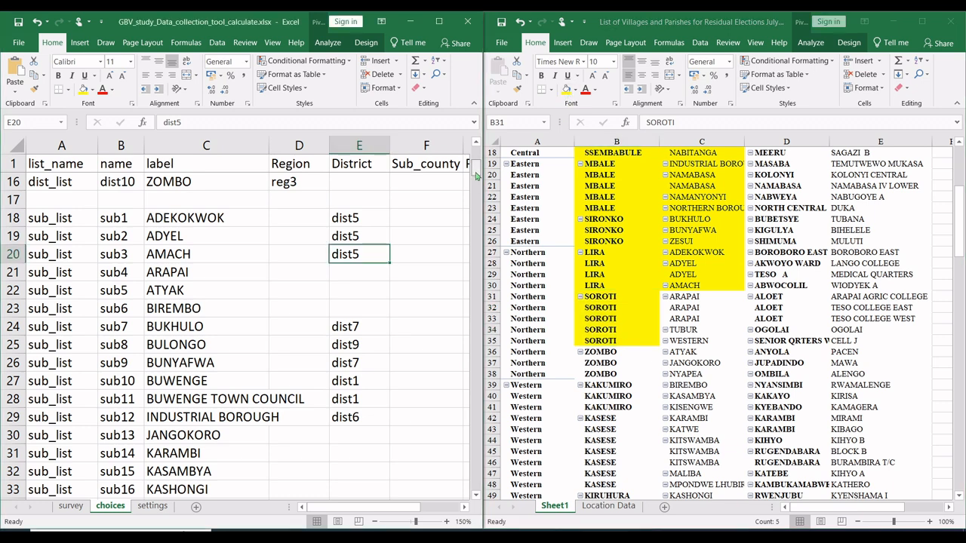
{"action": "scroll", "coordinate": [149, 213], "scroll_direction": "up", "scroll_amount": 2}
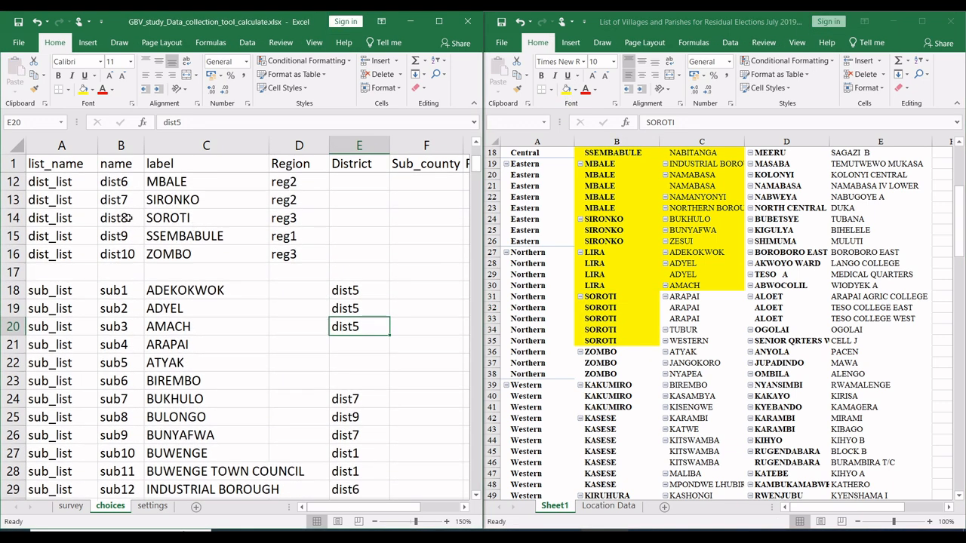
{"action": "left_click", "coordinate": [130, 218]}
{"action": "key", "text": "ctrl+c"}
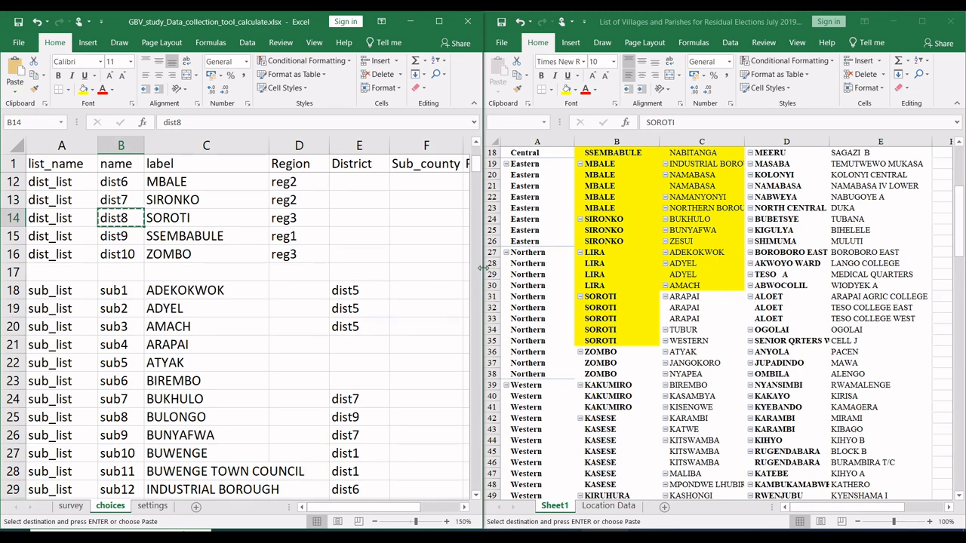
{"action": "left_click", "coordinate": [359, 346]}
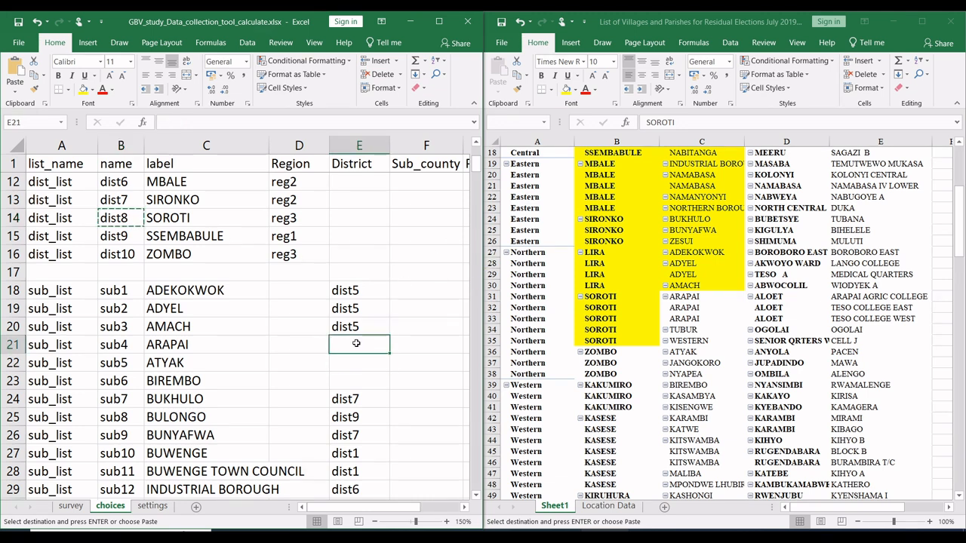
{"action": "key", "text": "ctrl+v"}
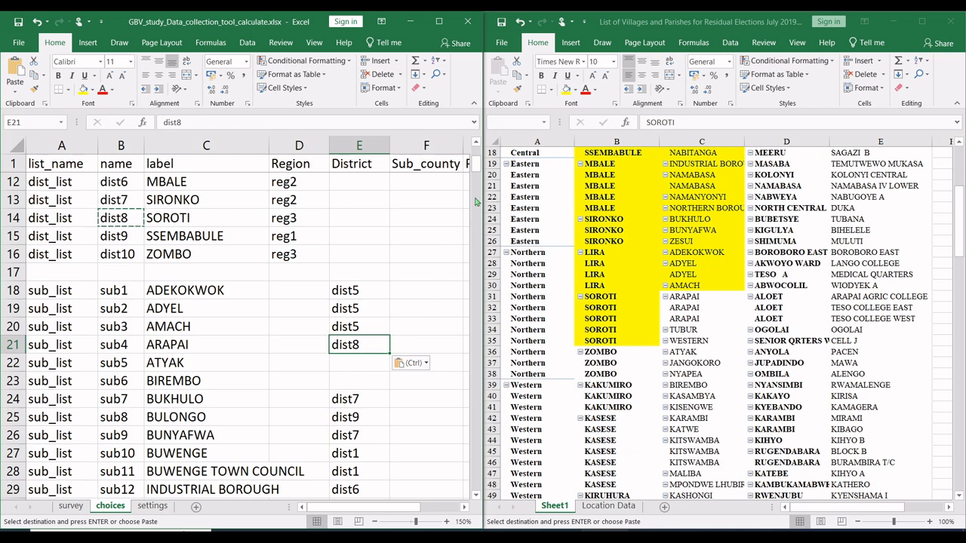
Step: Paste dist8 into the District cells of the TUBUR and WESTERN sub counties, E51 and E52
{"action": "left_click_drag", "start_coordinate": [477, 178], "coordinate": [476, 202]}
{"action": "left_click", "coordinate": [366, 291]}
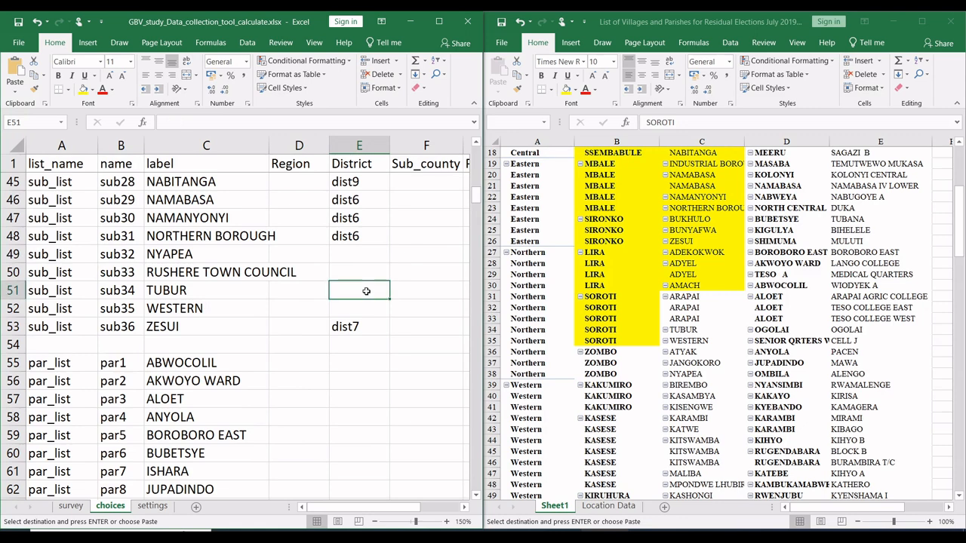
{"action": "key", "text": "ctrl+v"}
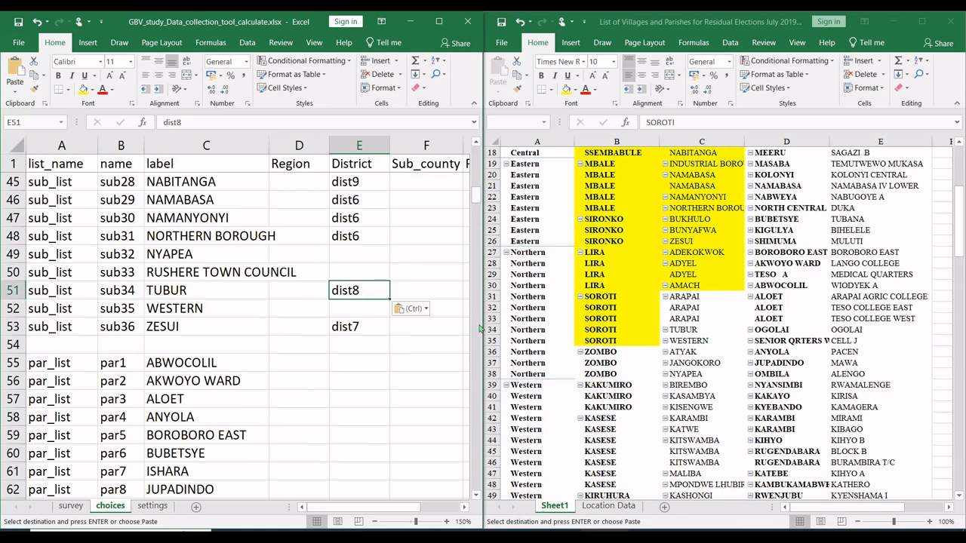
{"action": "left_click", "coordinate": [365, 308]}
{"action": "key", "text": "ctrl+v"}
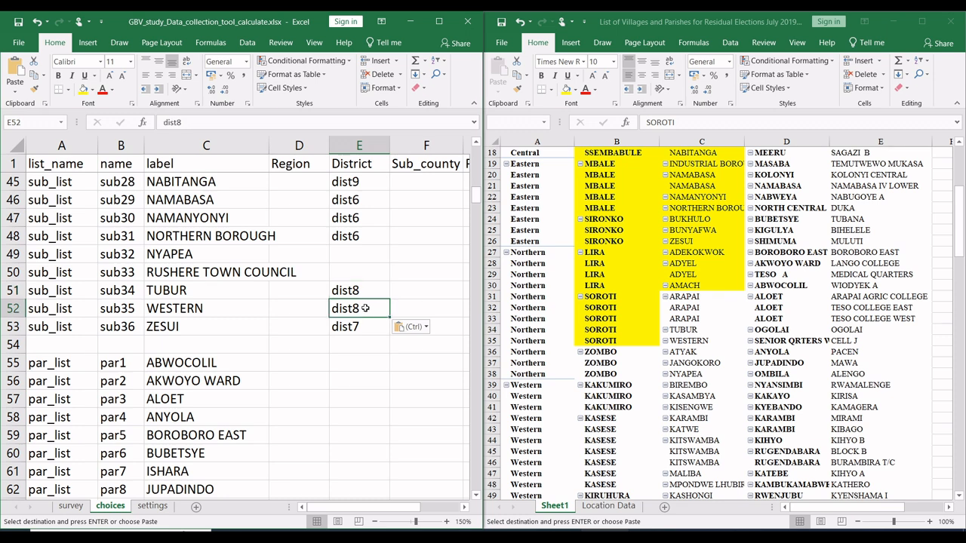
Step: Fill the pivot's SOROTI subcounty cells C31:C35 and its ZOMBO district cells B36:B38 with yellow
{"action": "left_click", "coordinate": [646, 345]}
{"action": "left_click_drag", "start_coordinate": [702, 342], "coordinate": [704, 295]}
{"action": "left_click", "coordinate": [567, 90]}
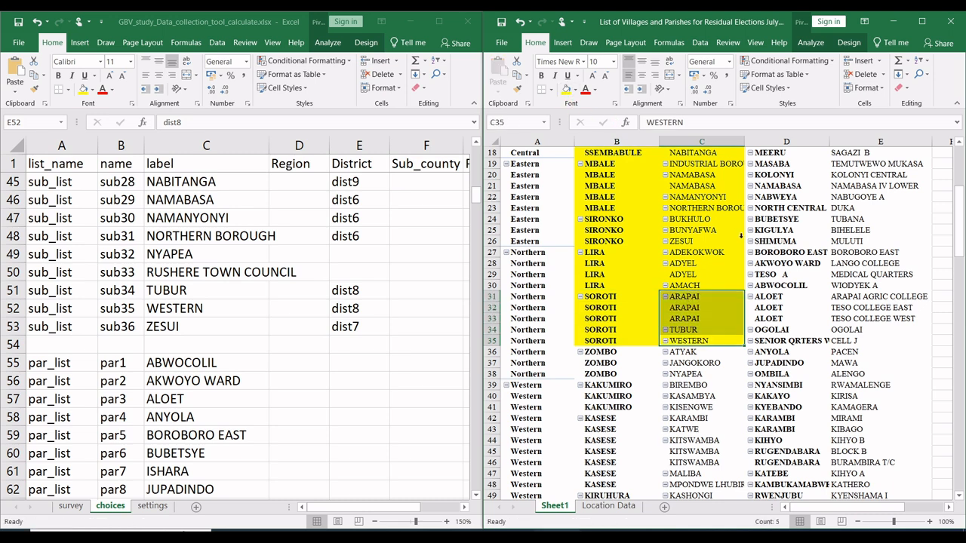
{"action": "left_click", "coordinate": [618, 379]}
{"action": "left_click_drag", "start_coordinate": [613, 353], "coordinate": [613, 375]}
{"action": "left_click", "coordinate": [566, 89]}
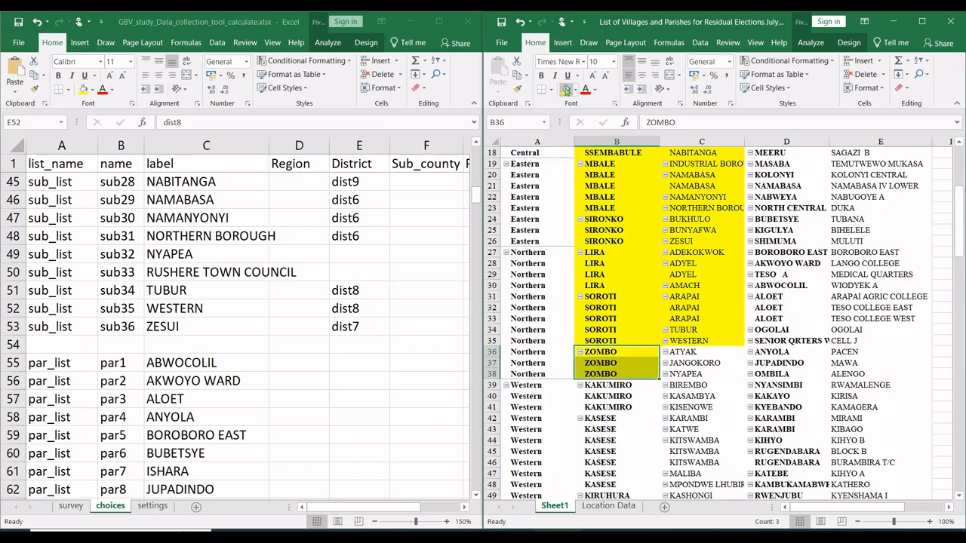
Step: Copy ZOMBO's name, dist10, from B16 into the District cell of the ATYAK sub county, E22
{"action": "left_click_drag", "start_coordinate": [477, 194], "coordinate": [477, 173]}
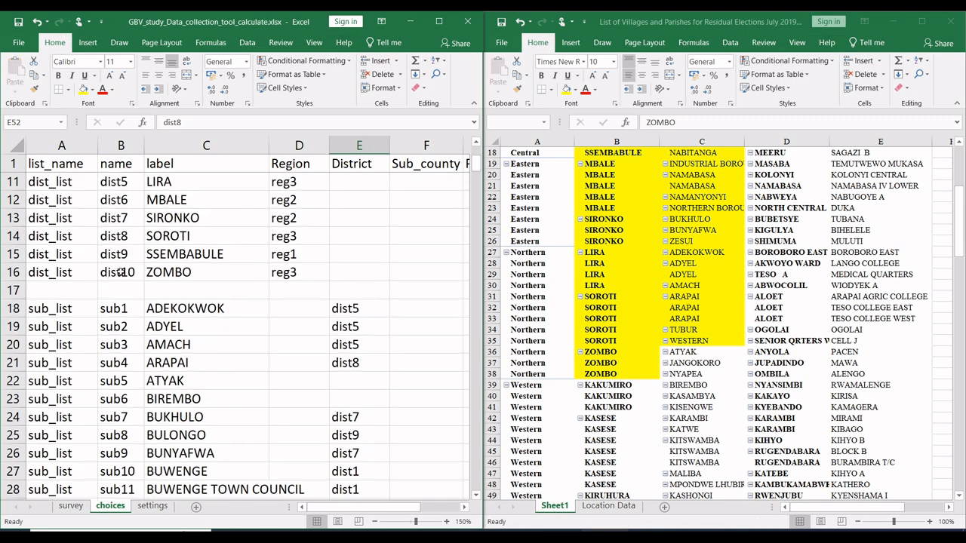
{"action": "left_click", "coordinate": [117, 272]}
{"action": "key", "text": "ctrl+c"}
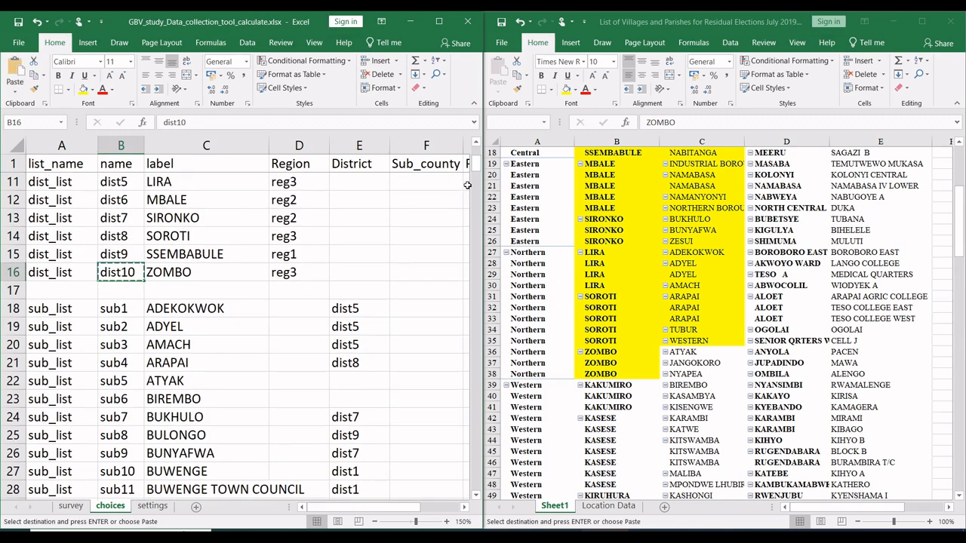
{"action": "scroll", "coordinate": [477, 172], "scroll_direction": "down", "scroll_amount": 2}
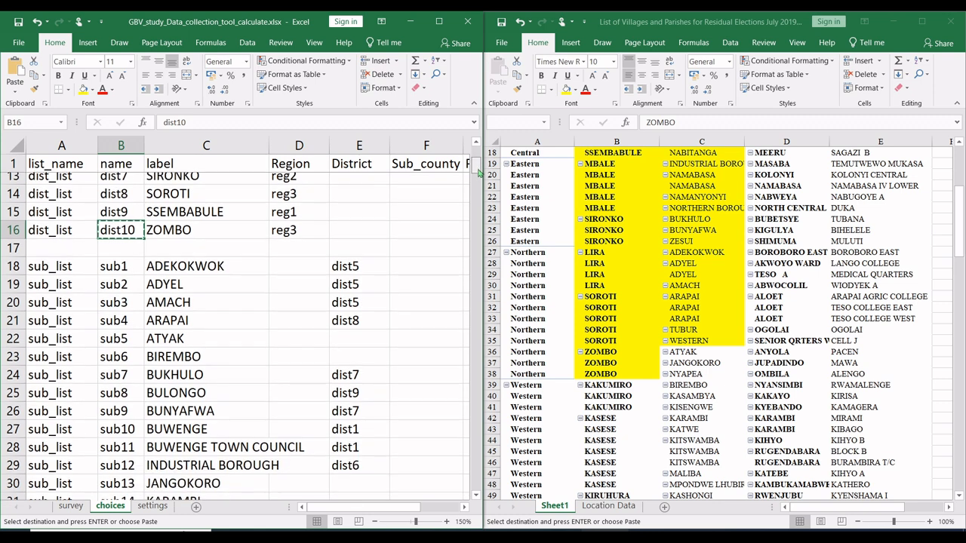
{"action": "scroll", "coordinate": [478, 172], "scroll_direction": "down", "scroll_amount": 1}
{"action": "left_click", "coordinate": [365, 326]}
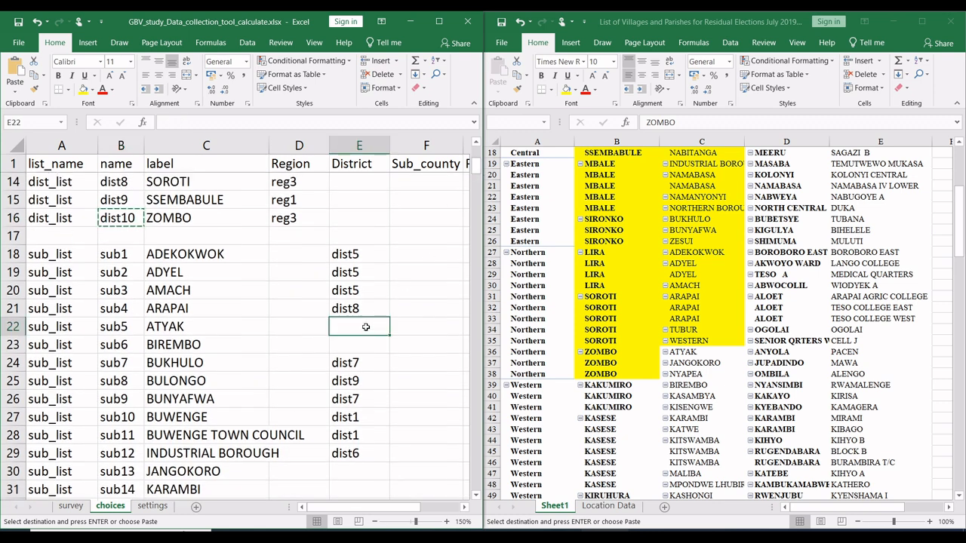
{"action": "key", "text": "ctrl+v"}
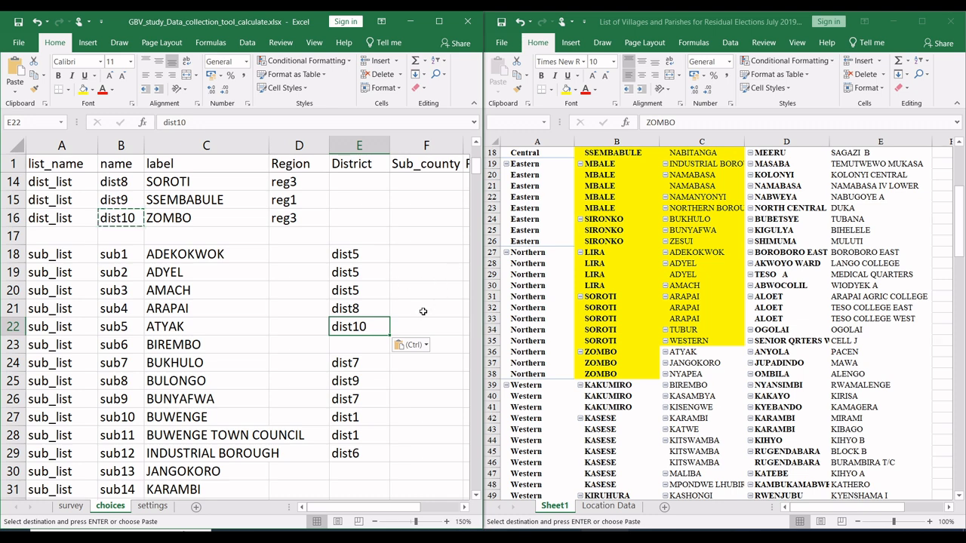
Step: Paste dist10 into the District cells of the JANGOKORO and NYAPEA sub counties, E30 and E49
{"action": "left_click_drag", "start_coordinate": [477, 172], "coordinate": [477, 177]}
{"action": "left_click", "coordinate": [347, 313]}
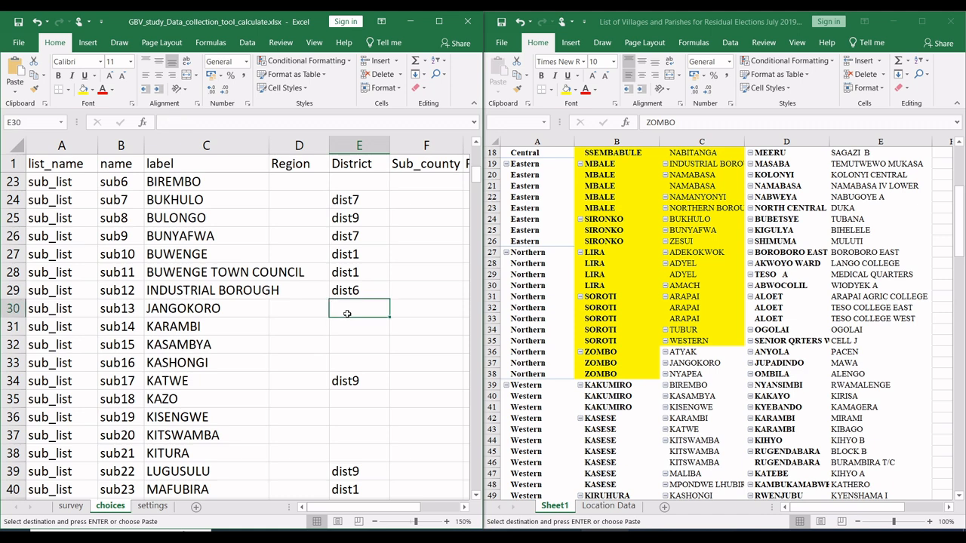
{"action": "key", "text": "ctrl+v"}
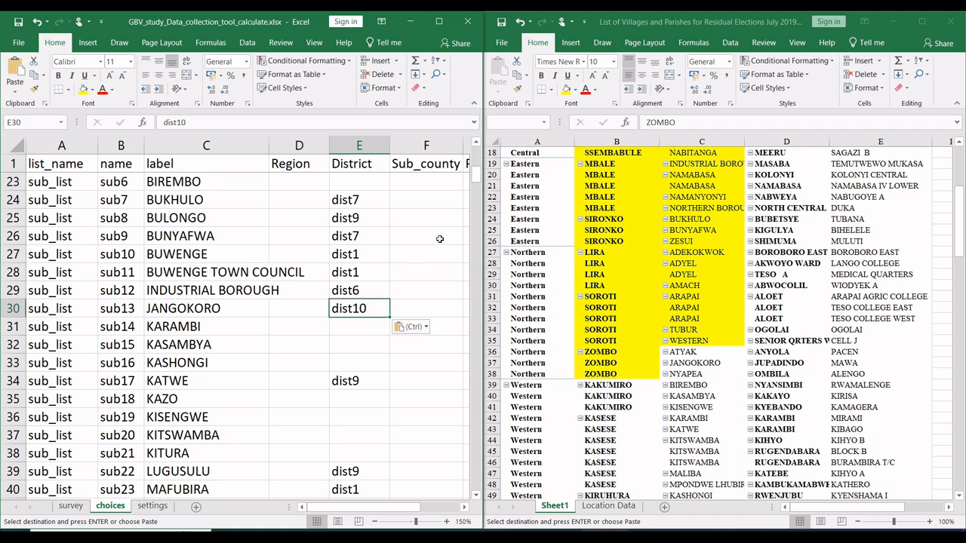
{"action": "left_click_drag", "start_coordinate": [477, 178], "coordinate": [477, 195]}
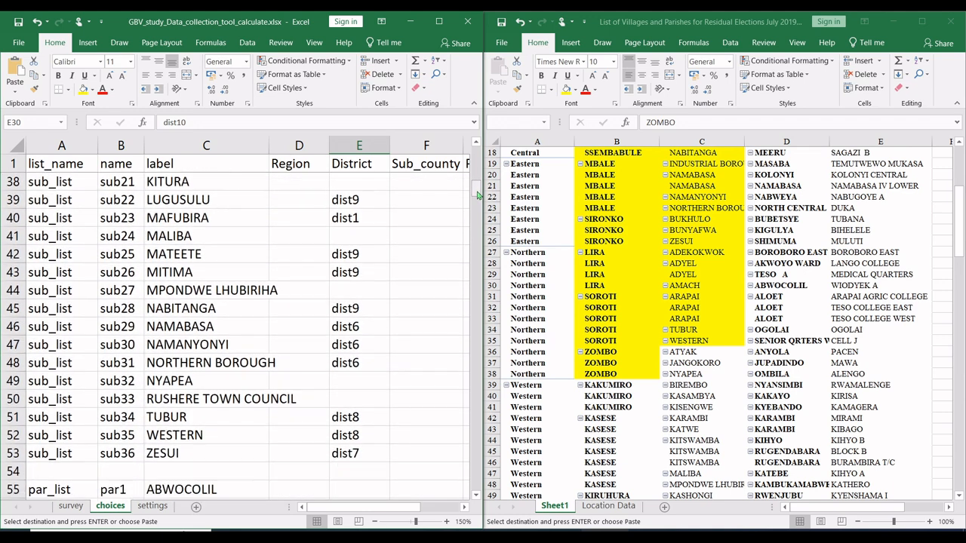
{"action": "left_click", "coordinate": [360, 379]}
{"action": "key", "text": "ctrl+v"}
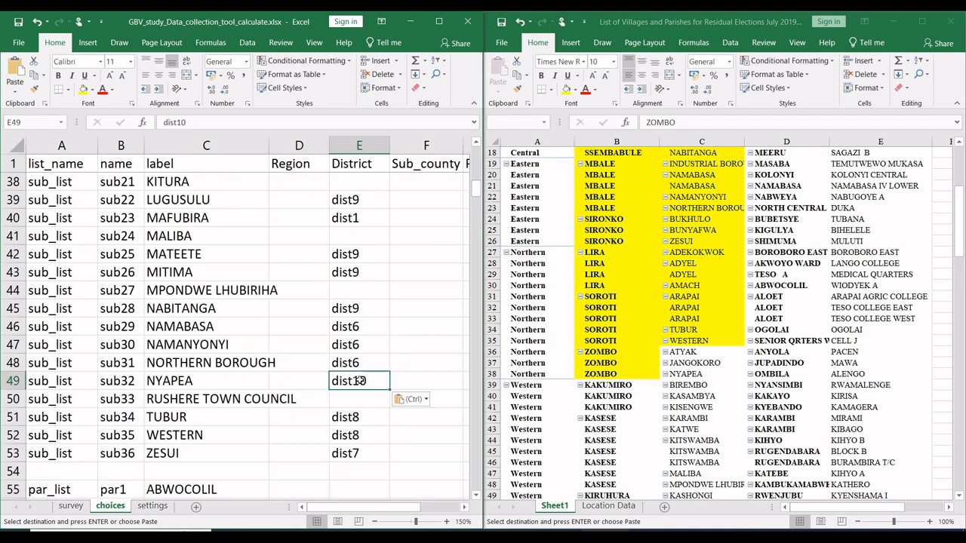
Step: Fill the pivot's ZOMBO subcounty cells C36:C38 and its KAKUMIRO district cells B39:B41 with yellow
{"action": "left_click", "coordinate": [772, 384]}
{"action": "left_click_drag", "start_coordinate": [701, 378], "coordinate": [700, 351]}
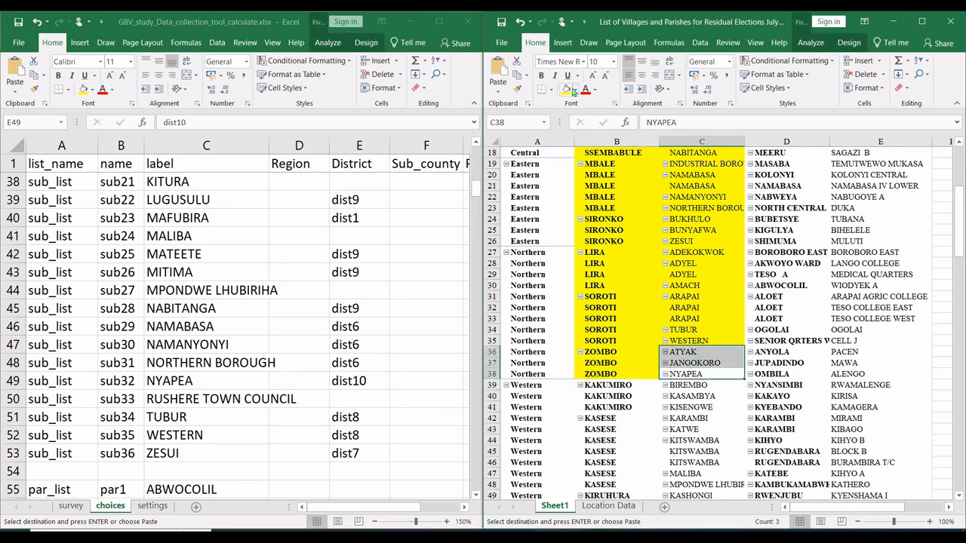
{"action": "key", "text": "ctrl+c"}
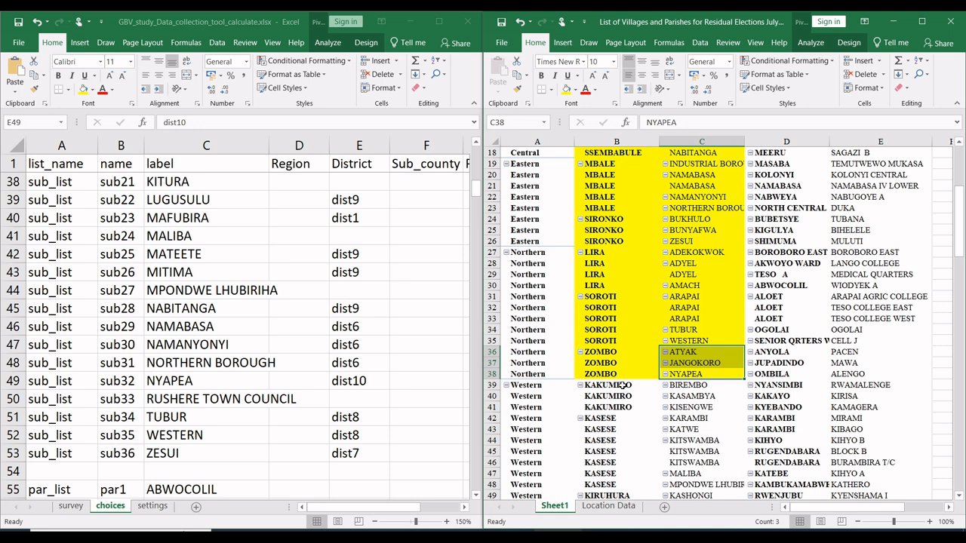
{"action": "left_click_drag", "start_coordinate": [617, 385], "coordinate": [618, 404]}
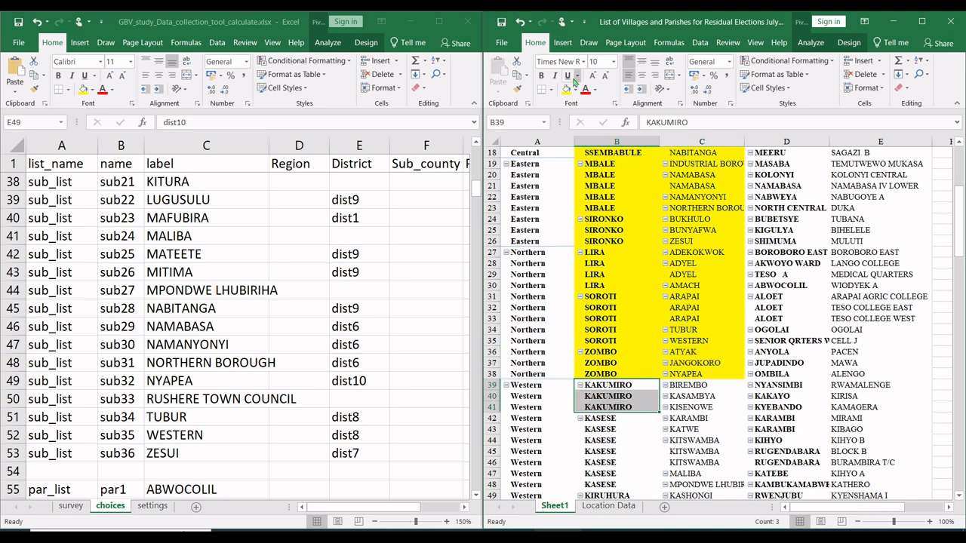
{"action": "left_click", "coordinate": [566, 89]}
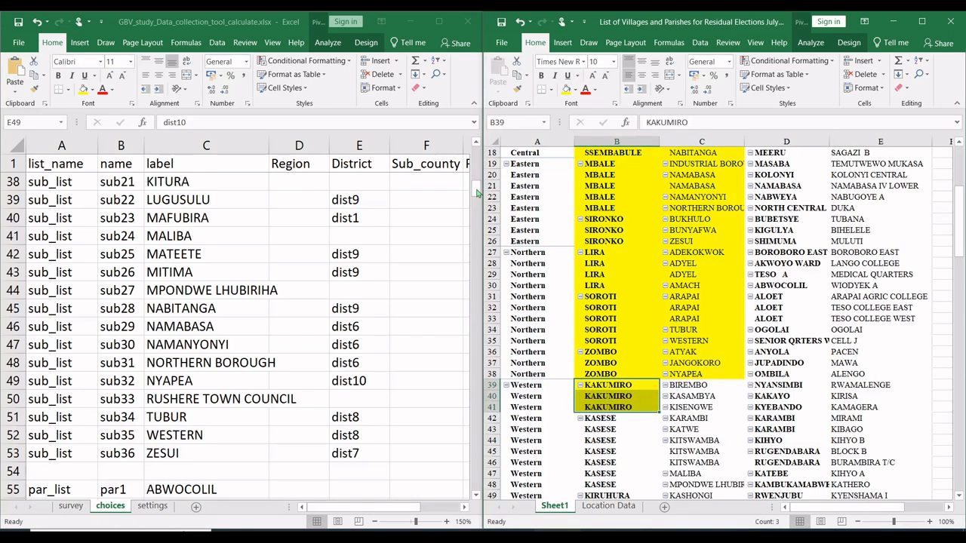
Step: Copy KAKUMIRO's name, dist2, from B8 into the District cell of the BIREMBO sub county, E23
{"action": "left_click_drag", "start_coordinate": [477, 192], "coordinate": [475, 164]}
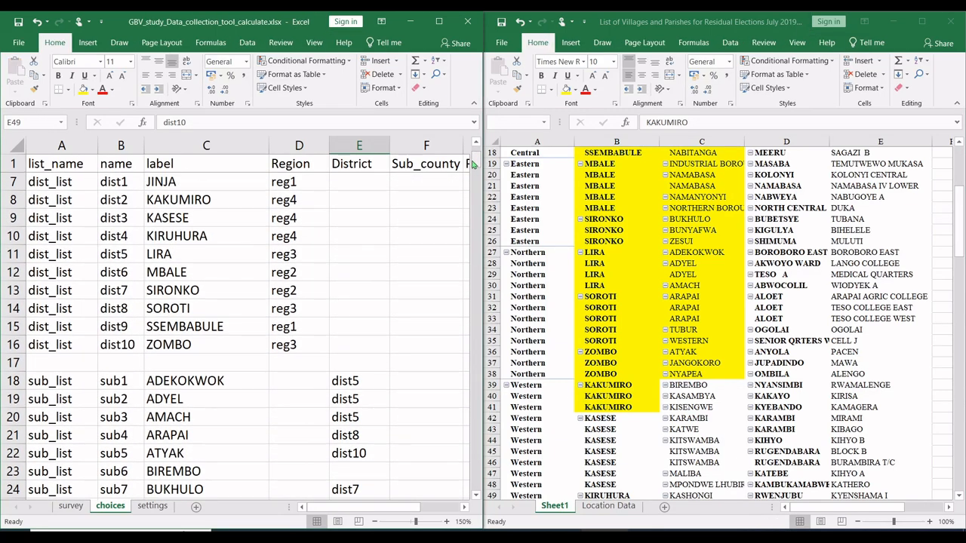
{"action": "left_click", "coordinate": [112, 202]}
{"action": "key", "text": "ctrl+c"}
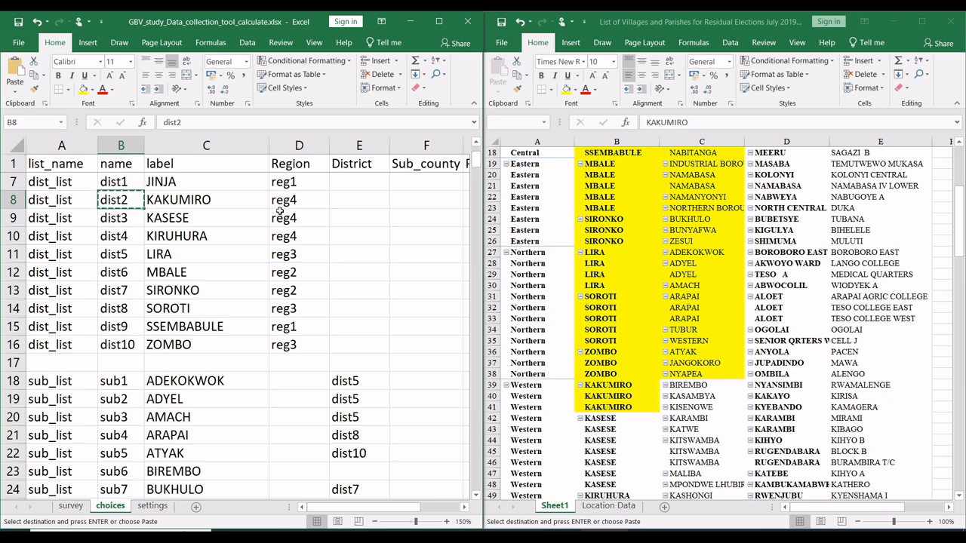
{"action": "left_click_drag", "start_coordinate": [476, 168], "coordinate": [477, 174]}
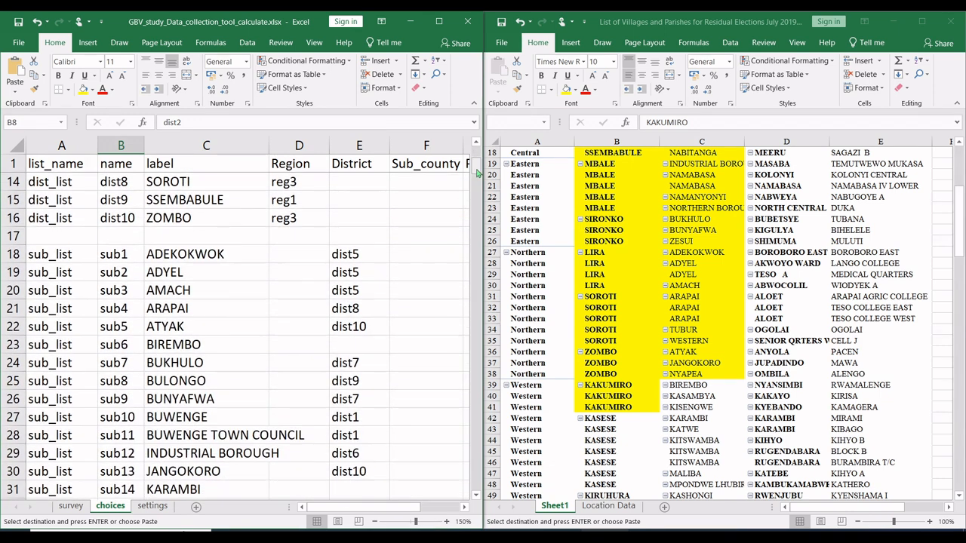
{"action": "left_click", "coordinate": [372, 341]}
{"action": "key", "text": "ctrl+v"}
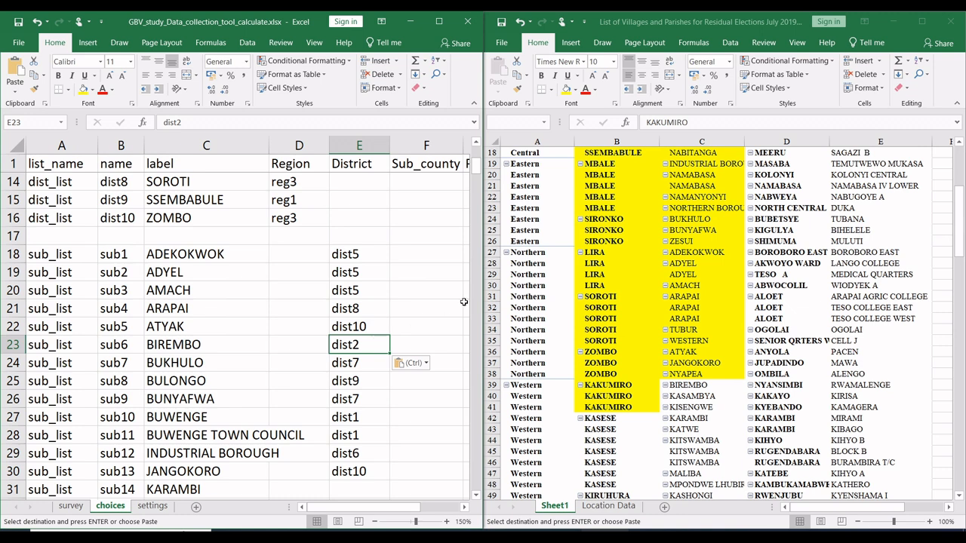
Step: Paste dist2 into the District cells of the KASAMBYA and KISENGWE sub counties, E32 and E36
{"action": "left_click_drag", "start_coordinate": [477, 172], "coordinate": [476, 178]}
{"action": "left_click", "coordinate": [363, 304]}
{"action": "key", "text": "ctrl+v"}
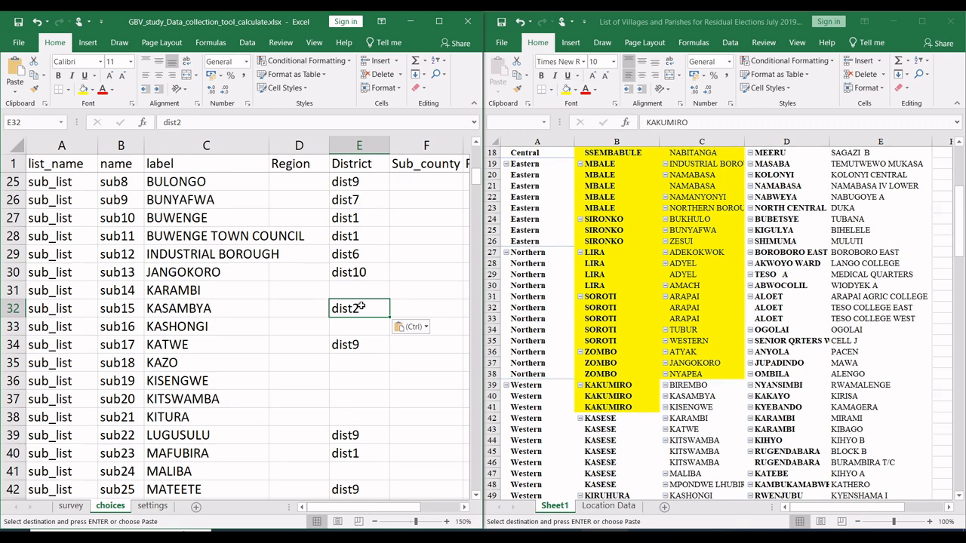
{"action": "left_click", "coordinate": [353, 382]}
{"action": "key", "text": "ctrl+v"}
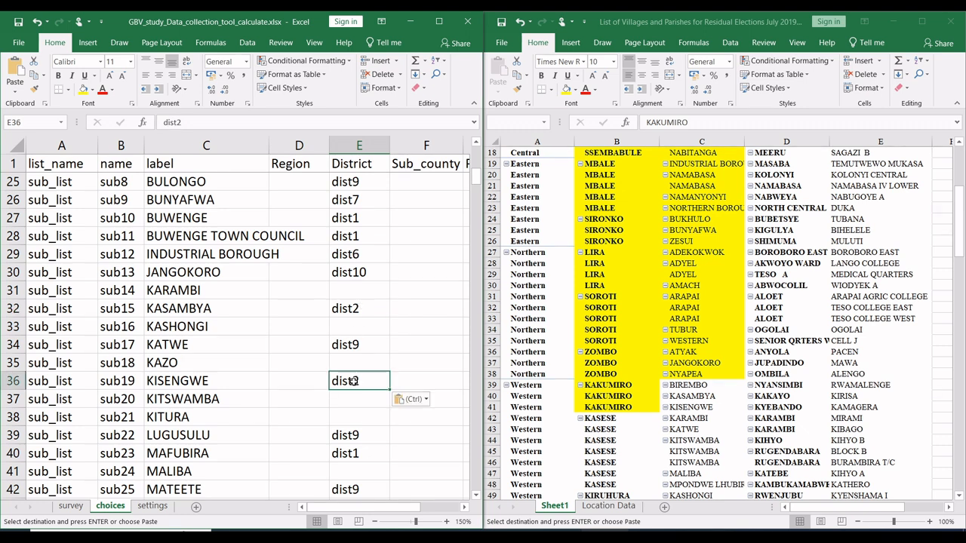
Step: Fill the pivot's KAKUMIRO subcounty cells C39:C41 and its KASESE district cells B42:B48 with yellow
{"action": "left_click", "coordinate": [704, 406]}
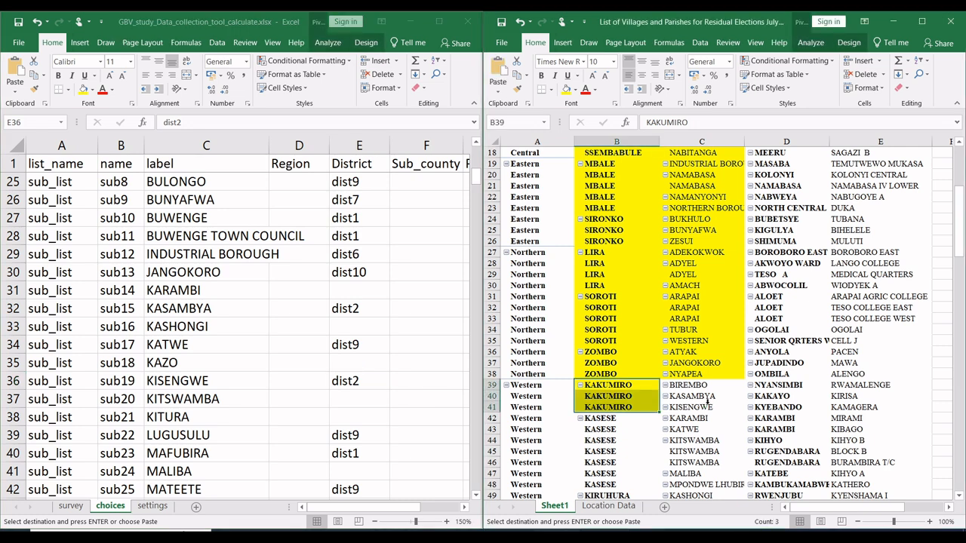
{"action": "mouse_move", "coordinate": [704, 406]}
{"action": "left_mouse_down"}
{"action": "mouse_move", "coordinate": [705, 389]}
{"action": "mouse_move", "coordinate": [705, 407]}
{"action": "left_mouse_up"}
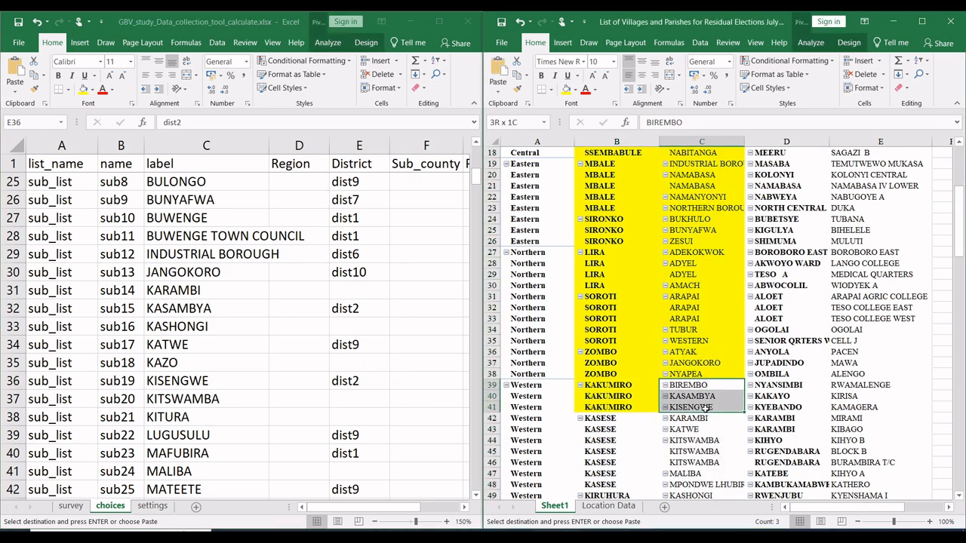
{"action": "left_click", "coordinate": [566, 89]}
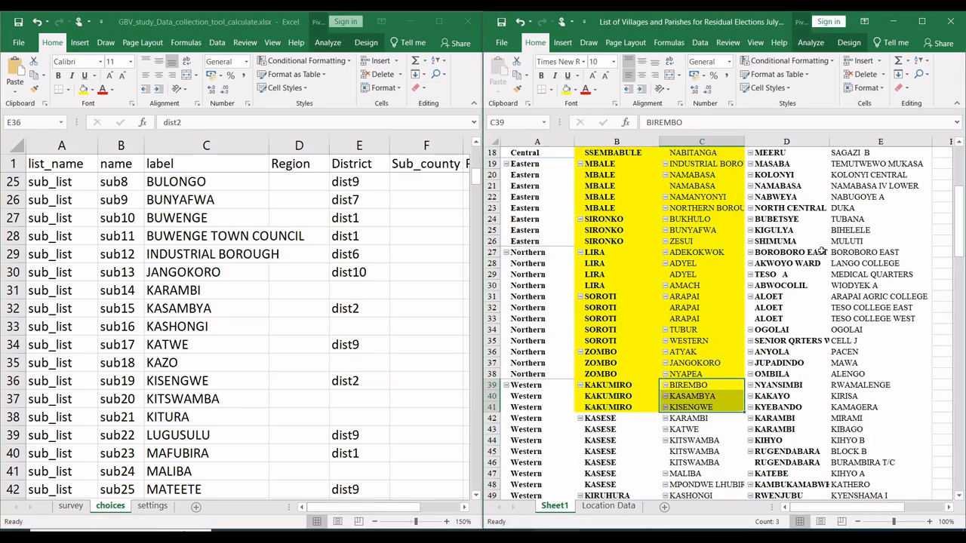
{"action": "left_click_drag", "start_coordinate": [963, 237], "coordinate": [962, 262]}
{"action": "left_click_drag", "start_coordinate": [618, 256], "coordinate": [613, 317]}
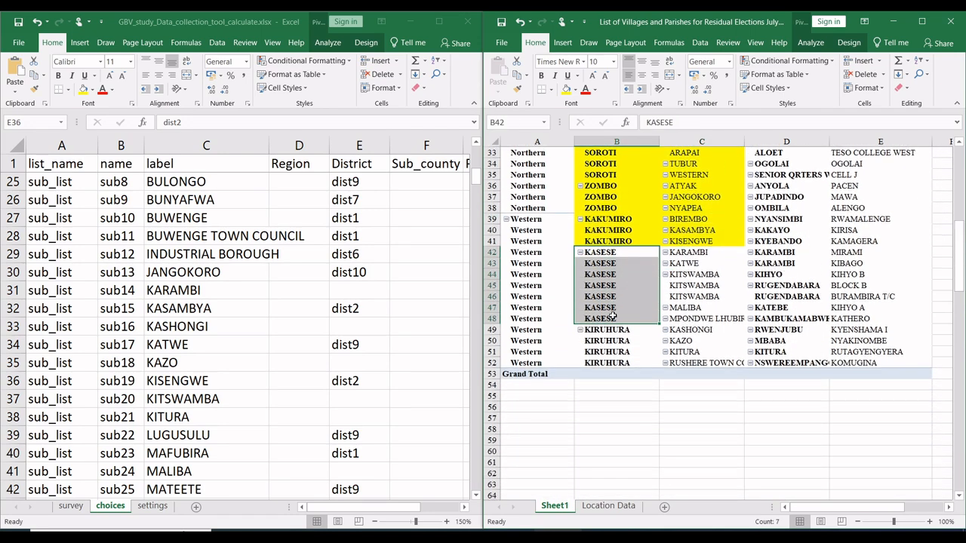
{"action": "left_click", "coordinate": [566, 89]}
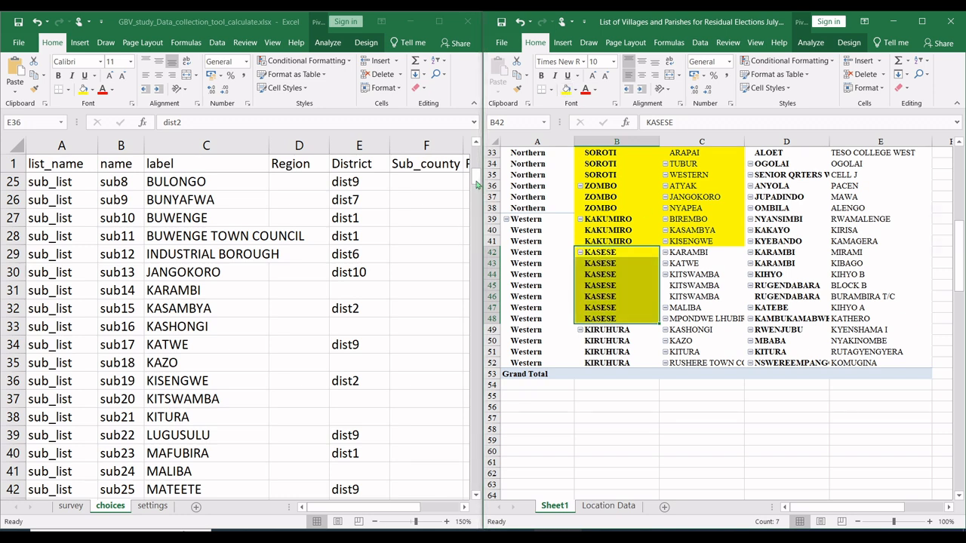
Step: Copy KASESE's name, dist3, from B9 into the District cell of the KARAMBI sub county, E31
{"action": "left_click_drag", "start_coordinate": [476, 181], "coordinate": [474, 161]}
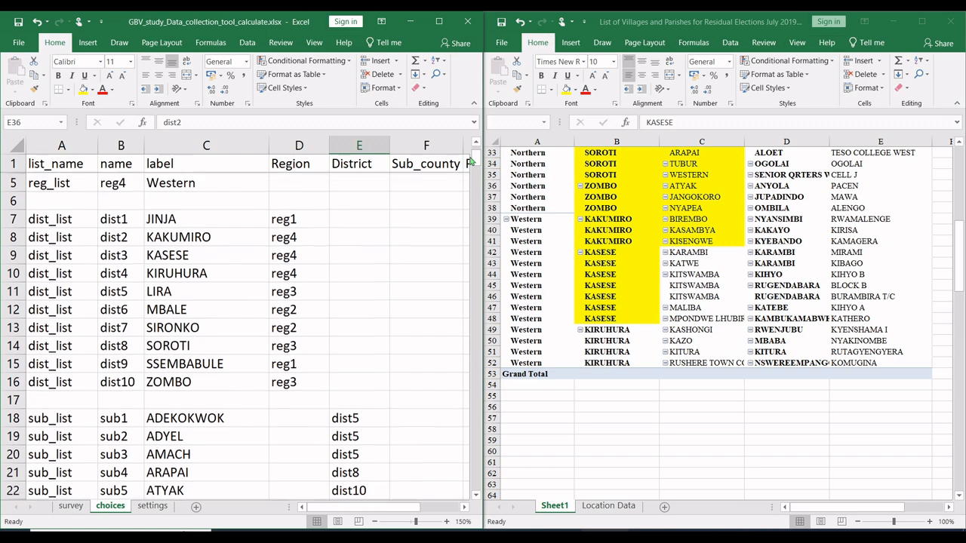
{"action": "left_click", "coordinate": [121, 255]}
{"action": "key", "text": "ctrl+c"}
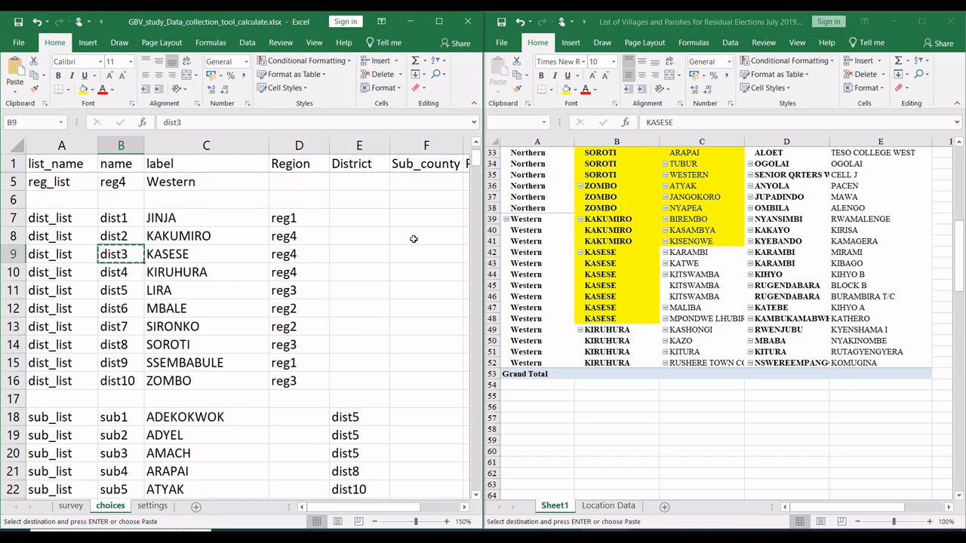
{"action": "left_click_drag", "start_coordinate": [477, 169], "coordinate": [477, 184]}
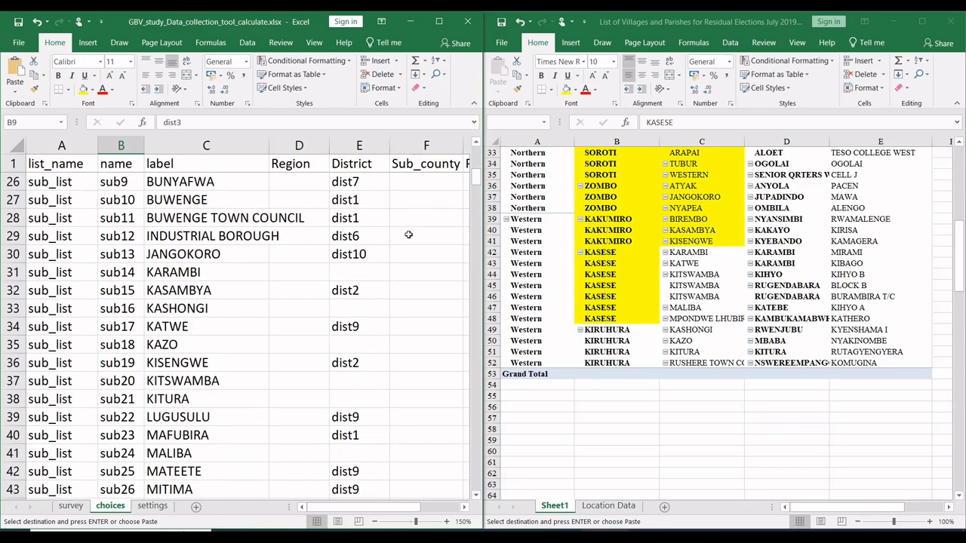
{"action": "left_click", "coordinate": [364, 271]}
{"action": "key", "text": "ctrl+v"}
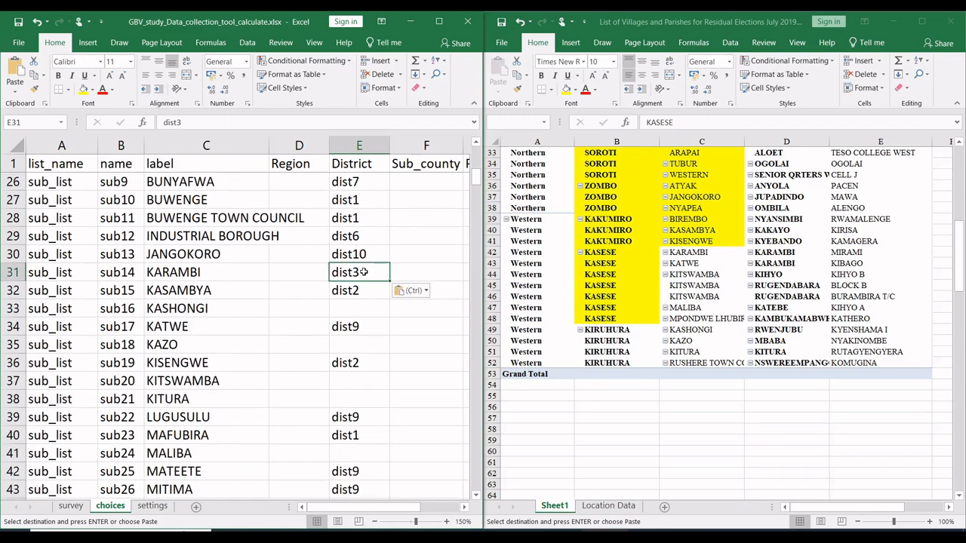
Step: Paste dist3 into the District cells of the KITSWAMBA, MALIBA and MPONDWE LHUBIRIHA sub counties, E37, E41 and E44
{"action": "left_click", "coordinate": [355, 326]}
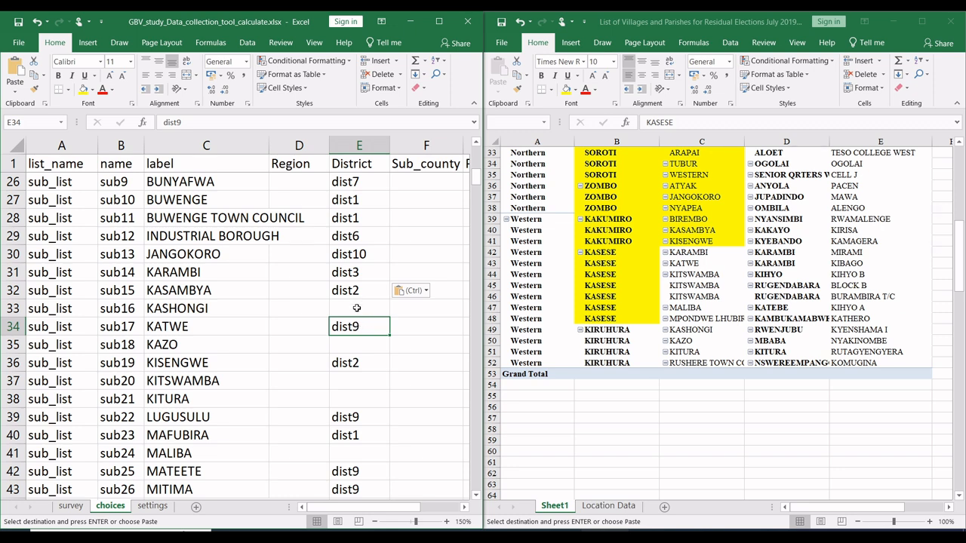
{"action": "left_click", "coordinate": [355, 378]}
{"action": "key", "text": "ctrl+v"}
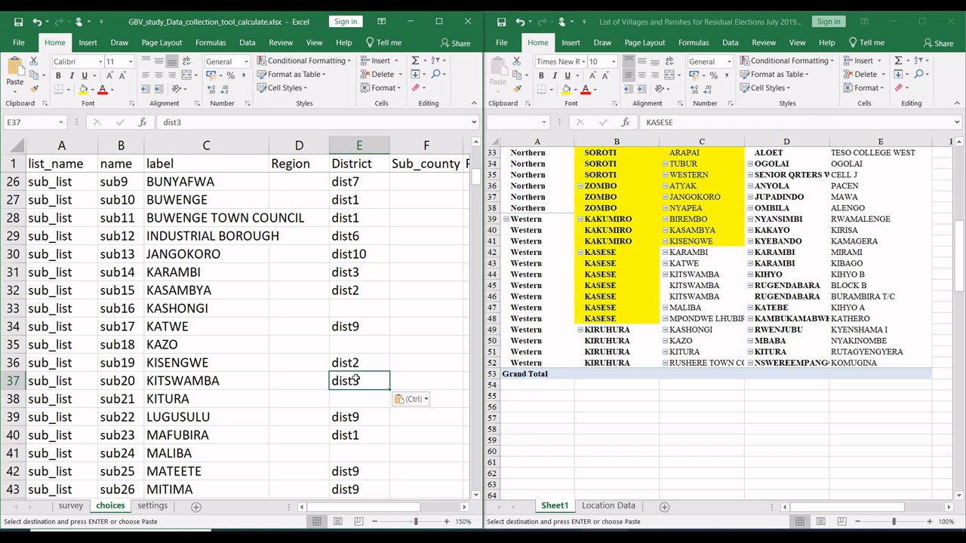
{"action": "left_click", "coordinate": [350, 459]}
{"action": "key", "text": "ctrl+v"}
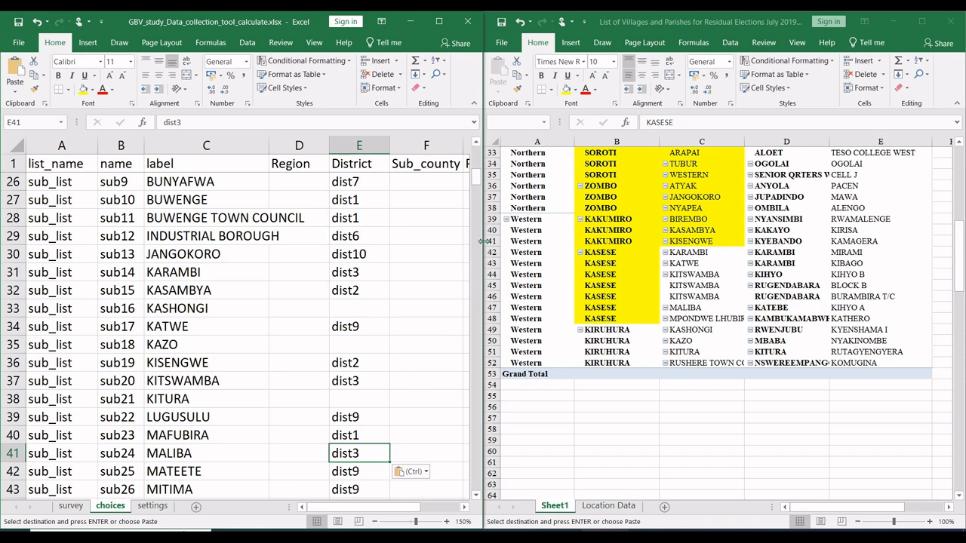
{"action": "left_click_drag", "start_coordinate": [477, 180], "coordinate": [477, 195]}
{"action": "left_click", "coordinate": [355, 343]}
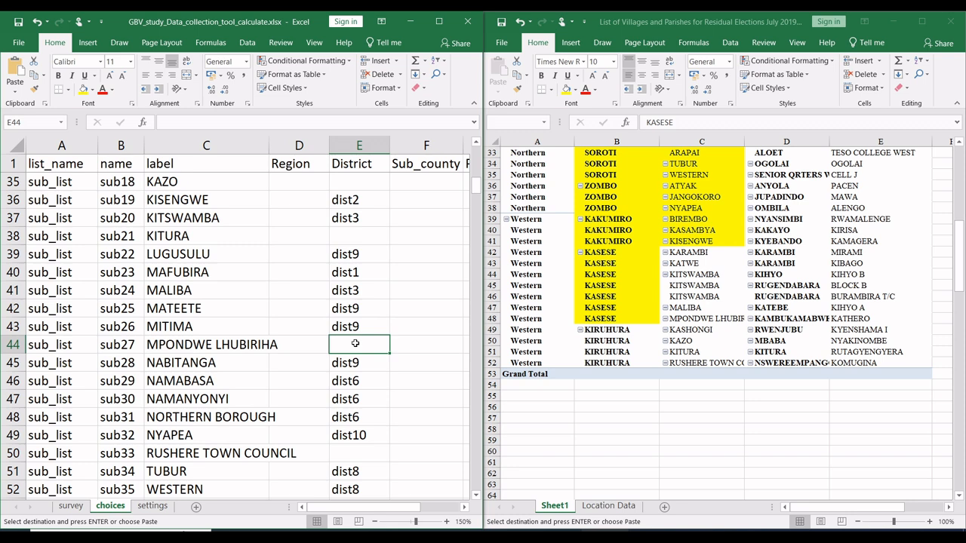
{"action": "key", "text": "ctrl+v"}
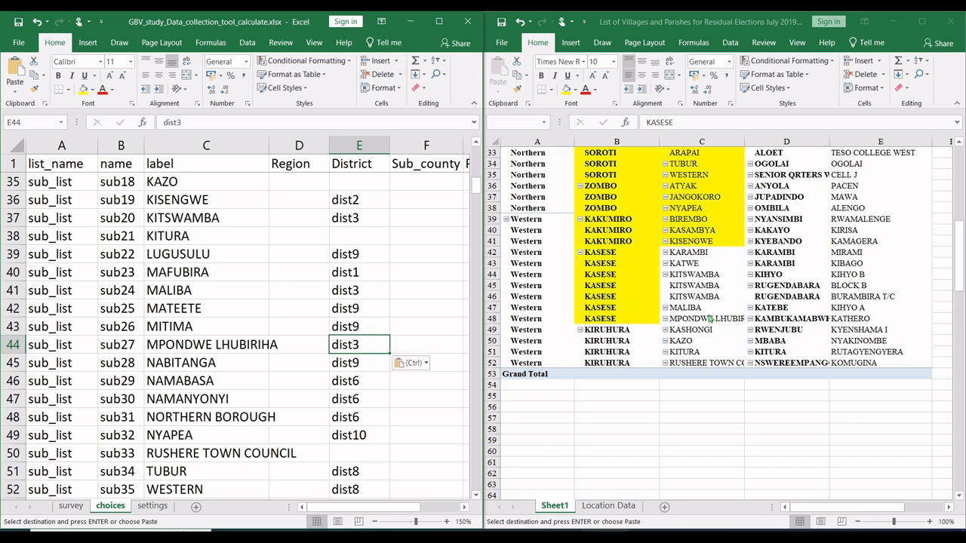
Step: Fill the pivot's KIRUHURA district cells B49:B52 with yellow
{"action": "left_click", "coordinate": [670, 334]}
{"action": "left_click_drag", "start_coordinate": [633, 333], "coordinate": [632, 360]}
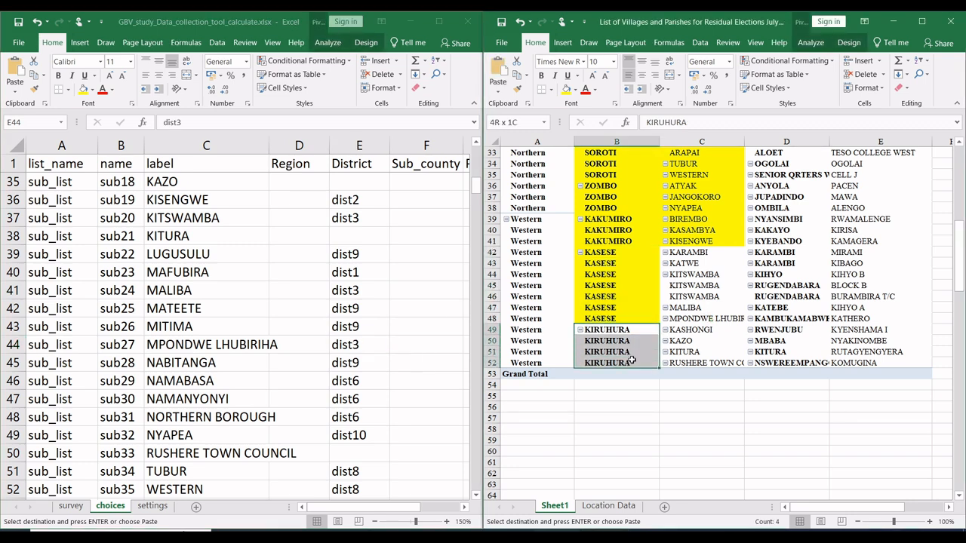
{"action": "left_click", "coordinate": [566, 89]}
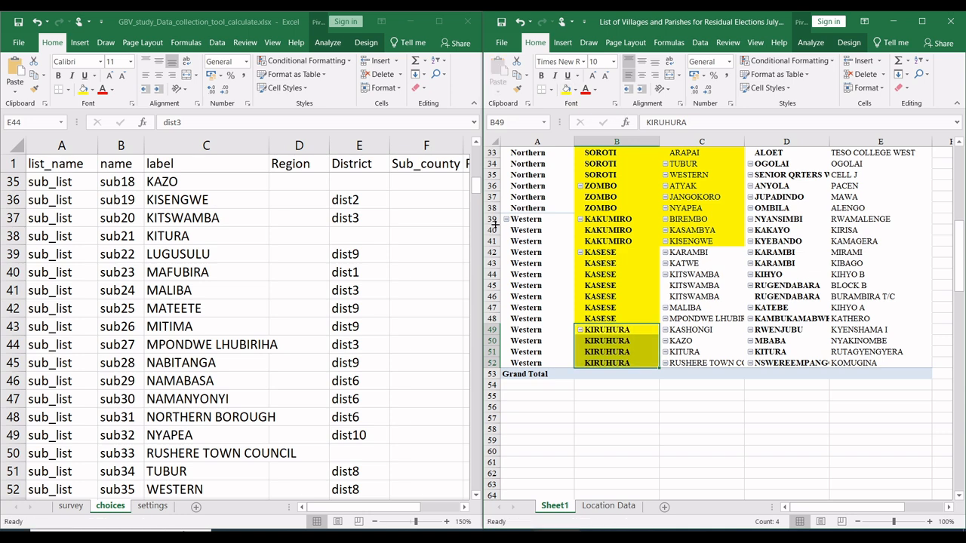
Step: Copy KIRUHURA's name, dist4, from B10 into the District cell of the RUSHERE TOWN COUNCIL sub county, E50
{"action": "left_click_drag", "start_coordinate": [474, 191], "coordinate": [475, 163]}
{"action": "left_click", "coordinate": [129, 273]}
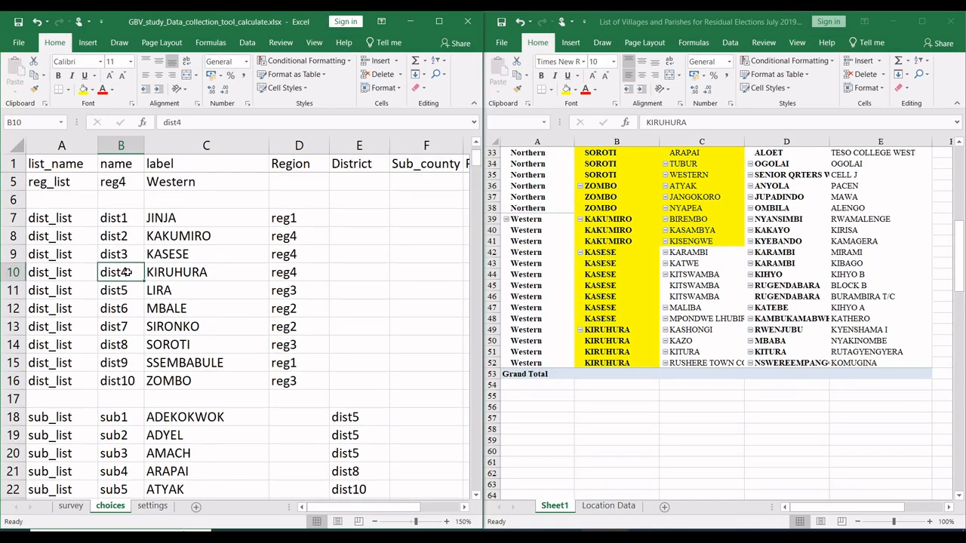
{"action": "key", "text": "ctrl+c"}
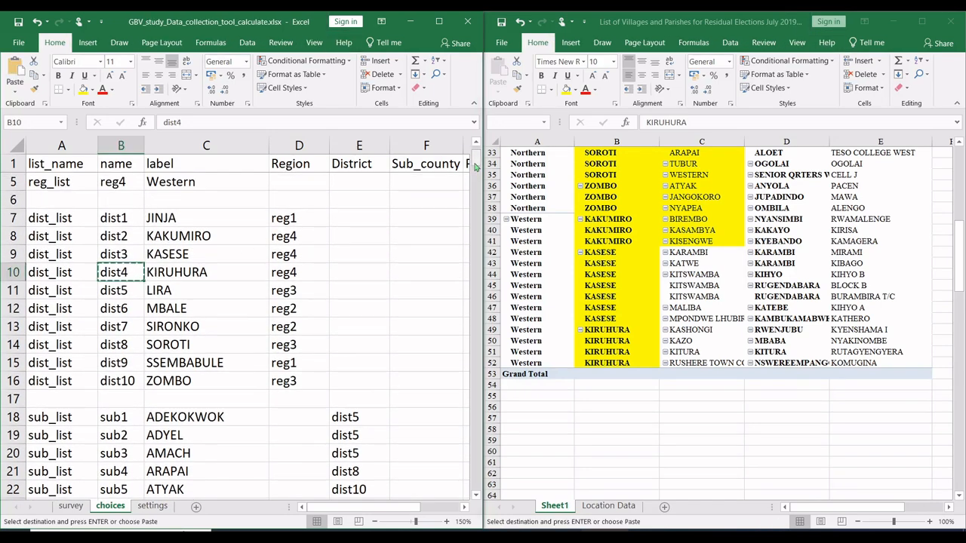
{"action": "left_click_drag", "start_coordinate": [476, 167], "coordinate": [476, 194]}
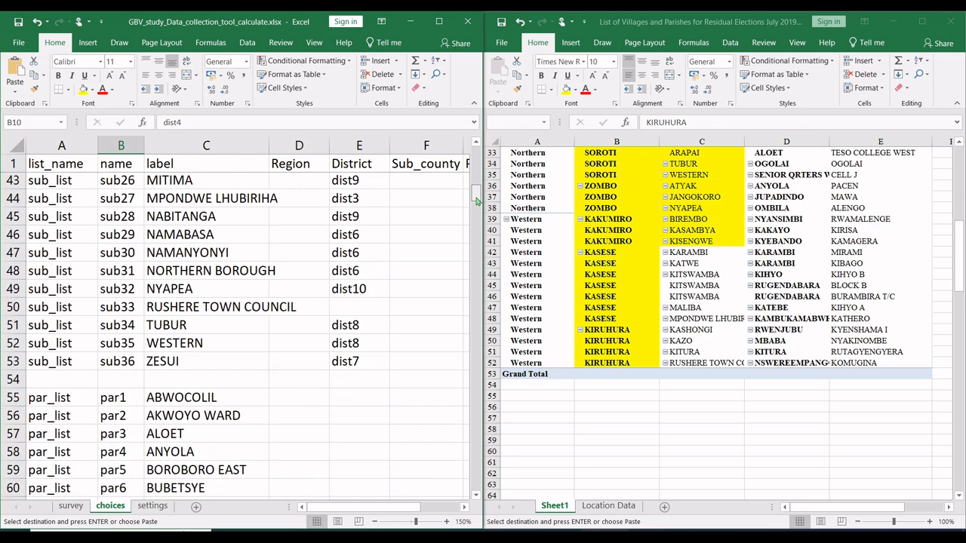
{"action": "left_click", "coordinate": [370, 310]}
{"action": "key", "text": "ctrl+v"}
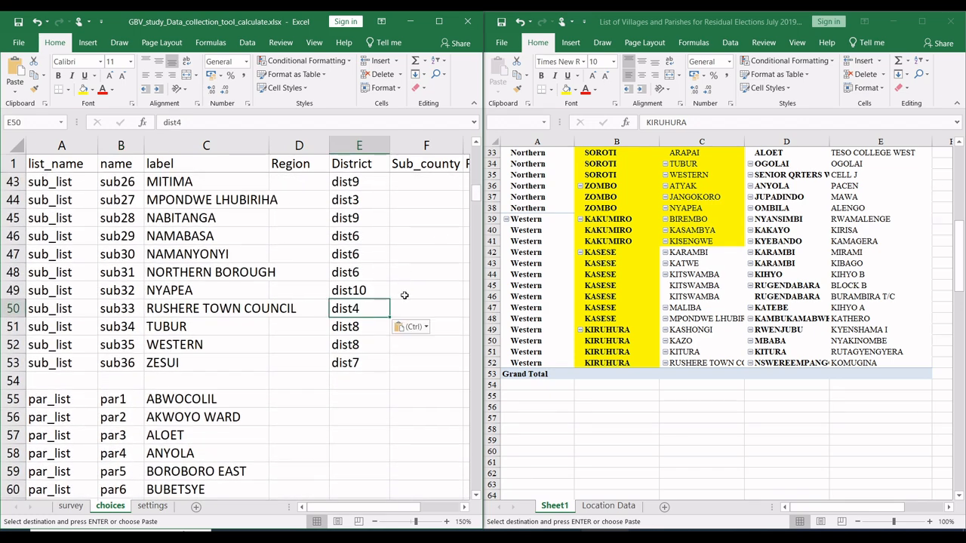
Step: Paste dist4 into the District cells of the KITURA, KAZO and KASHONGI sub counties, E38, E35 and E33
{"action": "scroll", "coordinate": [399, 277], "scroll_direction": "up", "scroll_amount": 4}
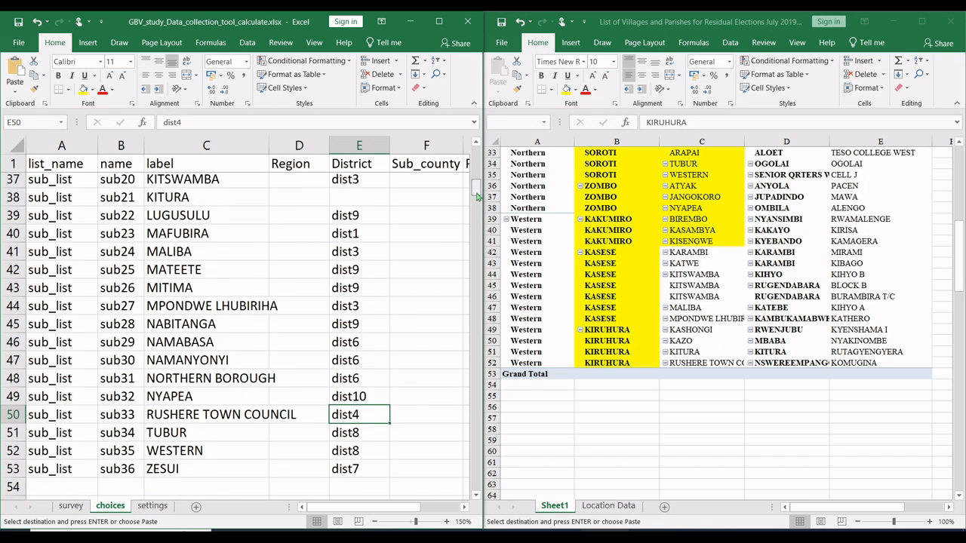
{"action": "left_click", "coordinate": [368, 310]}
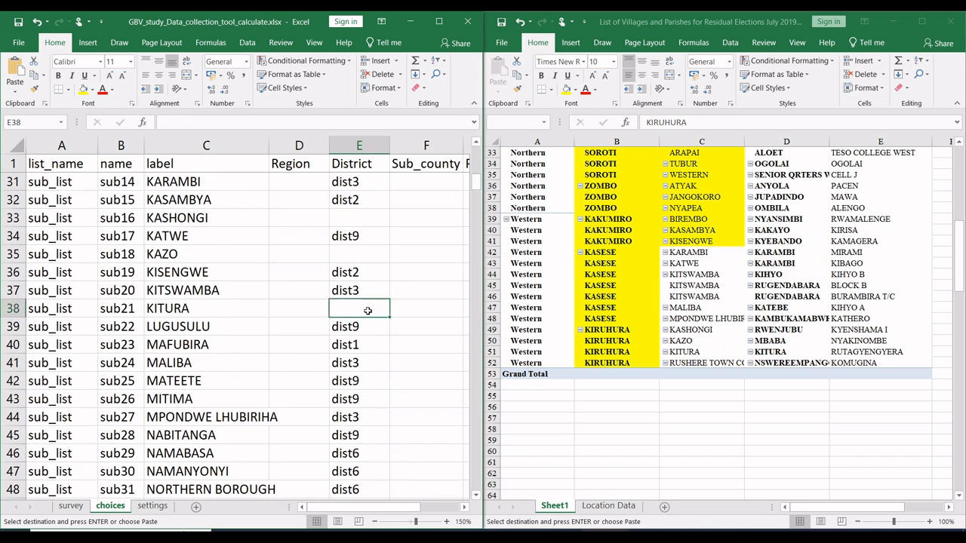
{"action": "key", "text": "ctrl+v"}
{"action": "left_click", "coordinate": [362, 261]}
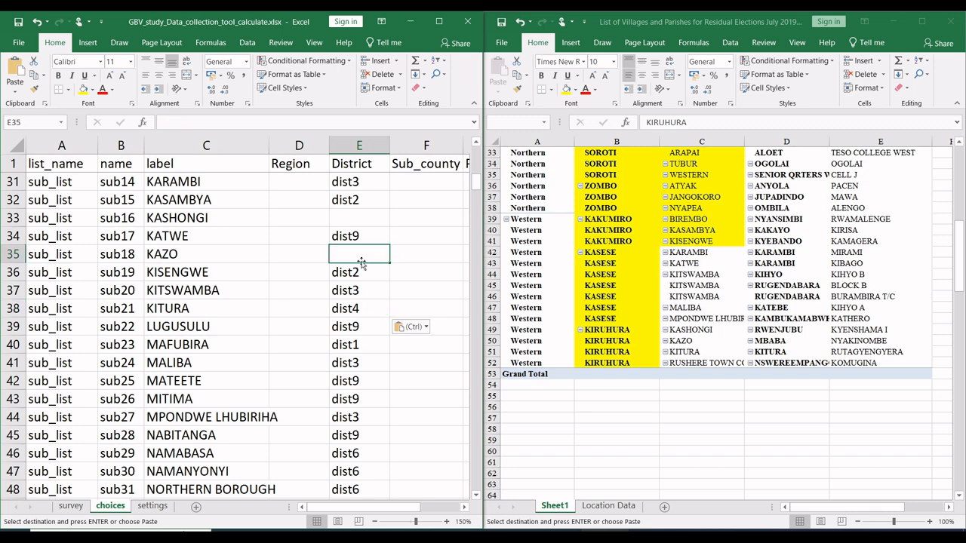
{"action": "key", "text": "ctrl+v"}
{"action": "left_click", "coordinate": [363, 224]}
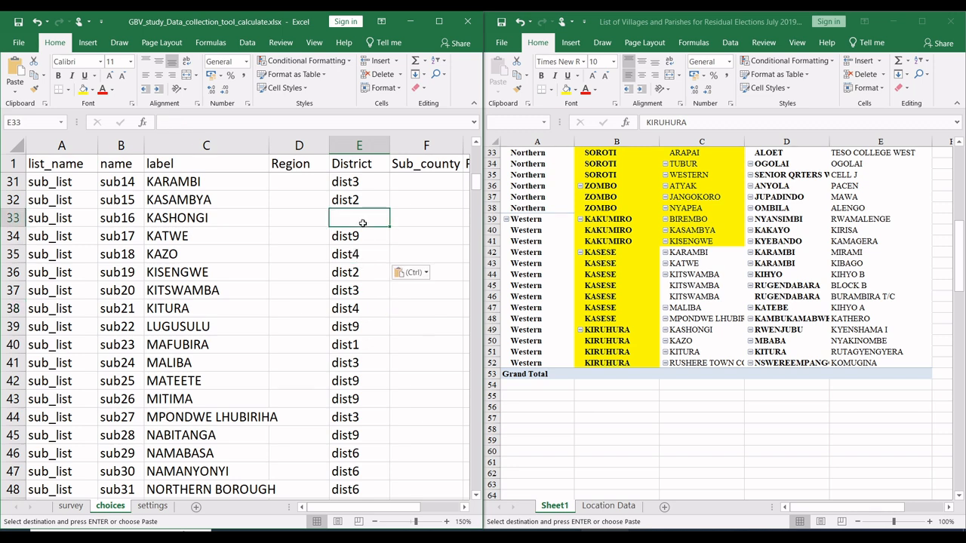
{"action": "key", "text": "ctrl+v"}
Step: Fill the pivot's KASESE and KIRUHURA subcounty cells C42:C52 with yellow
{"action": "scroll", "coordinate": [477, 183], "scroll_direction": "up", "scroll_amount": 2}
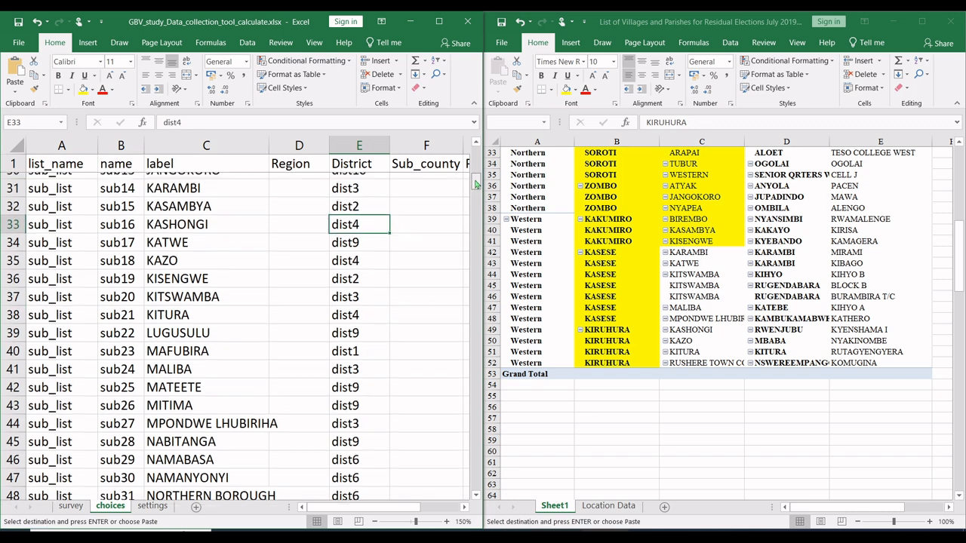
{"action": "left_click_drag", "start_coordinate": [477, 181], "coordinate": [479, 200]}
{"action": "left_click", "coordinate": [714, 301]}
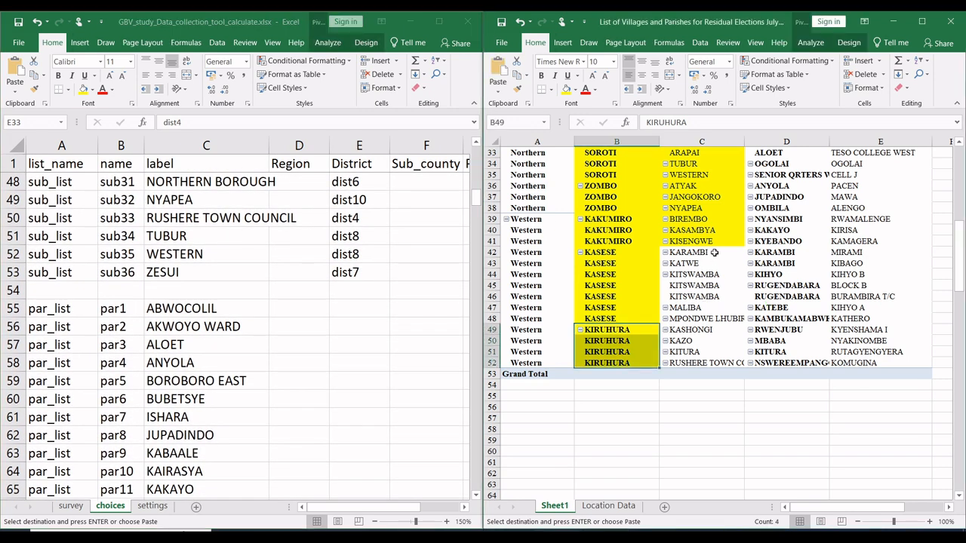
{"action": "left_click_drag", "start_coordinate": [713, 252], "coordinate": [704, 363]}
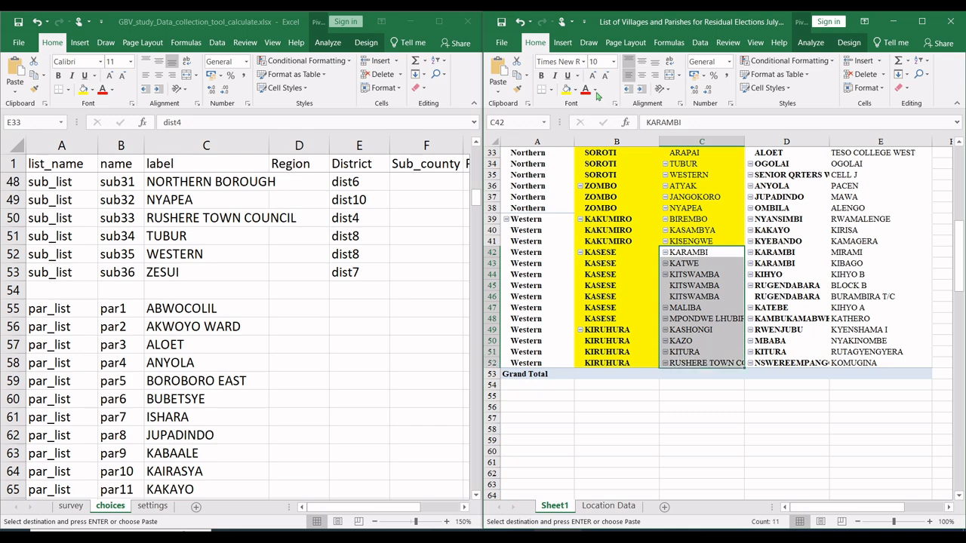
{"action": "left_click", "coordinate": [567, 89]}
{"action": "left_click", "coordinate": [844, 297]}
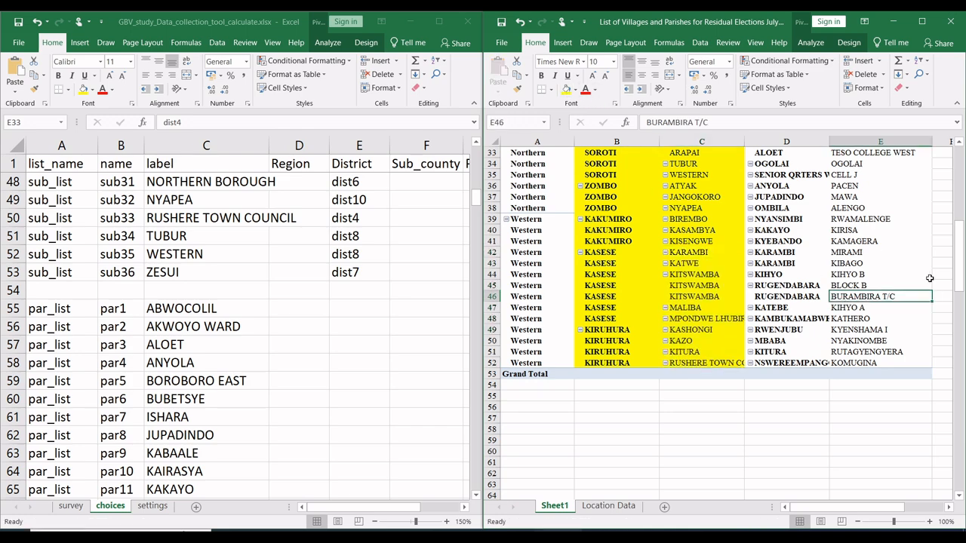
Step: Review the pivot's Subcounty, Parish and Village columns and the Region and District codes in the choices sheet
{"action": "left_click_drag", "start_coordinate": [958, 279], "coordinate": [959, 181]}
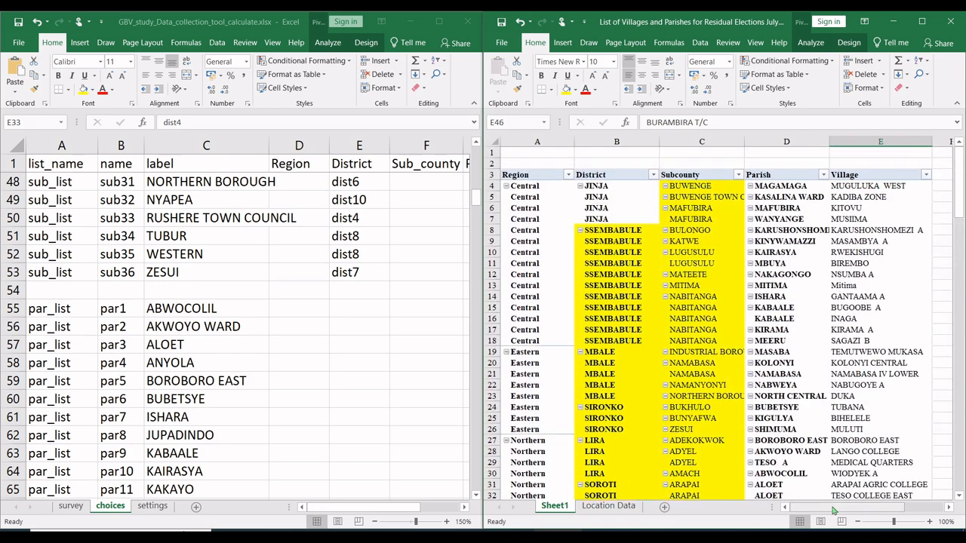
{"action": "left_click_drag", "start_coordinate": [835, 507], "coordinate": [876, 507]}
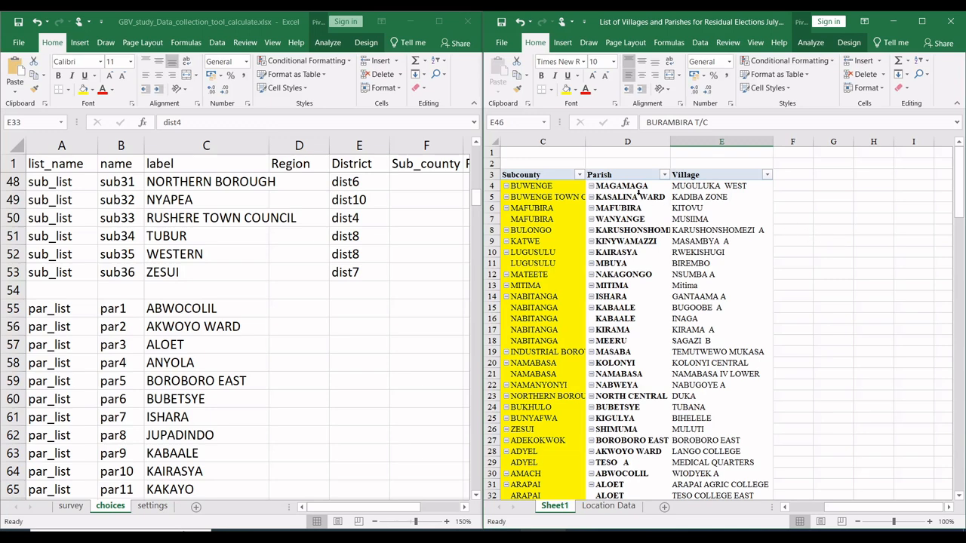
{"action": "left_click", "coordinate": [480, 198]}
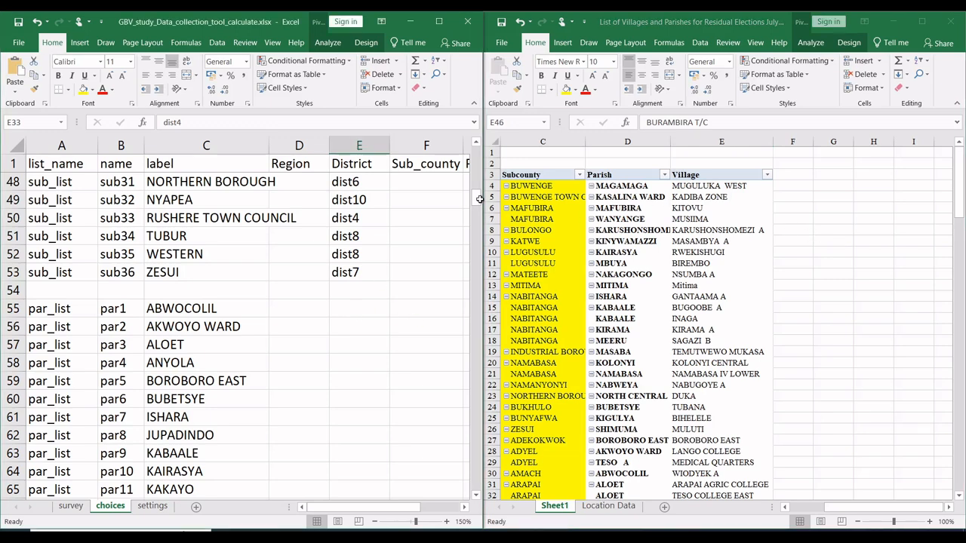
{"action": "left_click_drag", "start_coordinate": [477, 199], "coordinate": [476, 192]}
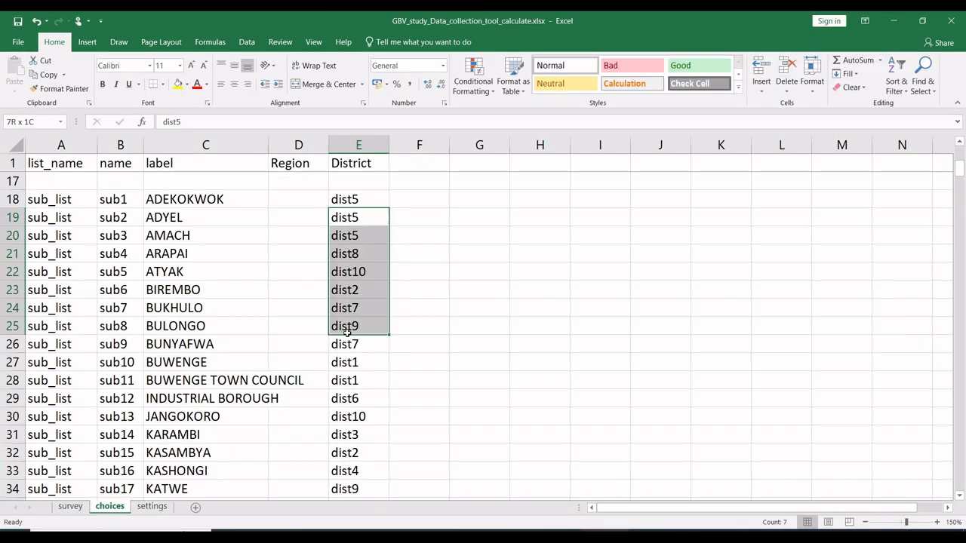
{"action": "left_click_drag", "start_coordinate": [347, 334], "coordinate": [344, 372]}
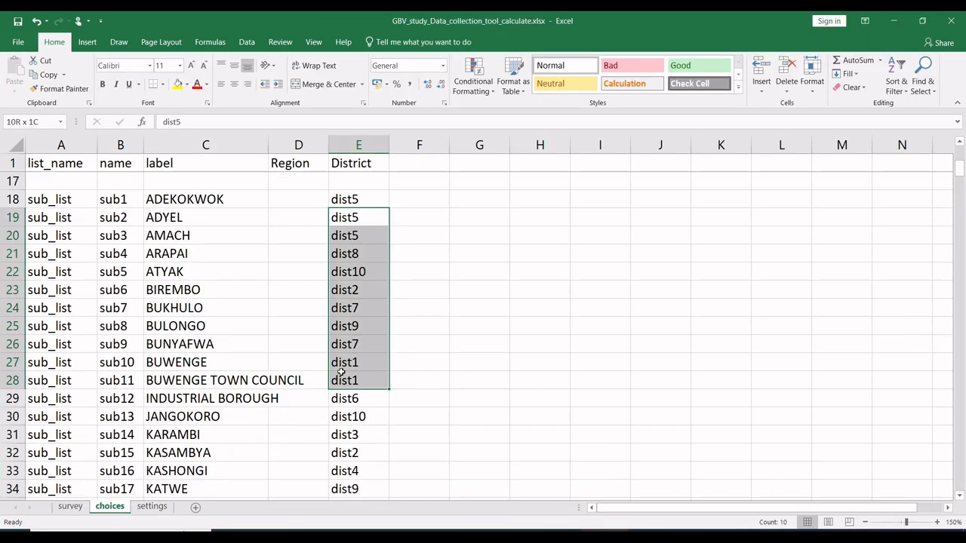
{"action": "left_click", "coordinate": [281, 324]}
{"action": "scroll", "coordinate": [283, 325], "scroll_direction": "up", "scroll_amount": 5}
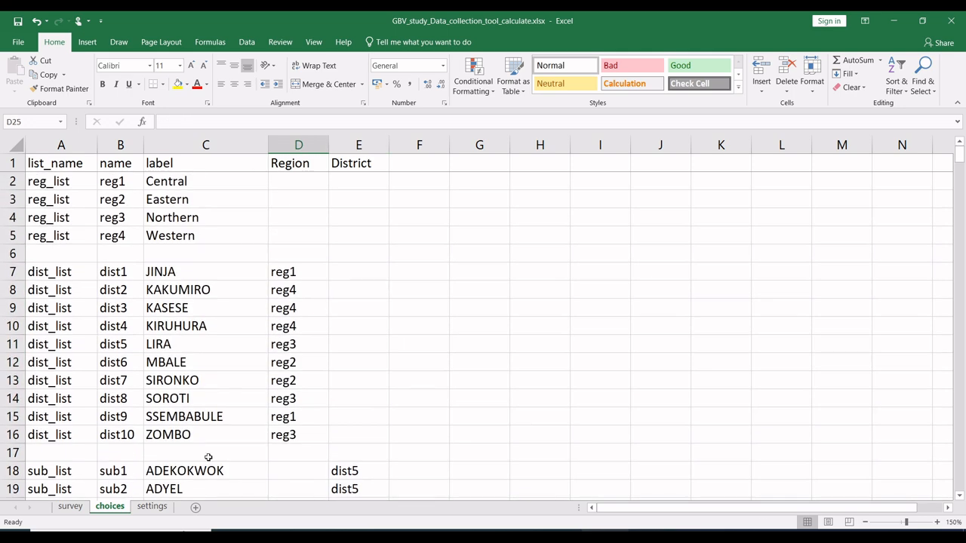
Step: Delete the Parish and Village of origin questions, rows 16 and 17, from the survey sheet
{"action": "left_click", "coordinate": [70, 506]}
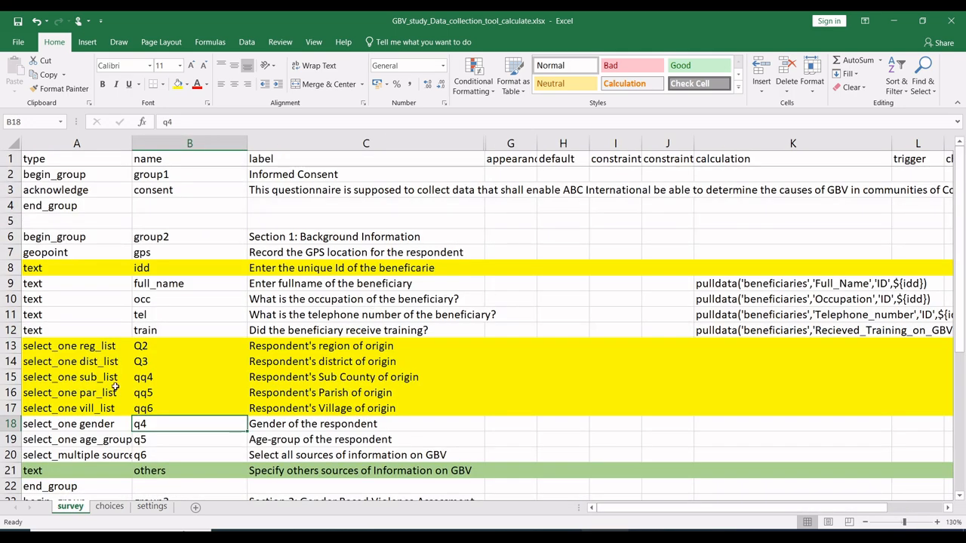
{"action": "left_click_drag", "start_coordinate": [12, 394], "coordinate": [11, 404]}
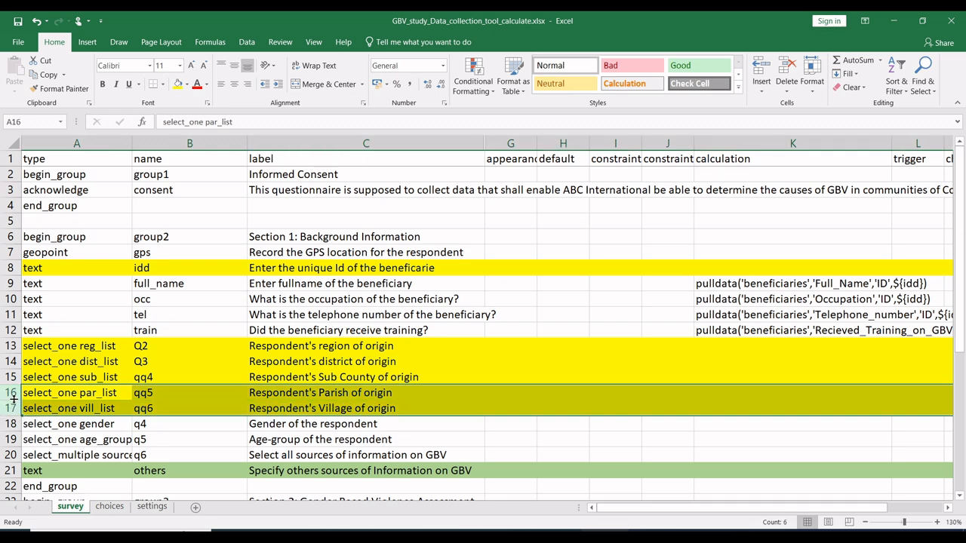
{"action": "right_click", "coordinate": [12, 400]}
{"action": "left_click", "coordinate": [44, 308]}
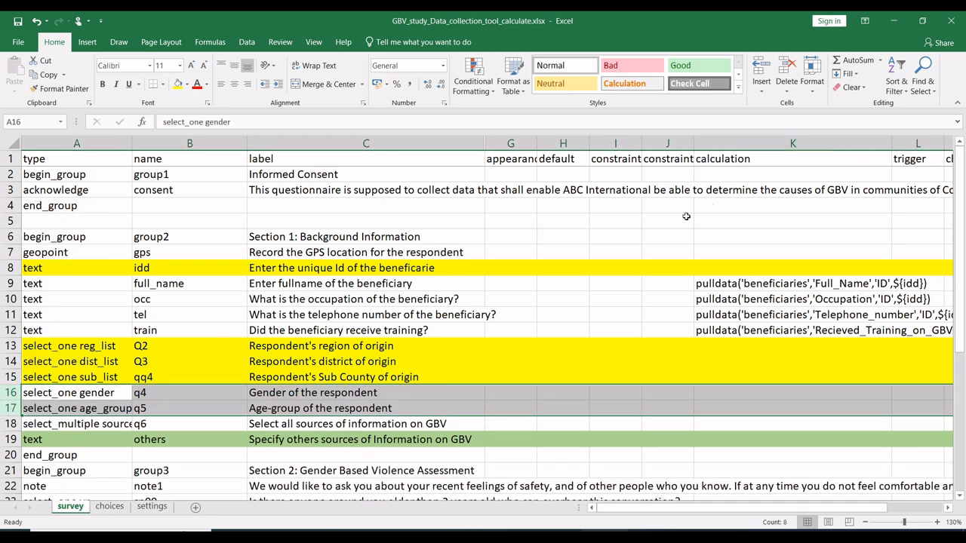
Step: Fill the survey sheet's entire choice_filter column, M, with light green
{"action": "scroll", "coordinate": [686, 216], "scroll_direction": "right", "scroll_amount": 9}
{"action": "scroll", "coordinate": [686, 216], "scroll_direction": "left", "scroll_amount": 7}
{"action": "scroll", "coordinate": [686, 216], "scroll_direction": "left", "scroll_amount": 3}
{"action": "scroll", "coordinate": [686, 217], "scroll_direction": "right", "scroll_amount": 4}
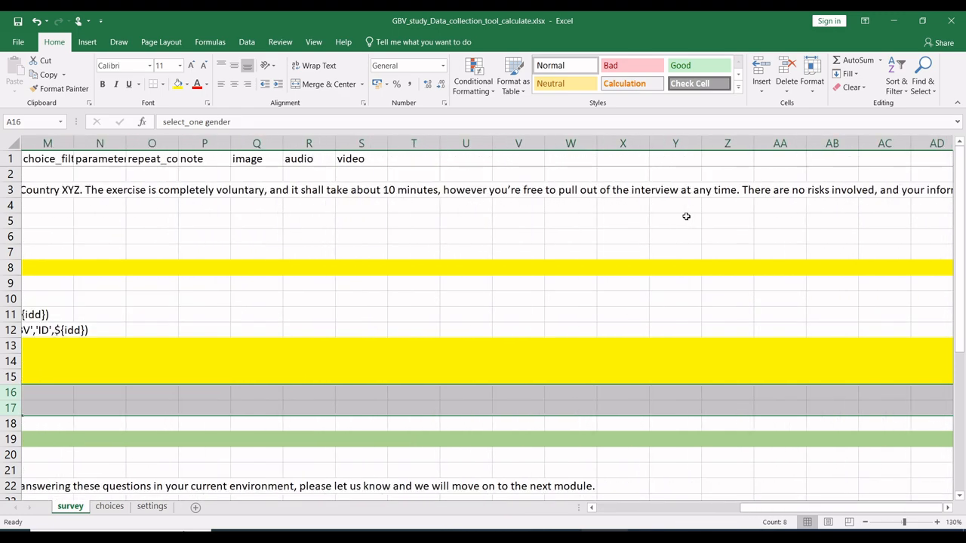
{"action": "scroll", "coordinate": [686, 217], "scroll_direction": "left", "scroll_amount": 2}
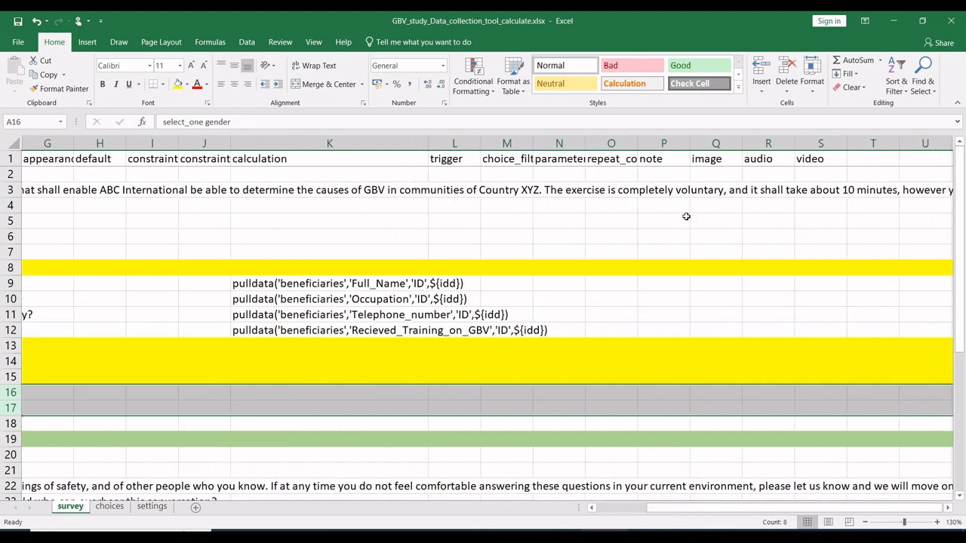
{"action": "left_click", "coordinate": [514, 159]}
{"action": "left_click", "coordinate": [508, 143]}
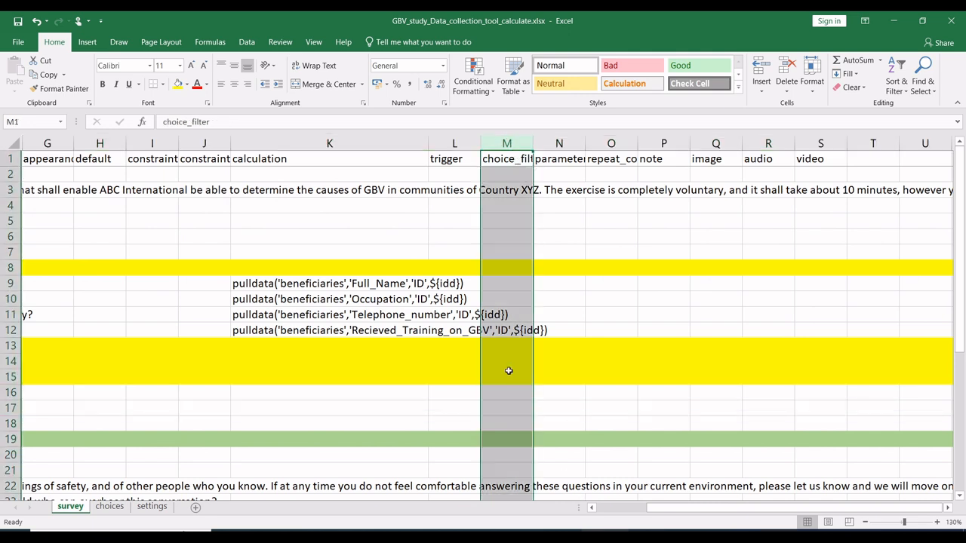
{"action": "left_click", "coordinate": [187, 85]}
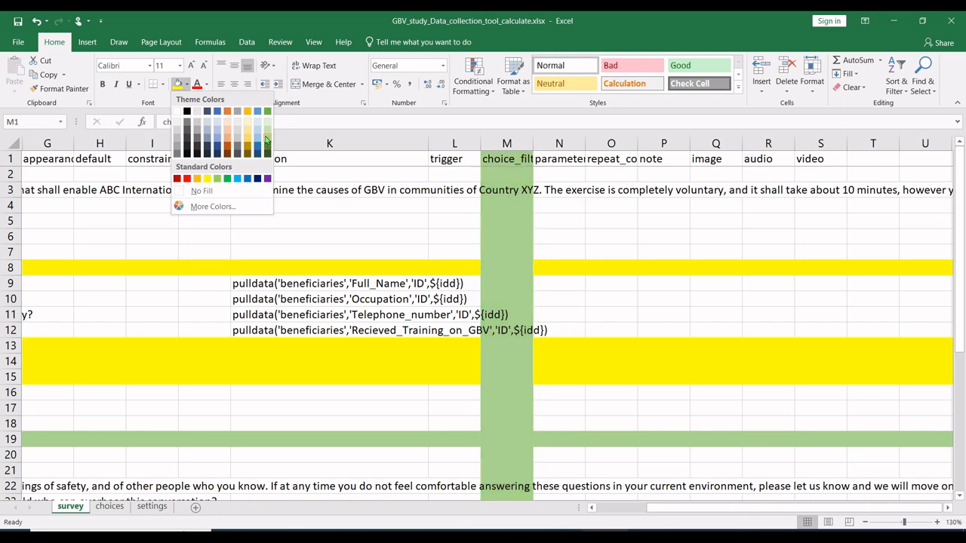
{"action": "left_click", "coordinate": [265, 135]}
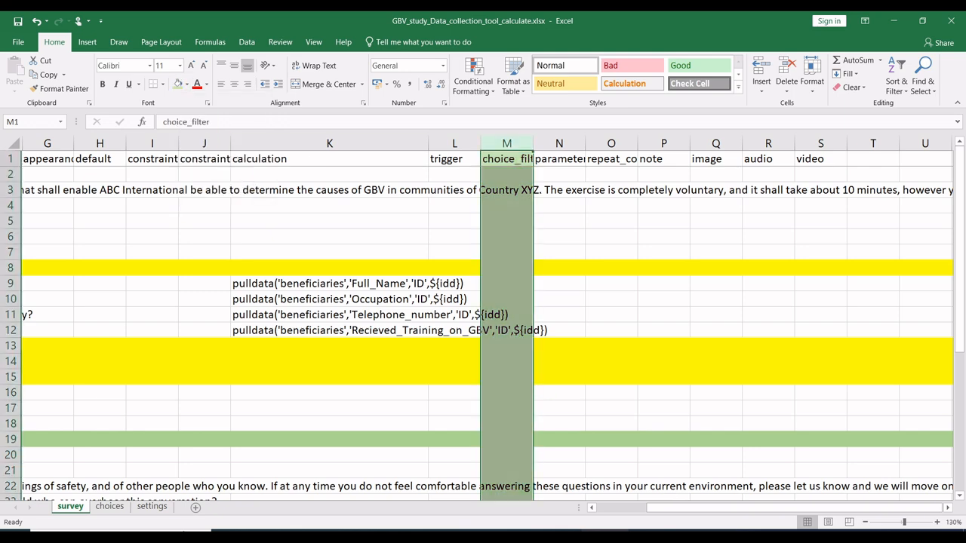
Step: Hide the survey sheet's columns from appearance to trigger, G to L, so choice_filter sits beside the labels
{"action": "left_click_drag", "start_coordinate": [693, 510], "coordinate": [648, 512]}
{"action": "left_click_drag", "start_coordinate": [522, 146], "coordinate": [895, 164]}
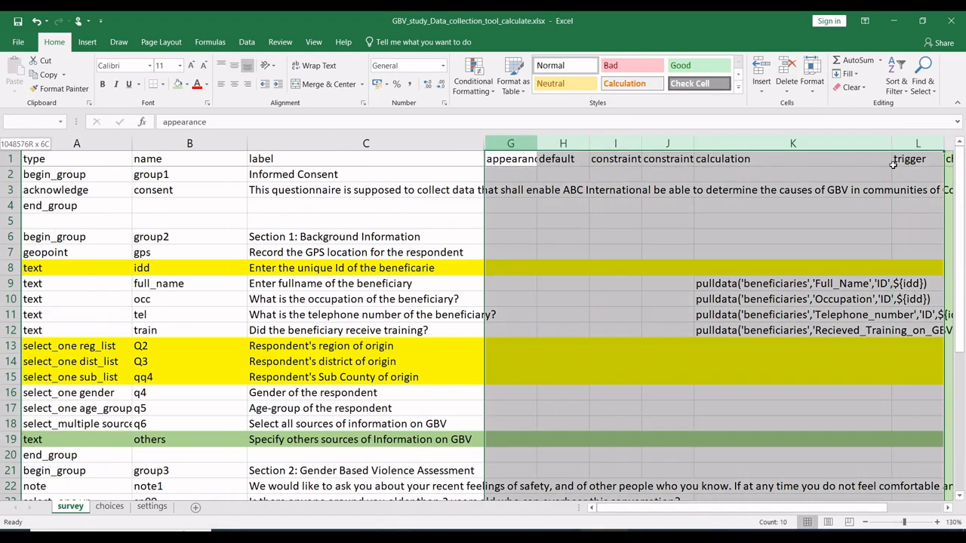
{"action": "right_click", "coordinate": [742, 143]}
{"action": "left_click", "coordinate": [781, 309]}
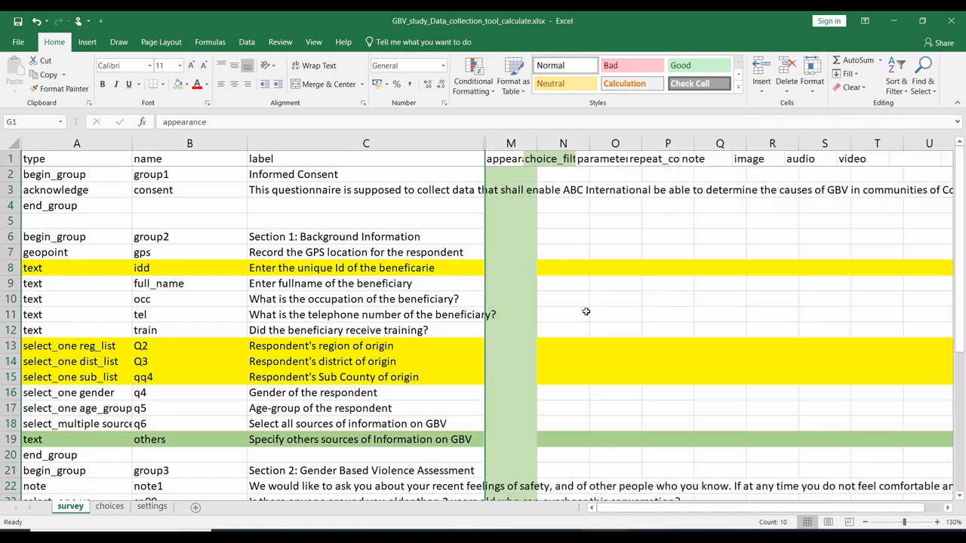
Step: Widen the survey sheet's column M to fit its full choice_filter header
{"action": "scroll", "coordinate": [461, 366], "scroll_direction": "down", "scroll_amount": 5}
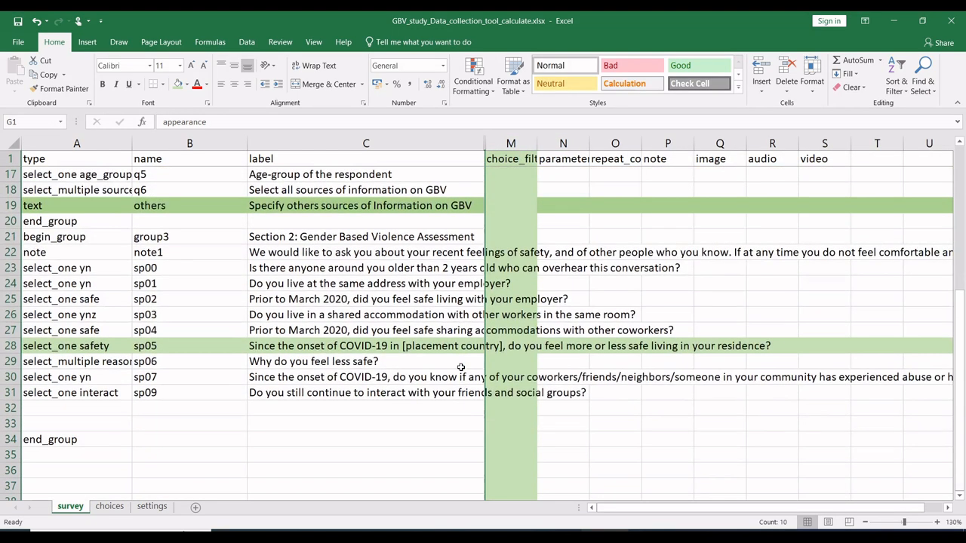
{"action": "scroll", "coordinate": [460, 367], "scroll_direction": "up", "scroll_amount": 5}
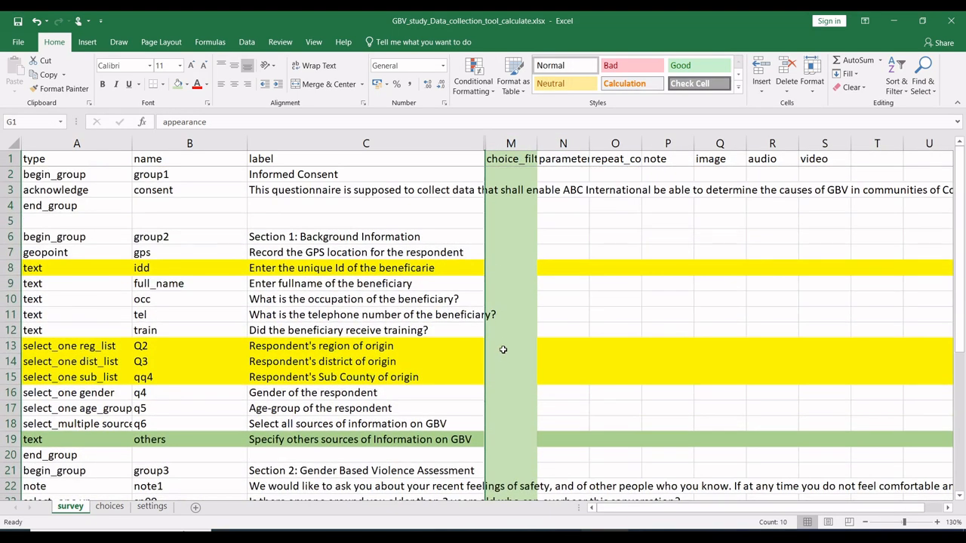
{"action": "left_click", "coordinate": [503, 344]}
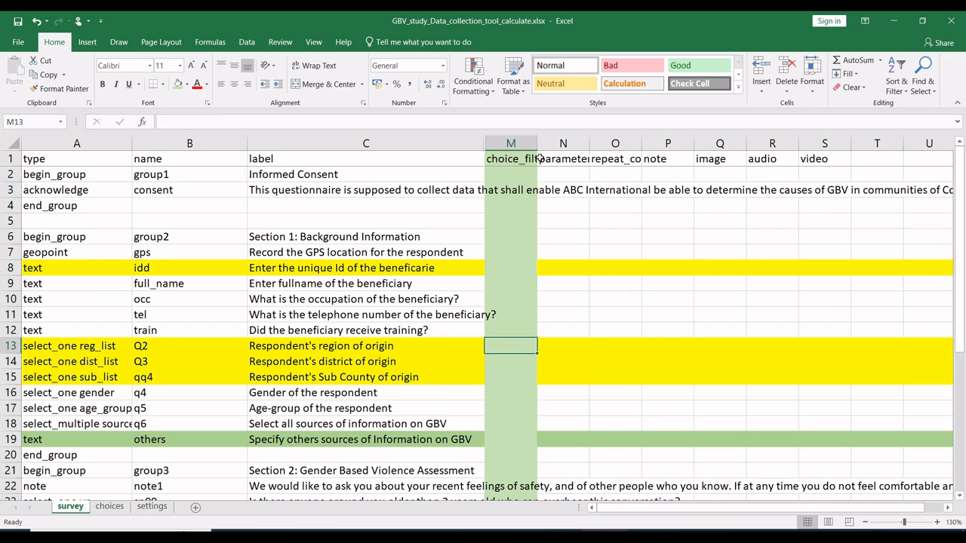
{"action": "left_click_drag", "start_coordinate": [540, 142], "coordinate": [576, 141]}
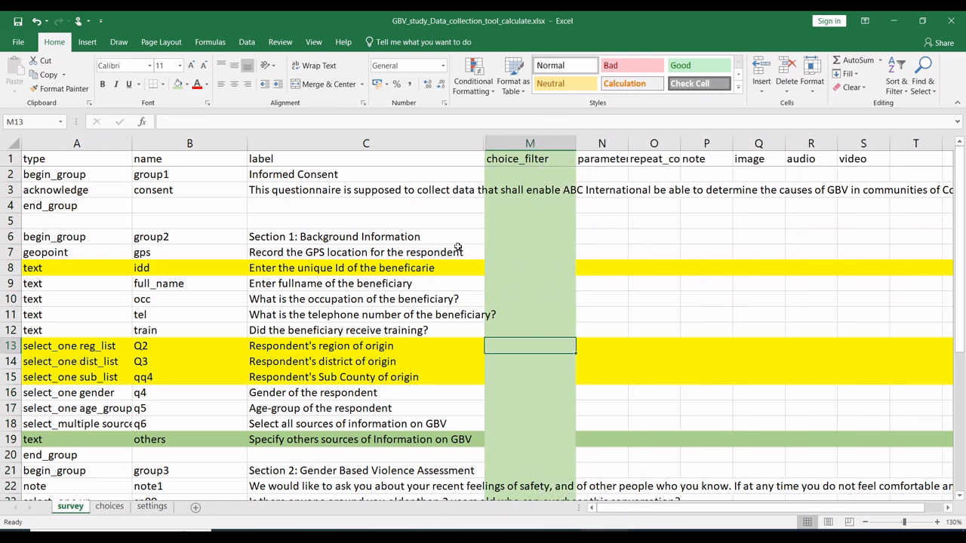
Step: Enter Region=${Q2} as the choice_filter of the district of origin question, taking the Region heading from the choices sheet
{"action": "left_click", "coordinate": [12, 345]}
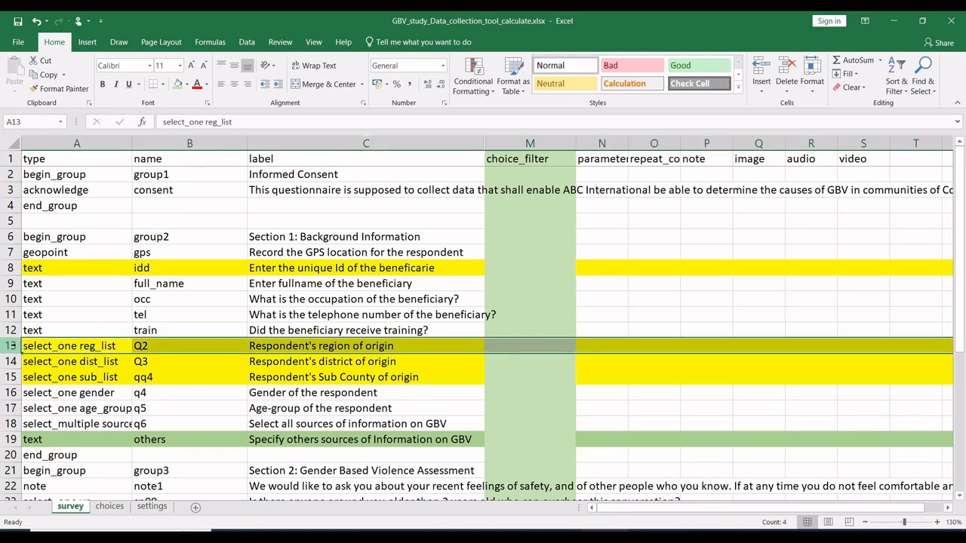
{"action": "left_click", "coordinate": [11, 361]}
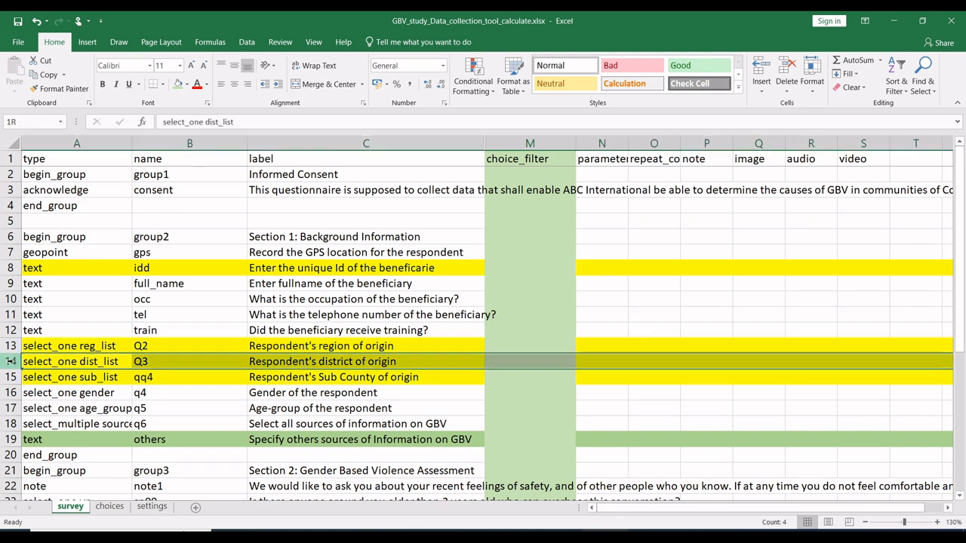
{"action": "left_click", "coordinate": [527, 359]}
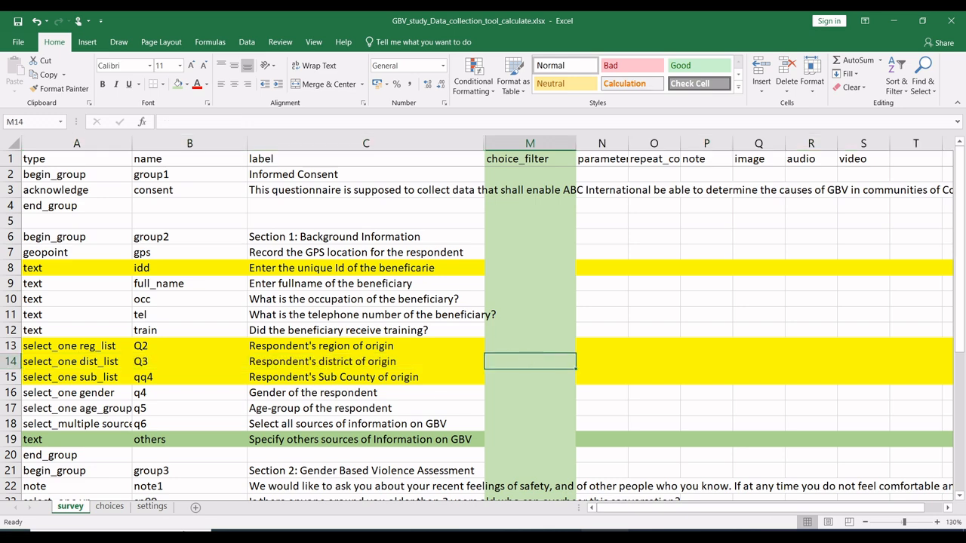
{"action": "left_click", "coordinate": [109, 506]}
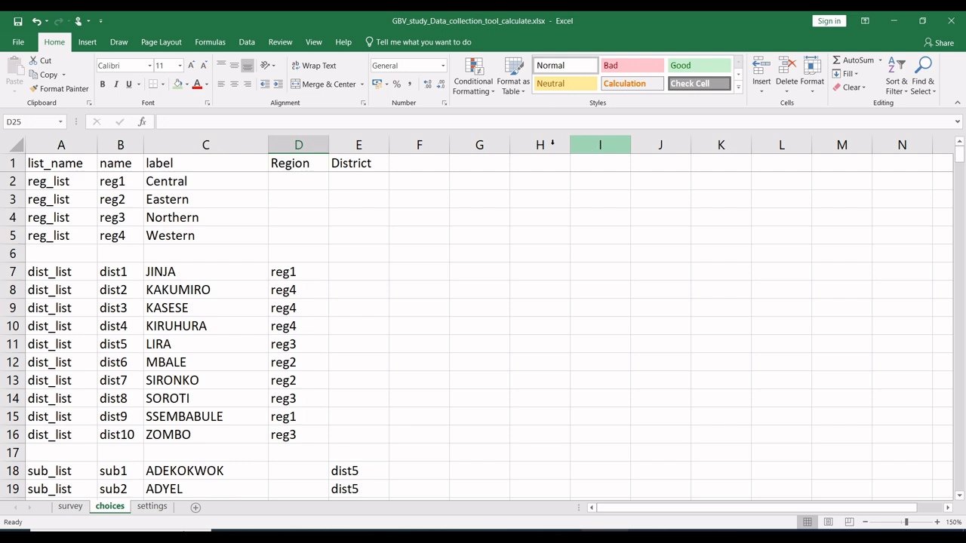
{"action": "double_click", "coordinate": [303, 165]}
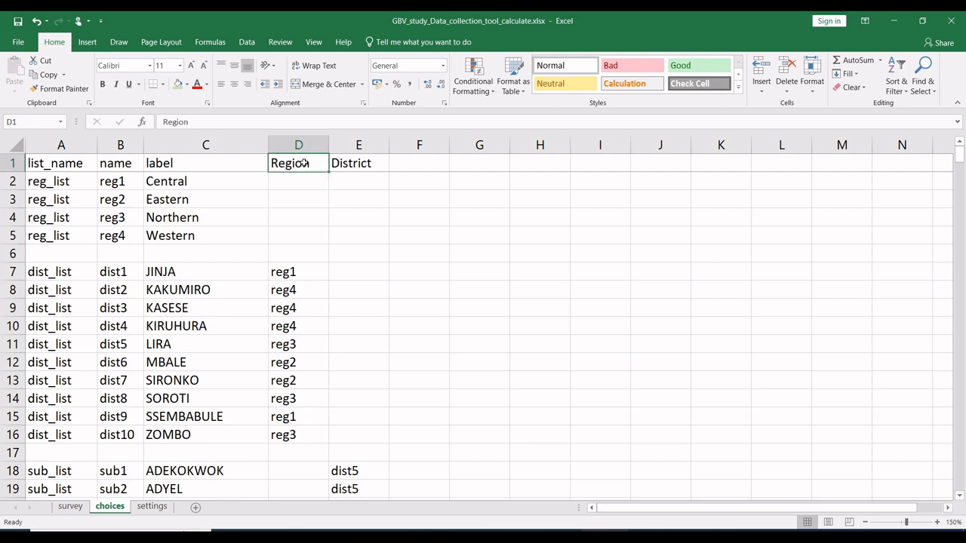
{"action": "double_click", "coordinate": [304, 164]}
{"action": "key", "text": "ctrl+c"}
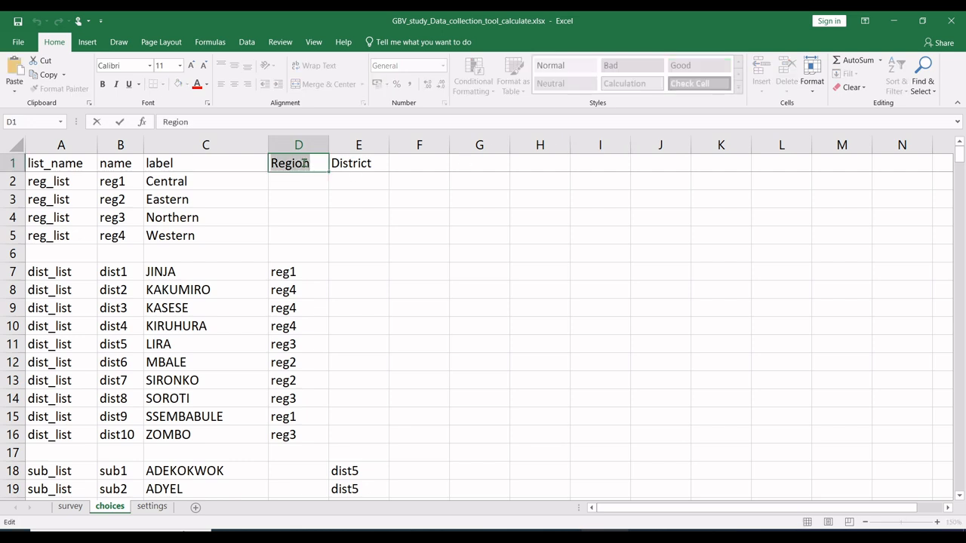
{"action": "left_click", "coordinate": [77, 510]}
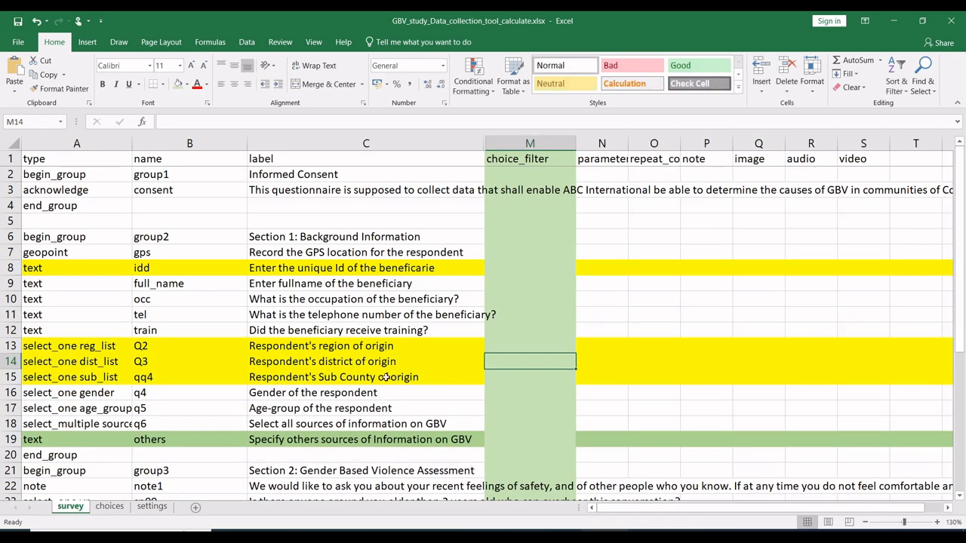
{"action": "key", "text": "ctrl+v"}
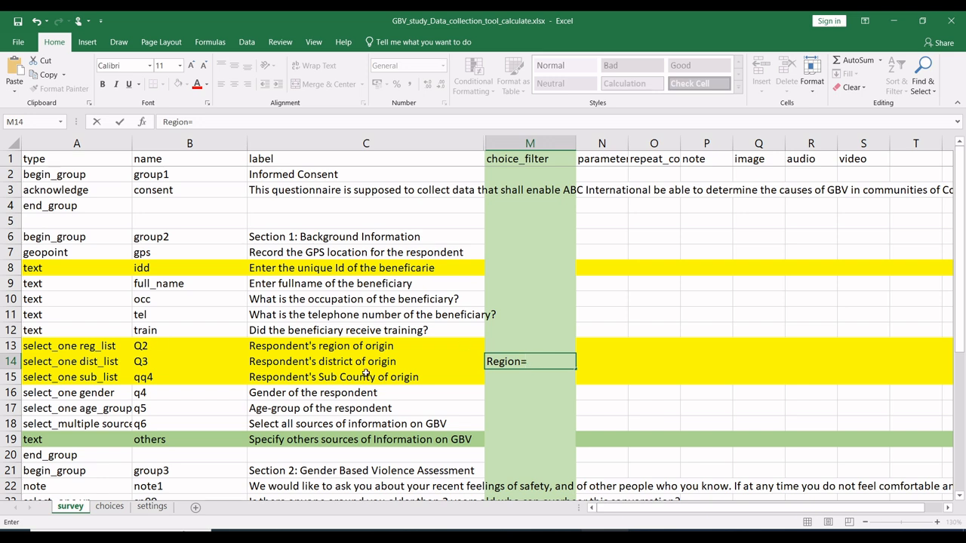
{"action": "type", "text": "${Q2"}
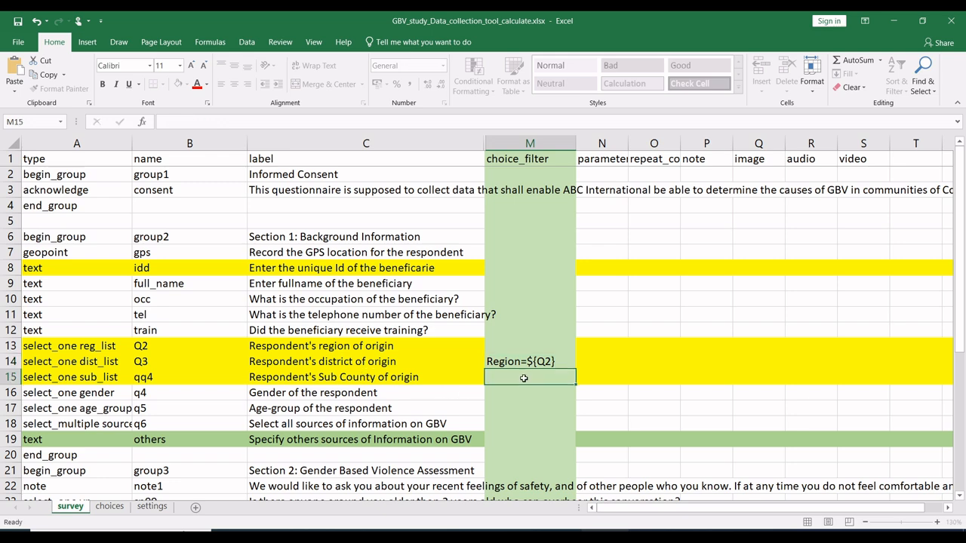
Step: Enter District=${Q3} as the choice_filter of the Sub County of origin question, matching the District heading in the choices sheet
{"action": "left_click", "coordinate": [524, 379]}
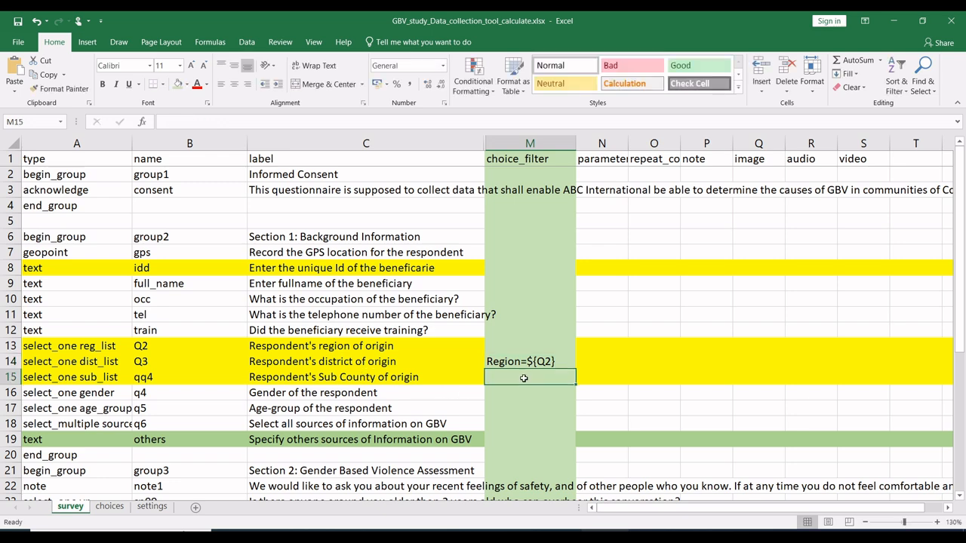
{"action": "left_click", "coordinate": [110, 507]}
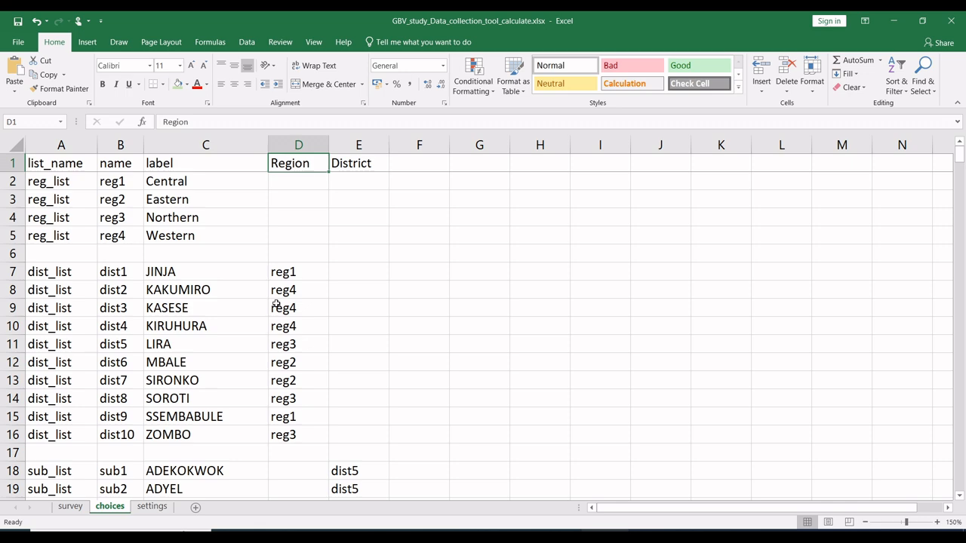
{"action": "left_click", "coordinate": [359, 164]}
{"action": "double_click", "coordinate": [359, 164]}
{"action": "double_click", "coordinate": [361, 163]}
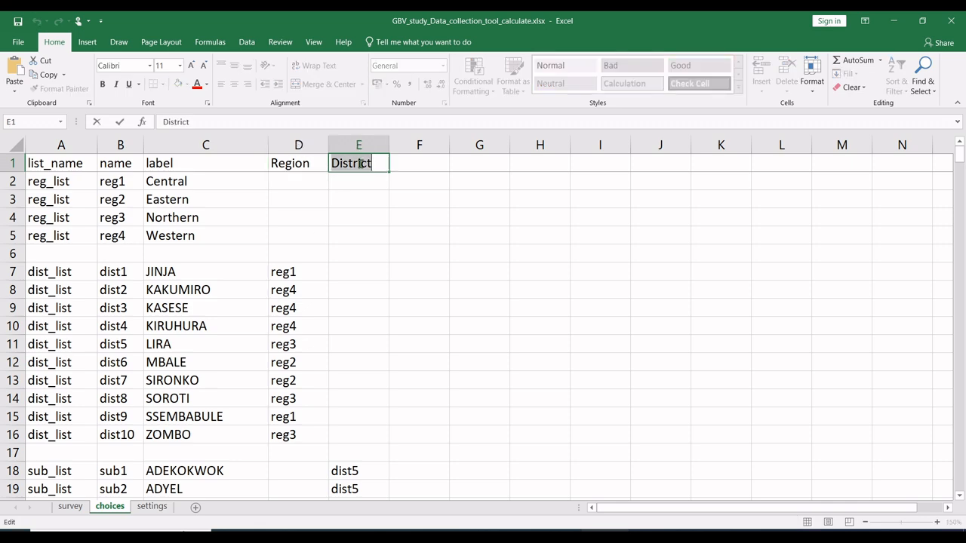
{"action": "left_click", "coordinate": [261, 291]}
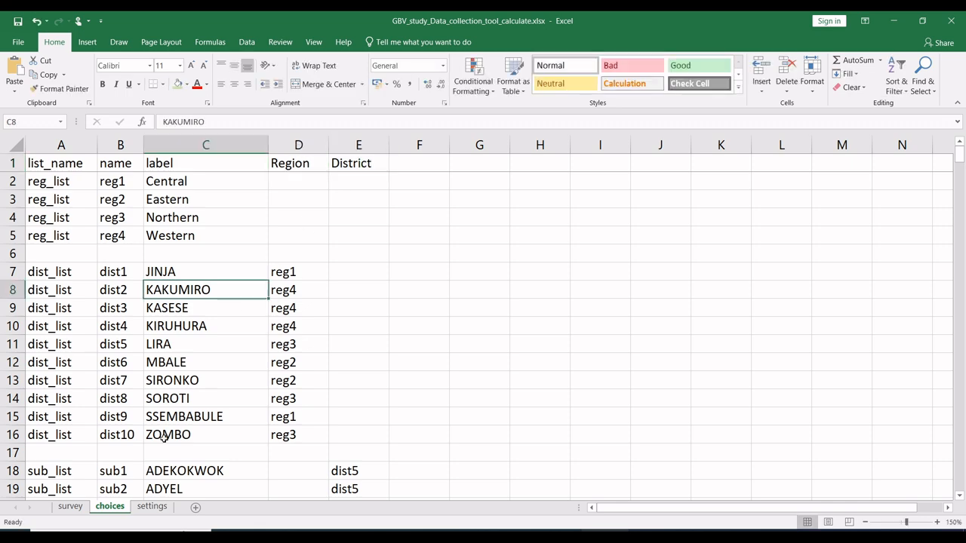
{"action": "left_click", "coordinate": [70, 506]}
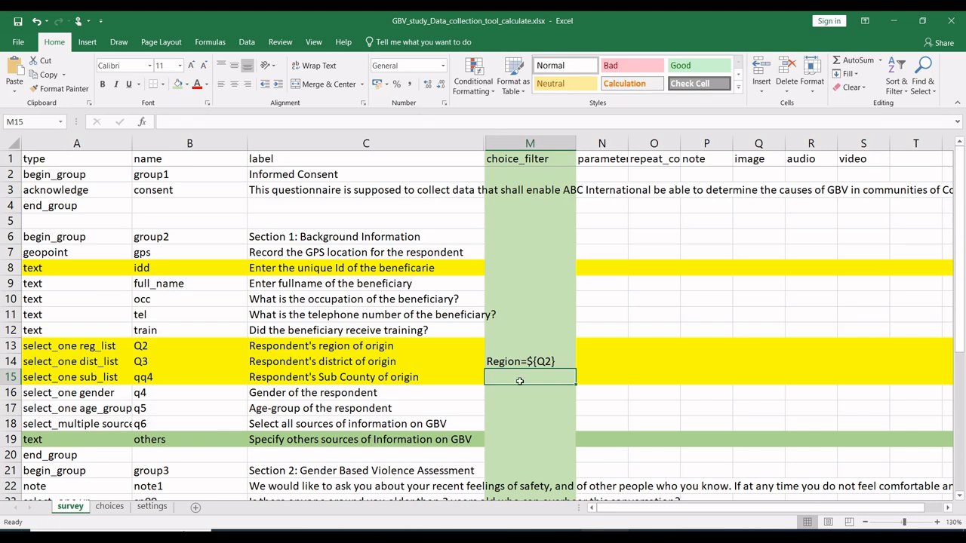
{"action": "type", "text": "District"}
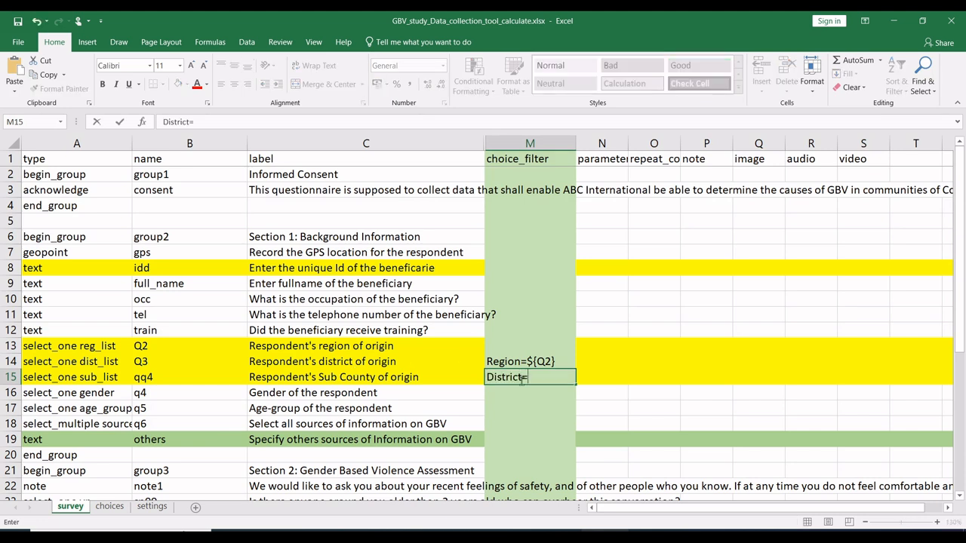
{"action": "type", "text": "=${Q3"}
{"action": "left_click", "coordinate": [600, 375]}
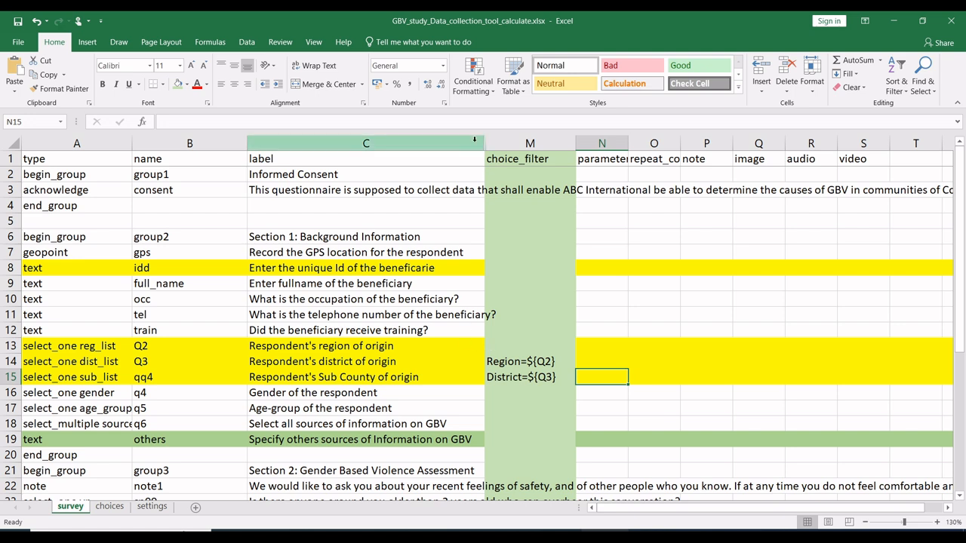
Step: Unhide the survey sheet's columns between label and choice_filter, and set the Sub County question's required value to TRUE
{"action": "left_click_drag", "start_coordinate": [474, 140], "coordinate": [504, 144]}
{"action": "right_click", "coordinate": [506, 145]}
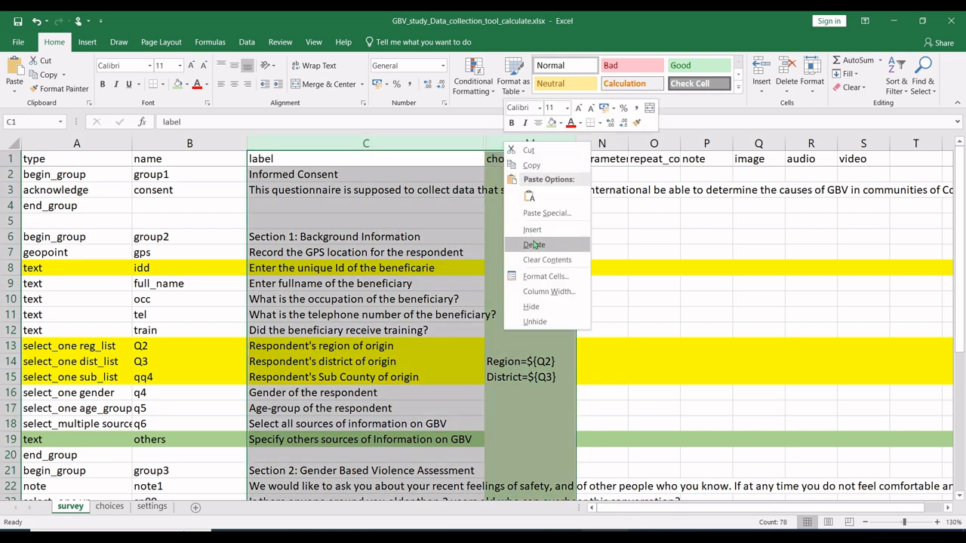
{"action": "left_click", "coordinate": [536, 320]}
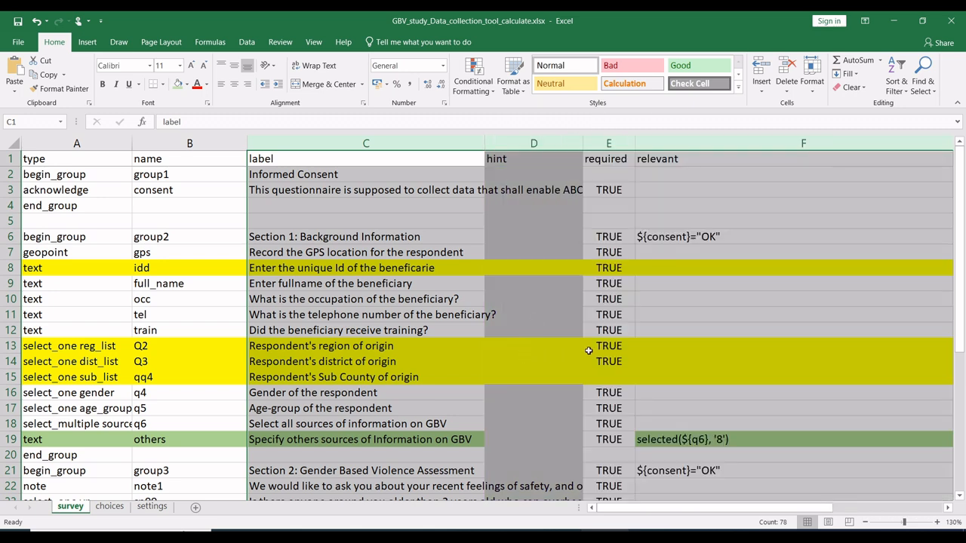
{"action": "left_click", "coordinate": [621, 364]}
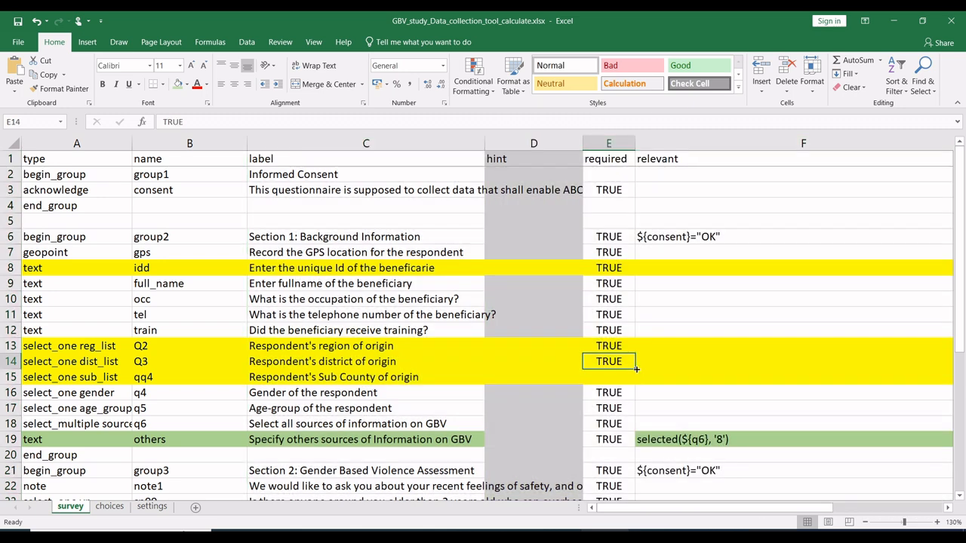
{"action": "left_click_drag", "start_coordinate": [637, 370], "coordinate": [632, 381]}
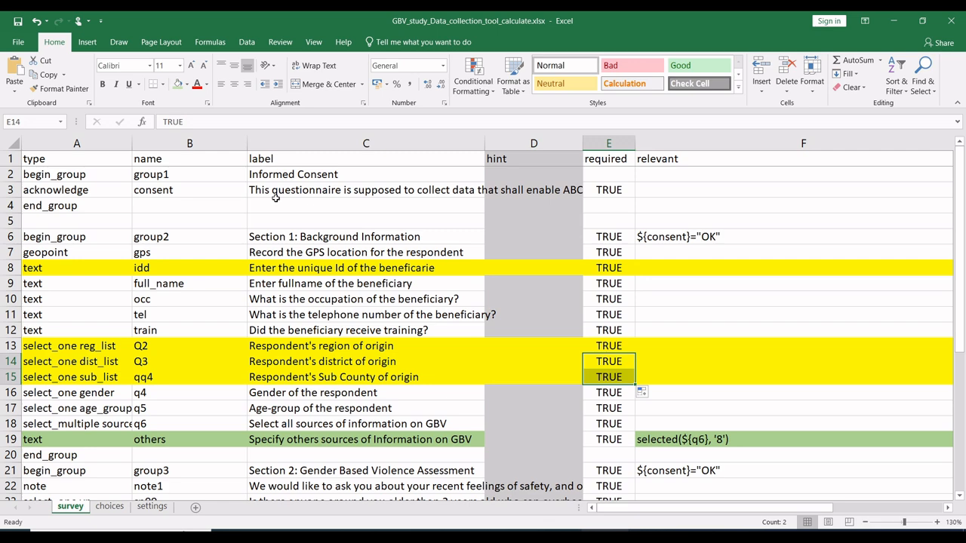
Step: Save and close the GBV study workbook, and close the List of Villages and Parishes workbook
{"action": "left_click", "coordinate": [18, 20]}
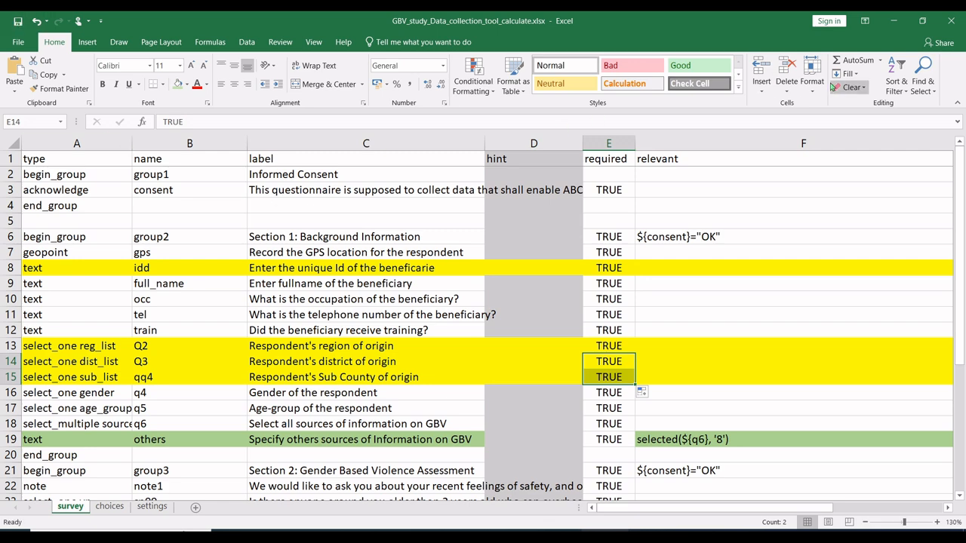
{"action": "left_click", "coordinate": [952, 20]}
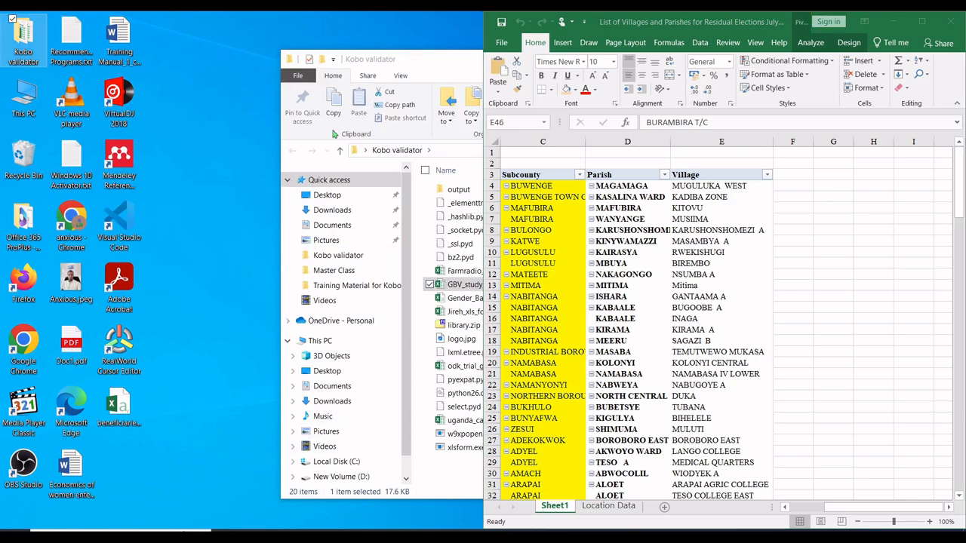
{"action": "left_click", "coordinate": [952, 21]}
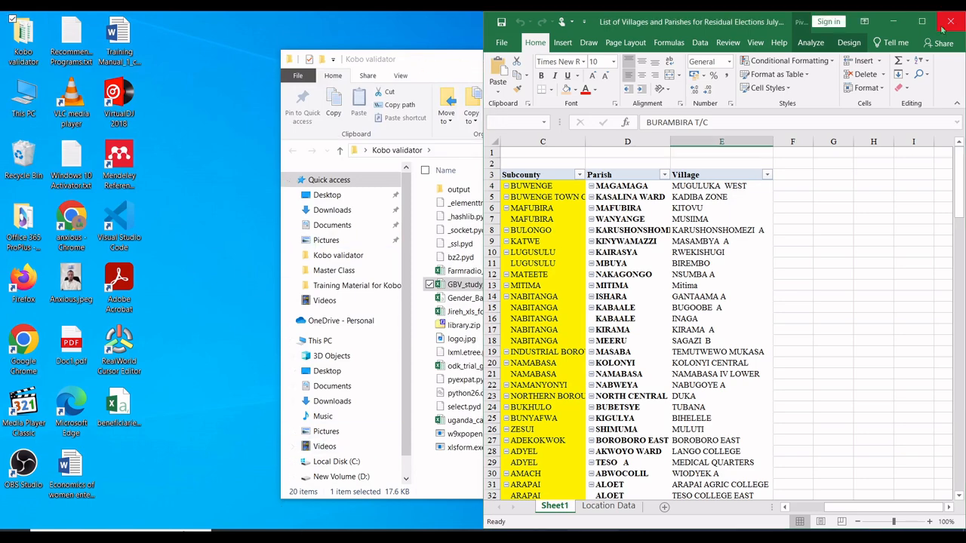
Step: Validate GBV_study_Data_collection_tool_calculate.xlsx with xlsform.exe in the Kobo validator folder, and close the converter window
{"action": "left_click", "coordinate": [452, 308]}
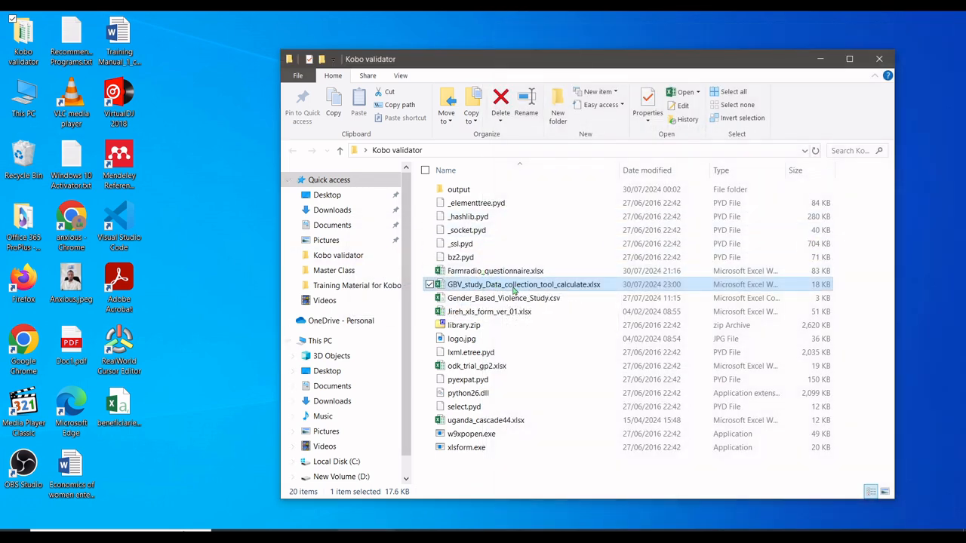
{"action": "left_click_drag", "start_coordinate": [516, 289], "coordinate": [482, 450]}
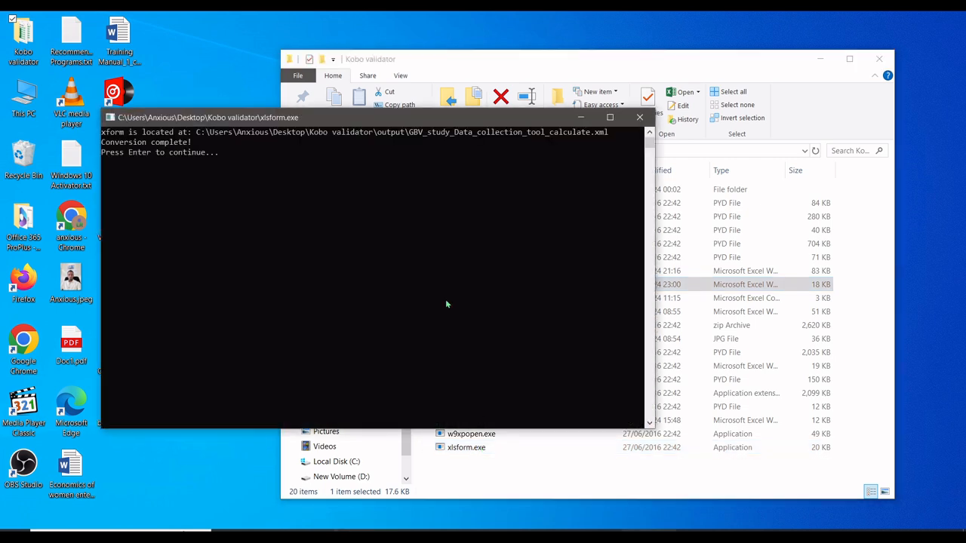
{"action": "left_click", "coordinate": [640, 118]}
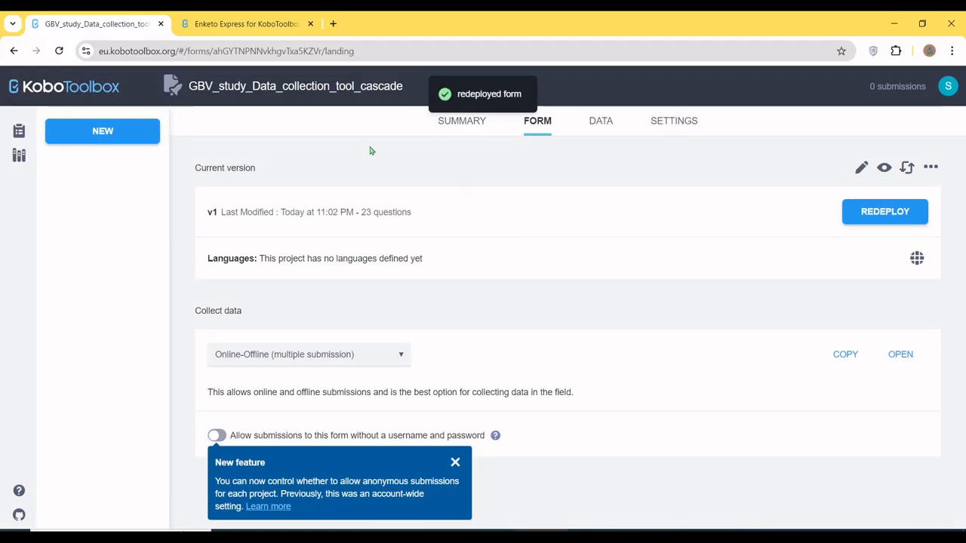
Step: In the KoboToolbox browser window, close the old Enketo form tab and open the redeployed GBV_study_Data_collection_tool_cascade form
{"action": "left_click", "coordinate": [269, 33]}
{"action": "left_click", "coordinate": [310, 24]}
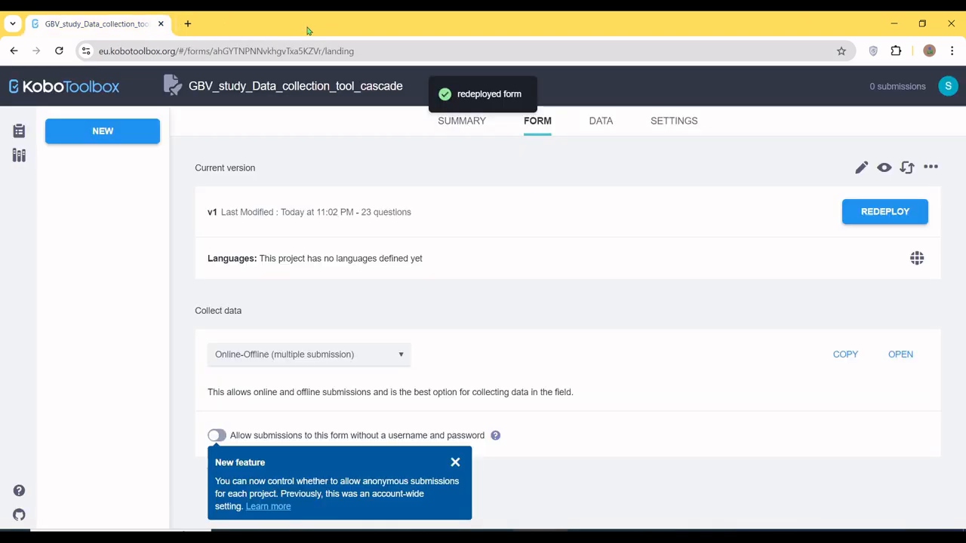
{"action": "left_click", "coordinate": [898, 355]}
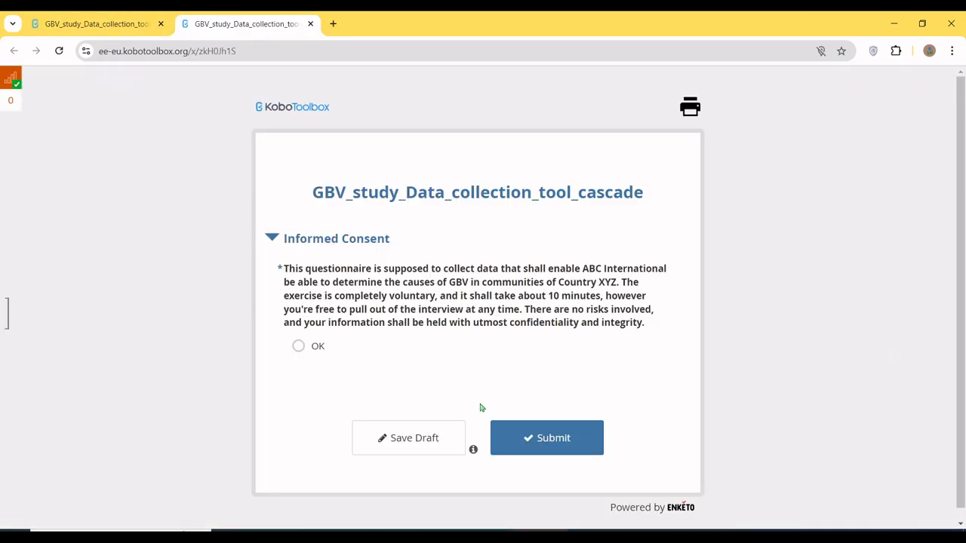
Step: Accept the informed consent with OK and pick the respondent's GPS location on the map at latitude -13.795406, longitude -5.880384
{"action": "left_click", "coordinate": [320, 347]}
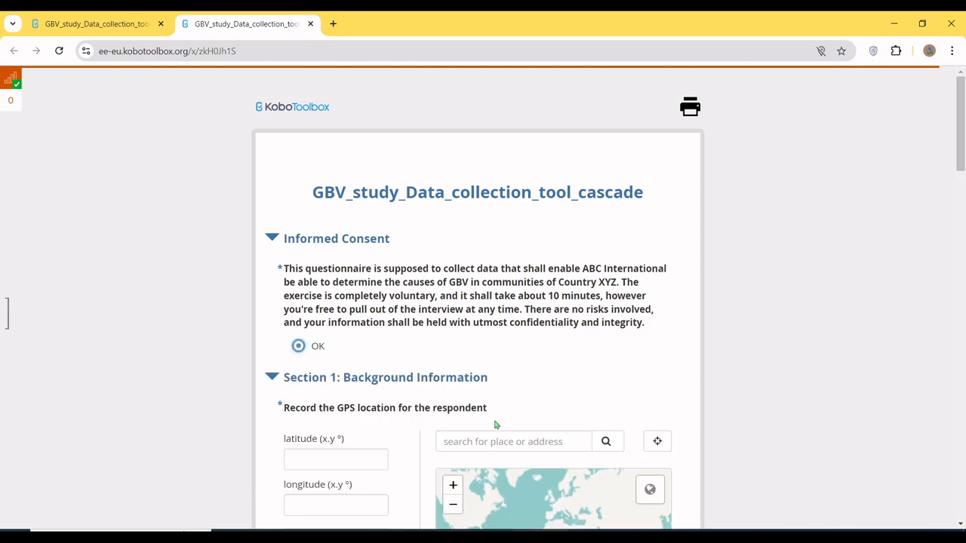
{"action": "scroll", "coordinate": [453, 377], "scroll_direction": "down", "scroll_amount": 6}
{"action": "scroll", "coordinate": [528, 246], "scroll_direction": "up", "scroll_amount": 1}
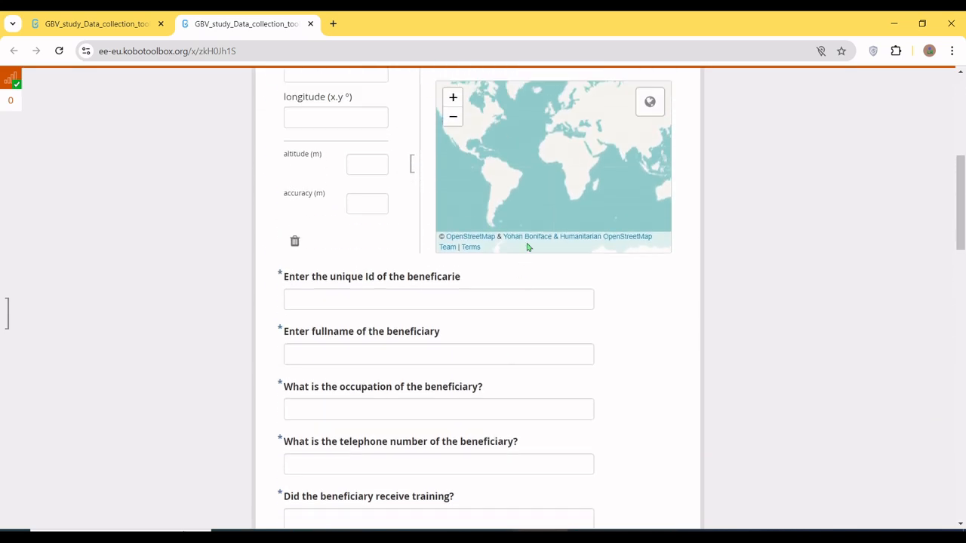
{"action": "left_click", "coordinate": [548, 179]}
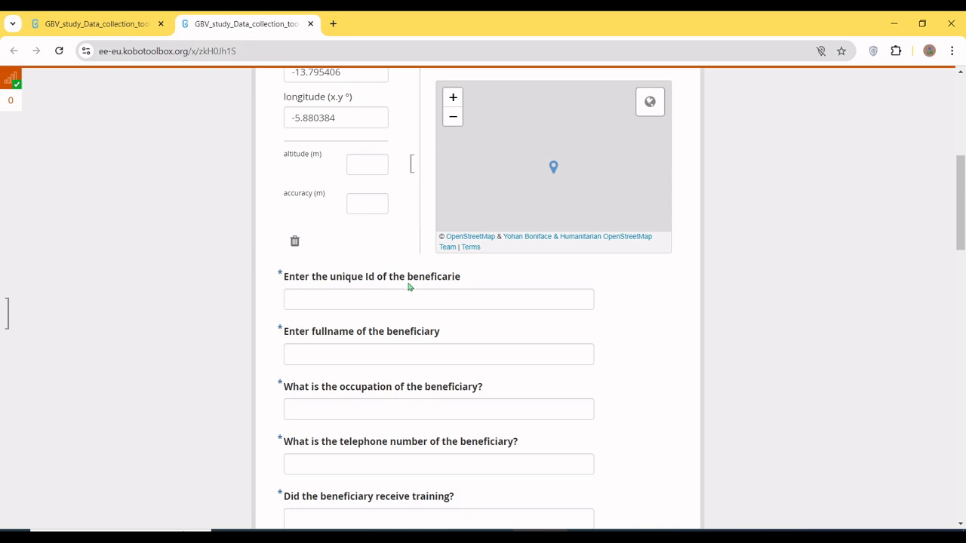
Step: Fill in the beneficiary's unique ID, full name and telephone number, with Banker as occupation and No for training received
{"action": "left_click", "coordinate": [386, 295]}
{"action": "type", "text": "District"}
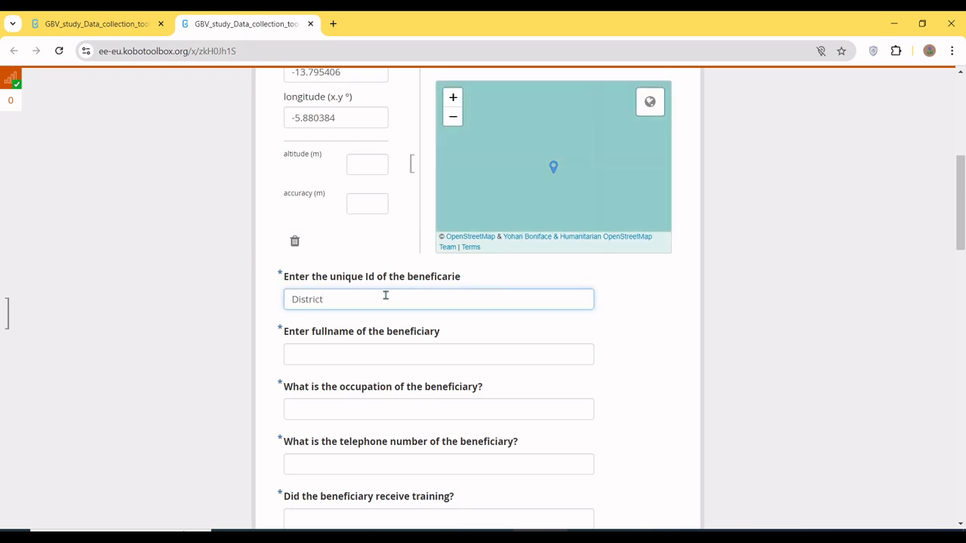
{"action": "key", "text": "ctrl+a"}
{"action": "type", "text": "PT00007"}
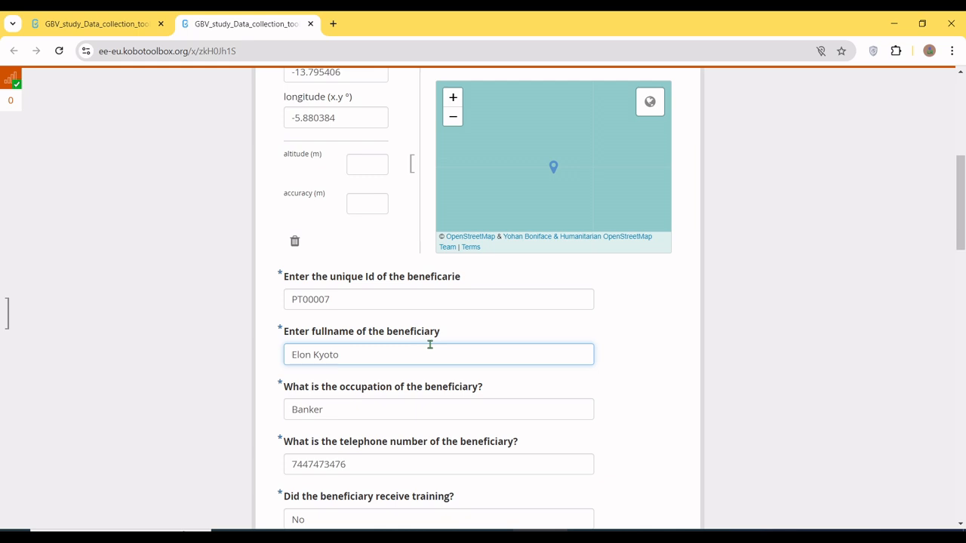
Step: Try the Central, Eastern, Northern and Western regions in turn to check the district options offered for each
{"action": "scroll", "coordinate": [430, 345], "scroll_direction": "down", "scroll_amount": 5}
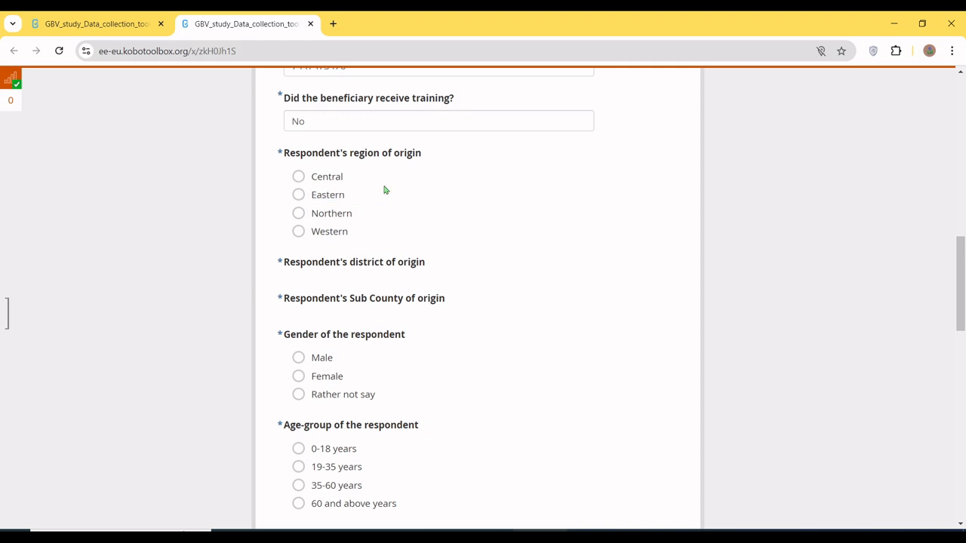
{"action": "left_click", "coordinate": [337, 183]}
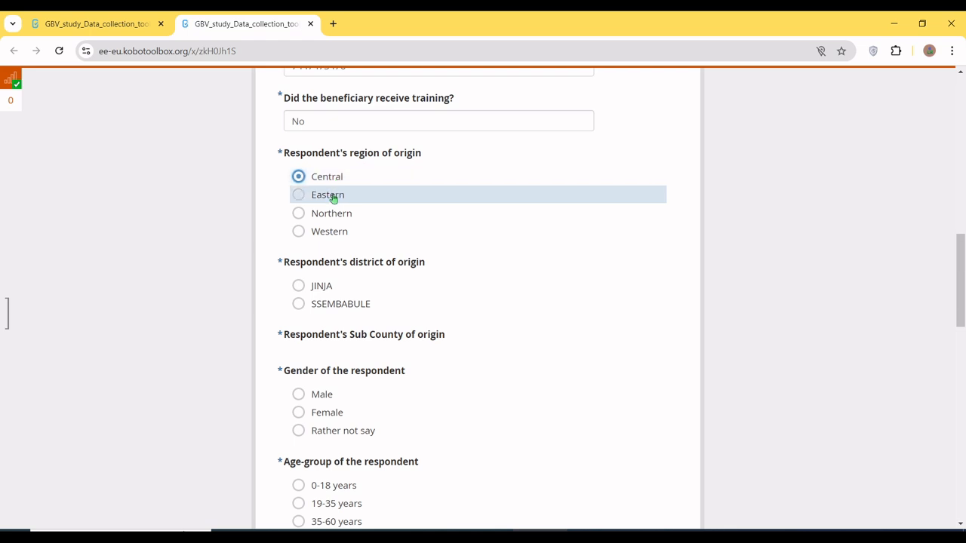
{"action": "left_click", "coordinate": [333, 200]}
{"action": "left_click", "coordinate": [334, 218]}
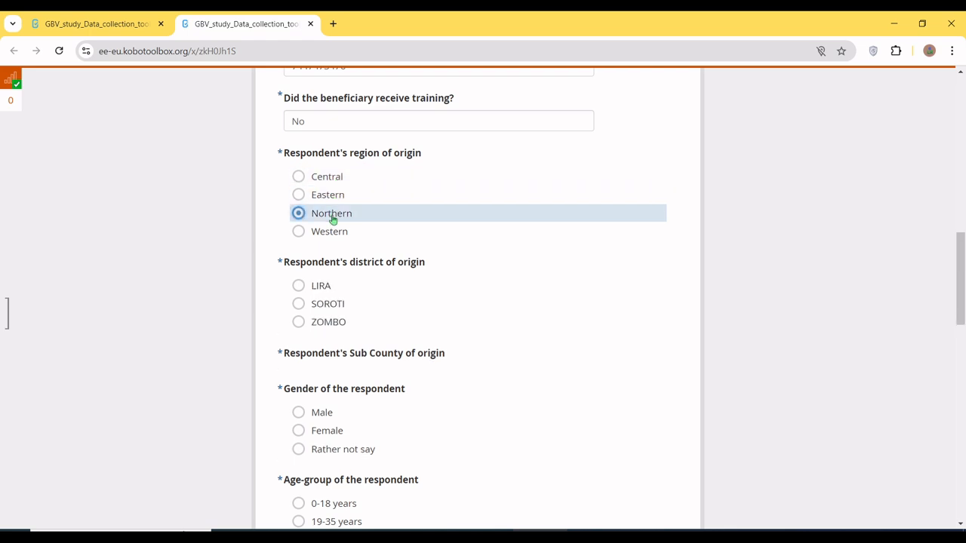
{"action": "left_click", "coordinate": [331, 235]}
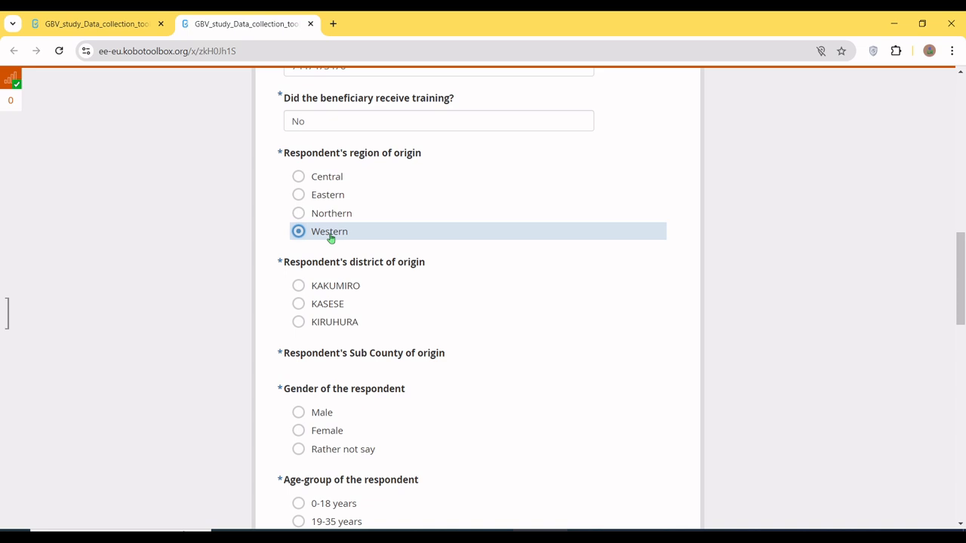
Step: Answer the origin questions with Northern as region, LIRA as district and ADYEL as Sub County
{"action": "left_click", "coordinate": [332, 221]}
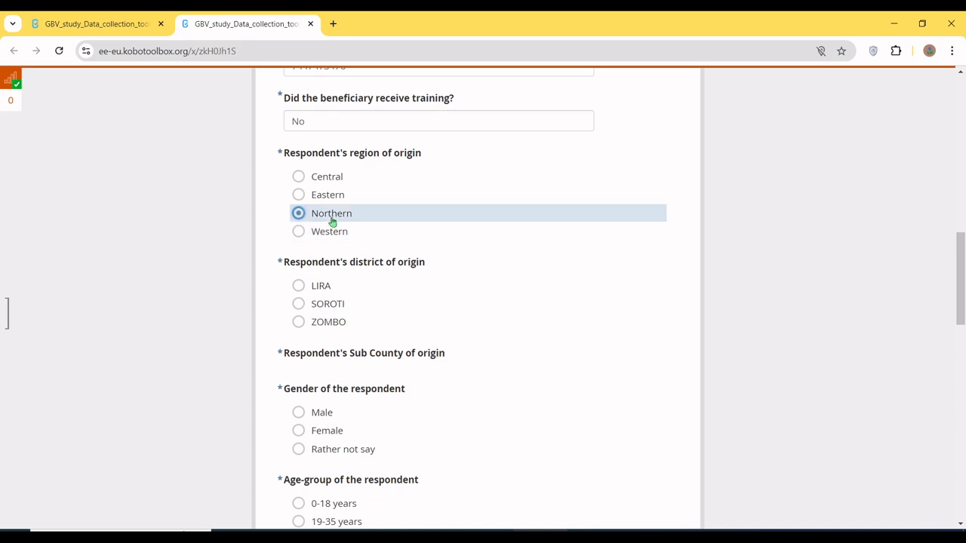
{"action": "left_click", "coordinate": [320, 287]}
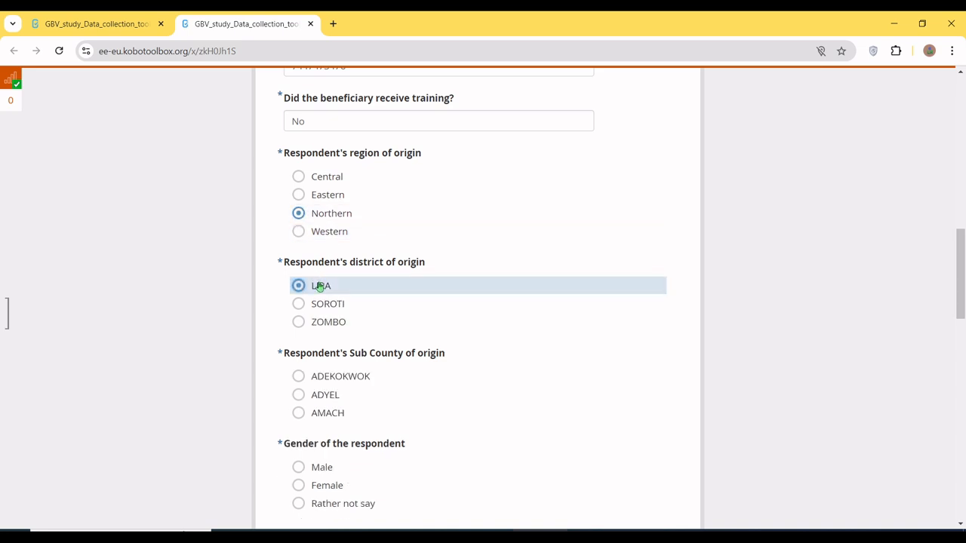
{"action": "left_click", "coordinate": [322, 399]}
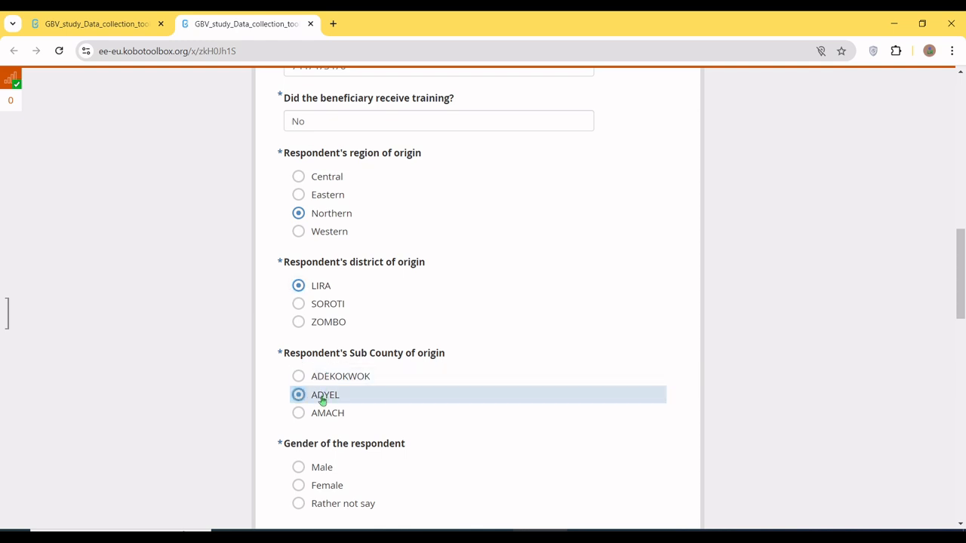